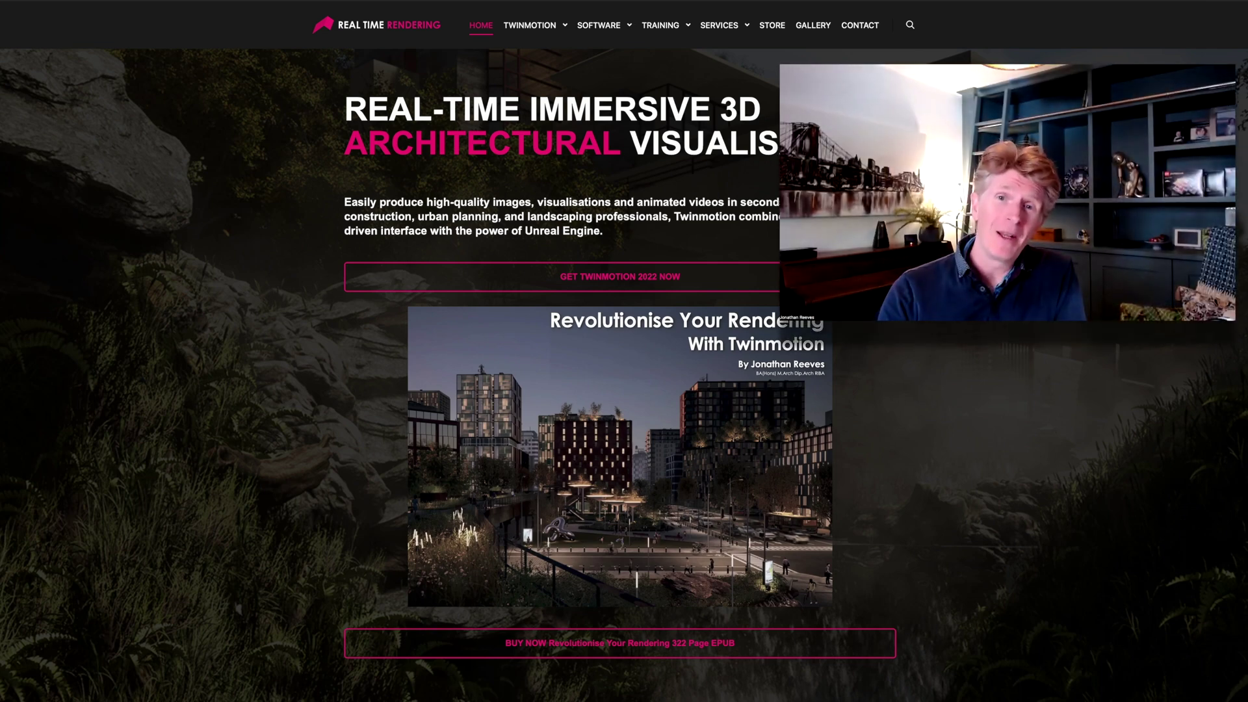
Look through the Real Time Rendering home page, from the Twinmotion introduction to the training, services and tutorials sections.
scroll(624, 376, down, 2)
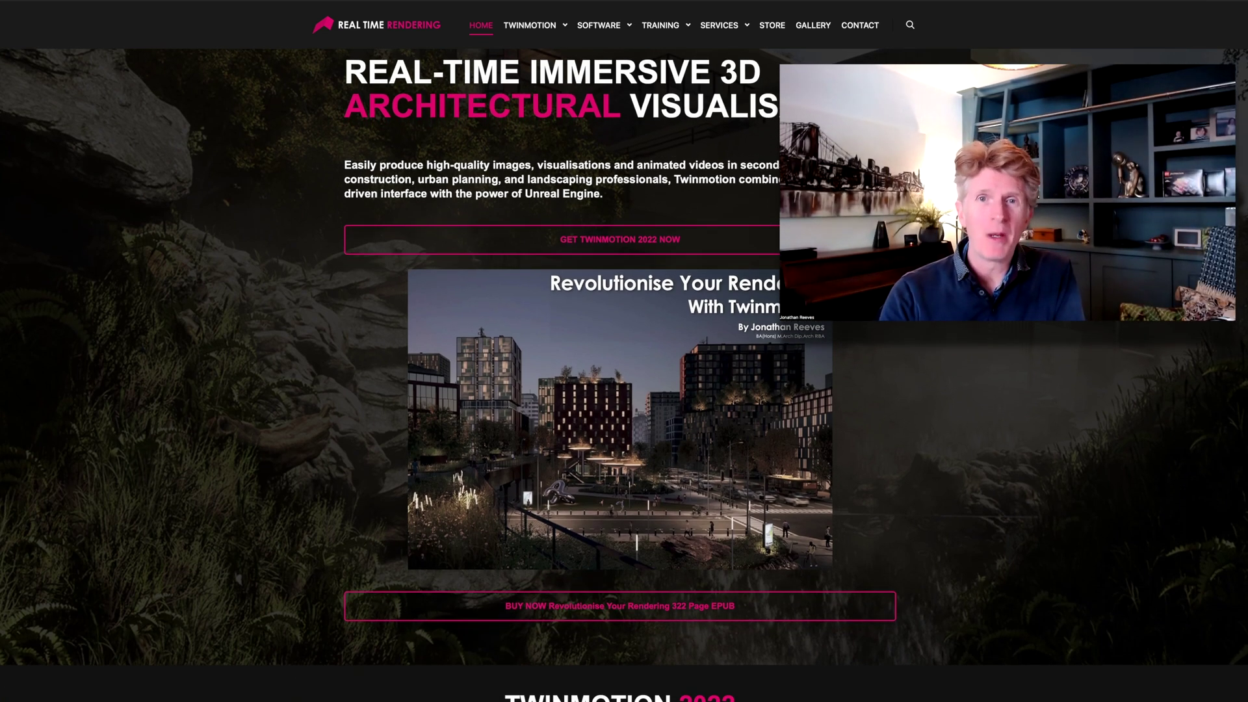
scroll(624, 375, down, 3)
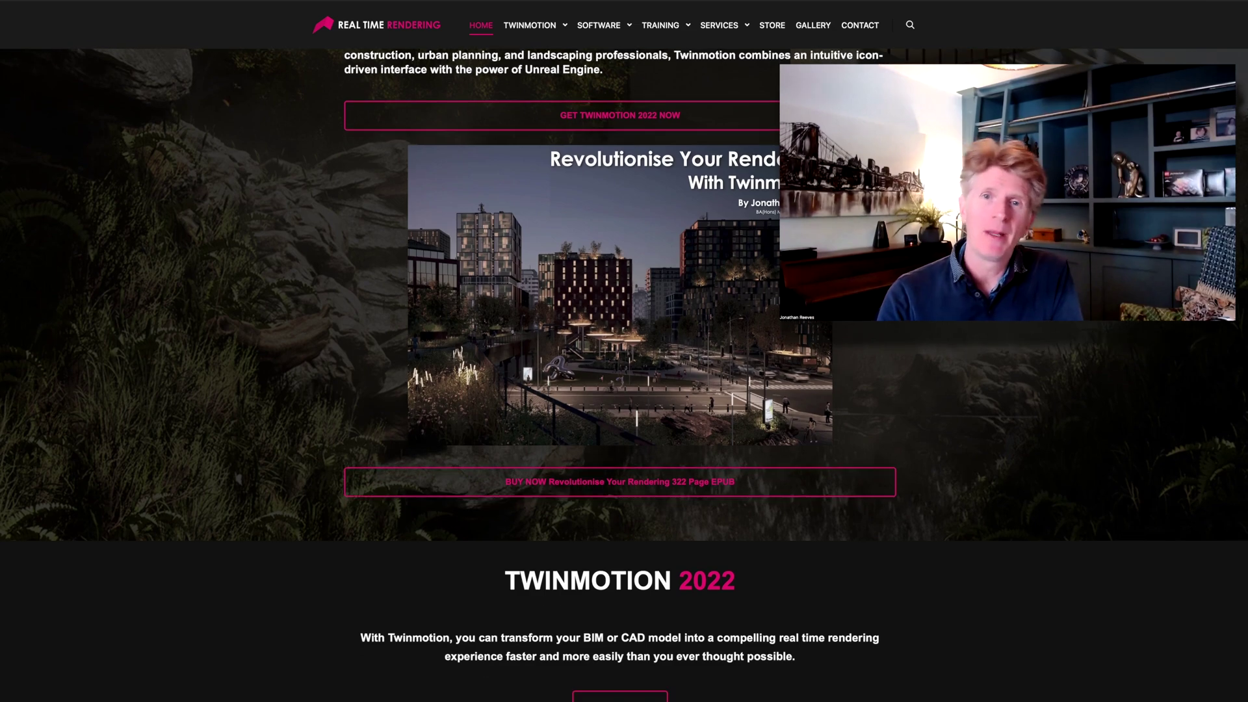
scroll(625, 375, down, 3)
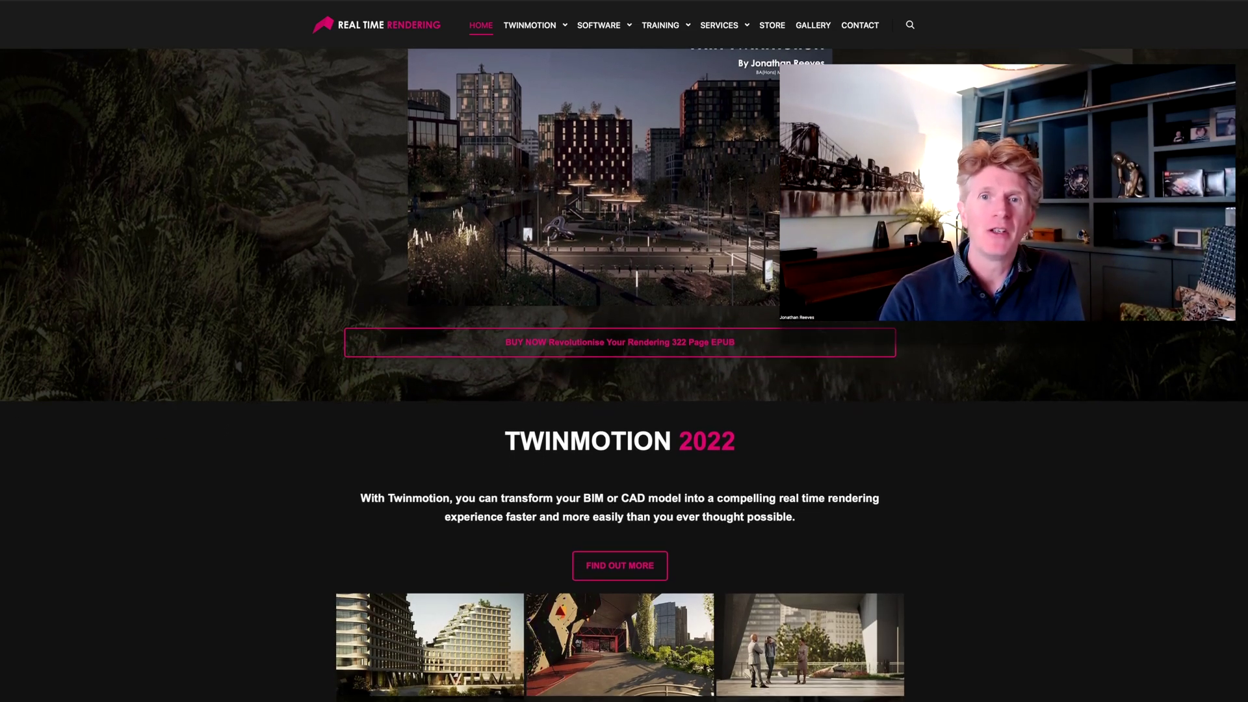
scroll(624, 375, down, 3)
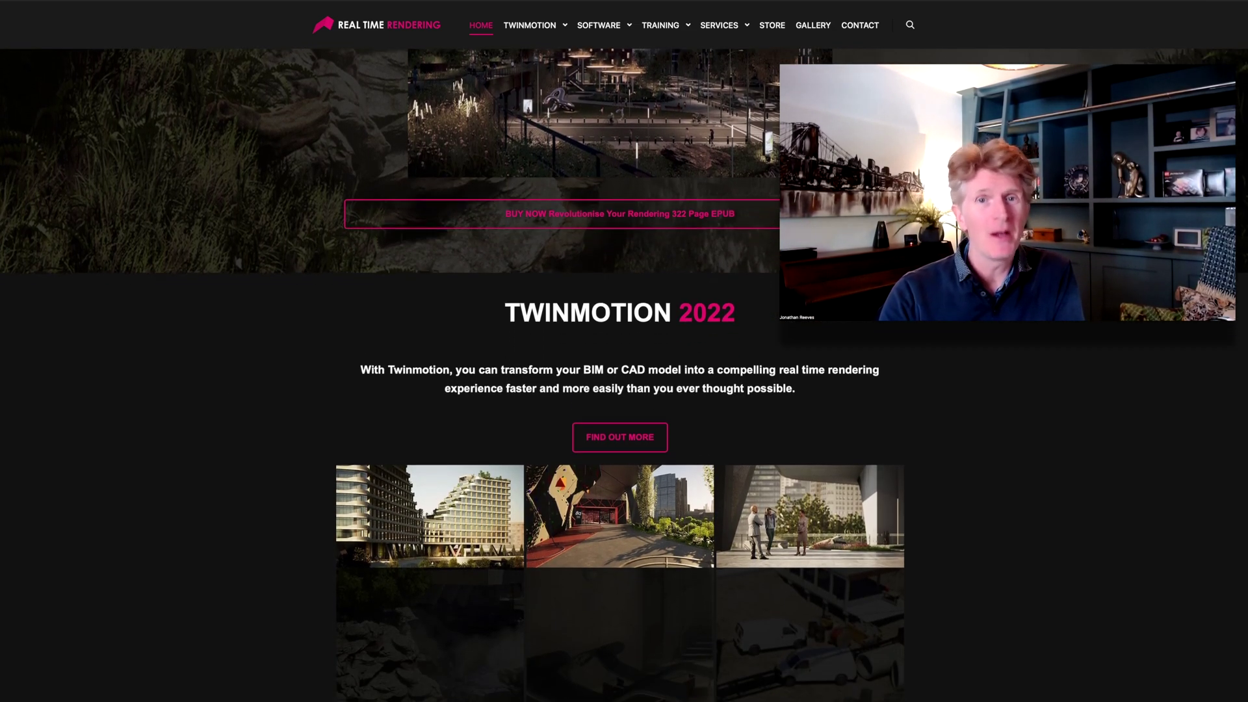
scroll(625, 376, down, 3)
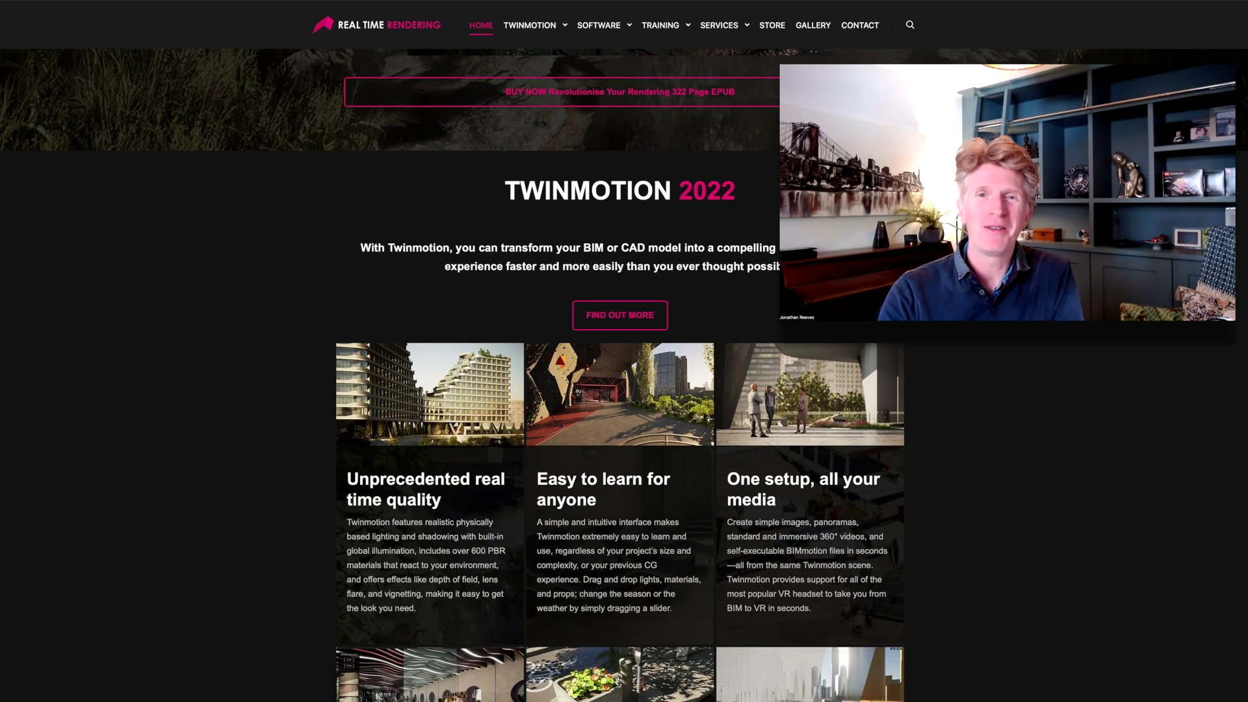
scroll(624, 375, down, 1)
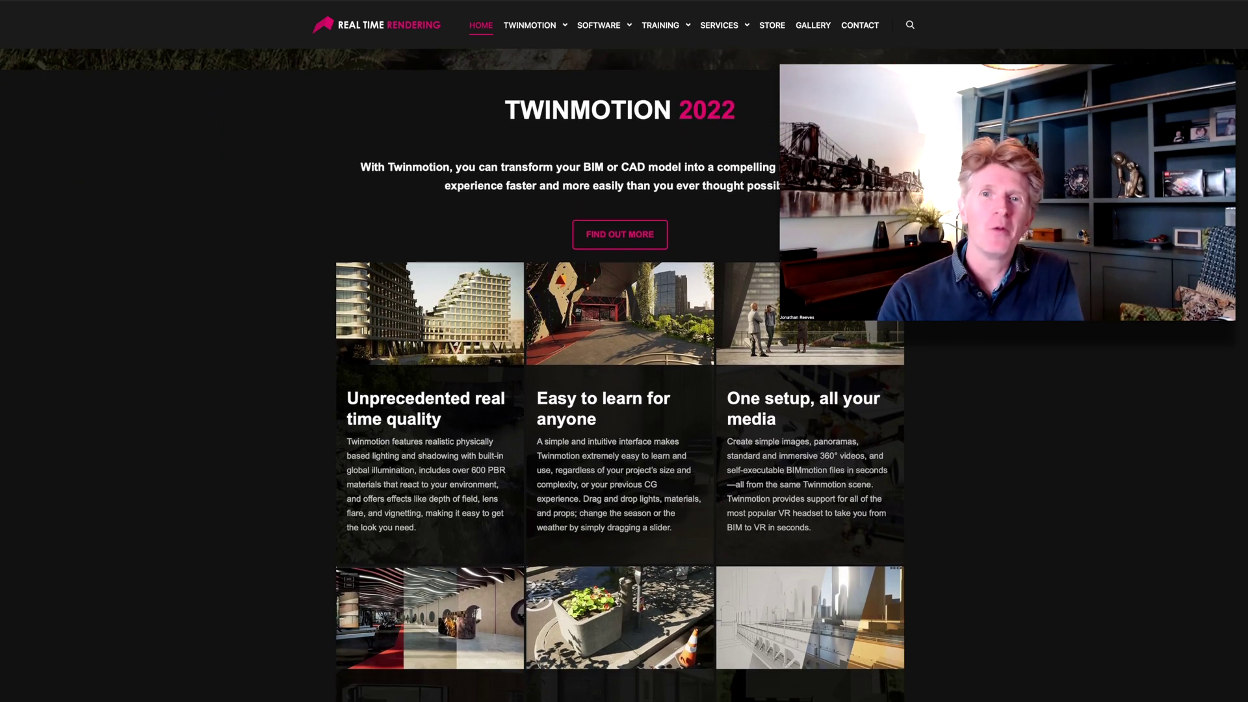
scroll(624, 375, down, 1)
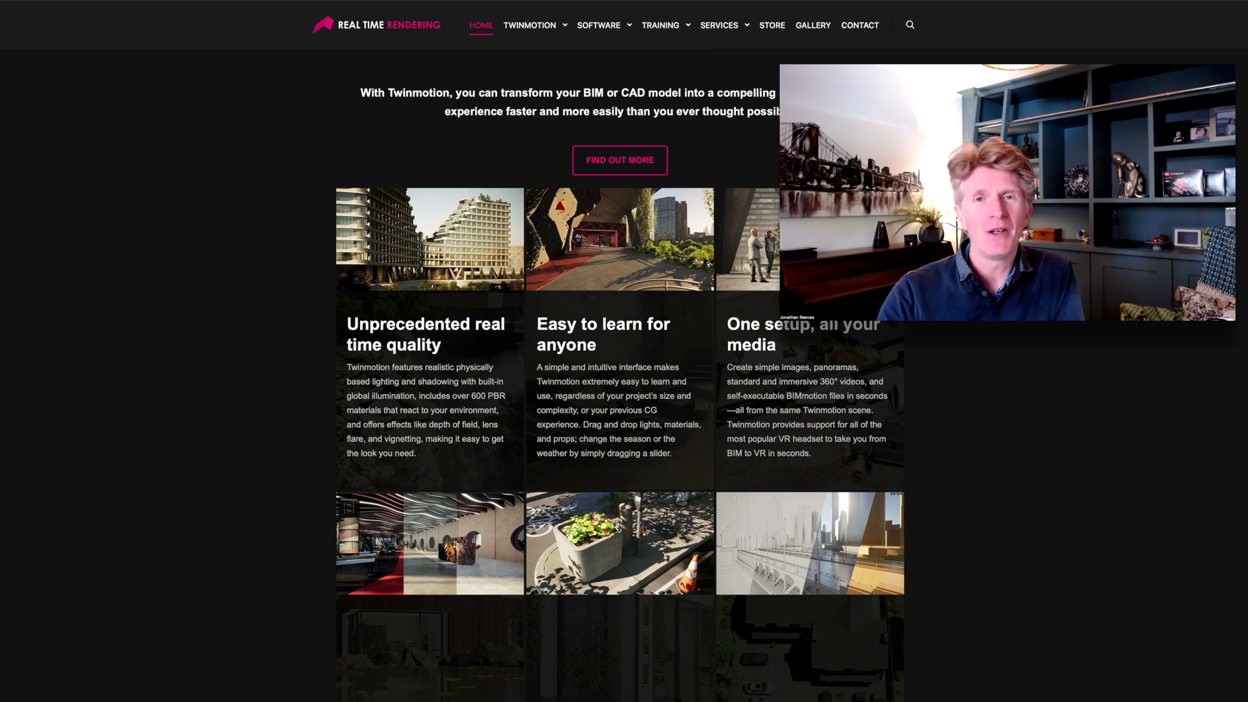
scroll(624, 375, down, 1)
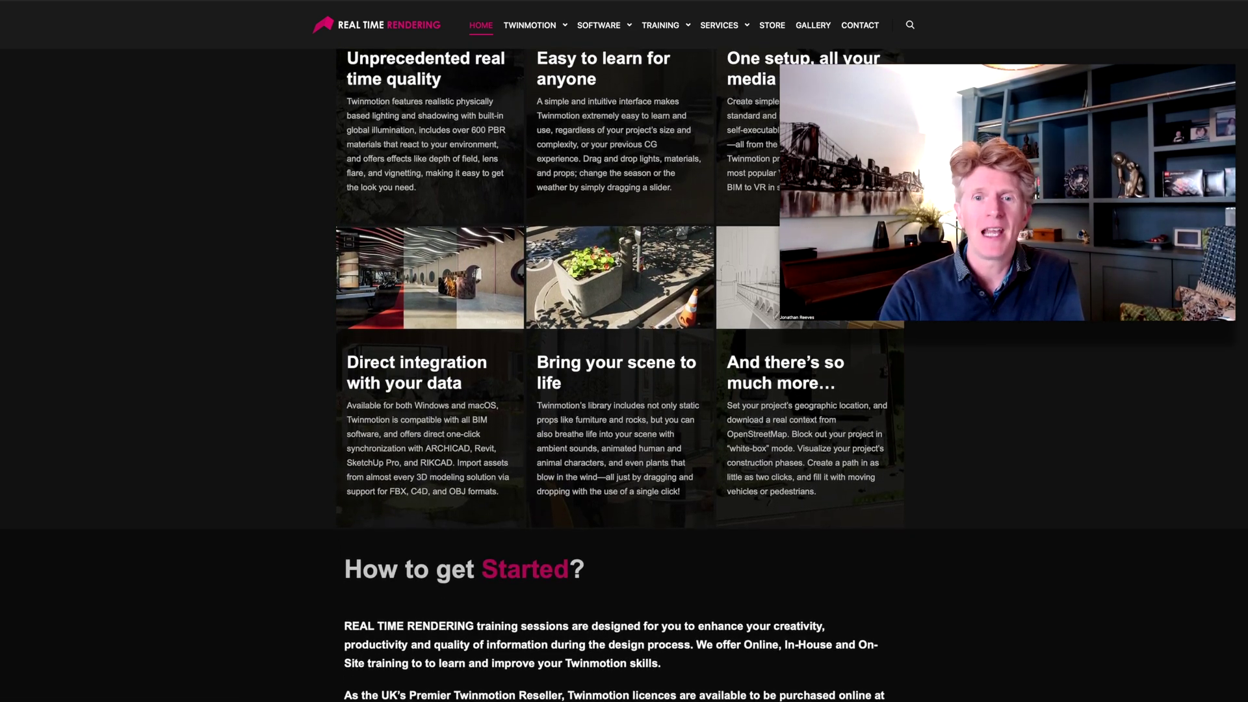
scroll(624, 376, down, 5)
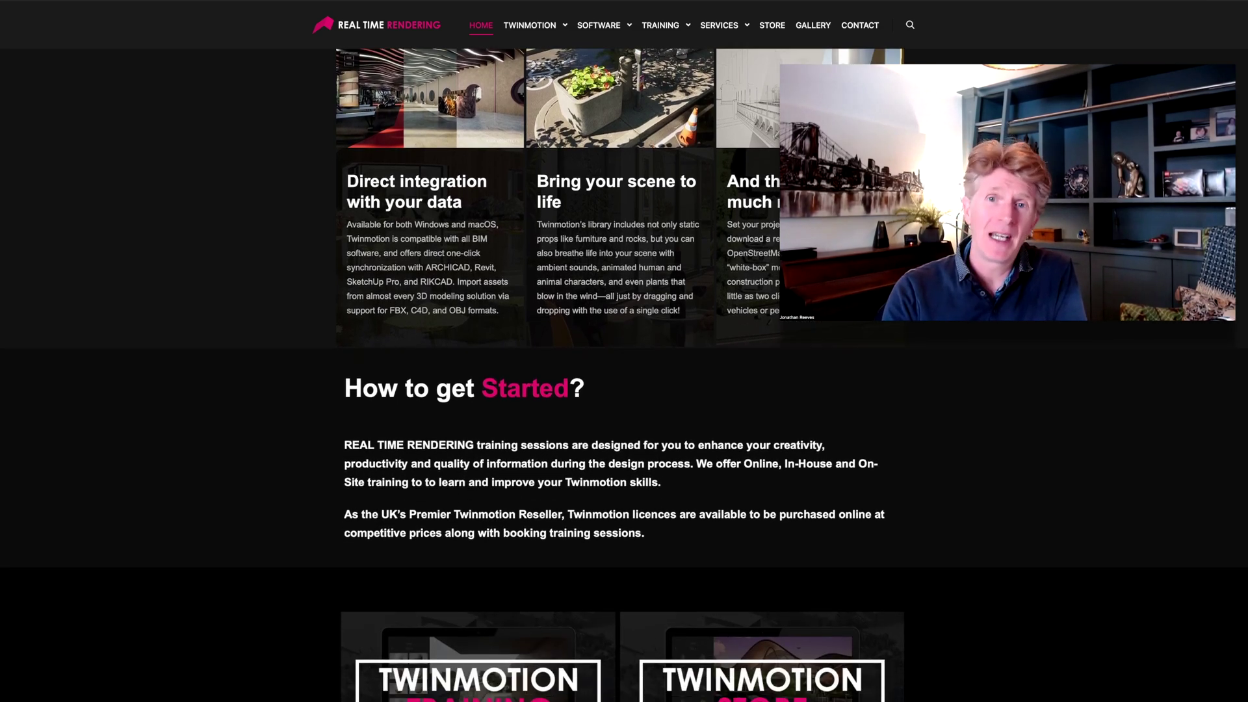
scroll(624, 375, down, 5)
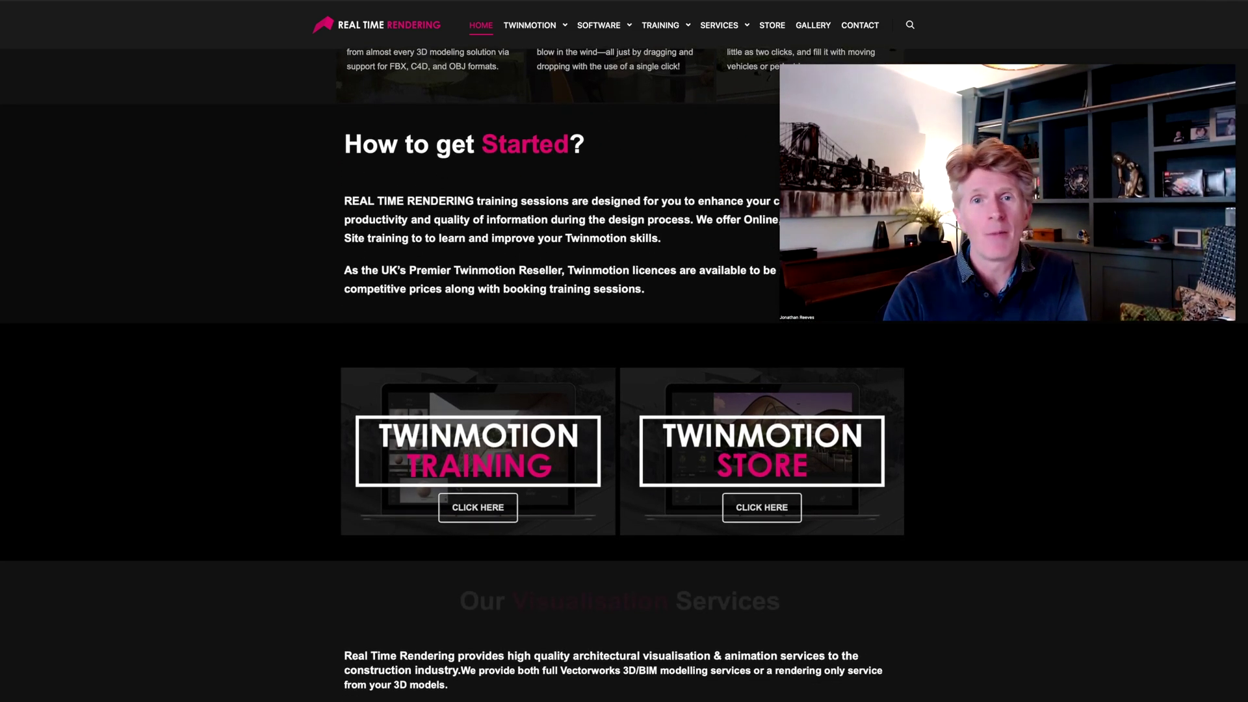
scroll(624, 375, down, 4)
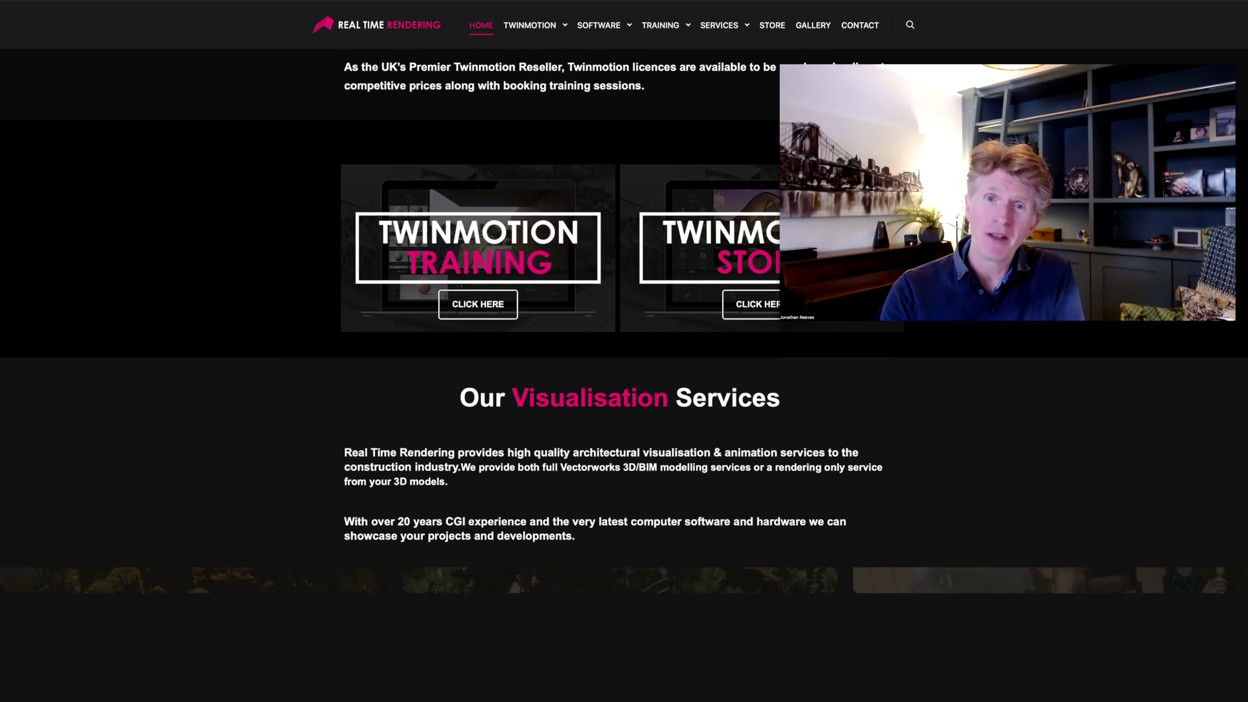
scroll(624, 375, down, 4)
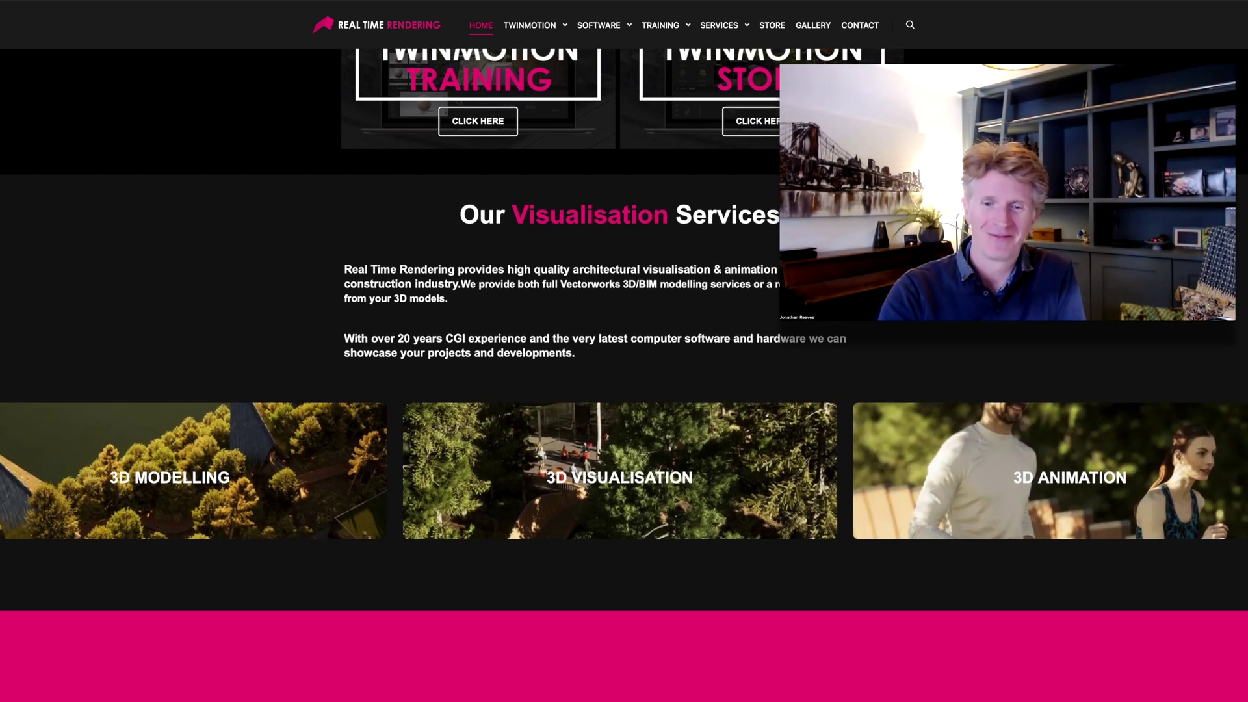
scroll(625, 375, down, 4)
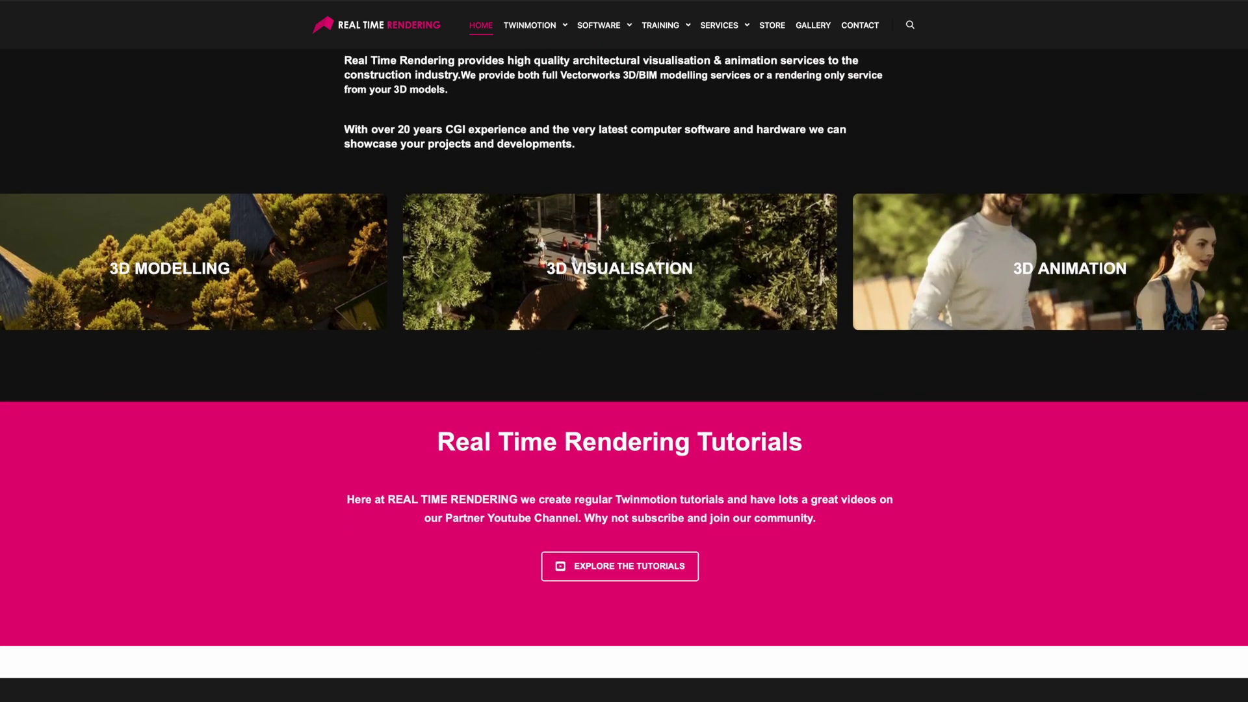
scroll(625, 375, down, 2)
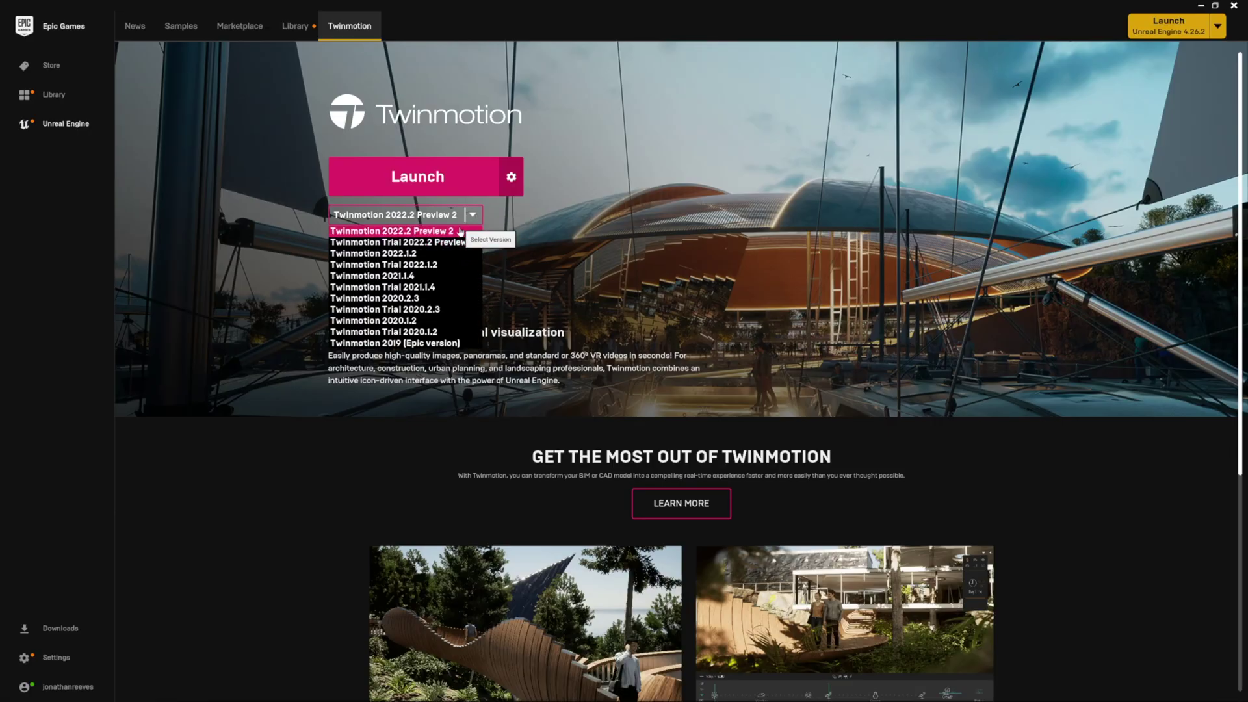
Select Twinmotion 2022.2 Preview 2 in the Epic Games Launcher and launch it.
click(460, 231)
click(456, 184)
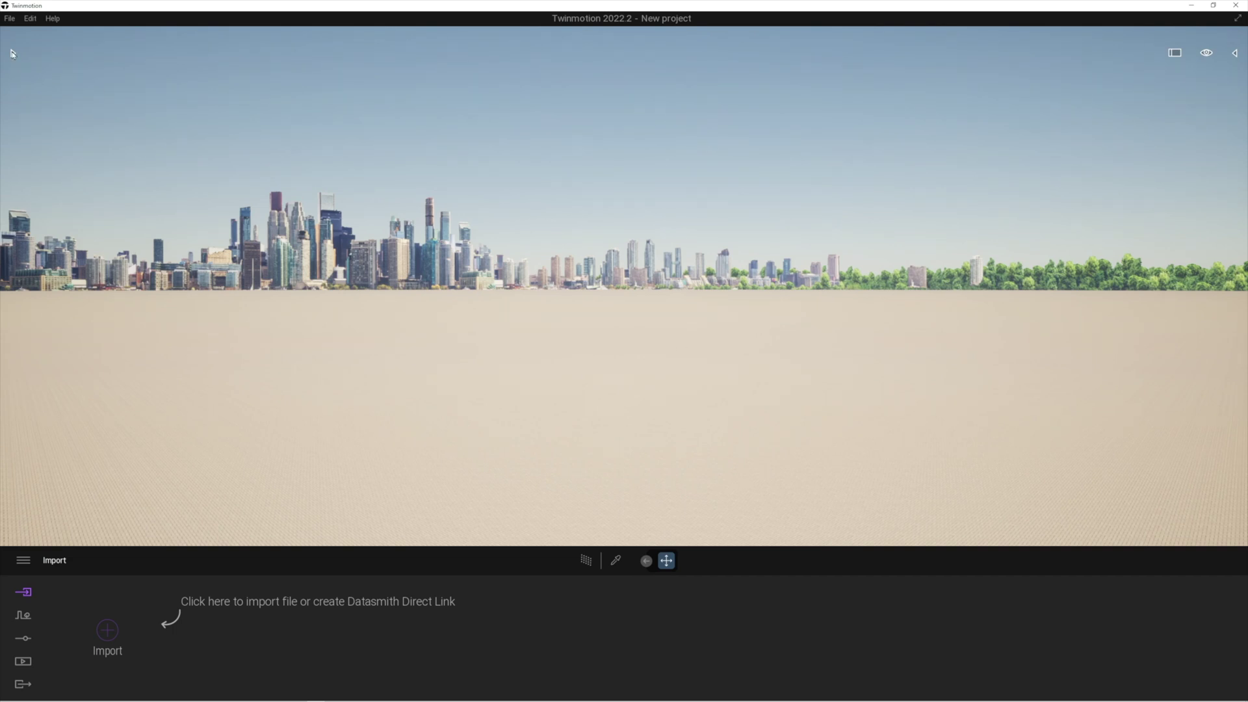
Open the Sketchfab category of the asset library and widen the library to show four columns.
click(12, 53)
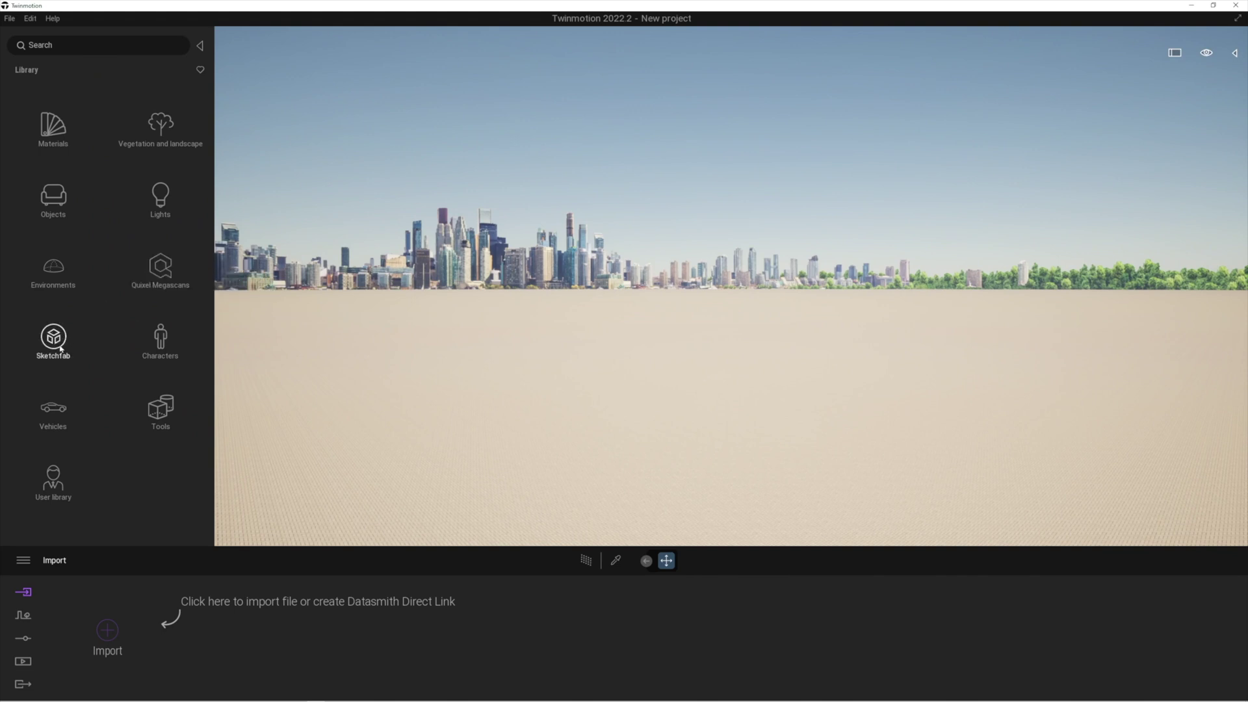
click(54, 338)
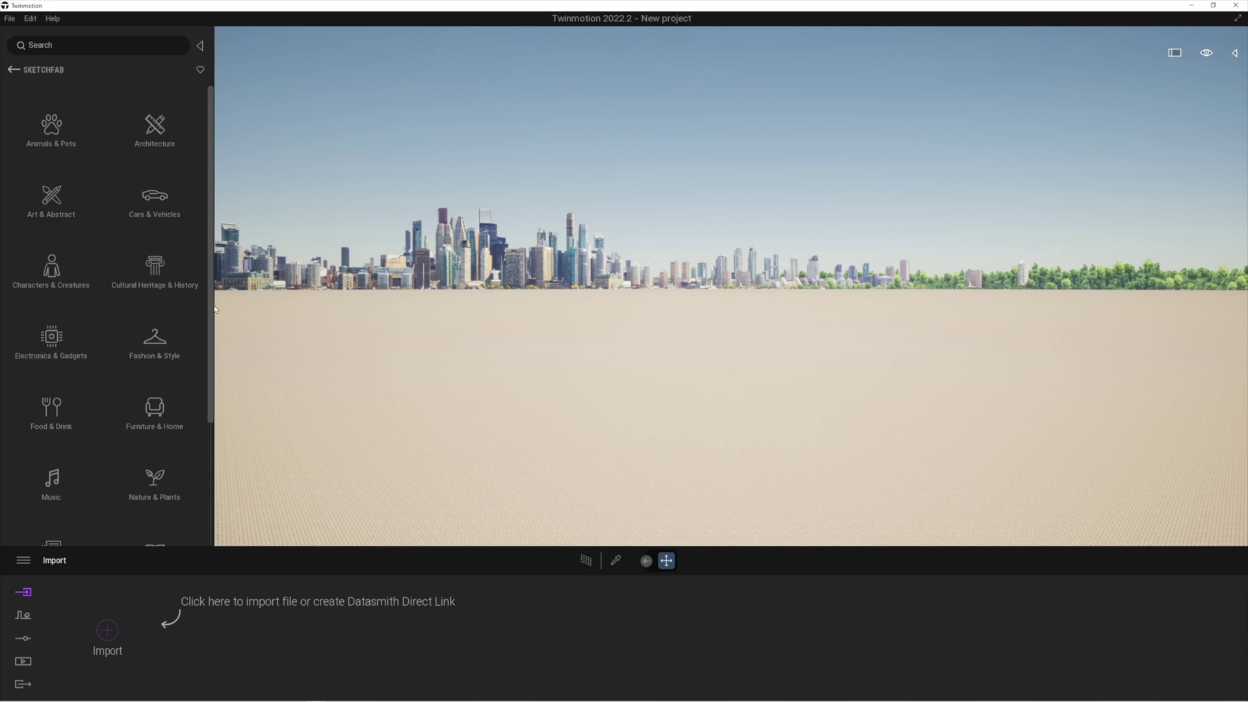
mouse_move(216, 308)
mouse_down()
mouse_move(539, 294)
mouse_move(454, 294)
mouse_up()
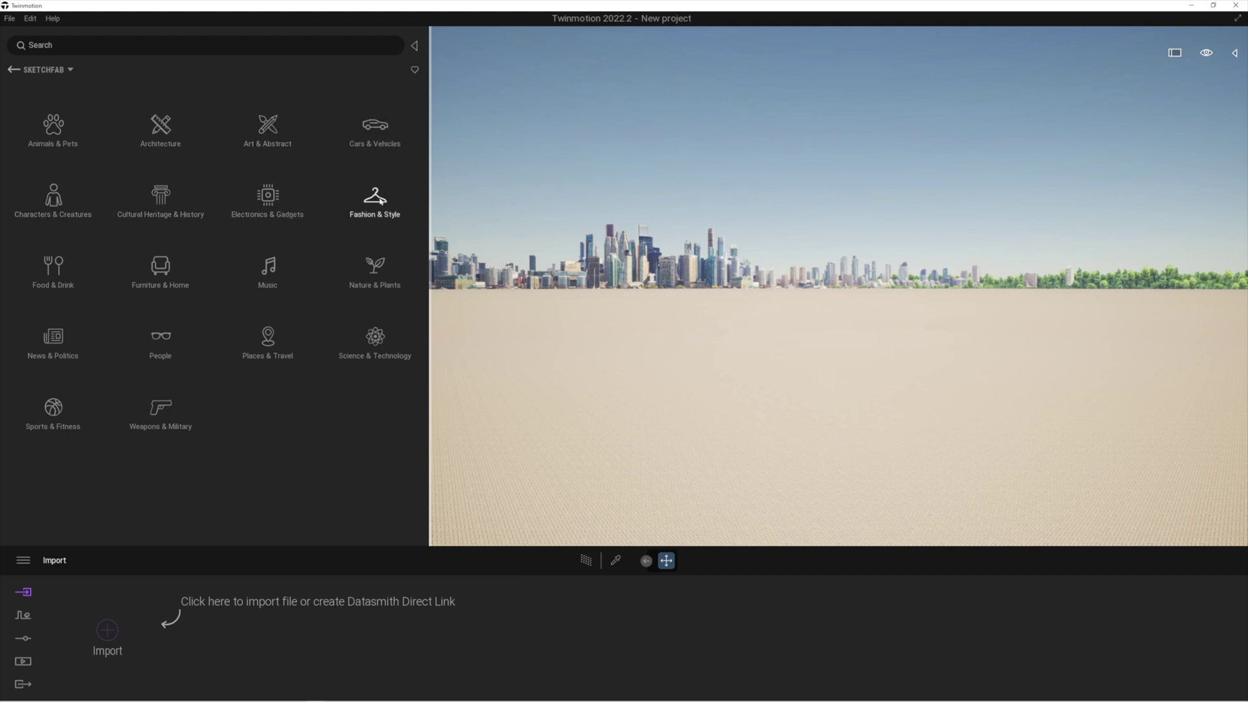
Browse the Animals & Pets category and preview details of models such as Lowpoly Animal Skulls - 1, Mosquito in amber and Blue Whale - Textured.
click(55, 135)
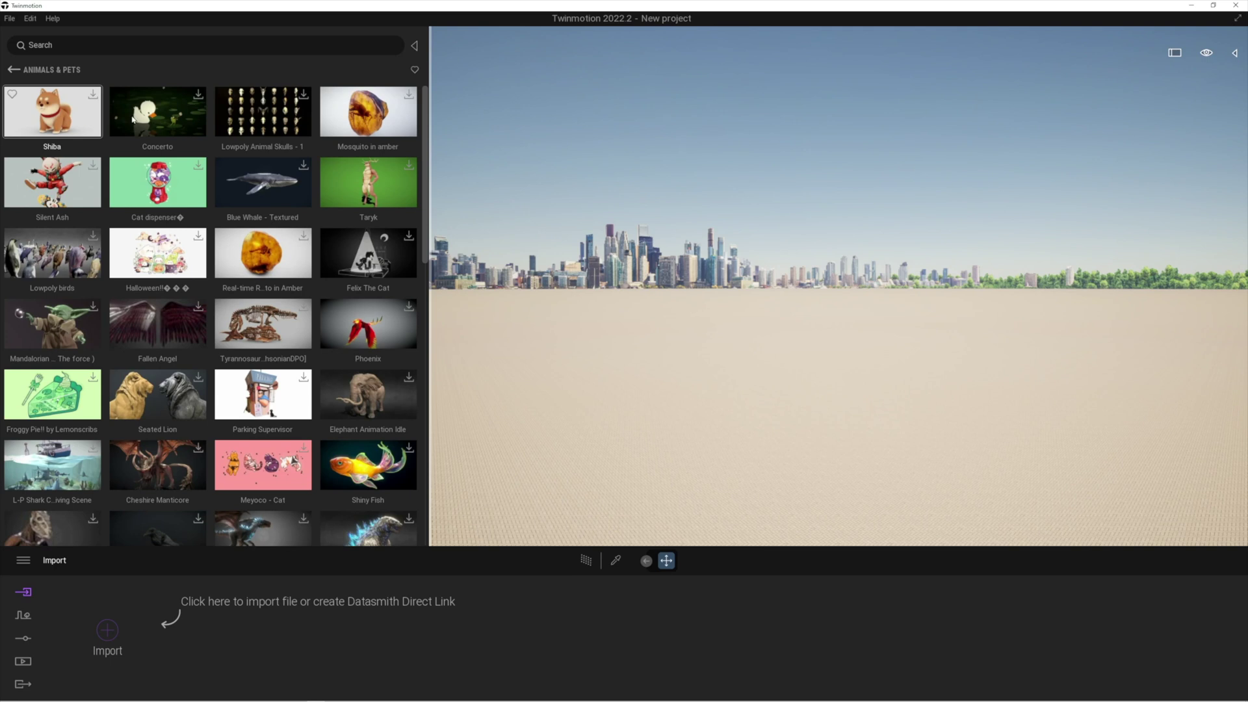
mouse_move(154, 120)
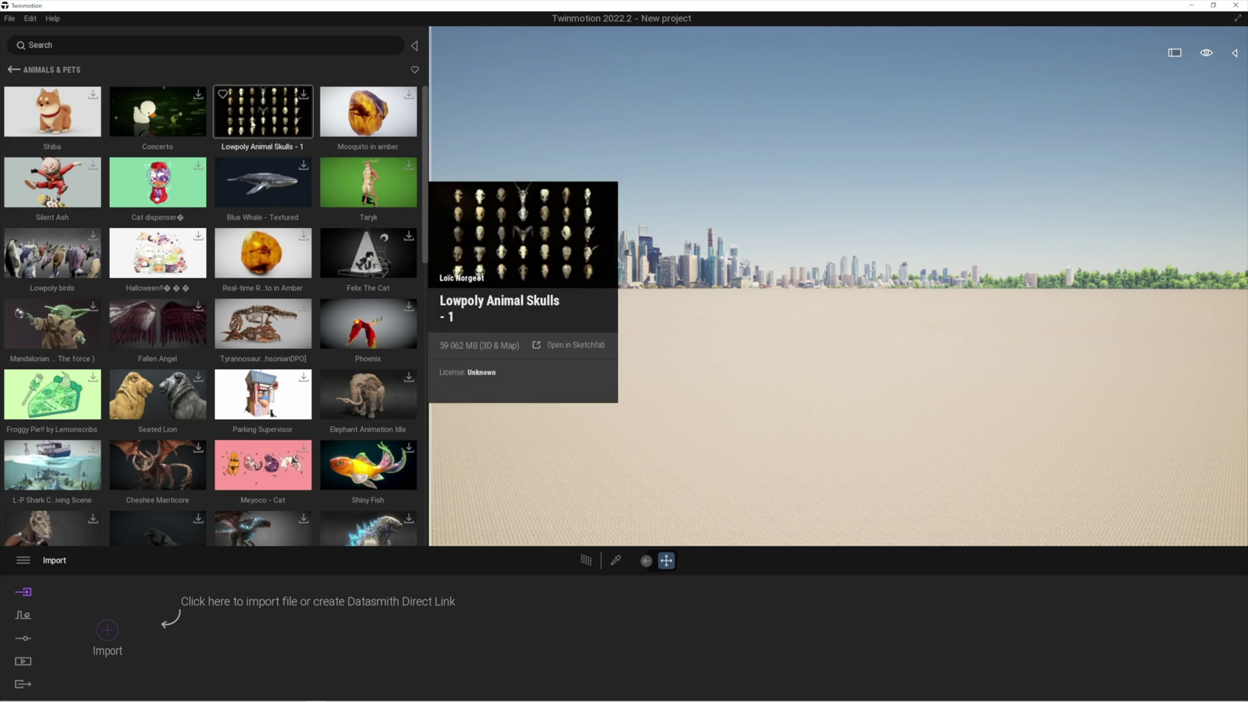
mouse_move(354, 126)
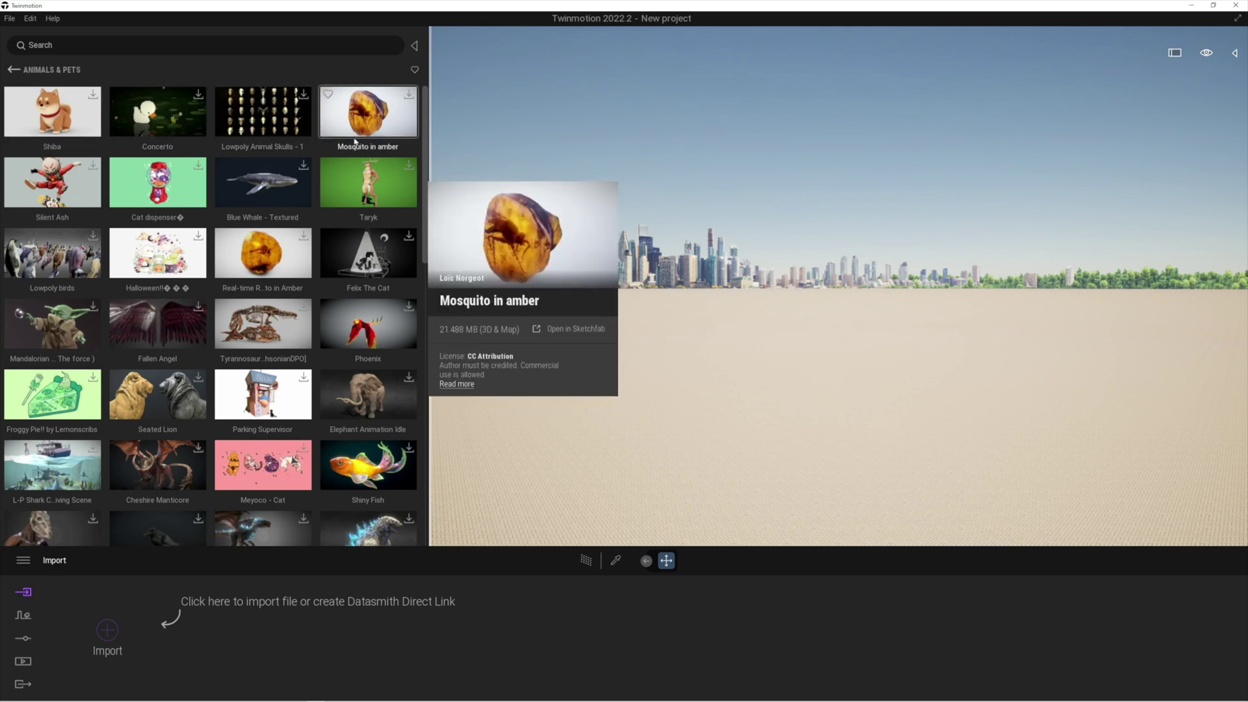
mouse_move(363, 195)
mouse_move(279, 199)
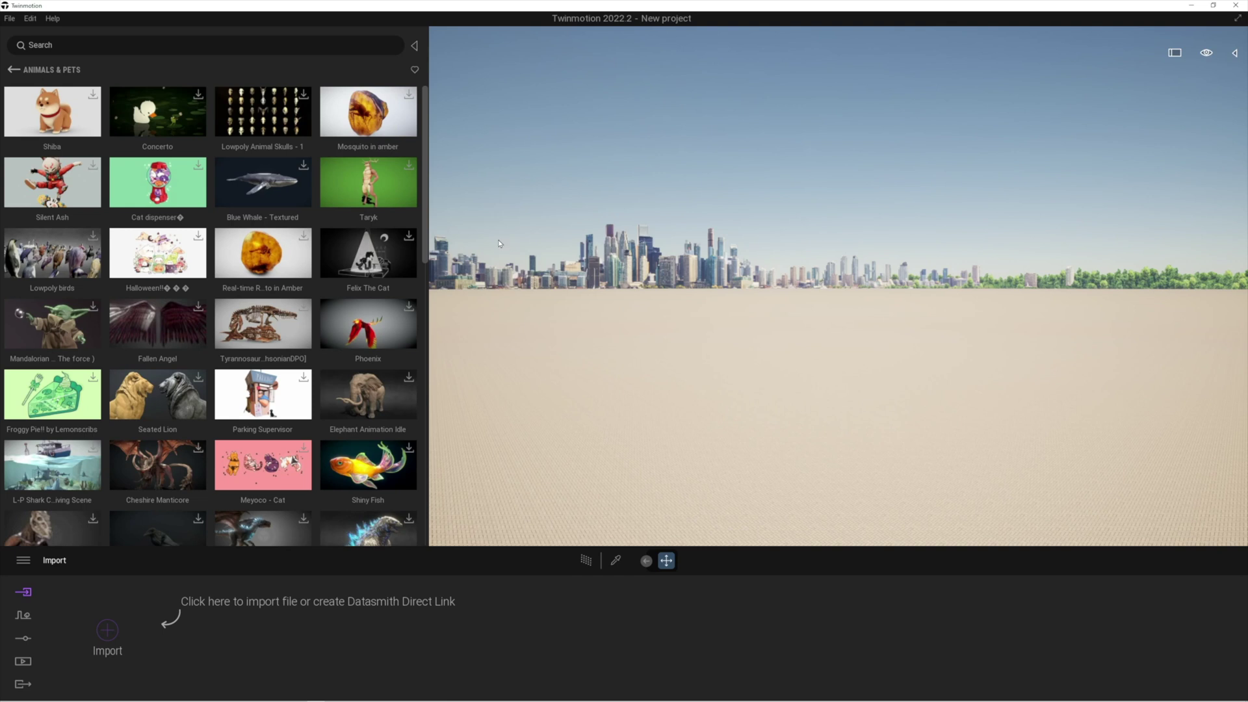
click(283, 190)
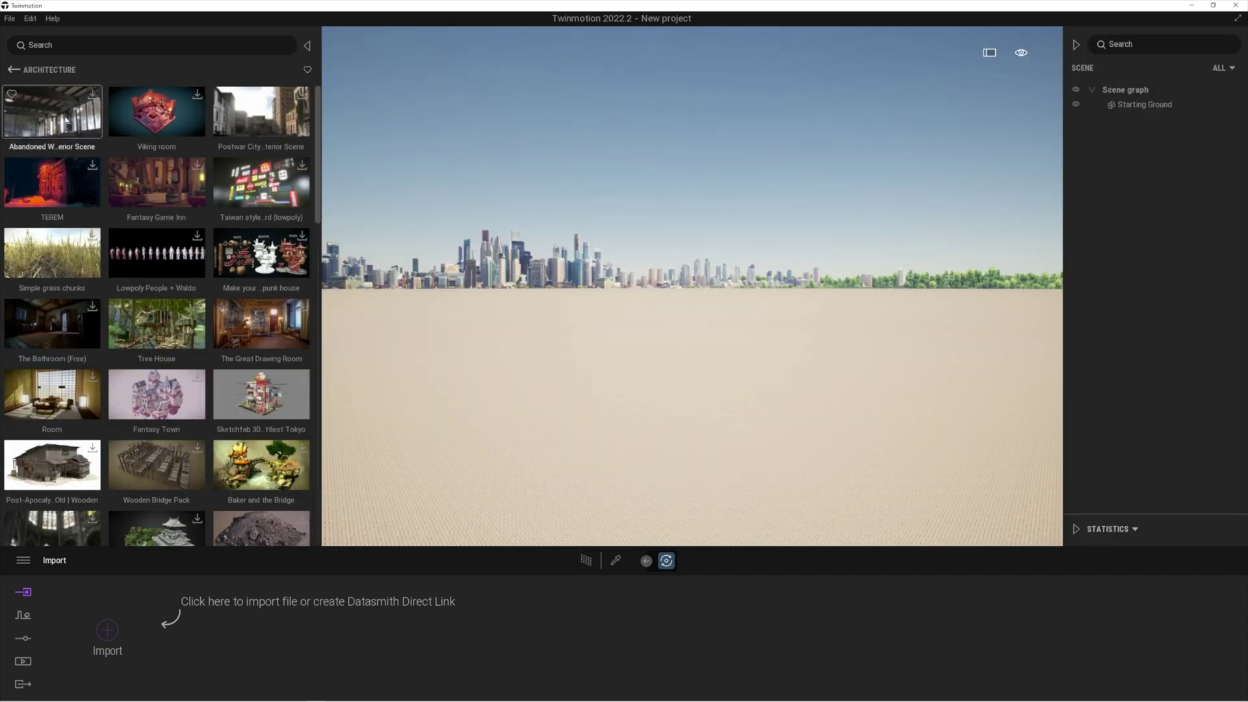
Preview details of Architecture models, including Abandoned Warehouse, Postwar City, The Great Drawing Room, Tree House and Simple grass chunks.
mouse_move(67, 120)
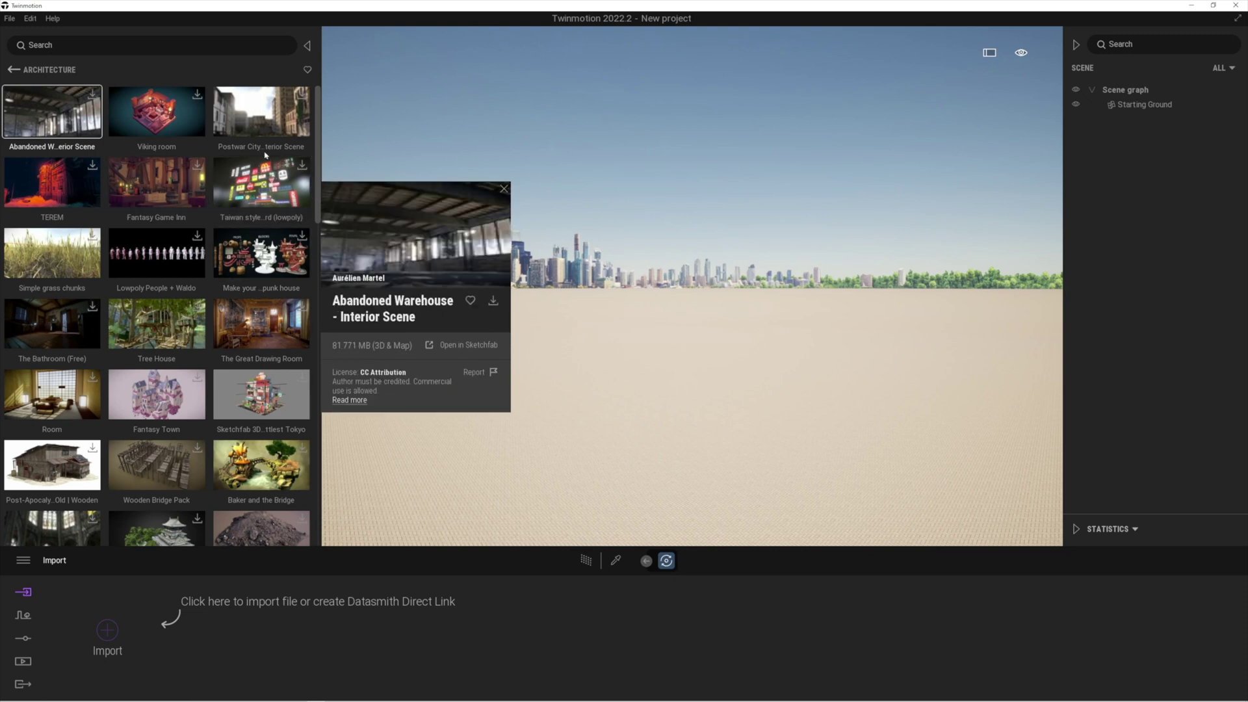
mouse_move(168, 118)
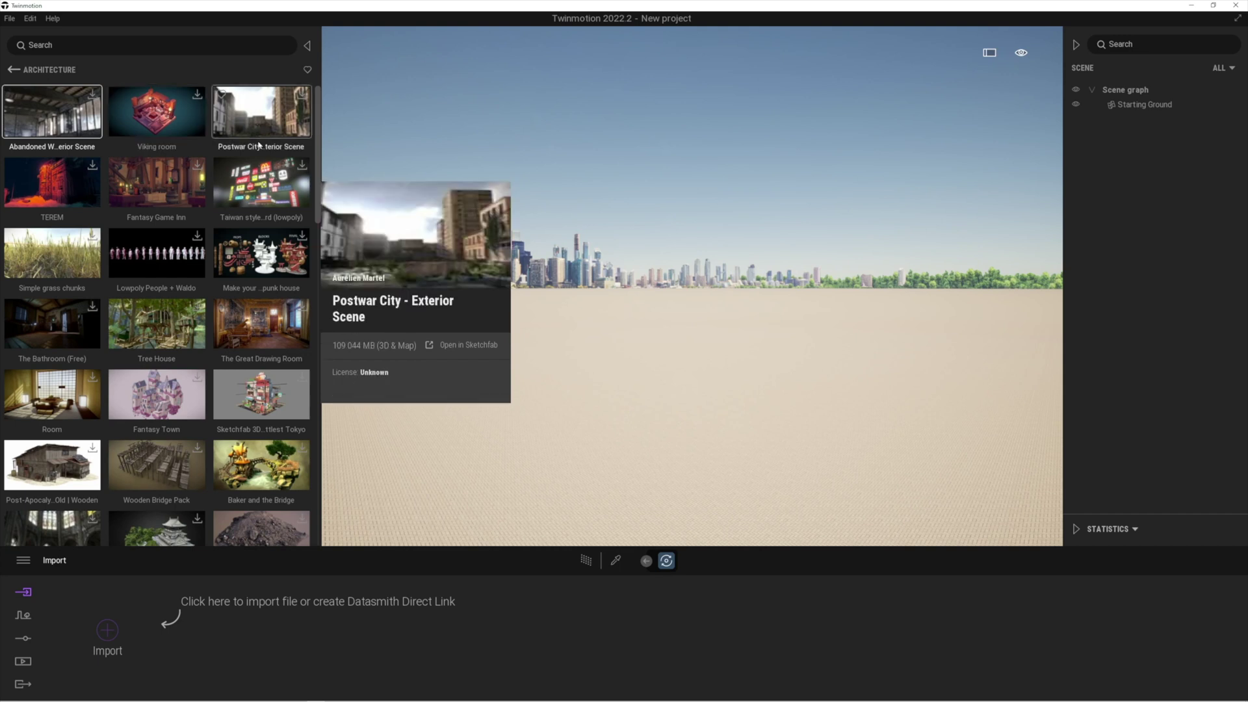
mouse_move(266, 317)
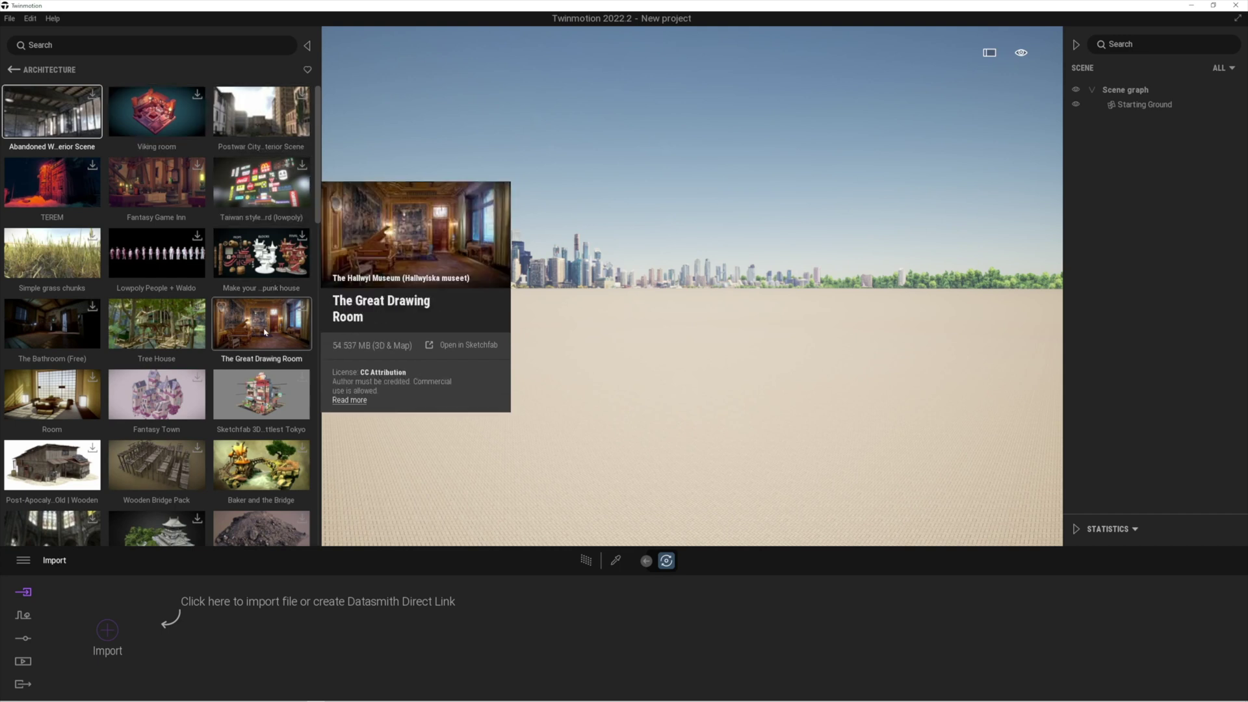
mouse_move(179, 335)
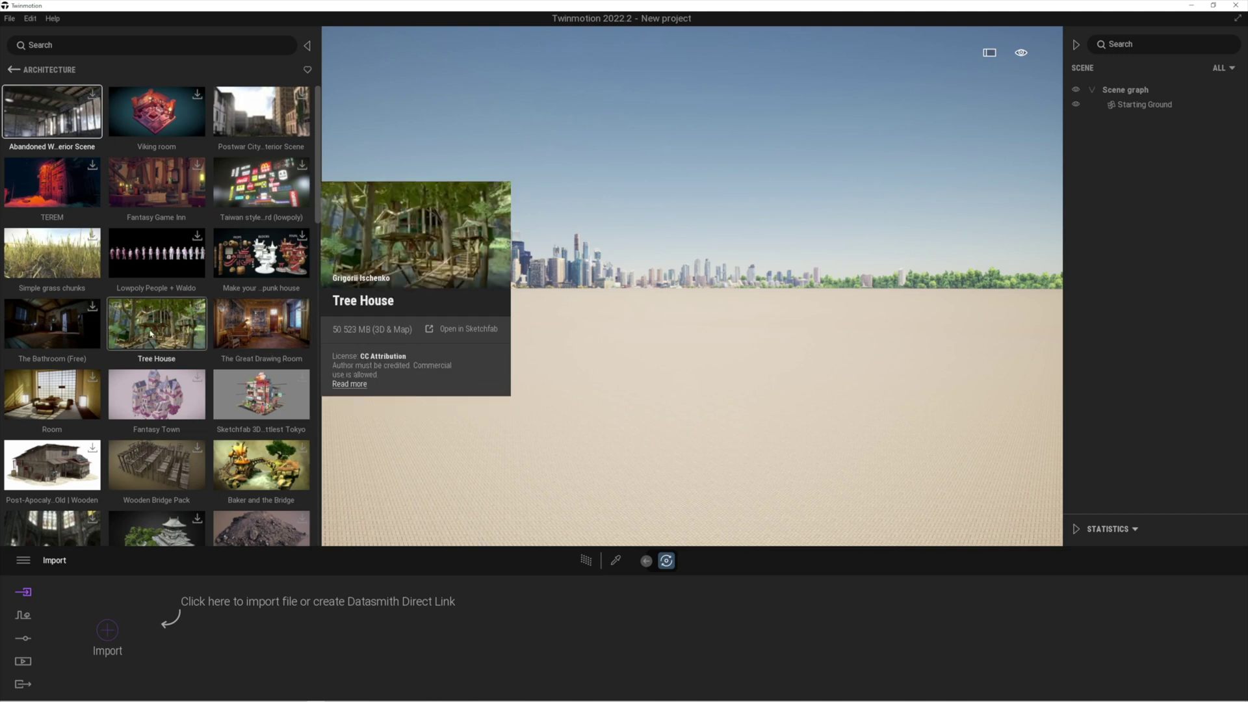
mouse_move(65, 332)
mouse_move(57, 262)
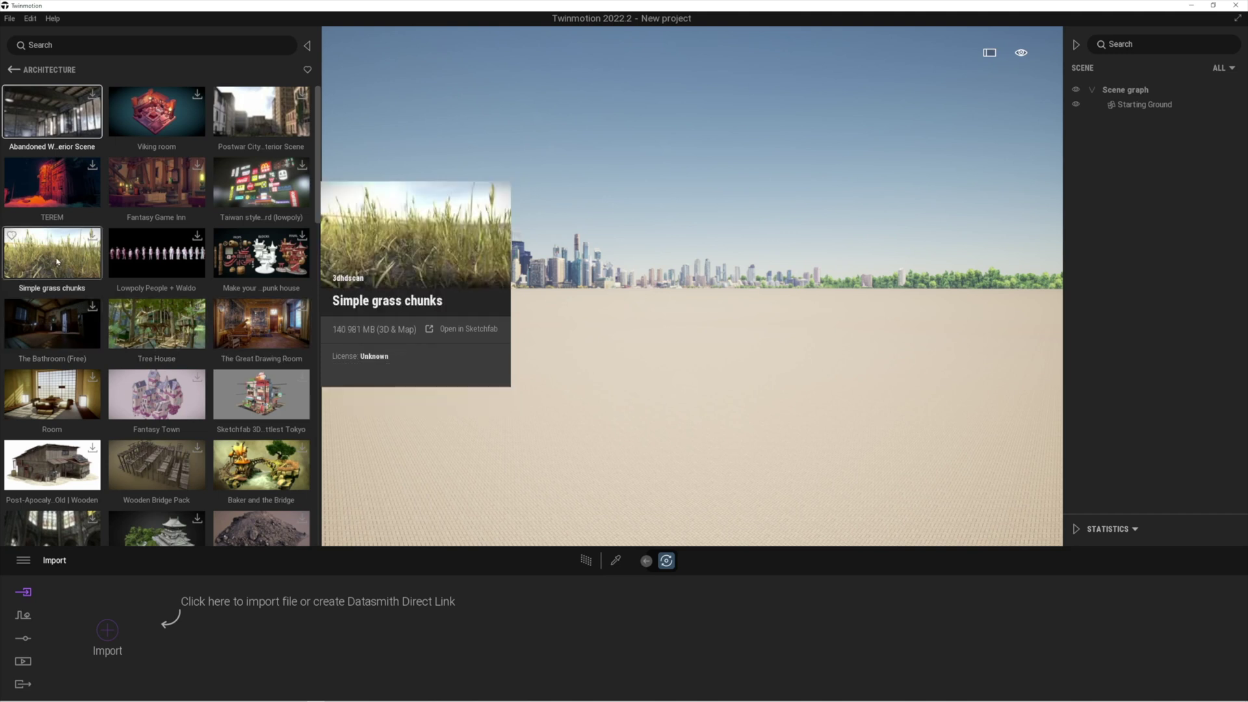
mouse_move(67, 473)
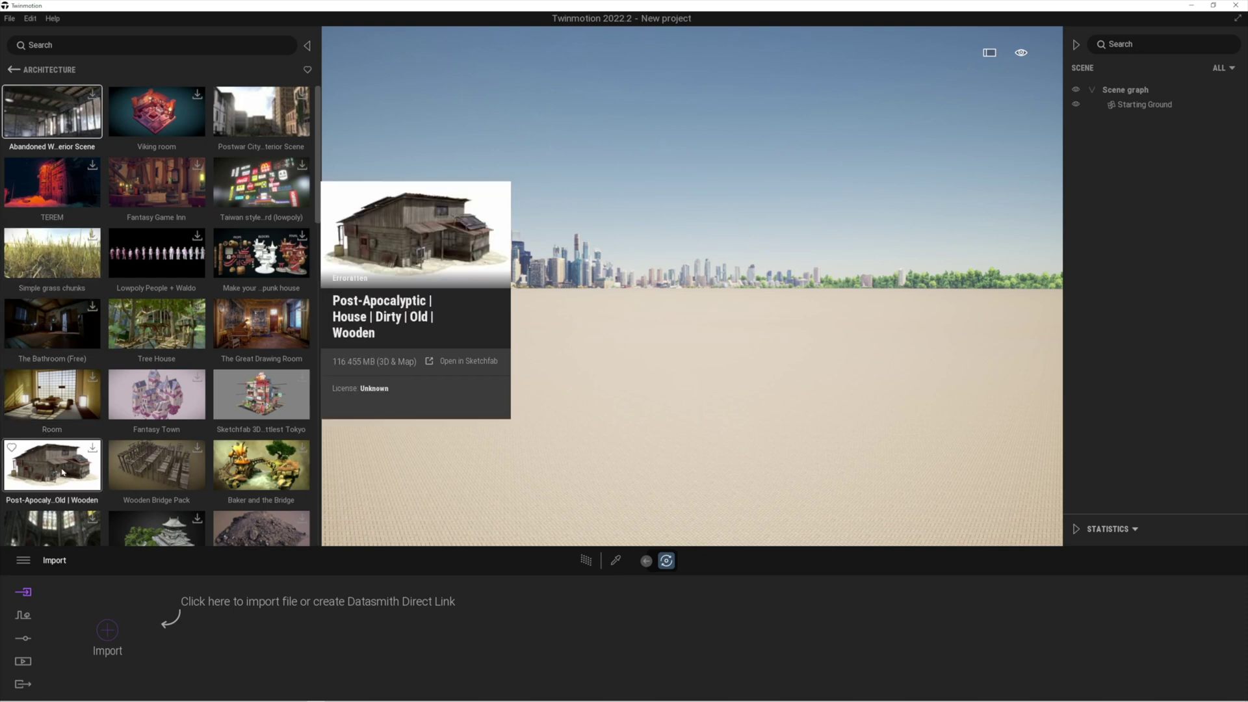
Open the Post-Apocalyptic | House | Dirty | Old | Wooden model's Sketchfab web page and rotate its 3D preview to the solar-panel side.
click(62, 469)
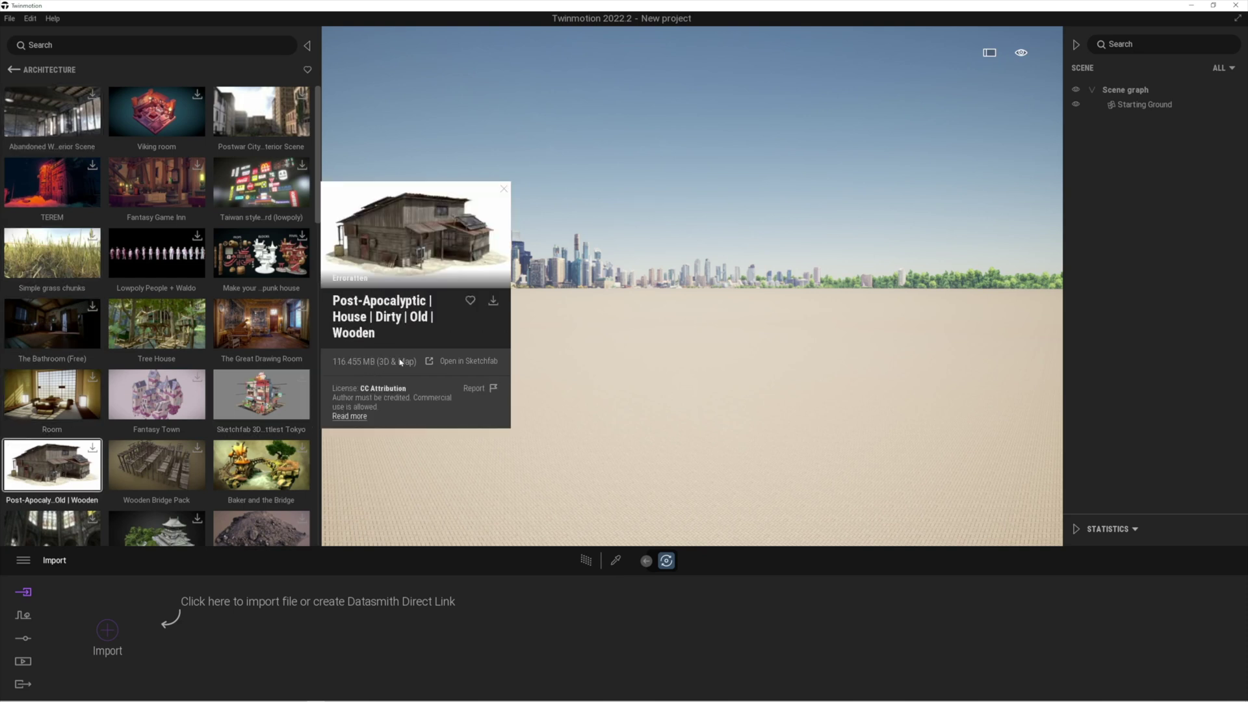
click(462, 362)
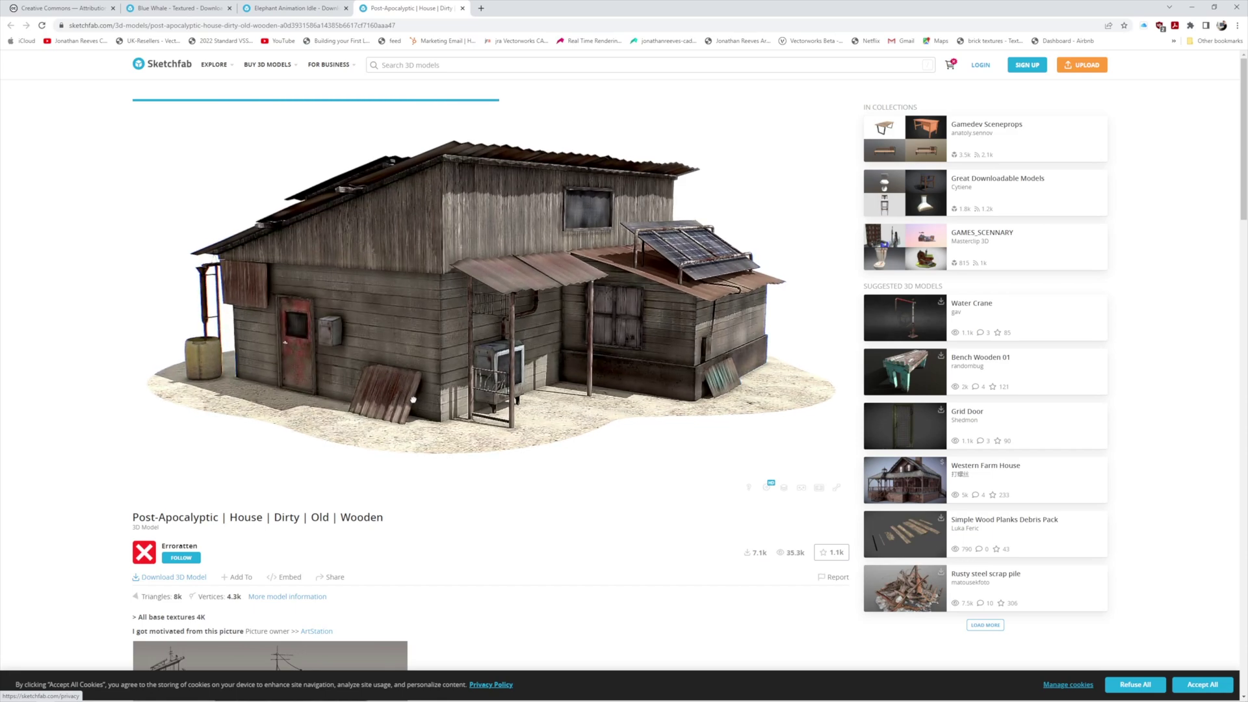
drag(433, 381, 666, 404)
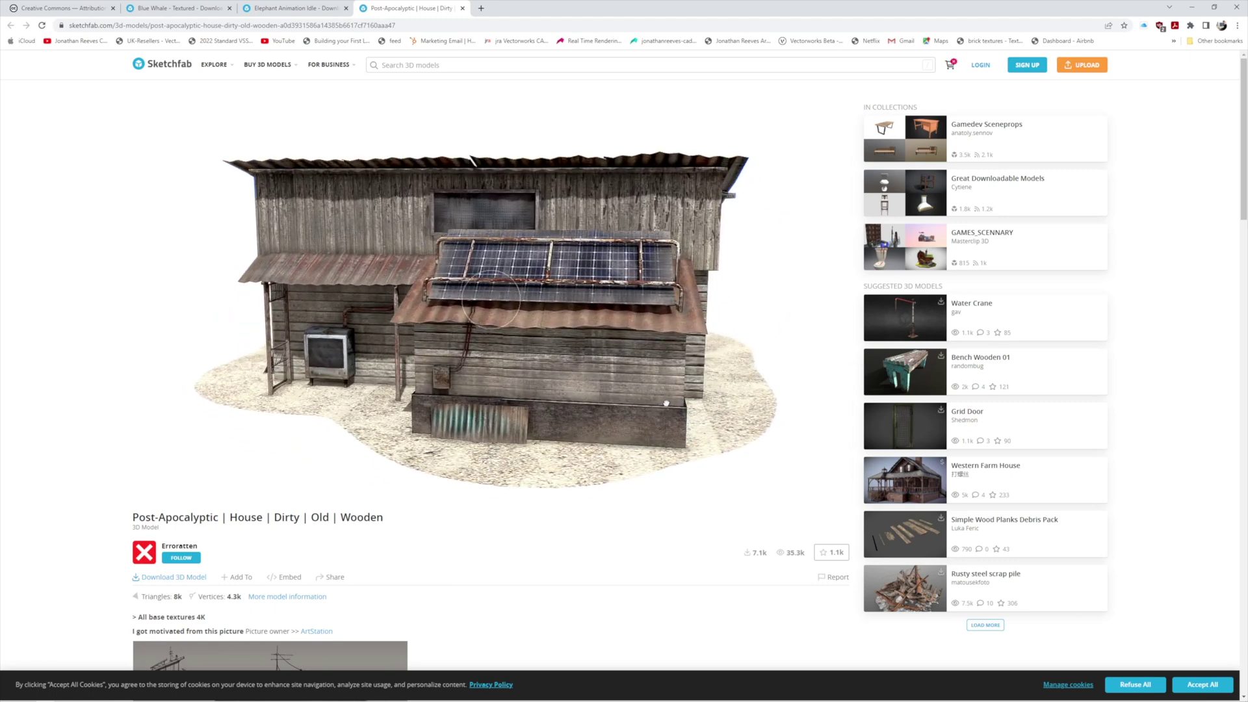
Accept all cookies and review the house model's description and licence on the web page before switching back to Twinmotion.
click(1203, 685)
mouse_move(492, 701)
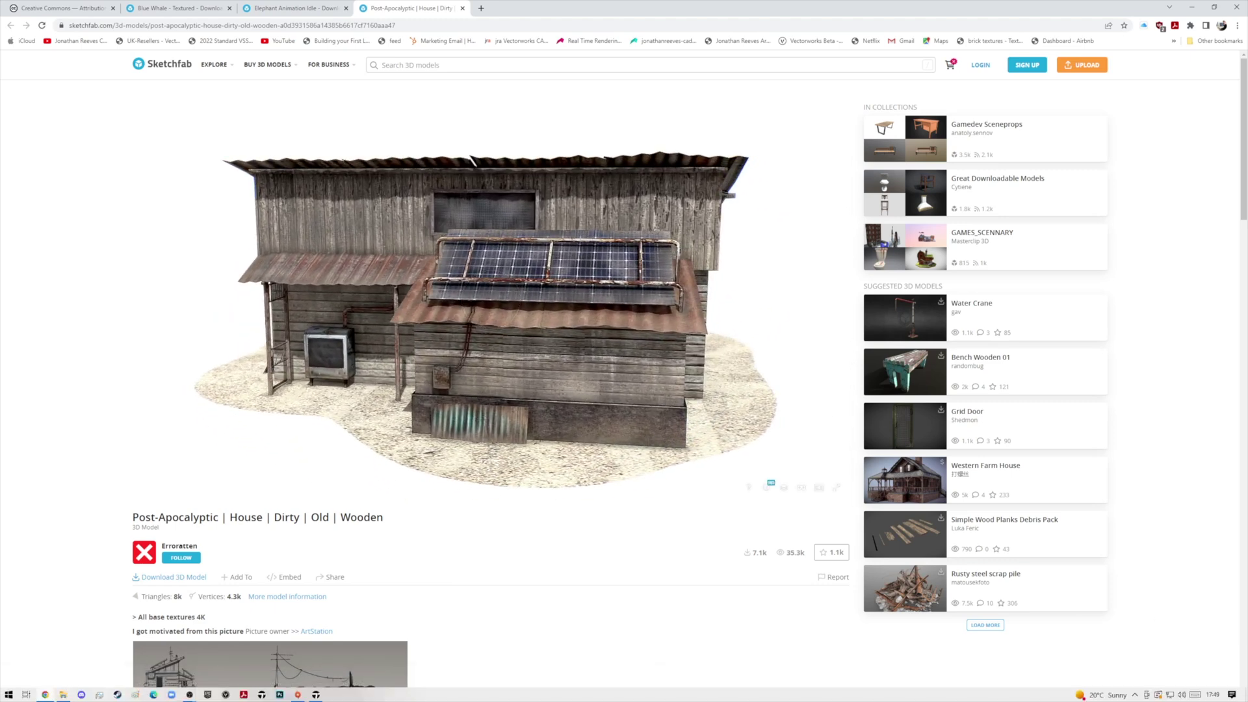
scroll(334, 664, down, 5)
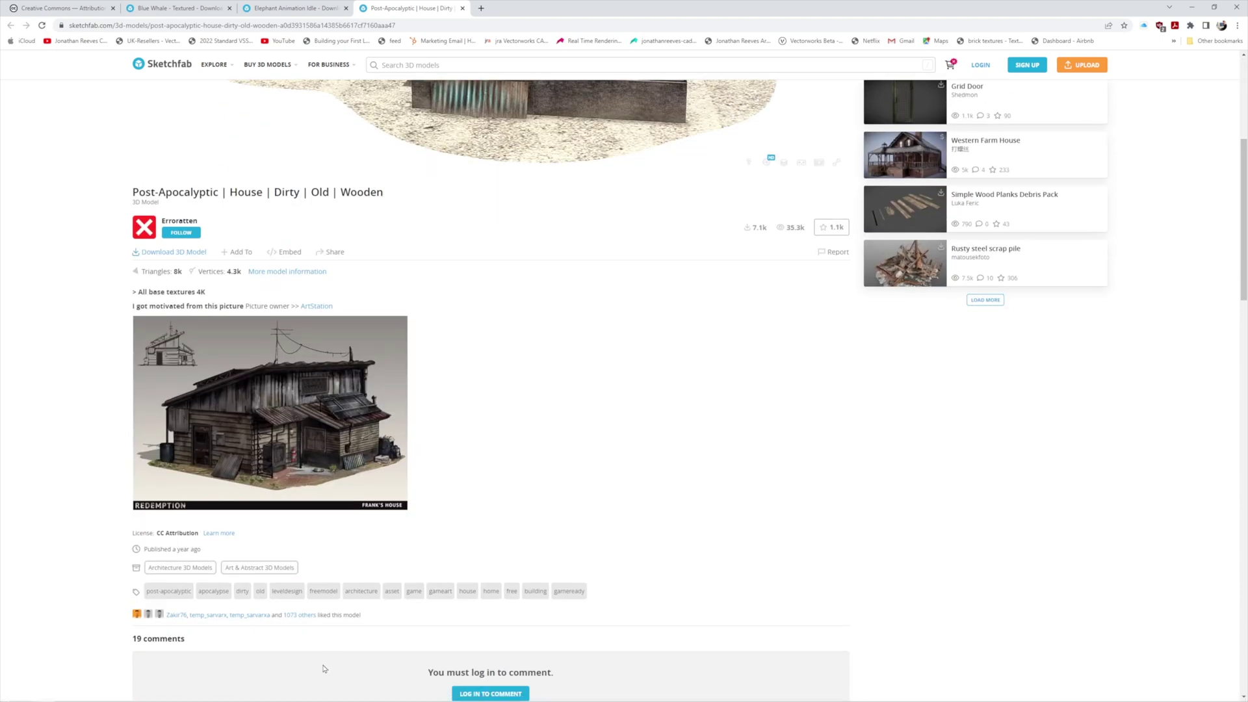
click(317, 695)
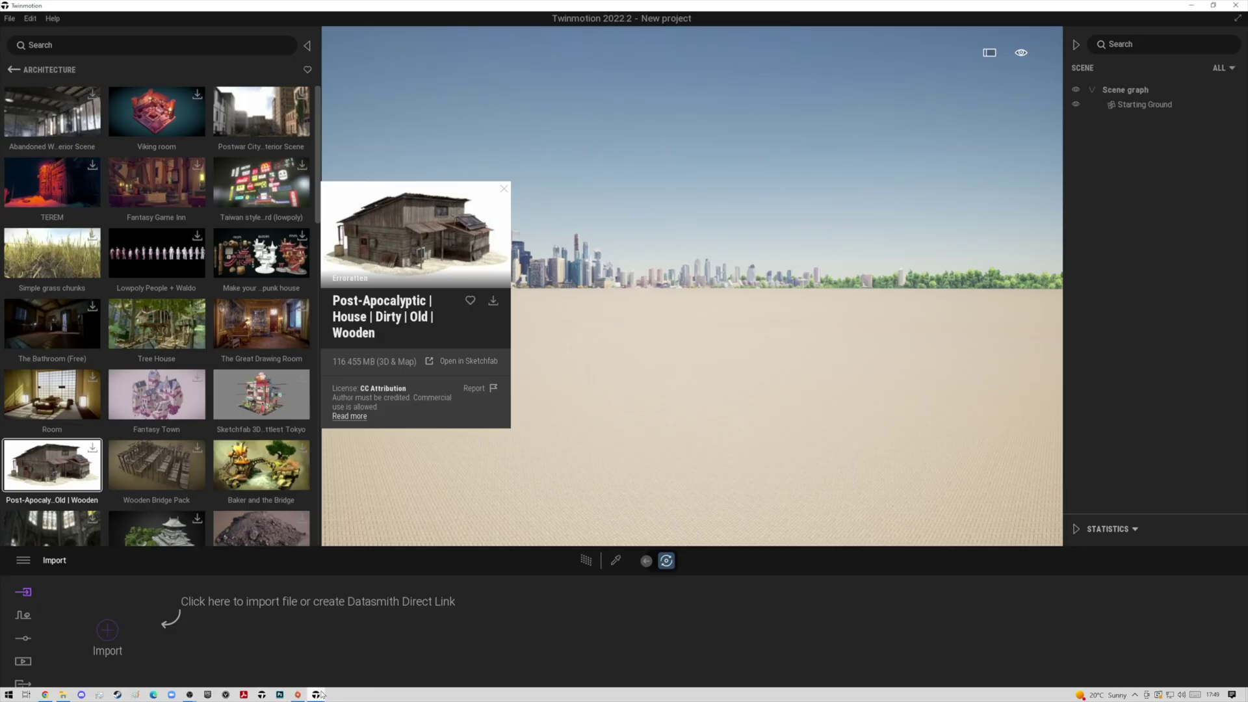
Download the Post-Apocalyptic | House | Dirty | Old | Wooden model and add it to the favourites.
click(493, 301)
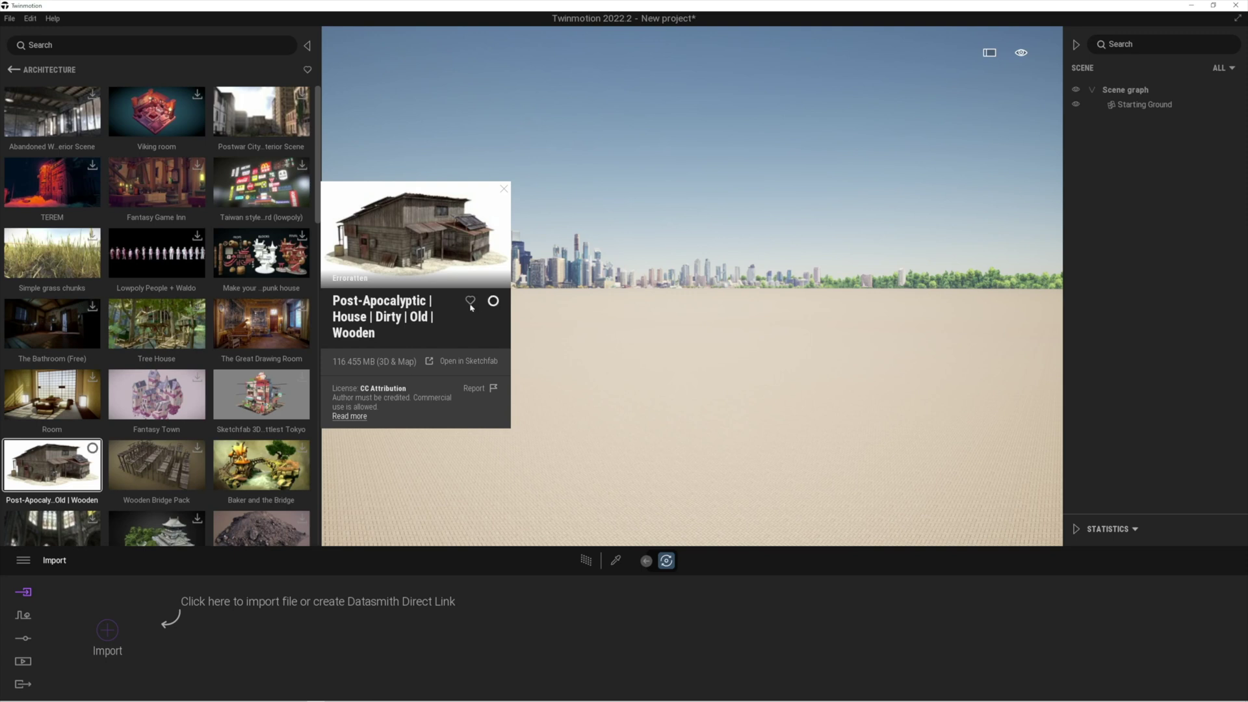
click(470, 301)
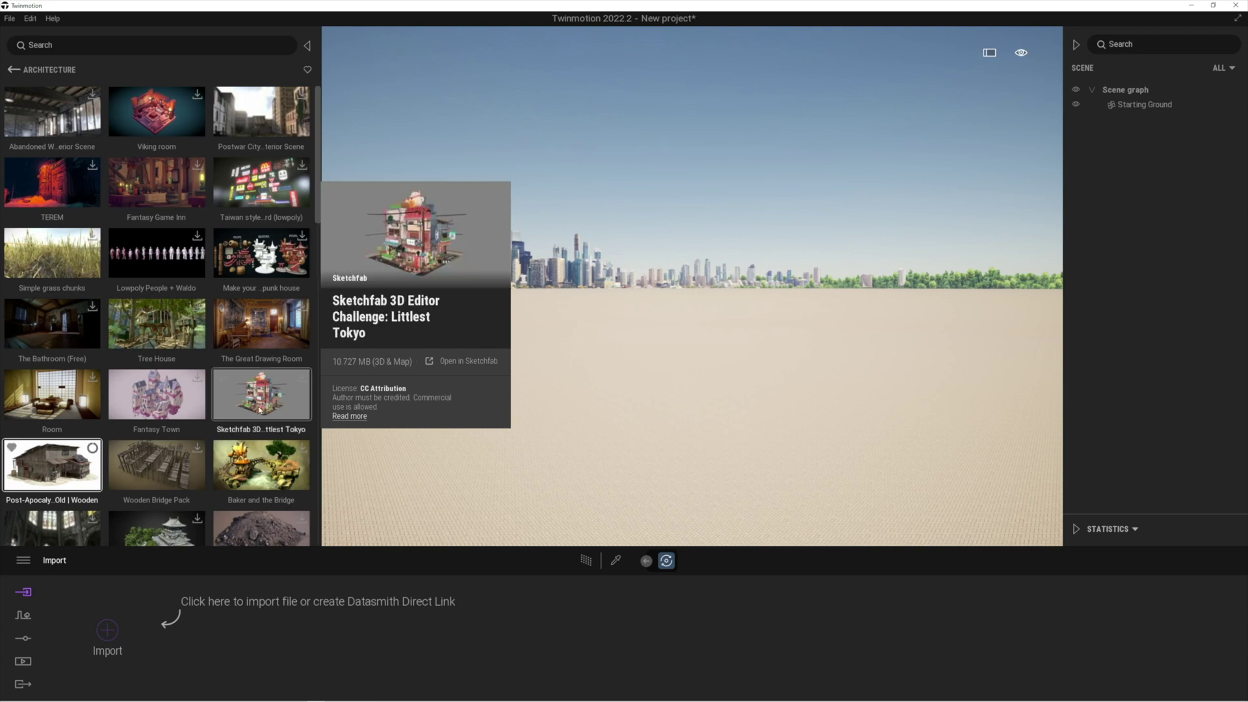
Browse through the Architecture models, previewing items such as Wooden Bridge Pack and Office building.
scroll(171, 442, down, 2)
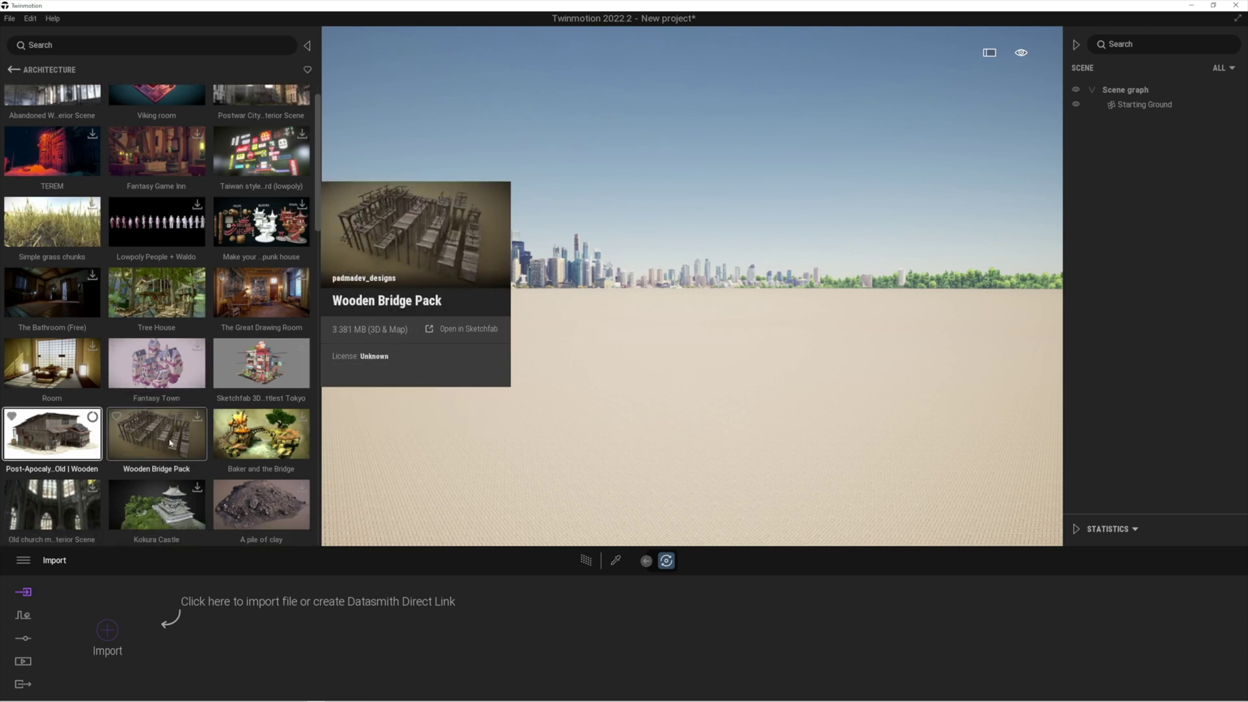
scroll(171, 444, down, 1)
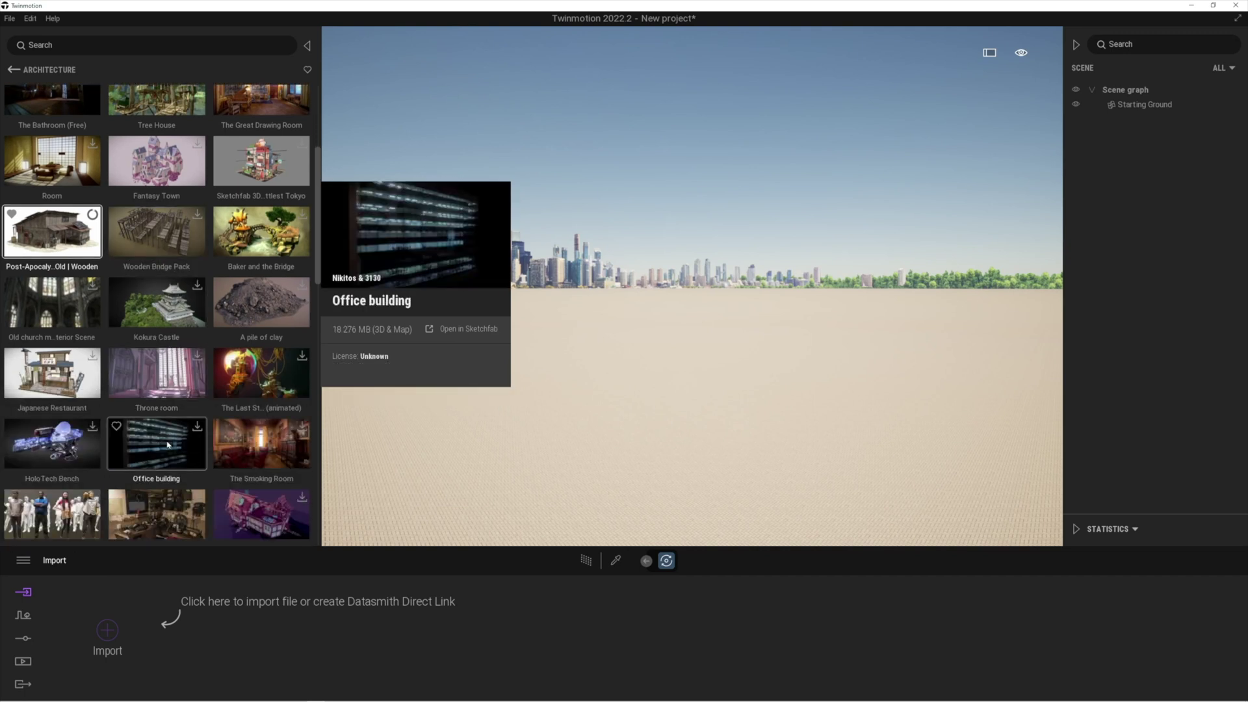
scroll(167, 445, down, 1)
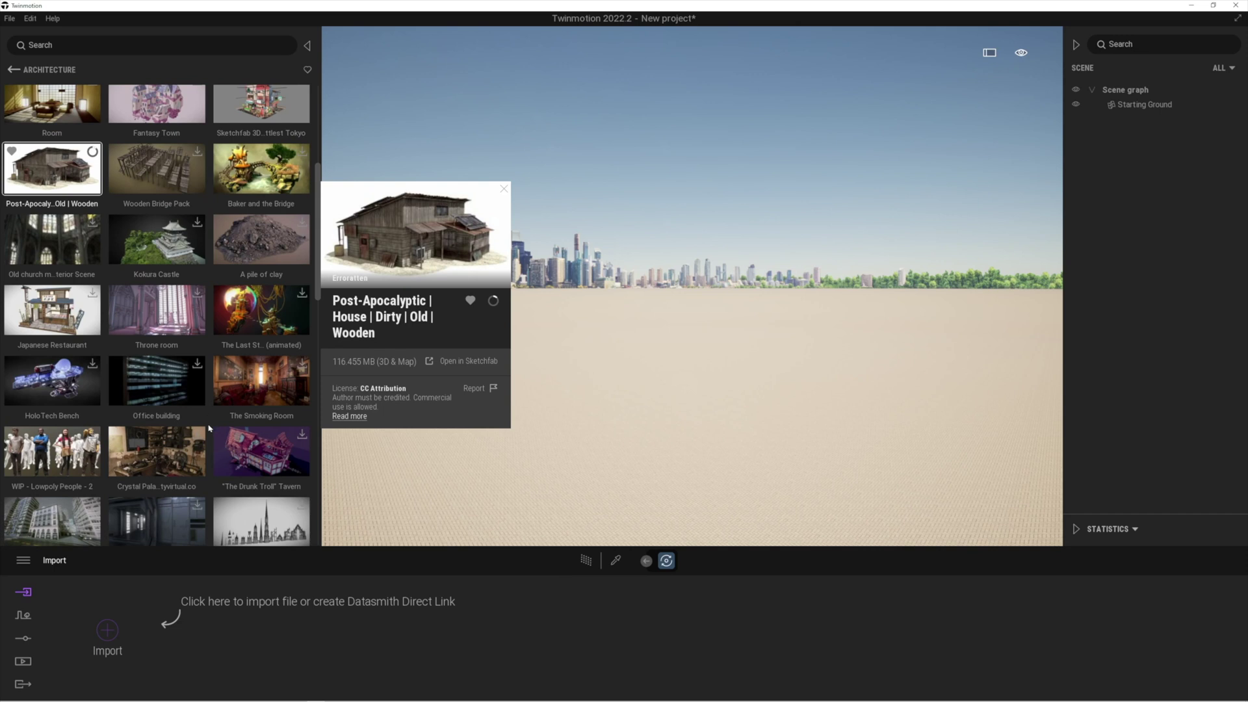
scroll(312, 326, down, 2)
scroll(311, 326, down, 5)
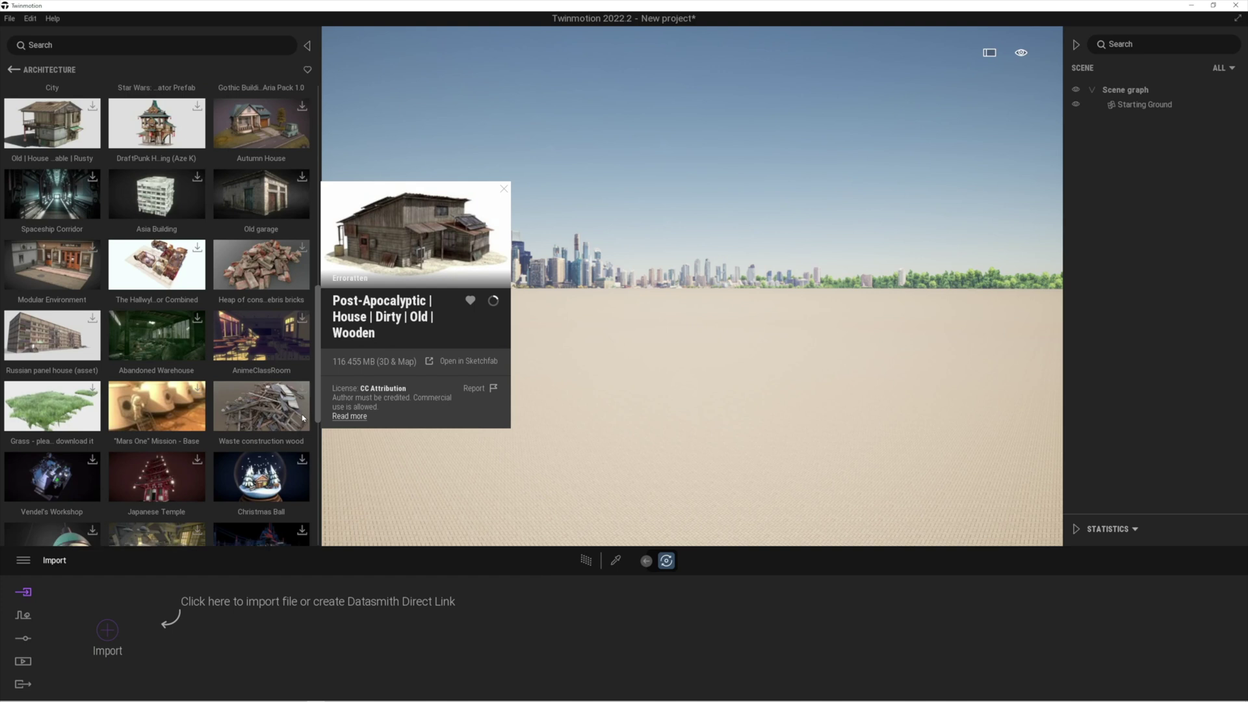
scroll(302, 416, down, 1)
scroll(303, 431, down, 3)
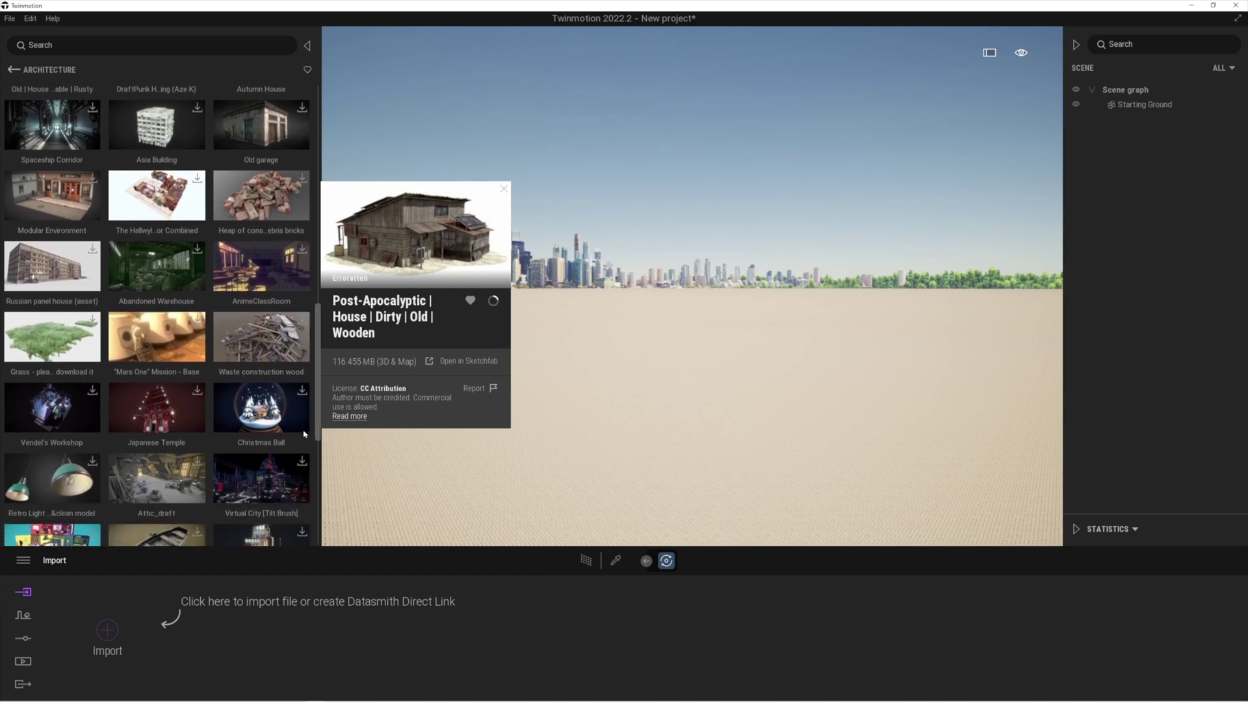
scroll(303, 491, down, 10)
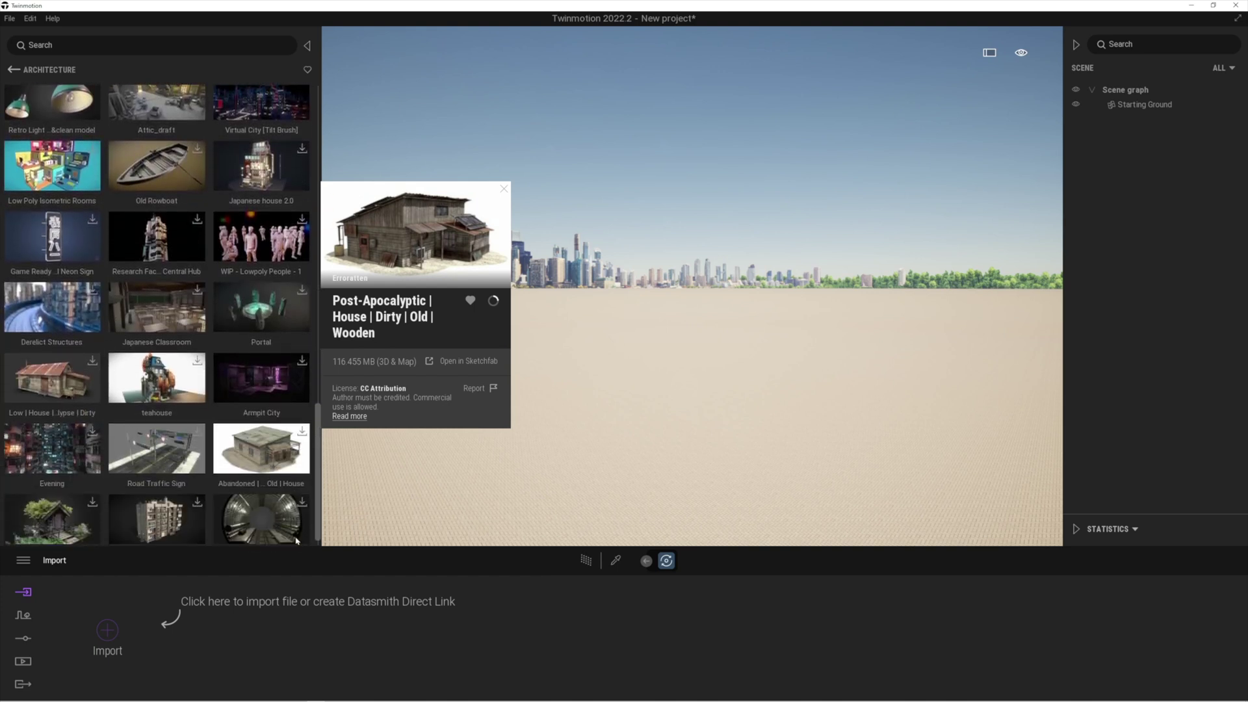
scroll(296, 537, up, 5)
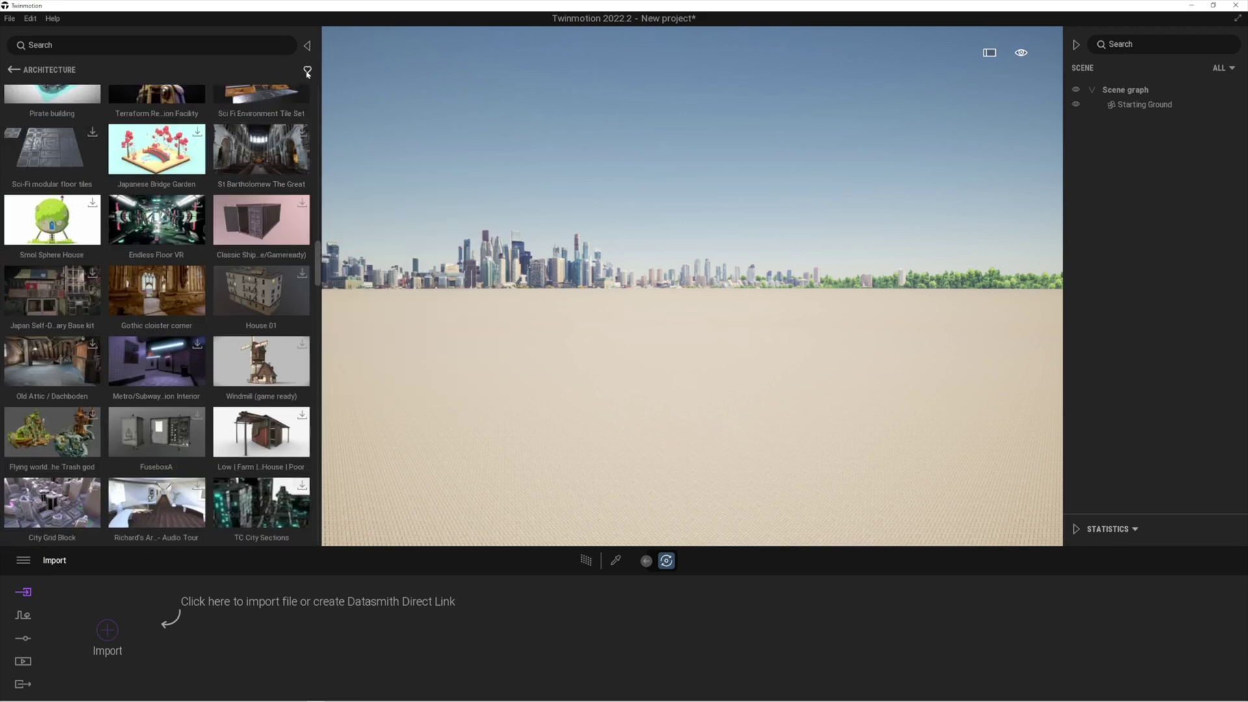
Review the favourites in Architecture and across the whole Sketchfab library, and switch the favourites filter off.
click(309, 72)
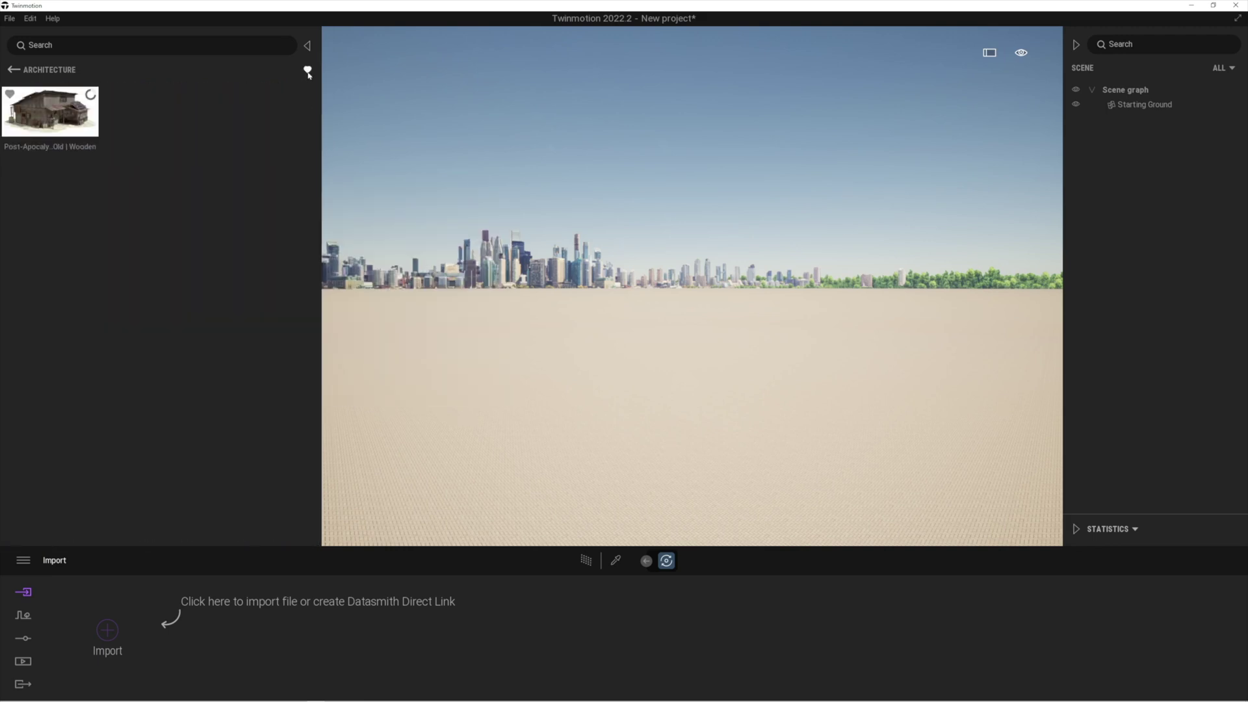
click(71, 115)
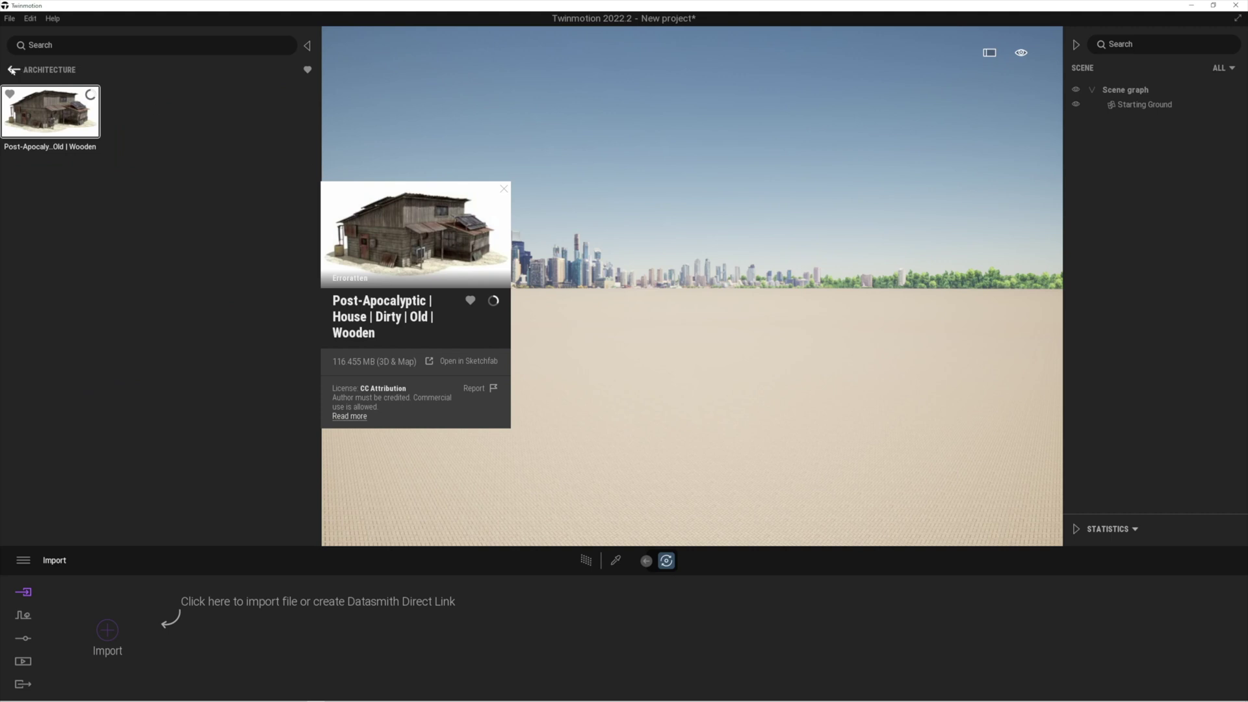
click(15, 69)
mouse_move(174, 136)
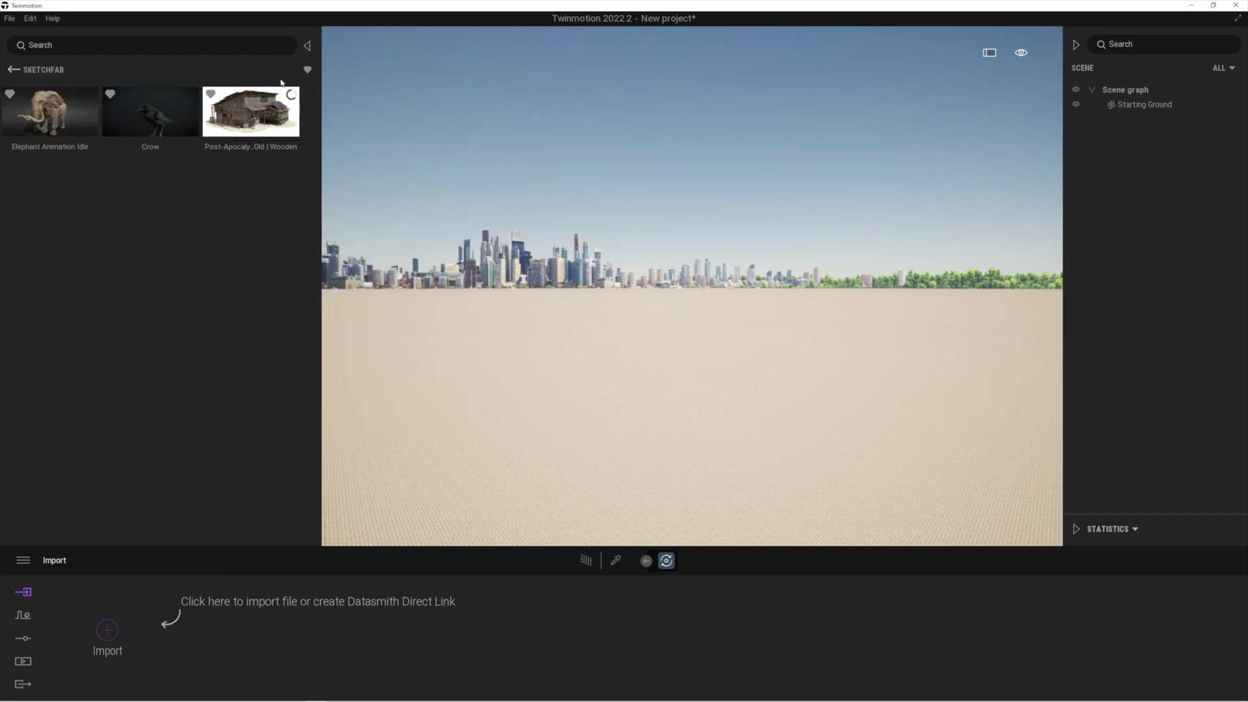
click(308, 69)
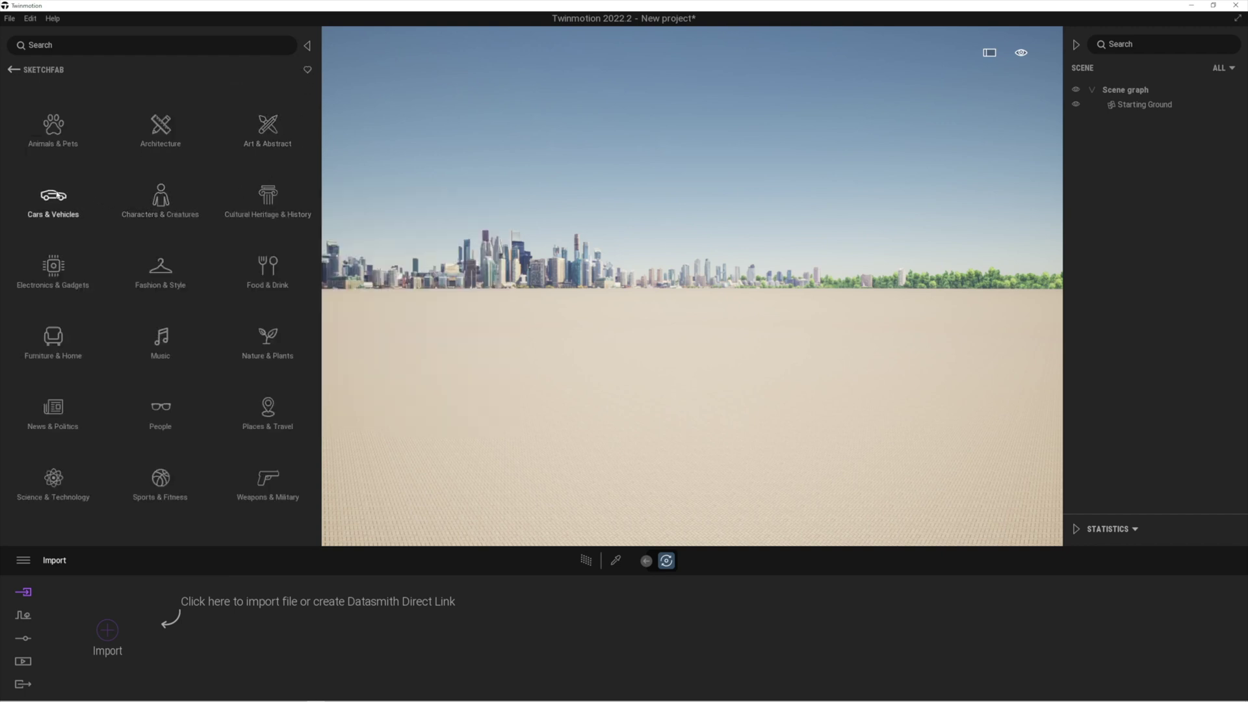
Open the Cars & Vehicles category and download and favourite the FREE 1975 Porsche 911 (930) Turbo model.
click(52, 199)
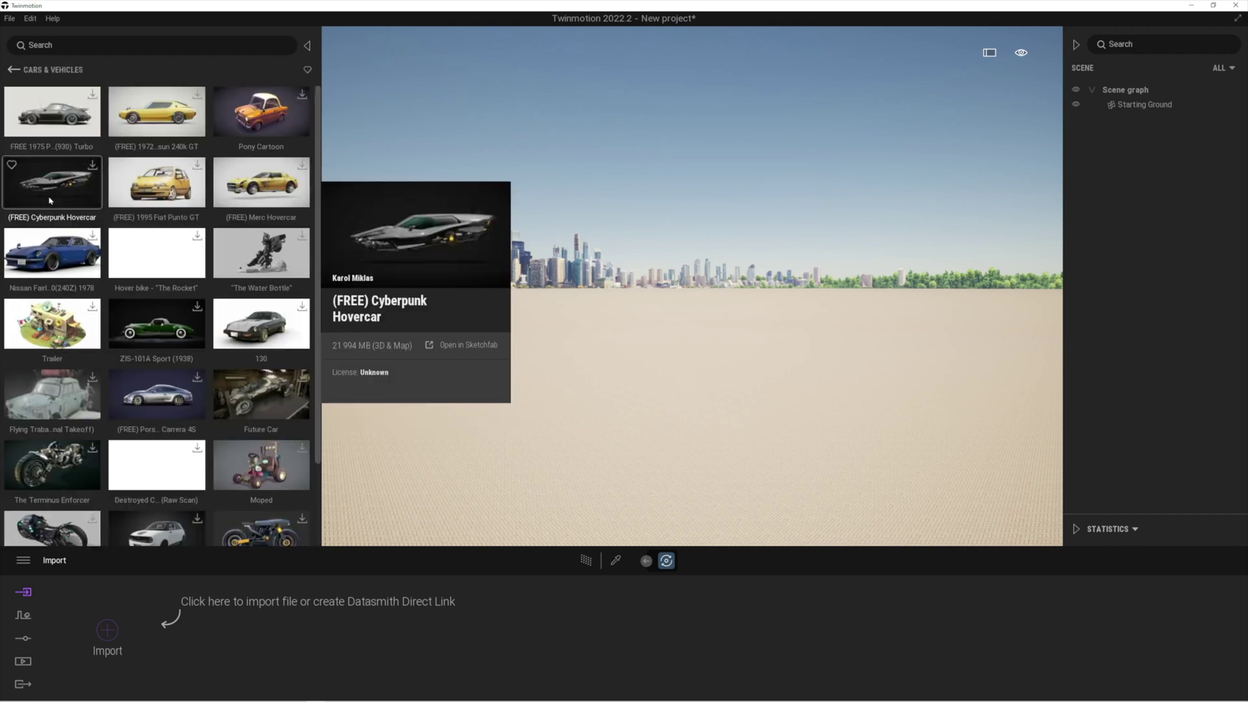
mouse_move(70, 118)
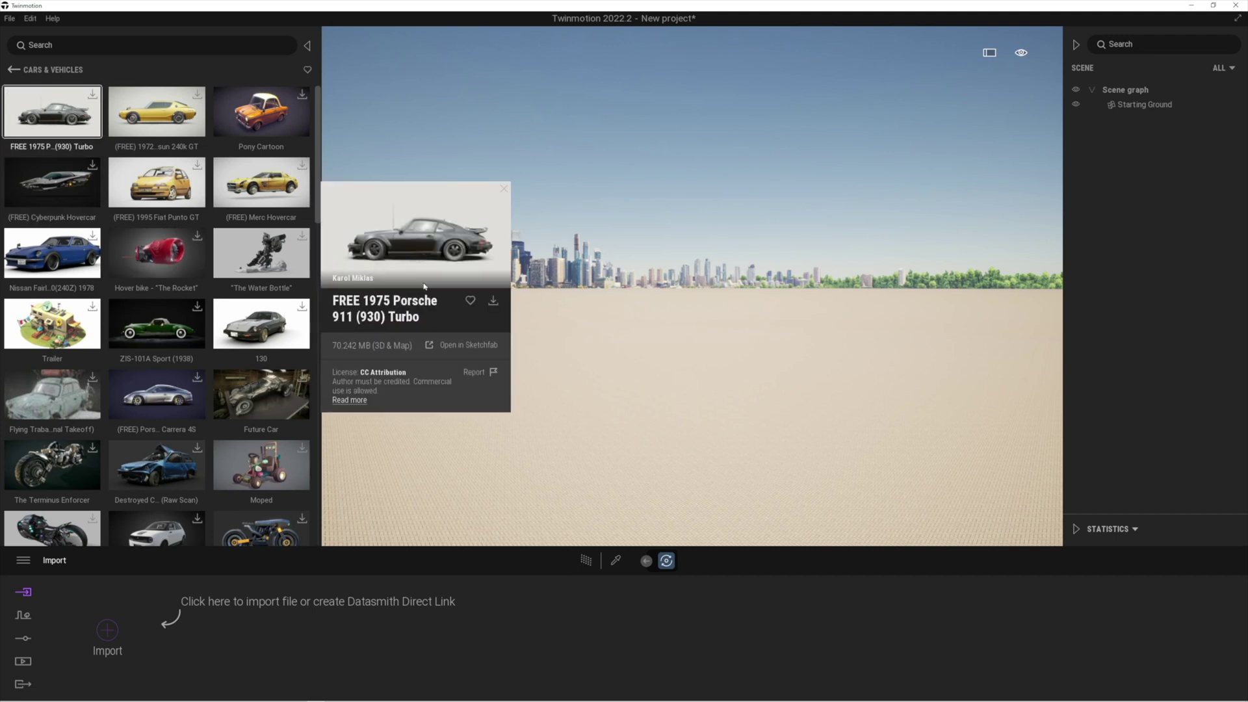
click(494, 301)
click(471, 301)
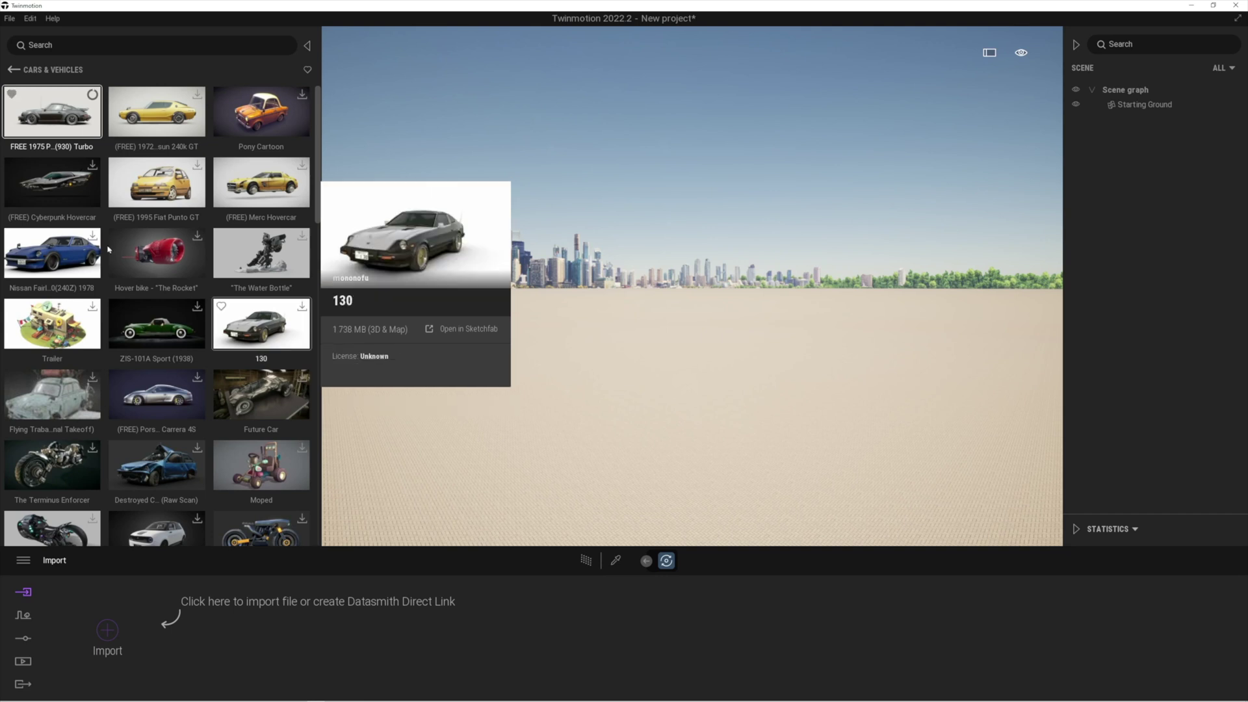
Preview the Nissan Fairlady Z and 130 cars, and download and favourite the (FREE) Porsche 911 Carrera 4S model.
mouse_move(51, 262)
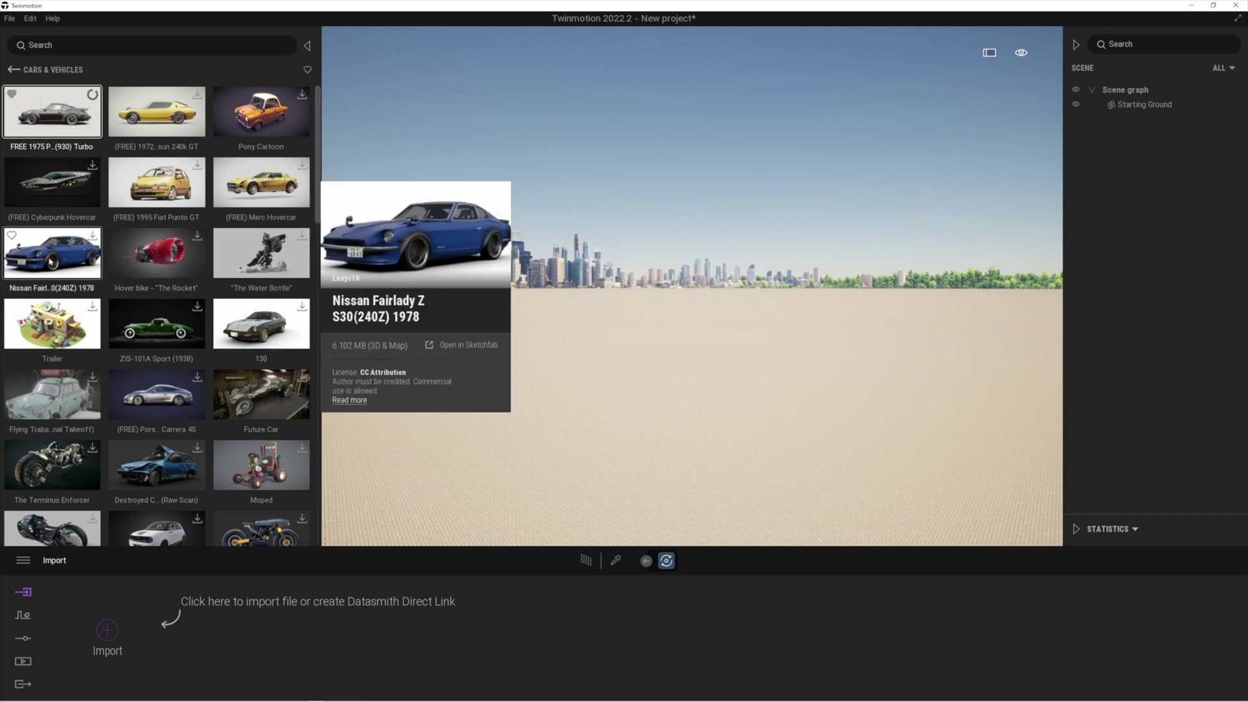
mouse_move(262, 344)
mouse_move(184, 393)
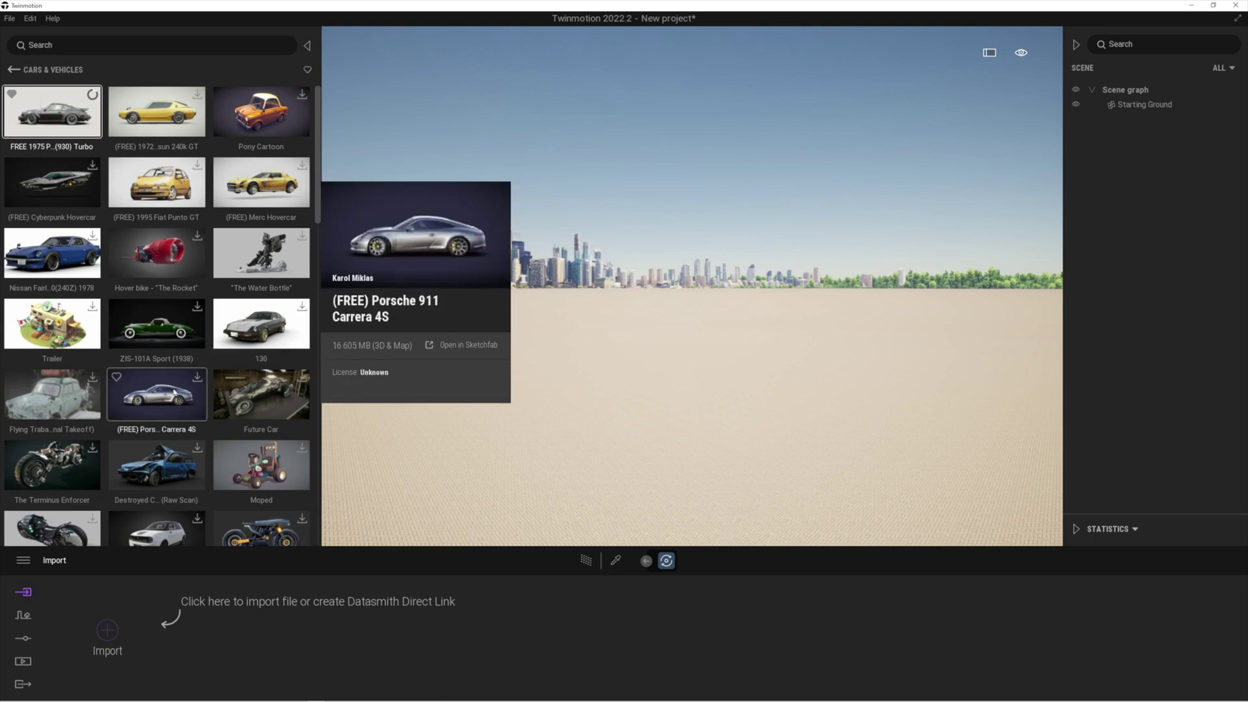
click(173, 399)
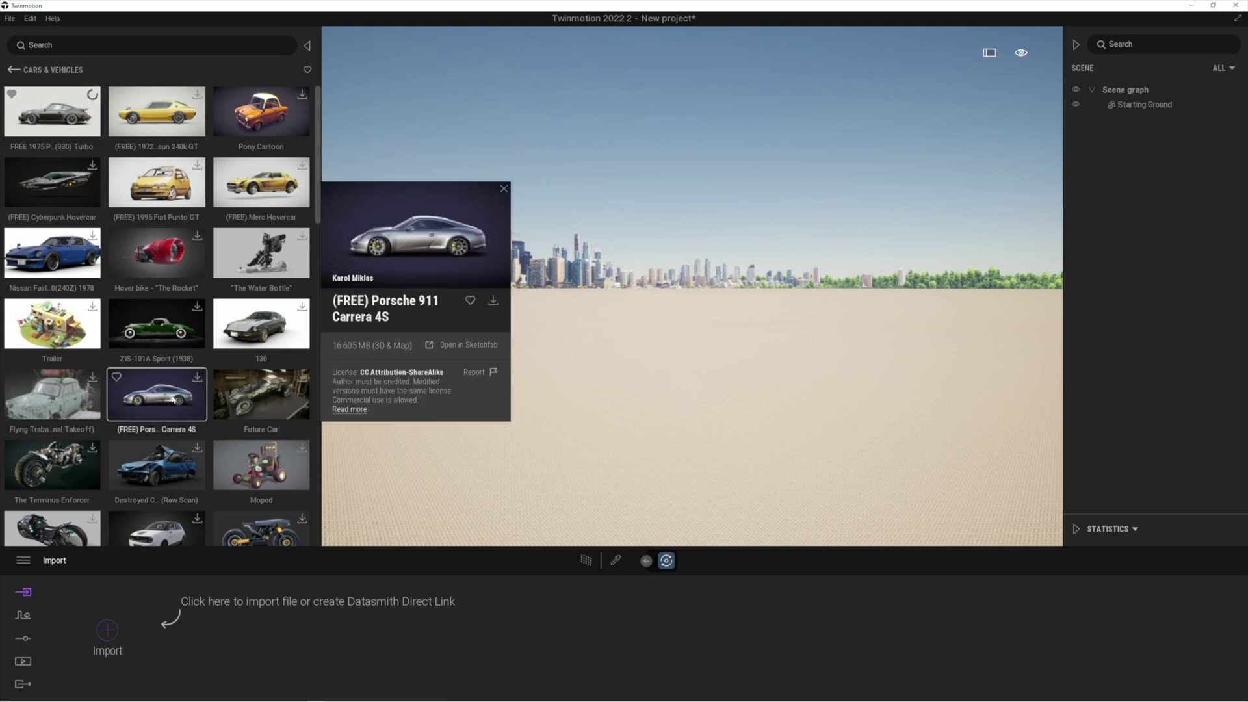
click(470, 301)
Find the SPY-HYPERSPORT motorcycle in Cars & Vehicles, download it and add it to the favourites.
scroll(215, 400, down, 1)
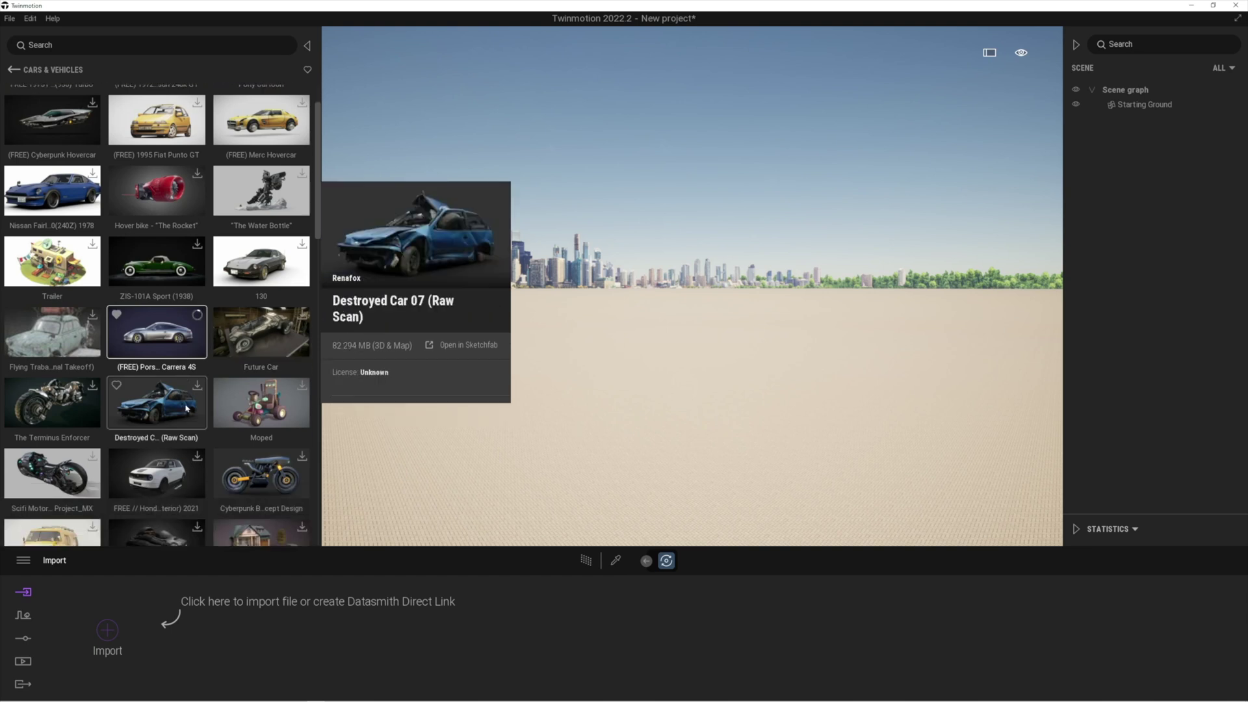
scroll(186, 409, down, 3)
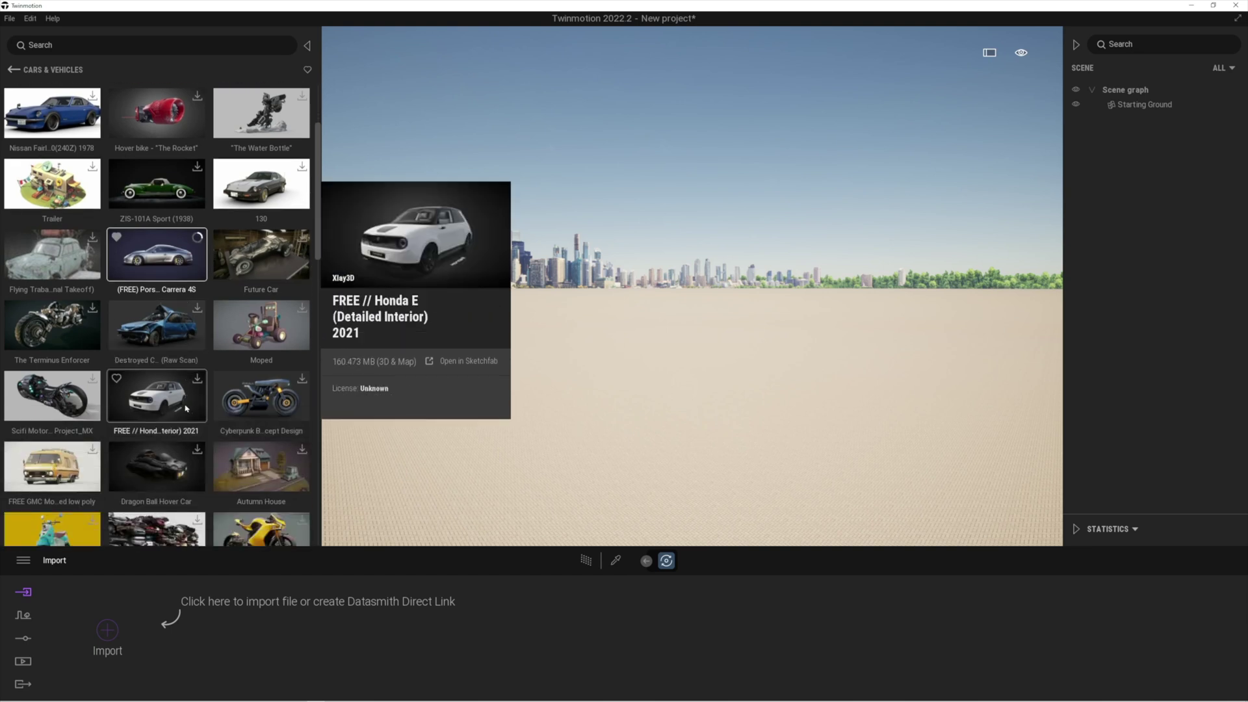
scroll(186, 408, down, 2)
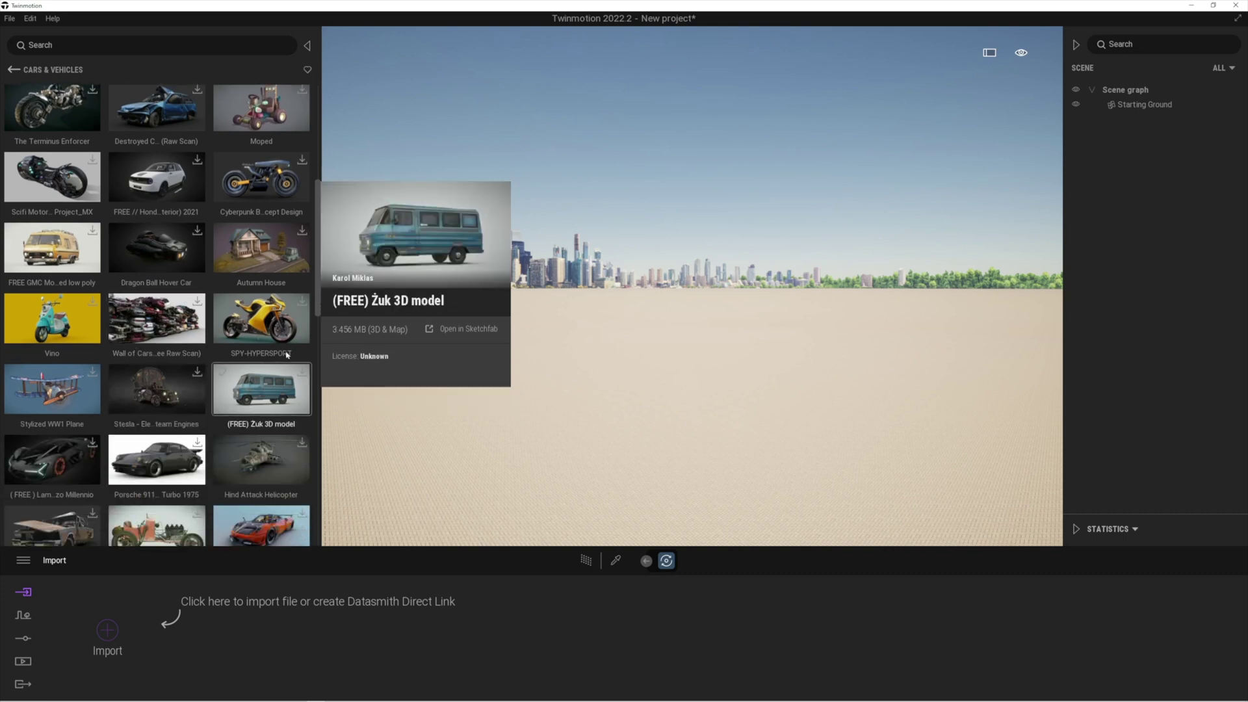
click(269, 321)
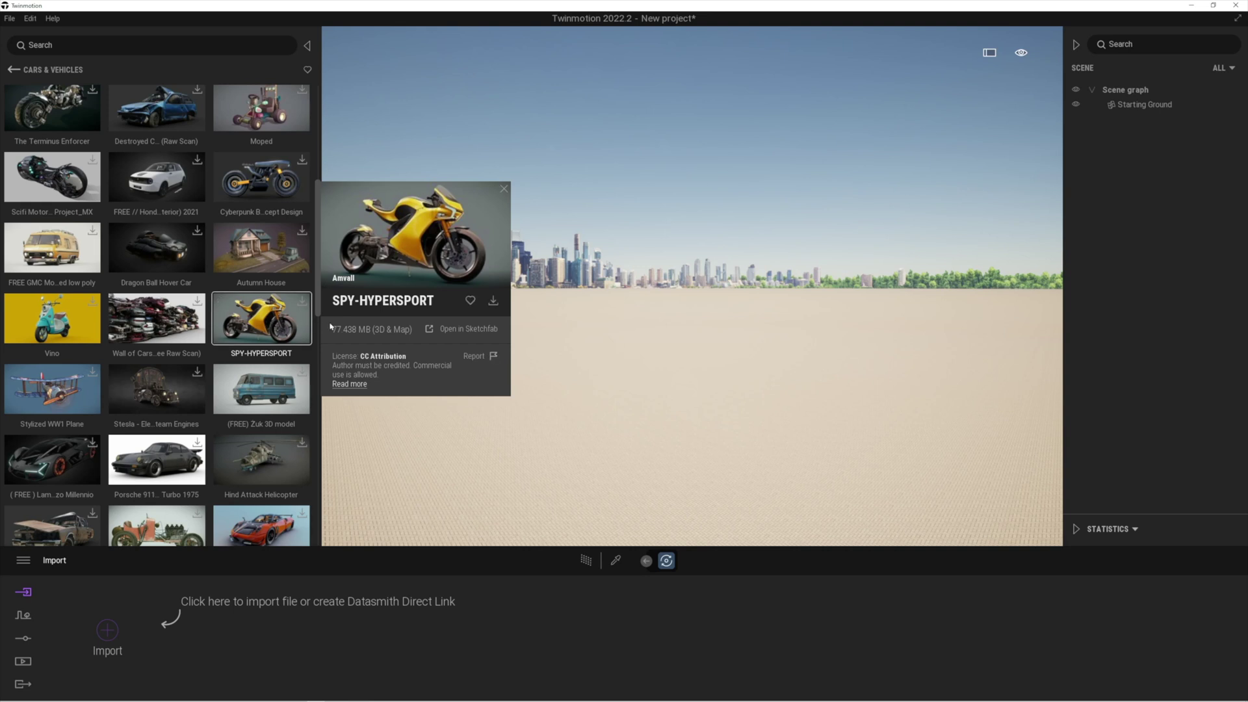
click(471, 301)
Browse more Cars & Vehicles models, previewing Cabriolet from the concept and Millennium Falcon.
scroll(262, 361, down, 1)
scroll(260, 362, down, 4)
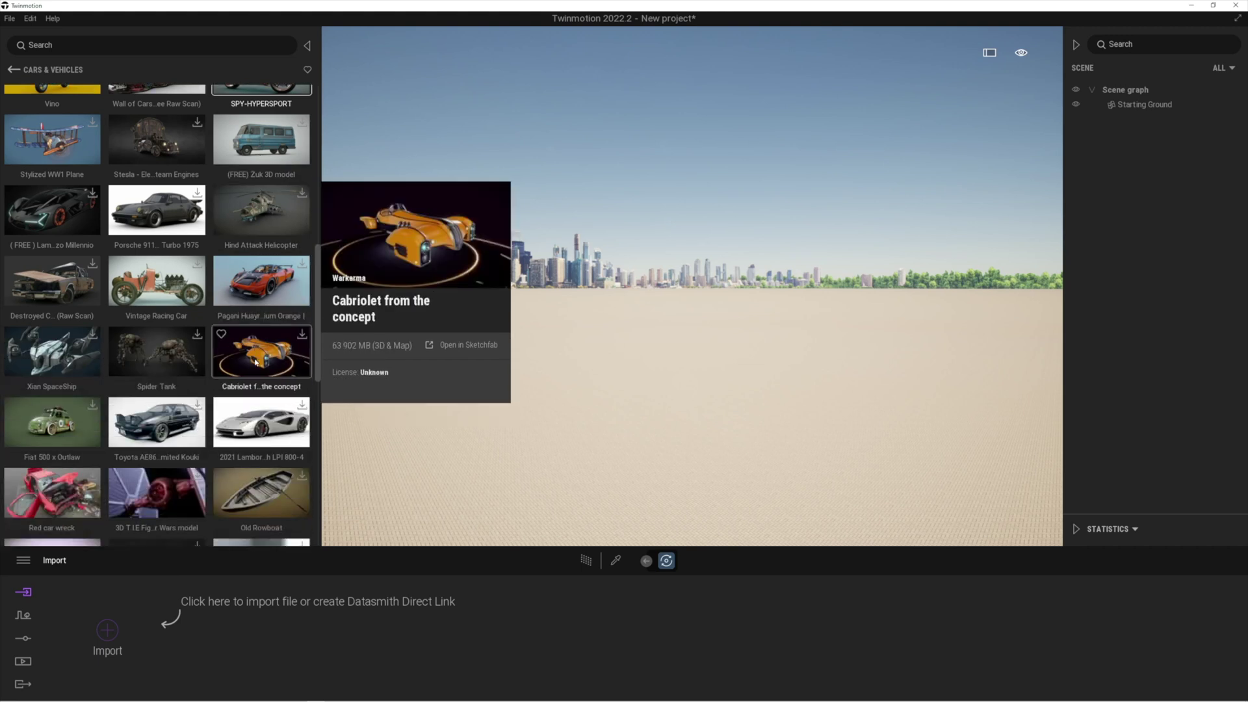
scroll(255, 363, down, 3)
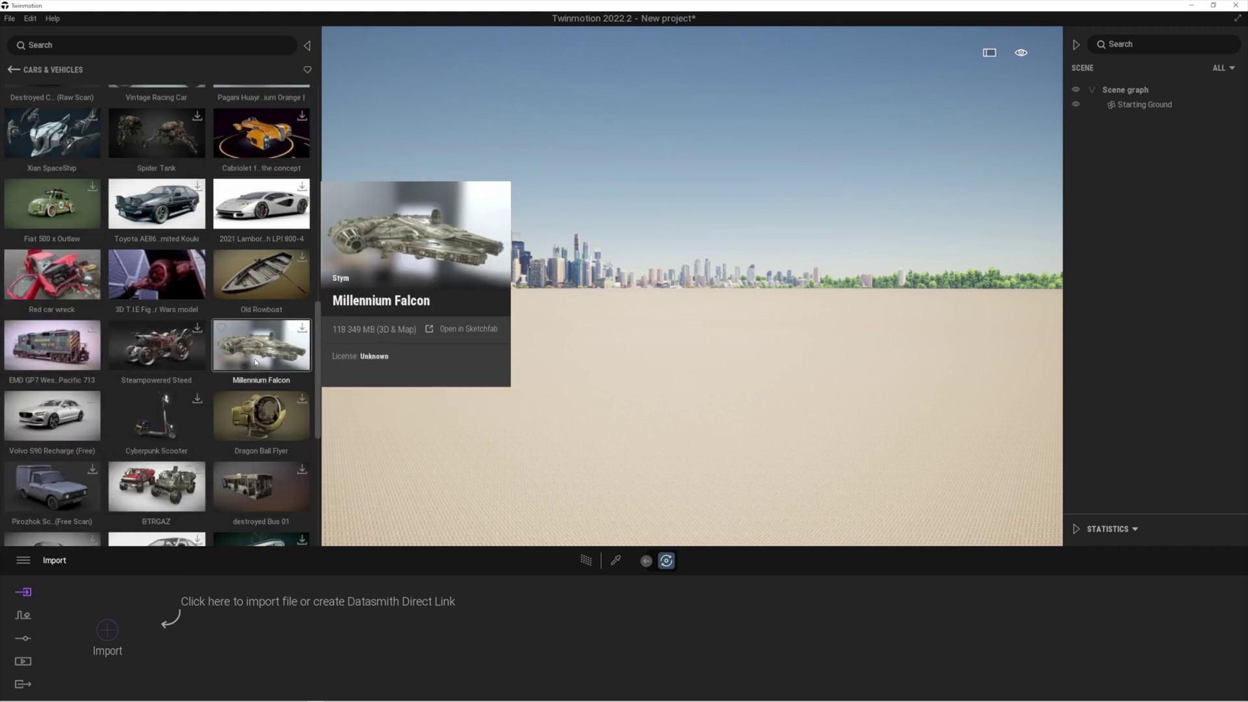
scroll(254, 365, up, 2)
scroll(254, 365, down, 2)
scroll(157, 214, up, 1)
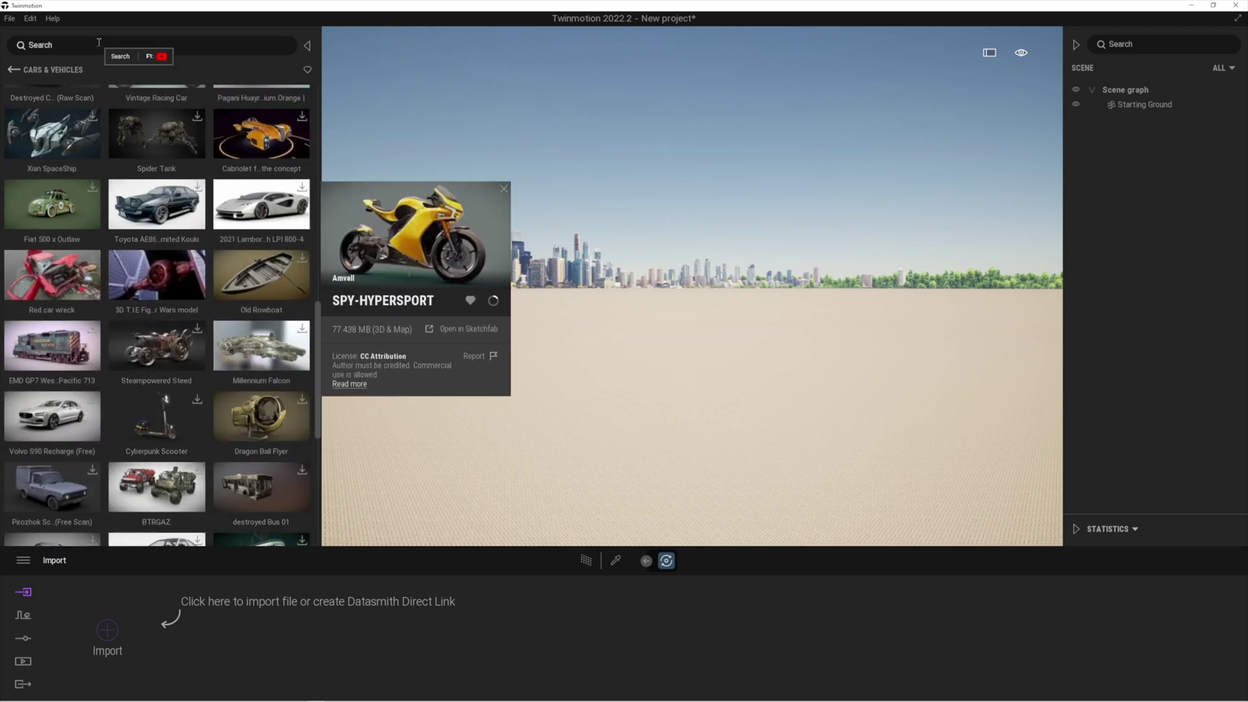
Search Cars & Vehicles for "golf gti" and download and favourite the Volkswagen golf GTI concept WIP model.
text(golf gti)
key(Return)
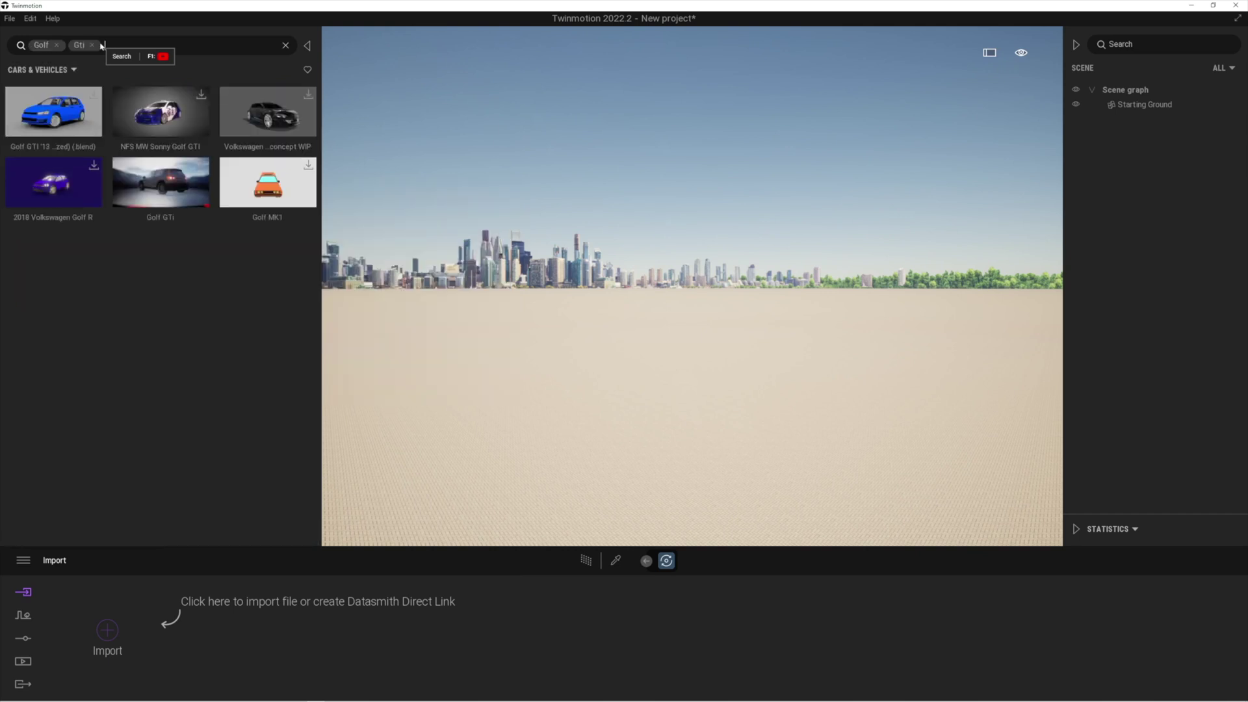
mouse_move(272, 122)
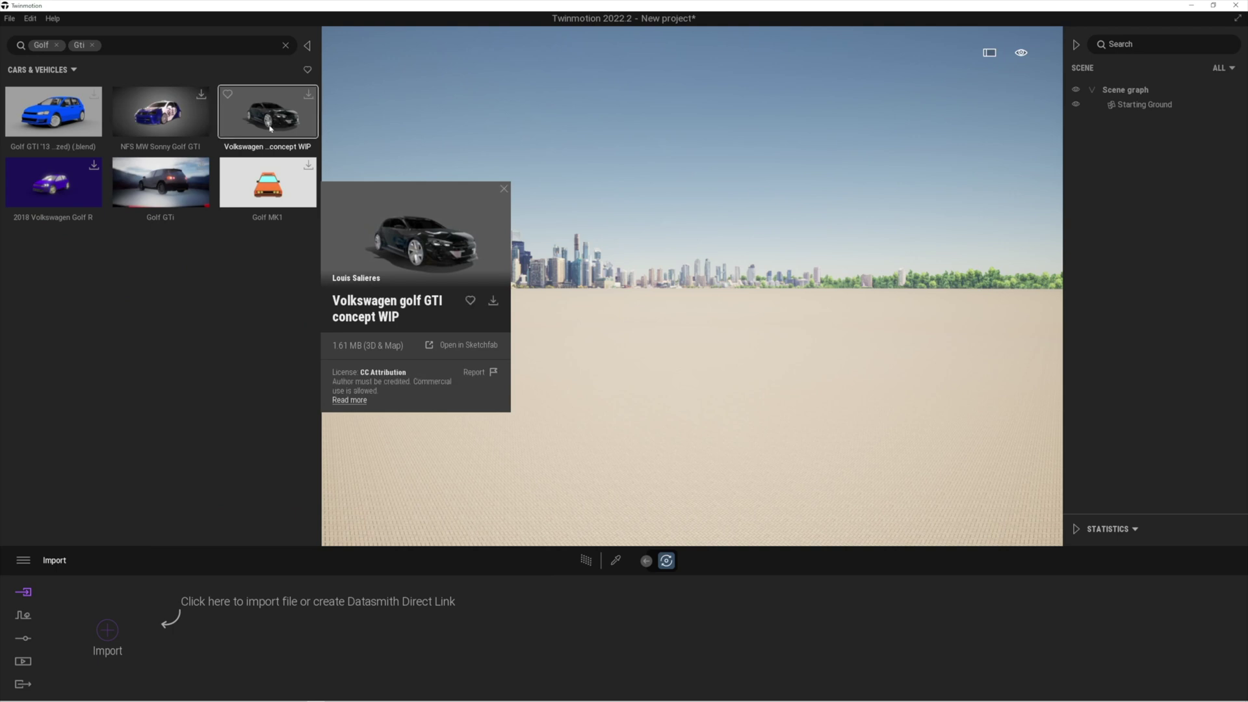
mouse_move(79, 186)
mouse_move(227, 136)
click(492, 303)
Clear the Golf and Gti search terms and filter the Cars & Vehicles models to favourites only.
click(92, 45)
click(57, 45)
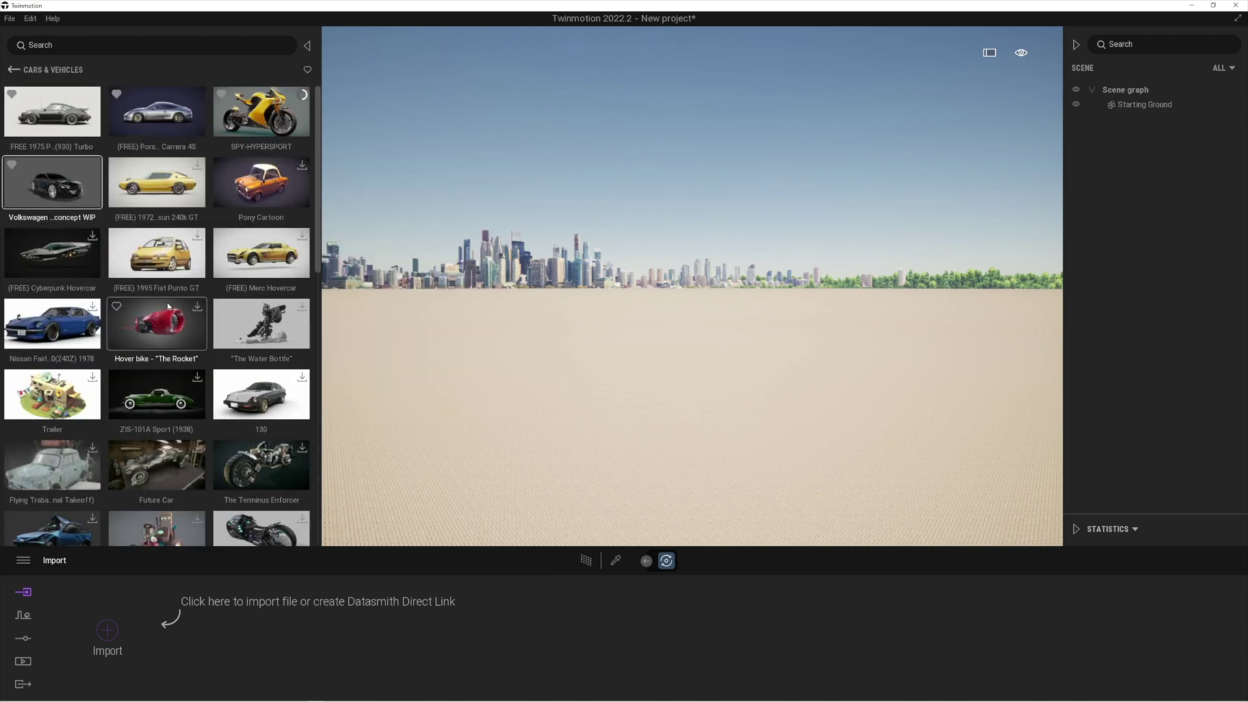
scroll(292, 456, down, 10)
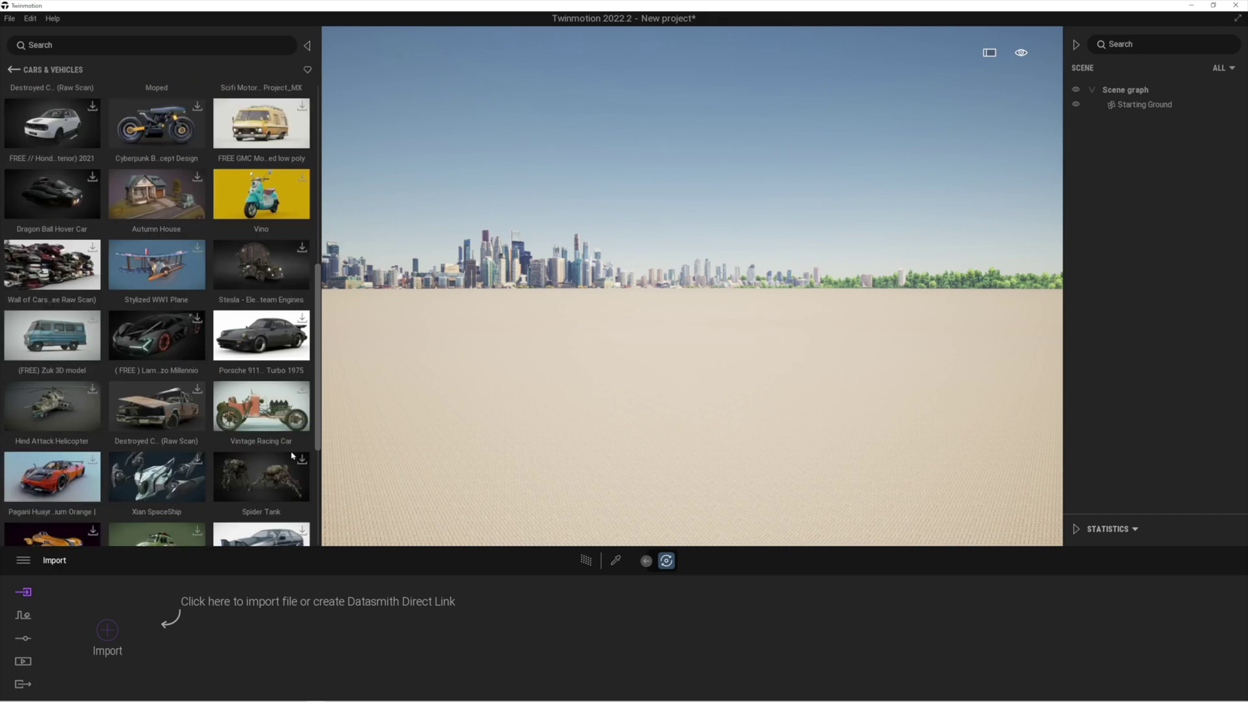
scroll(292, 455, down, 15)
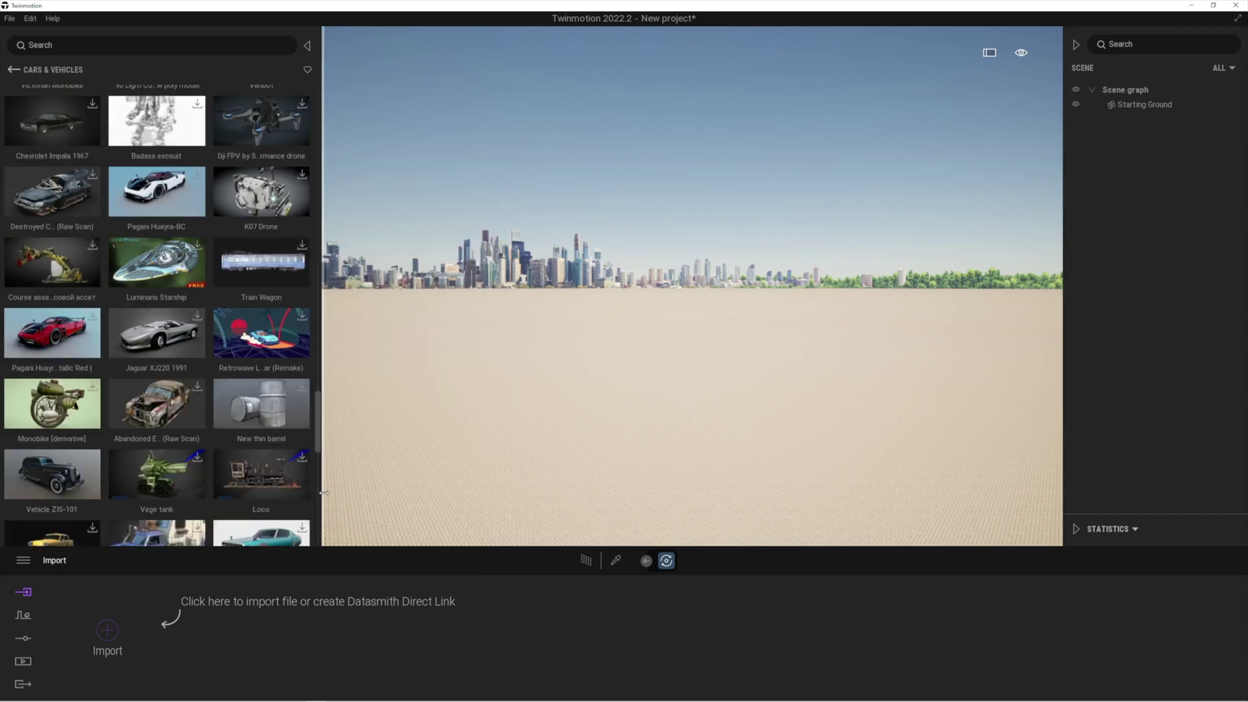
mouse_move(303, 418)
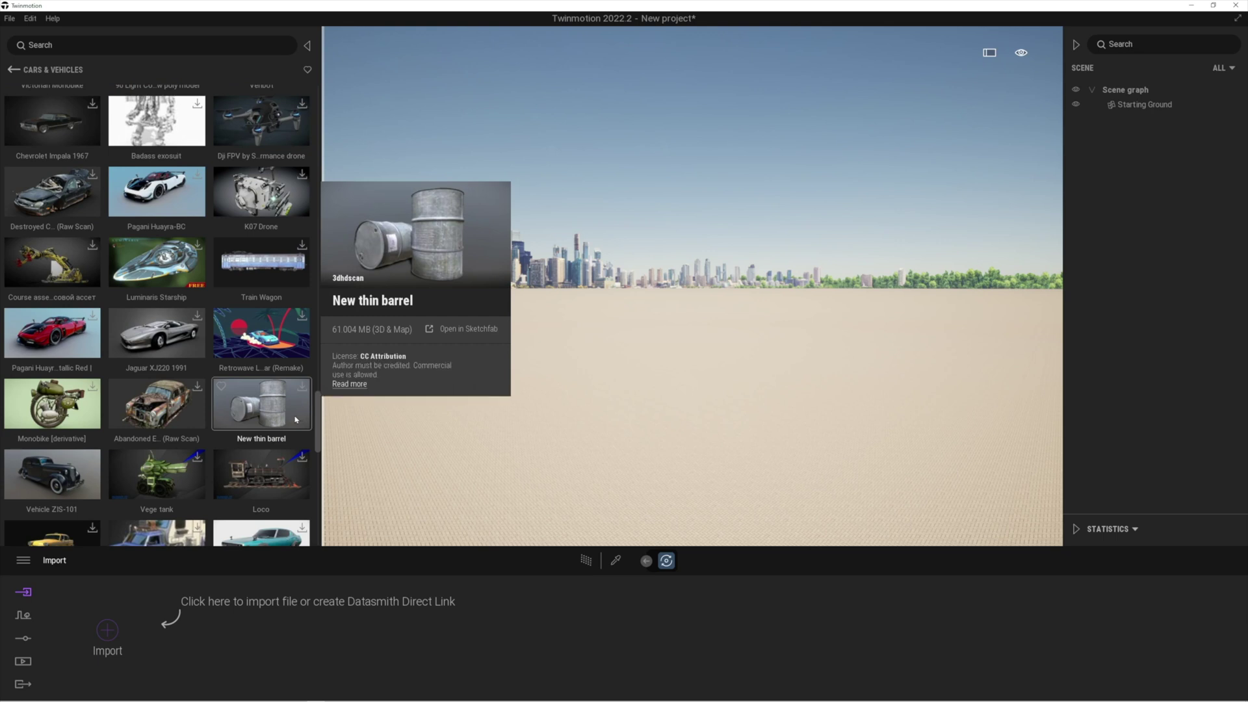
click(308, 69)
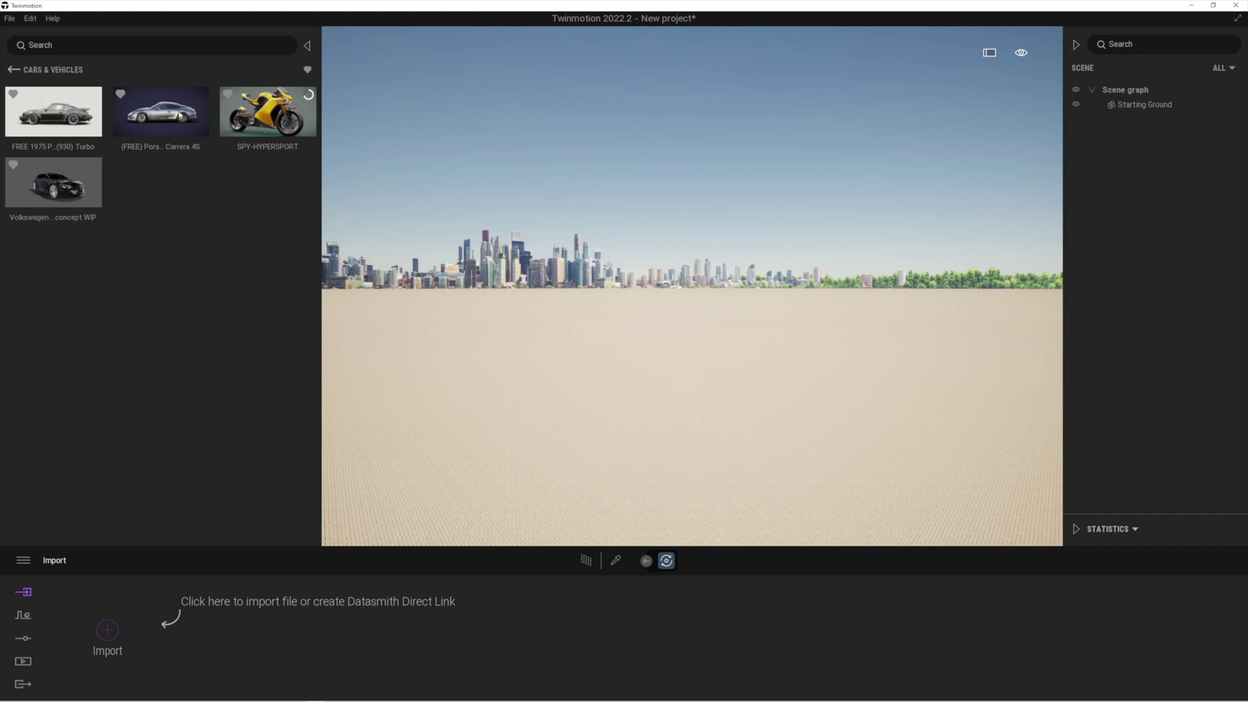
Place the FREE 1975 Porsche 911 (930) Turbo on the ground in front of the camera and frame it in the view.
drag(54, 111, 646, 457)
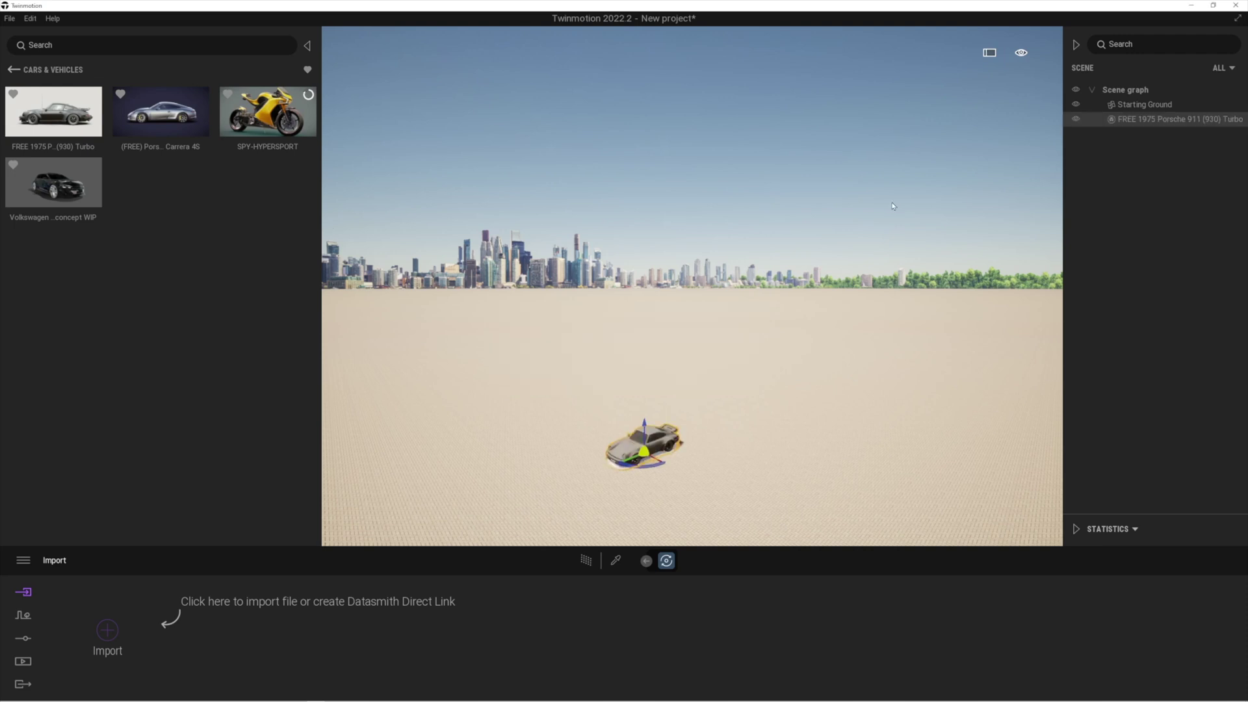
key(f)
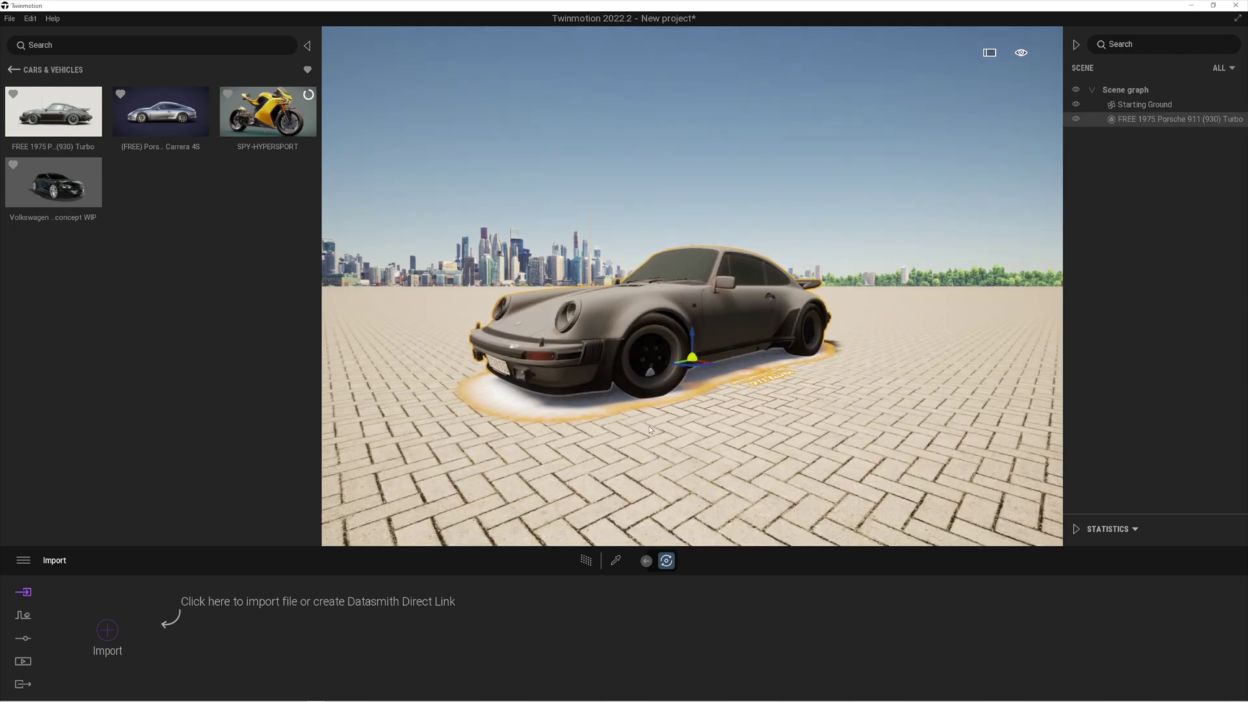
Pick the coat material from the Porsche's bodywork and set its reflection to 100%.
middle_drag(649, 430, 648, 447)
right_drag(649, 447, 570, 442)
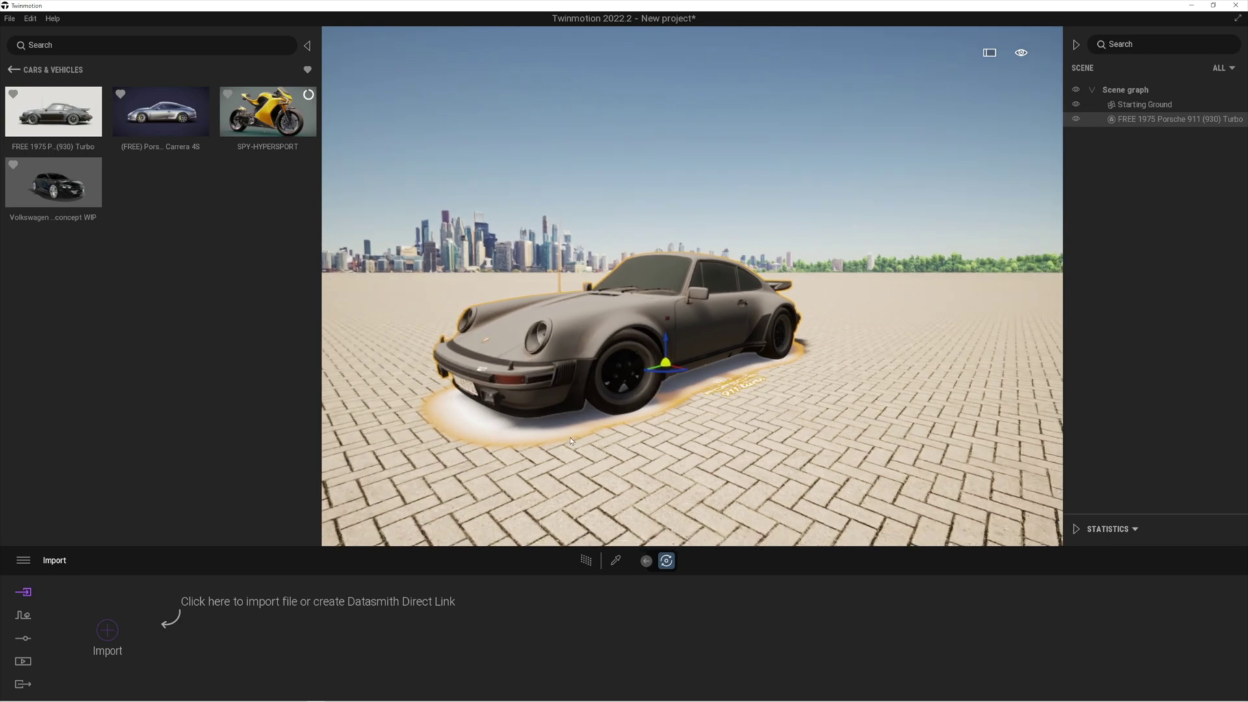
drag(571, 440, 591, 431)
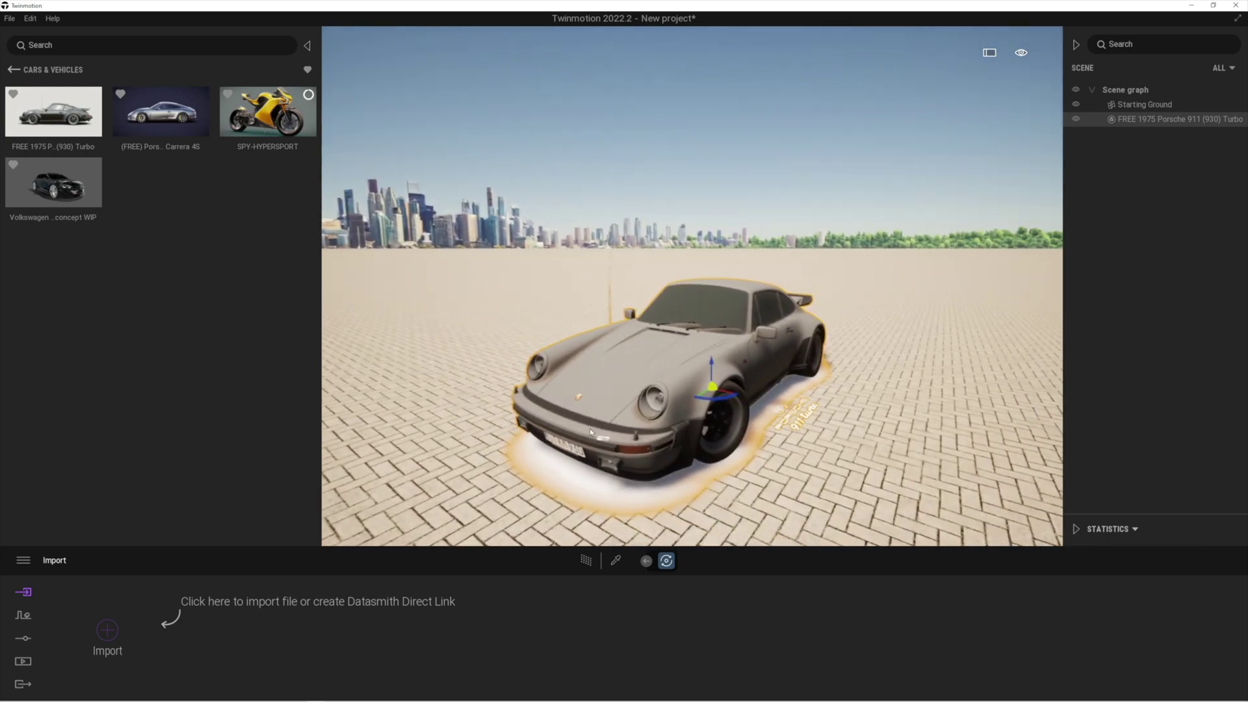
scroll(591, 432, up, 3)
key(t)
click(600, 409)
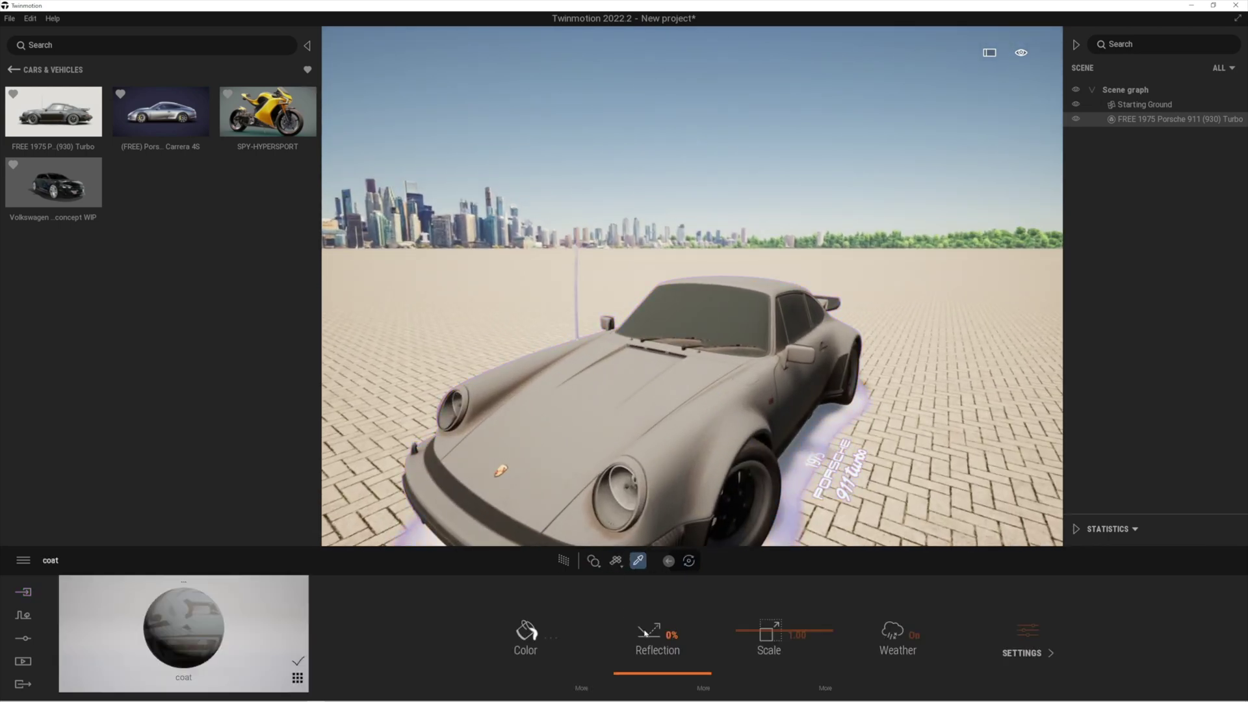
drag(648, 678, 649, 584)
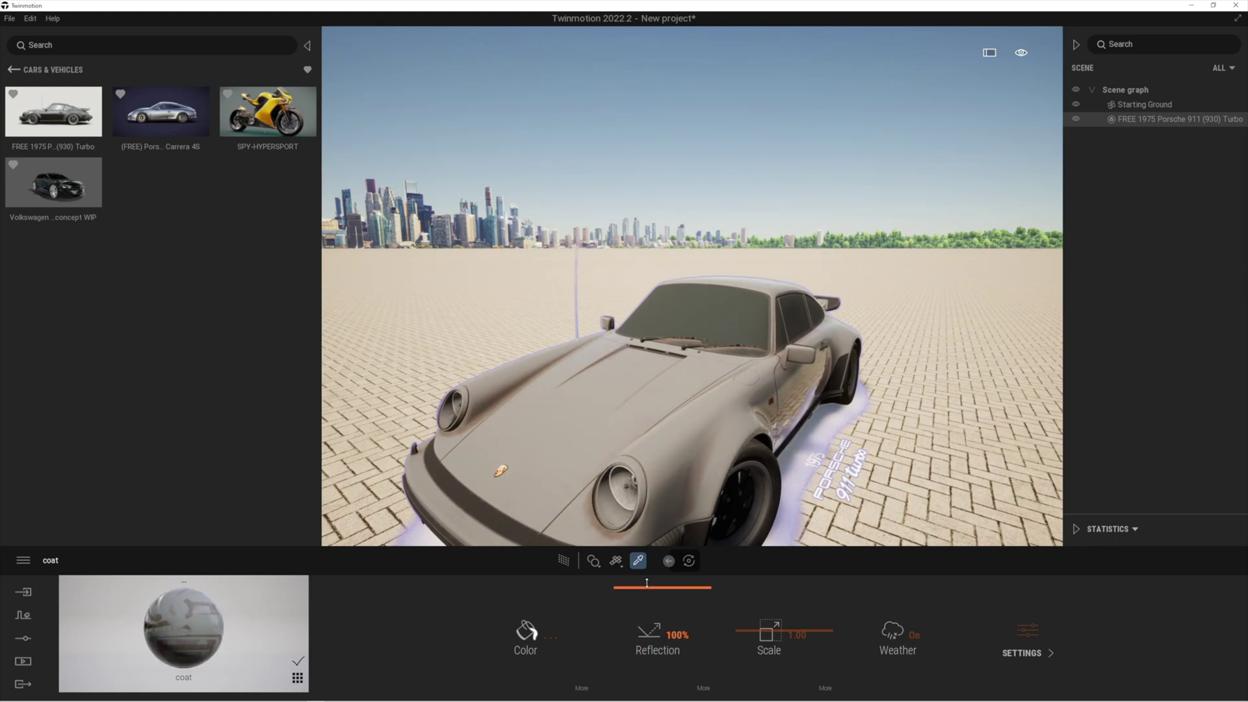
middle_drag(721, 472, 696, 316)
right_drag(770, 418, 759, 417)
middle_drag(779, 381, 800, 444)
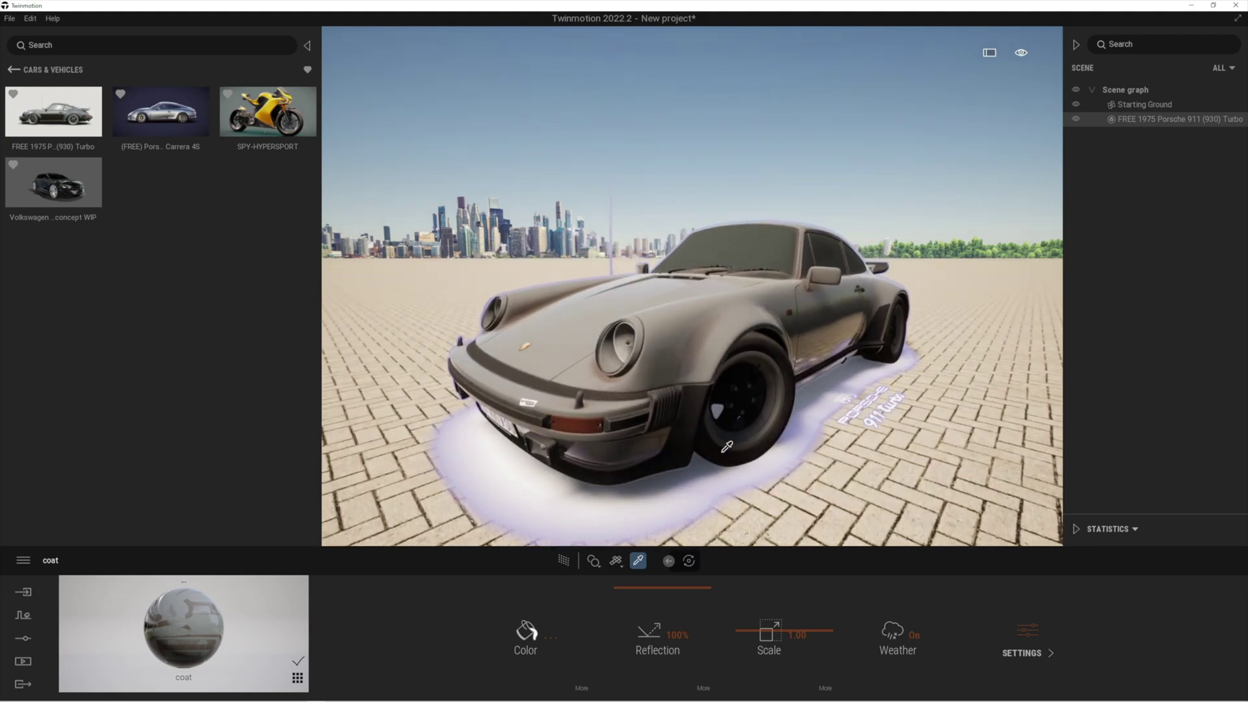
Pick material_0, the white patch on the ground beneath the Porsche, and set its reflection to 55%.
click(13, 69)
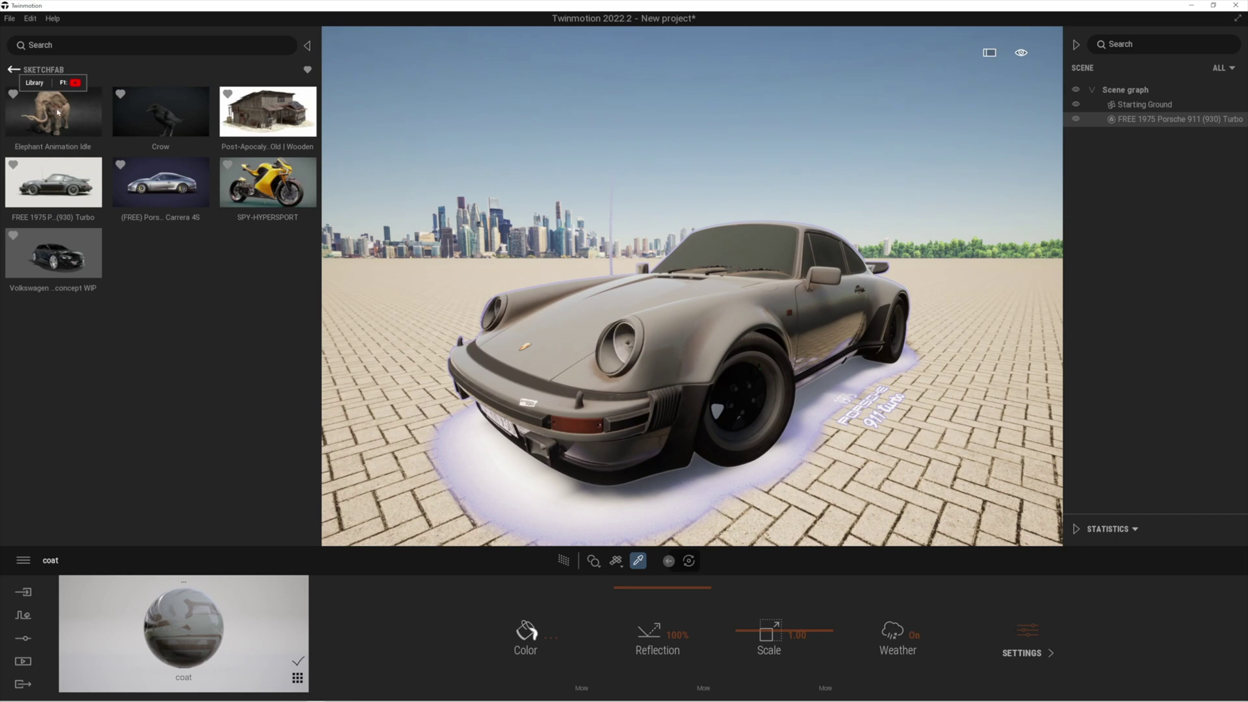
click(537, 491)
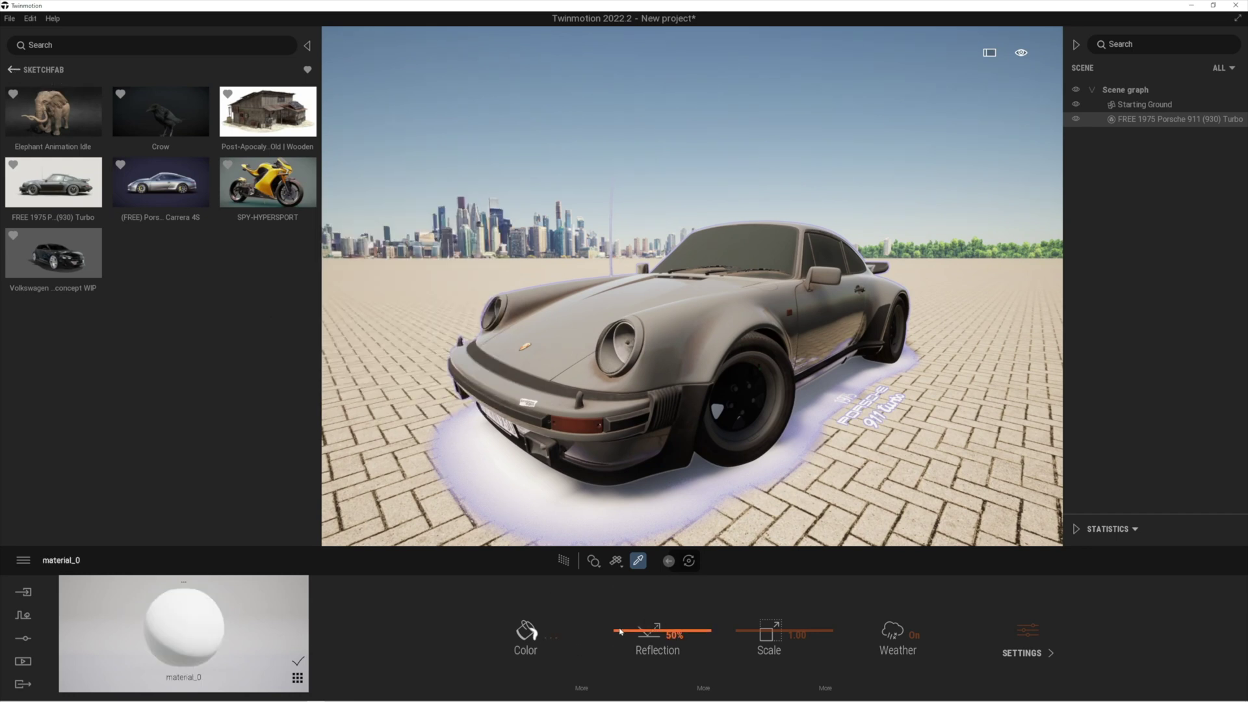
mouse_move(618, 634)
mouse_down()
mouse_move(621, 690)
mouse_move(640, 599)
mouse_move(641, 629)
mouse_up()
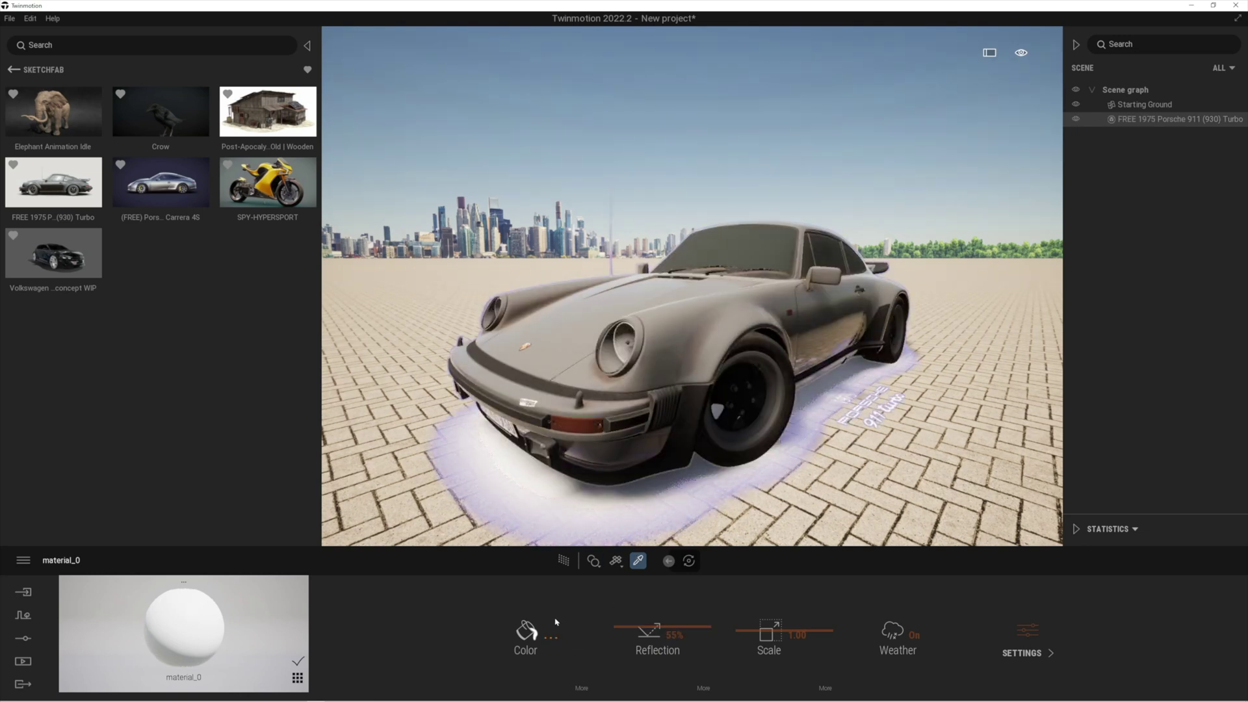
Try a pale mint green color on the white ground patch's material.
click(551, 638)
drag(624, 246, 794, 157)
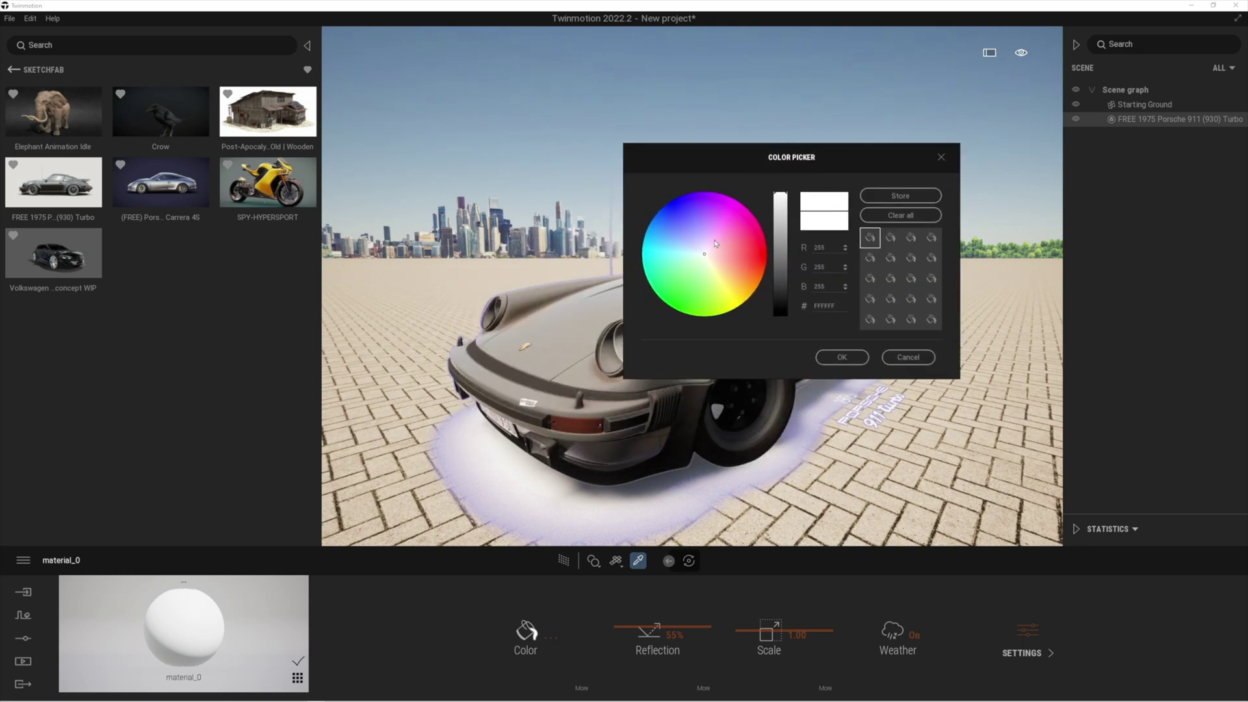
click(708, 238)
drag(708, 238, 688, 259)
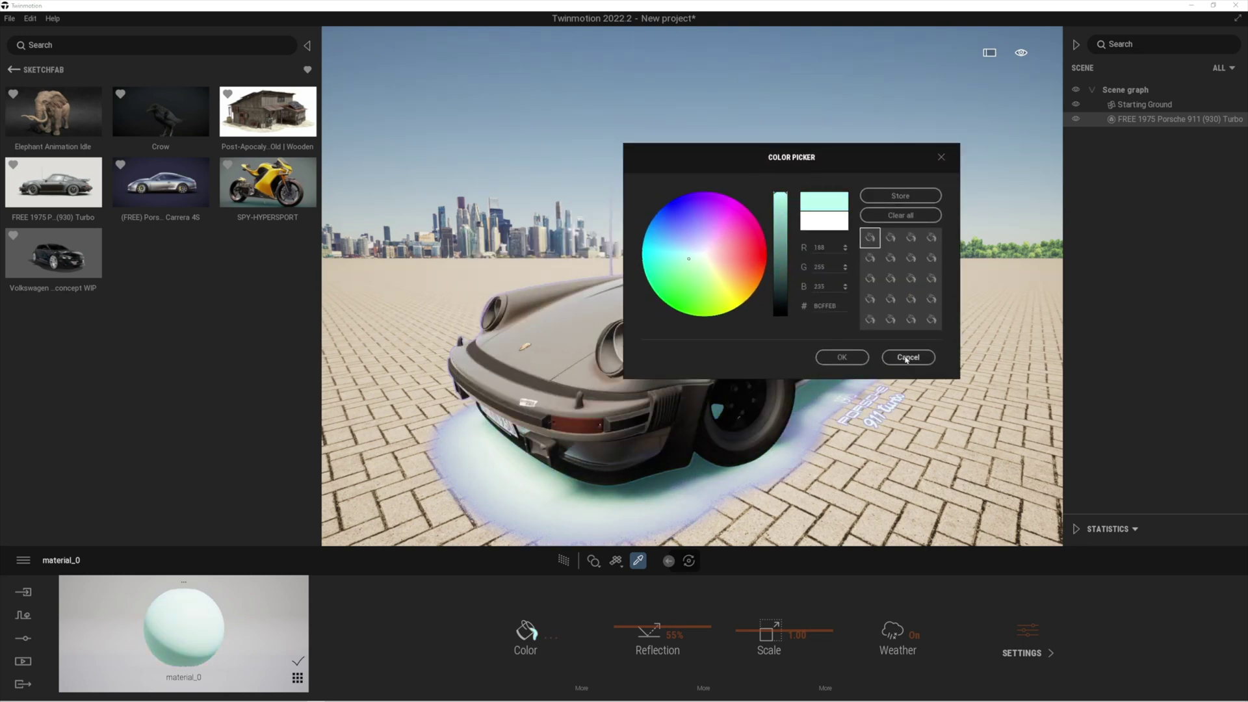
click(908, 357)
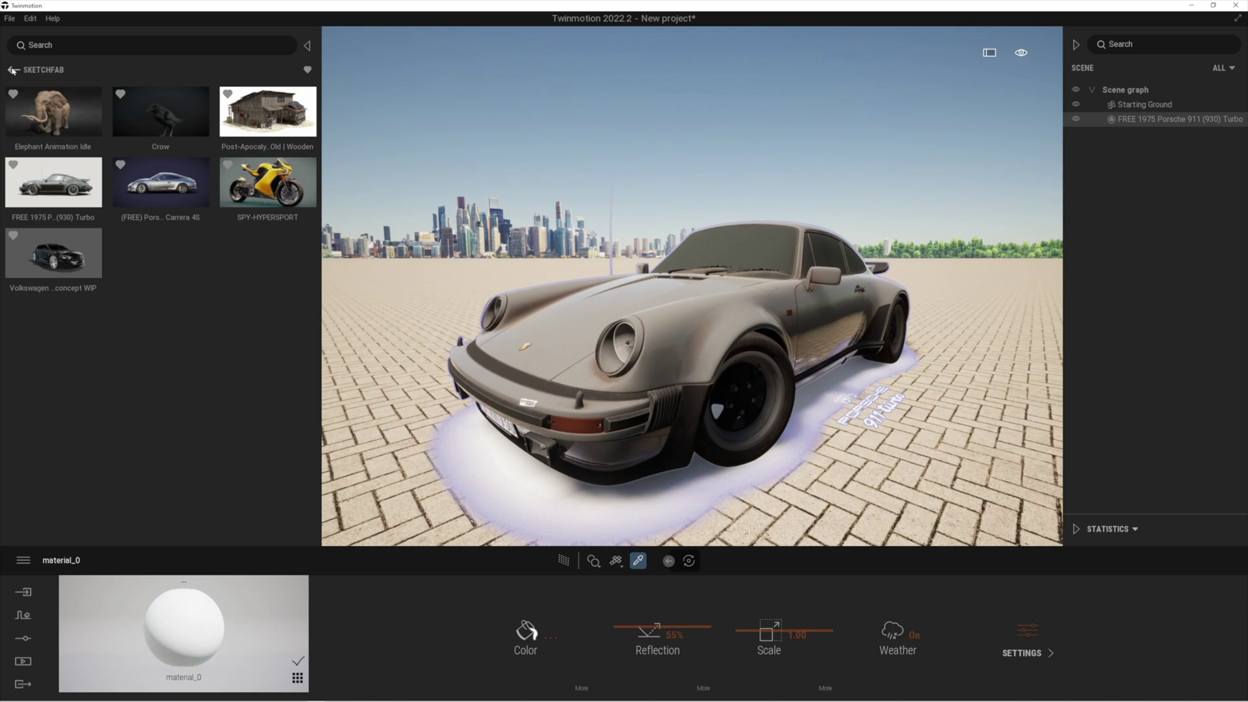
Turn off the favourites filter and try applying the man-made ground material Asphalt 1 to the ground in front of the Porsche.
click(306, 70)
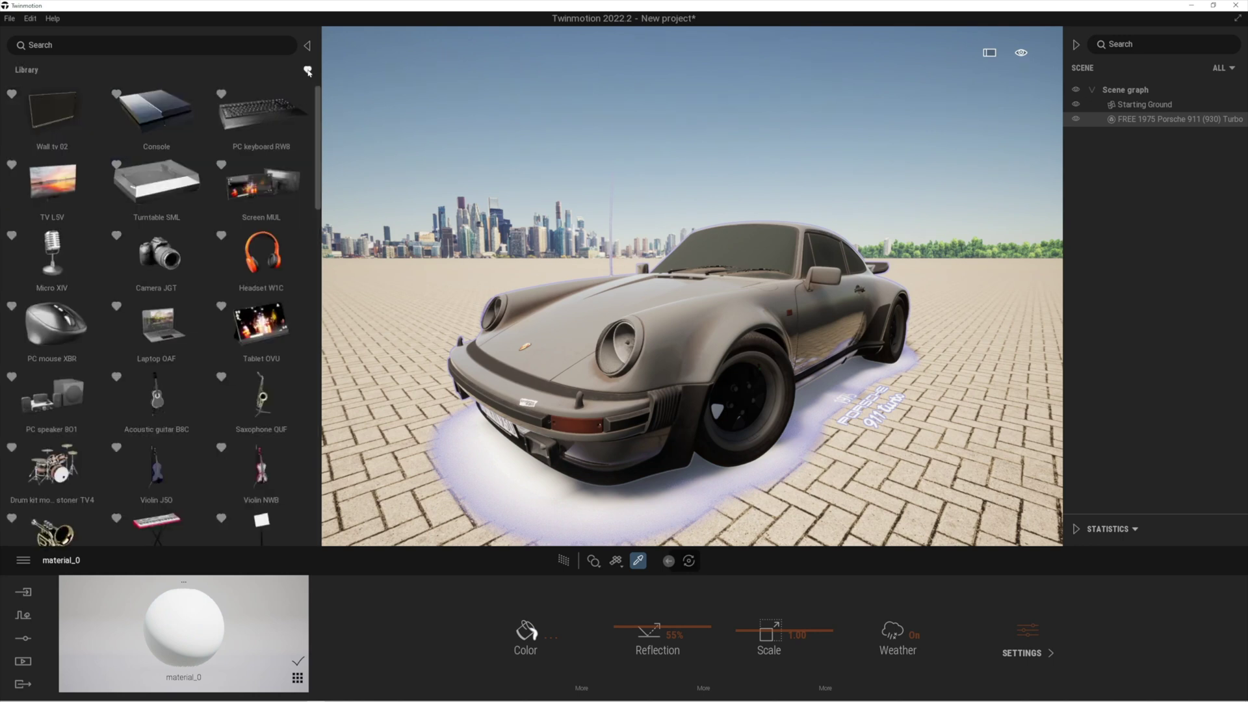
click(26, 70)
click(54, 127)
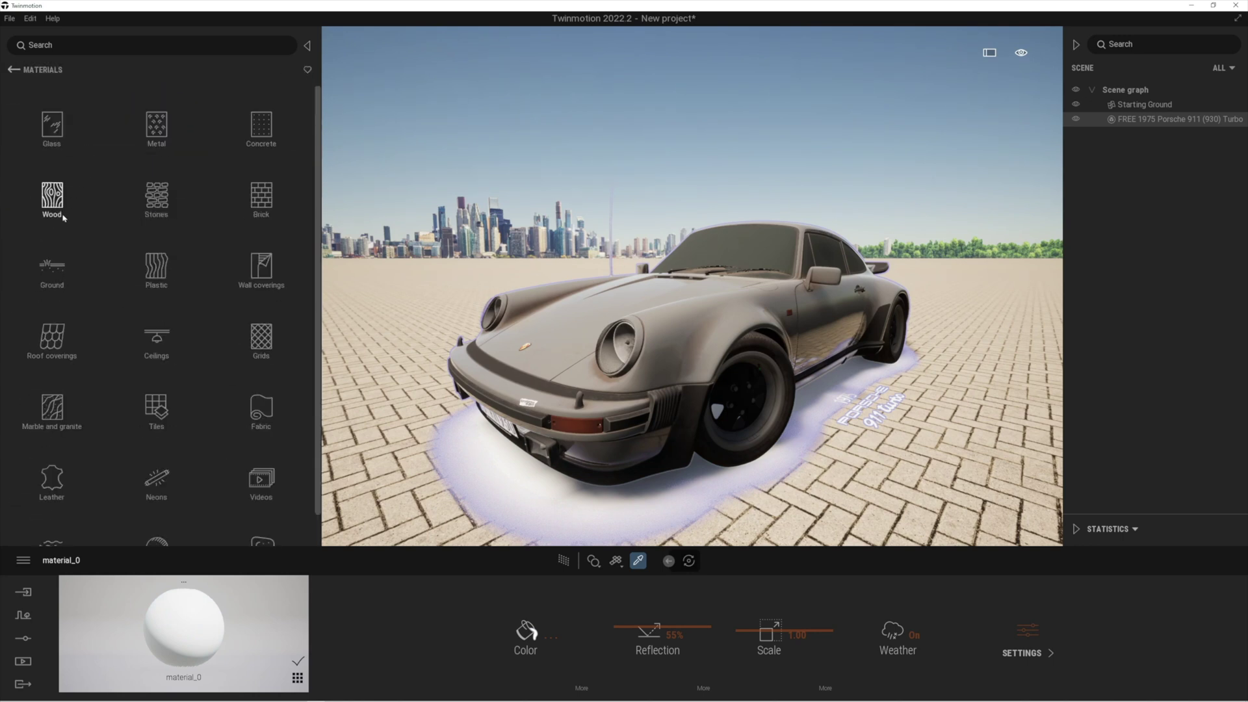
click(52, 266)
click(49, 130)
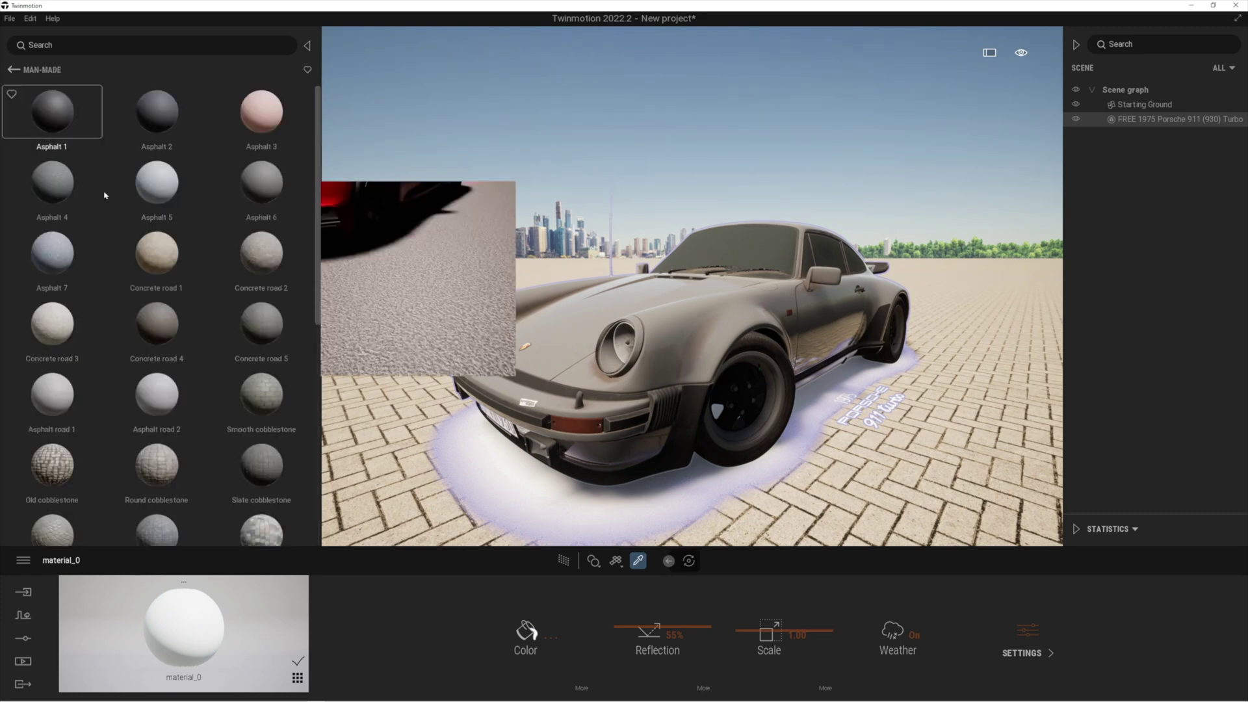
drag(52, 112, 518, 488)
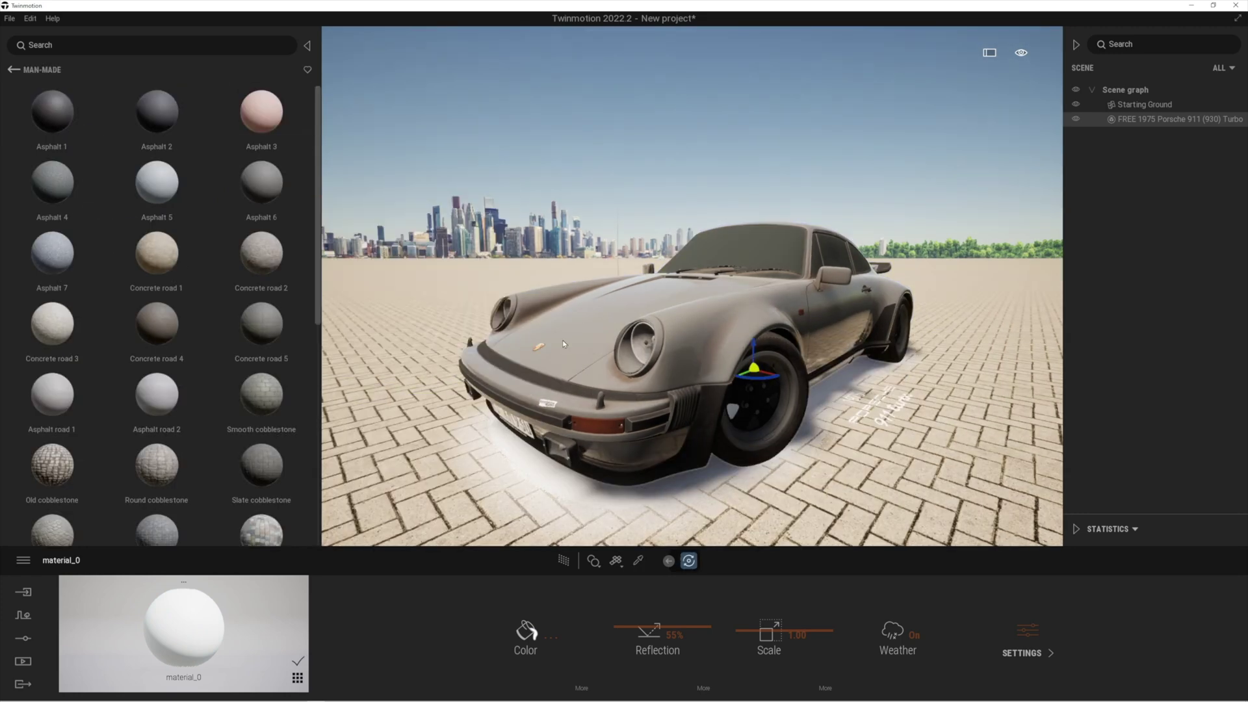
Switch on the Path Tracer and examine the rendered Porsche from several angles.
click(563, 562)
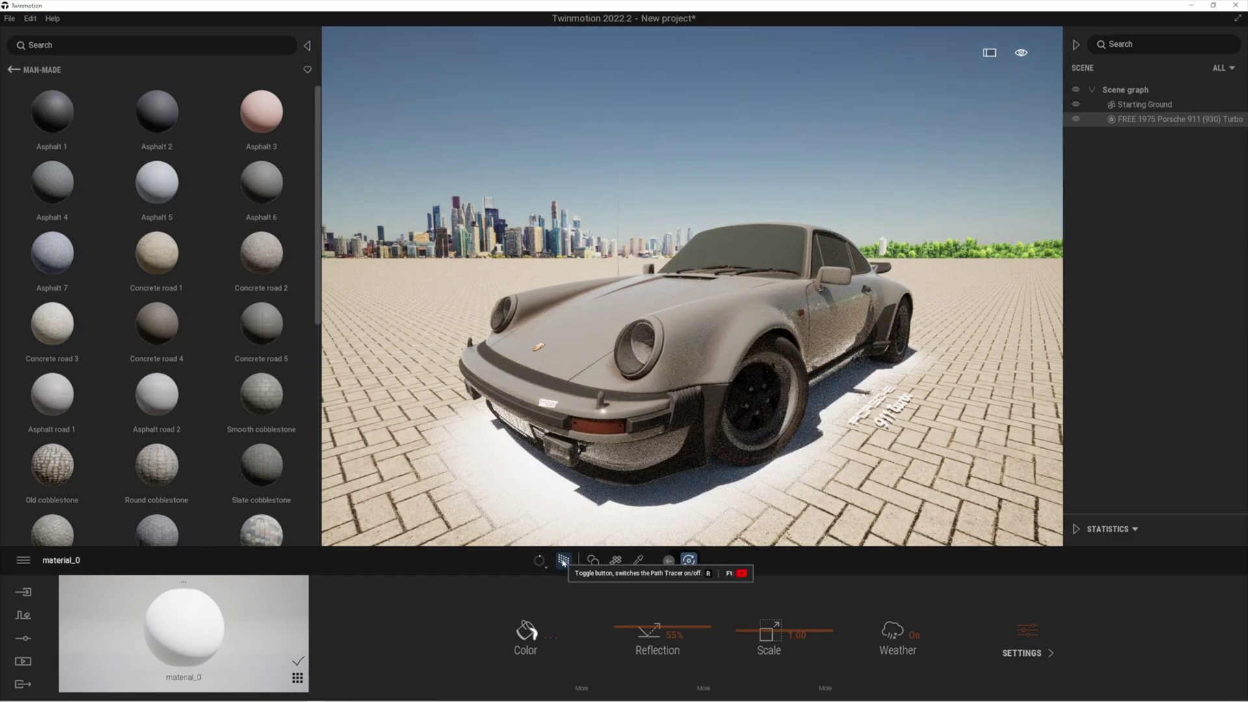
right_drag(784, 462, 777, 457)
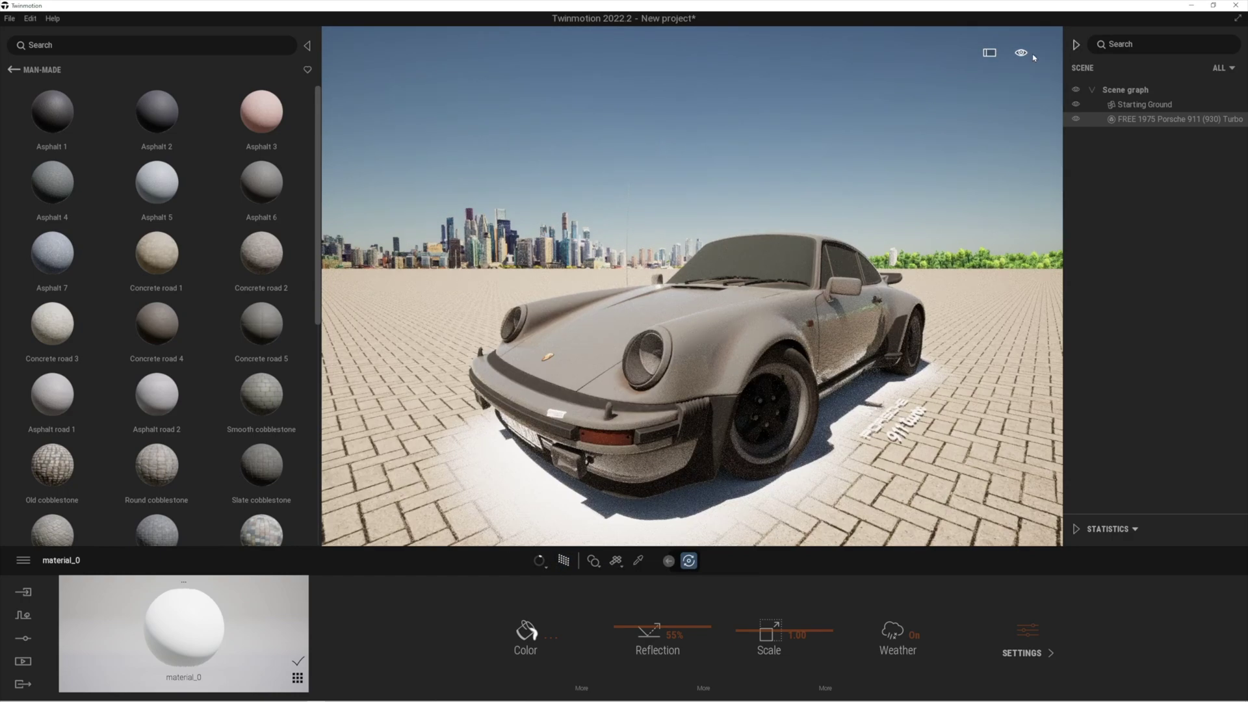
scroll(843, 369, up, 5)
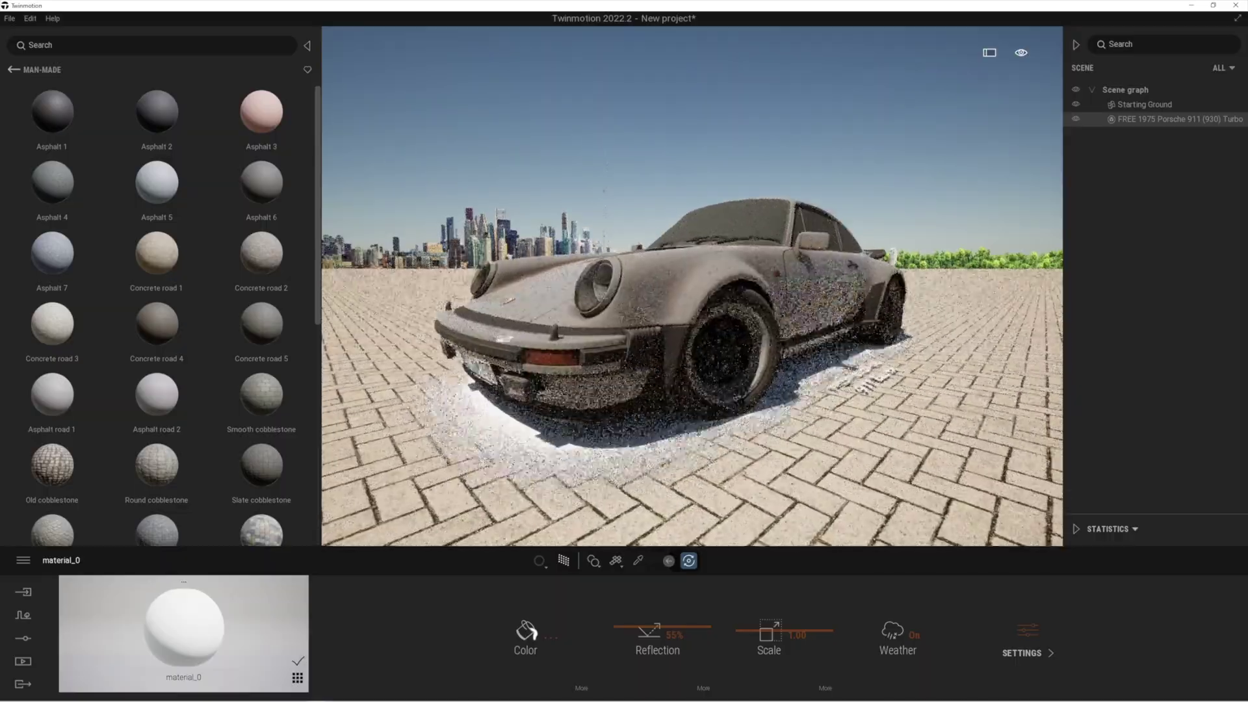
middle_drag(852, 375, 748, 494)
right_drag(851, 375, 829, 395)
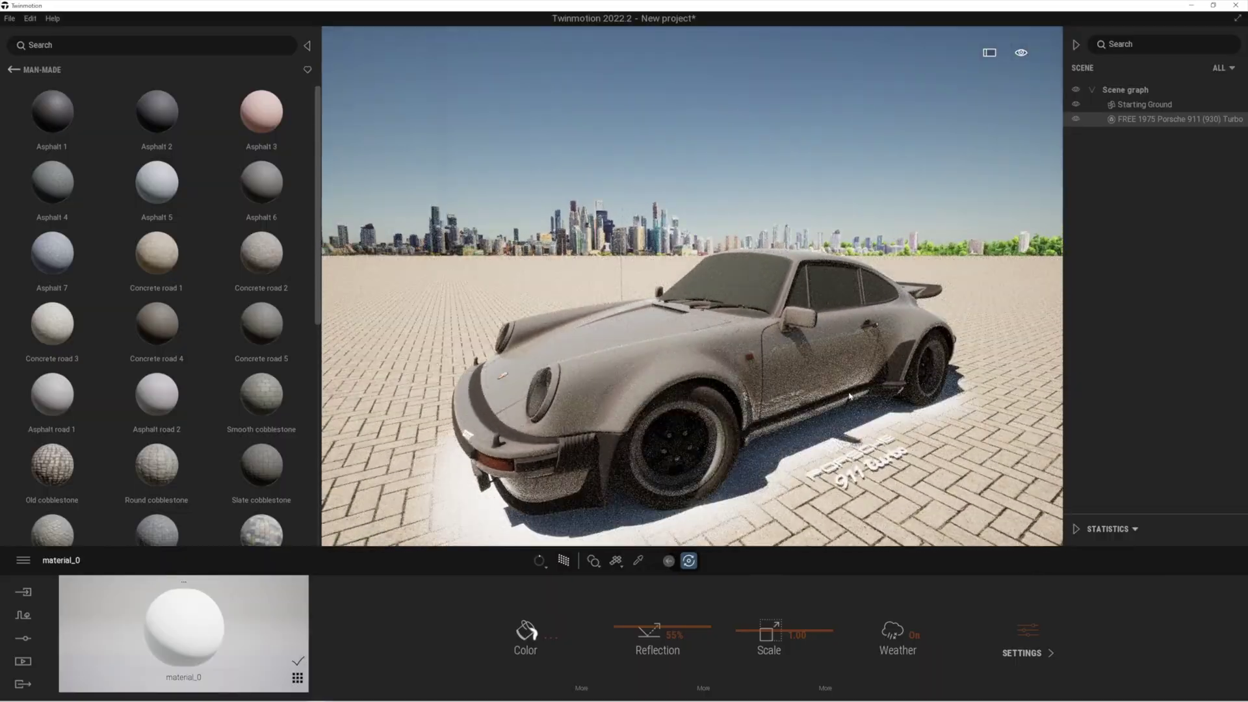
middle_drag(850, 395, 854, 371)
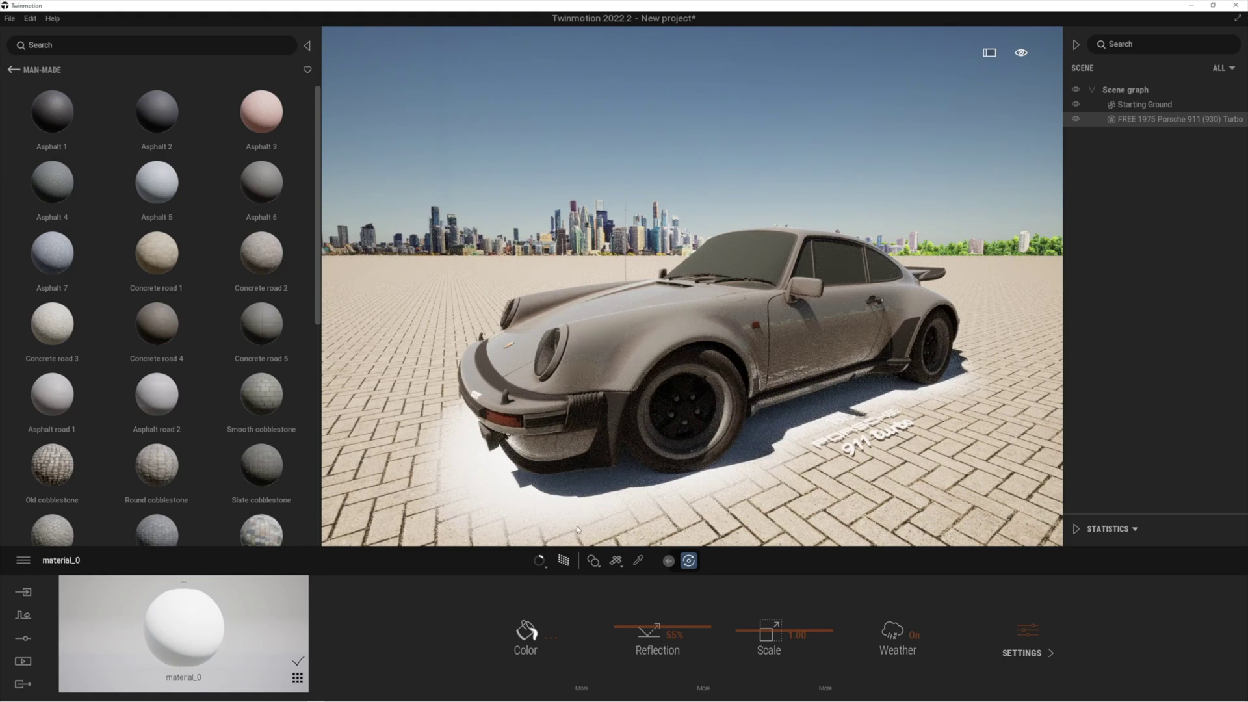
Filter the Sketchfab library to favourites and place the SPY-HYPERSPORT motorcycle on the ground beside the Porsche.
click(13, 70)
click(14, 71)
click(13, 70)
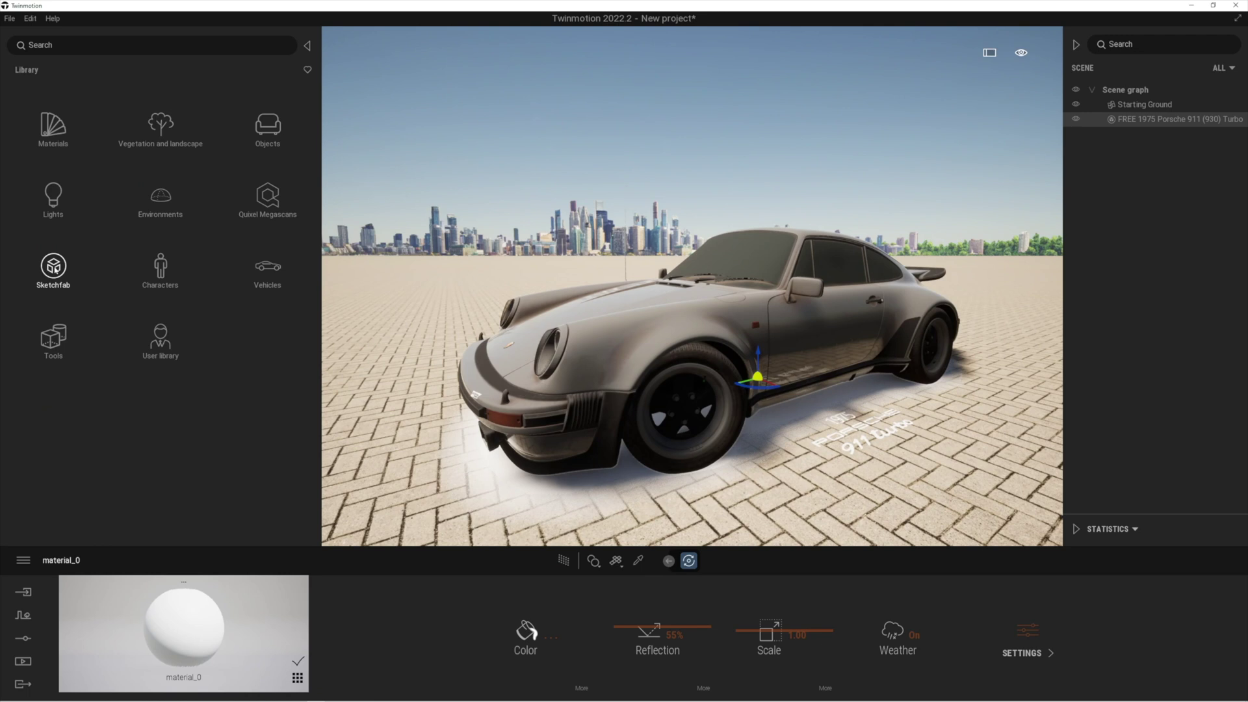
click(53, 266)
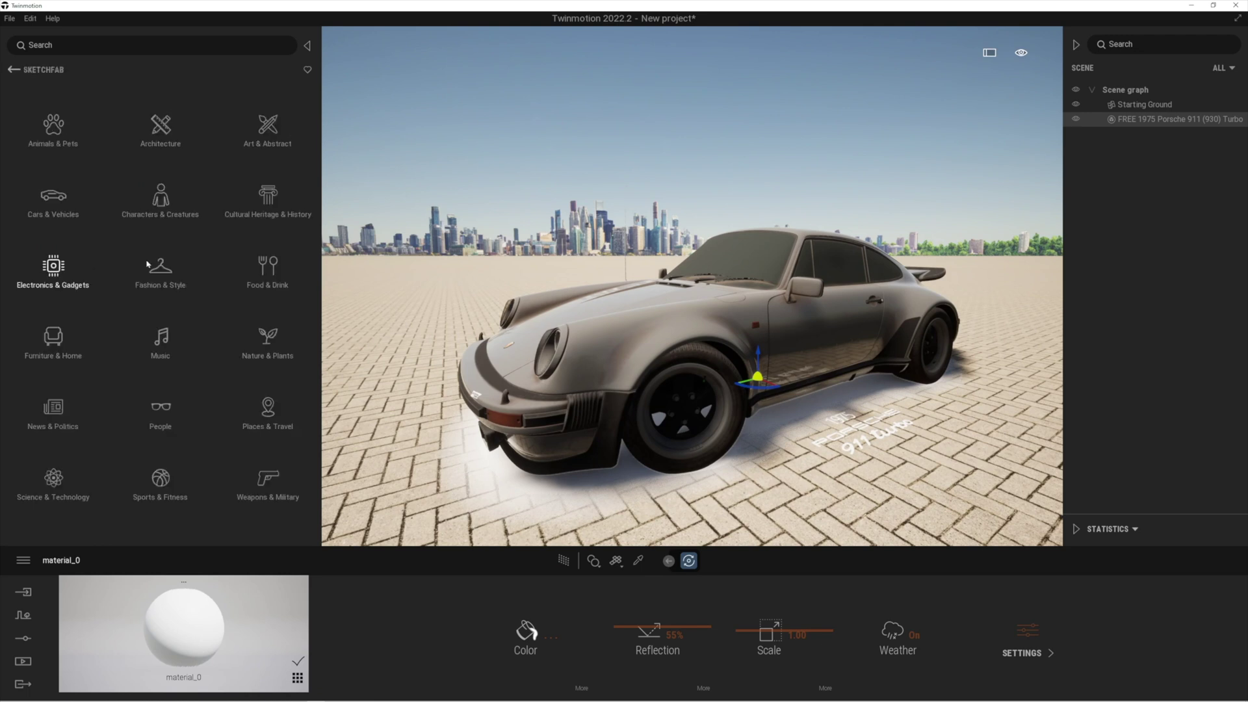
click(308, 69)
mouse_move(273, 194)
drag(273, 194, 978, 511)
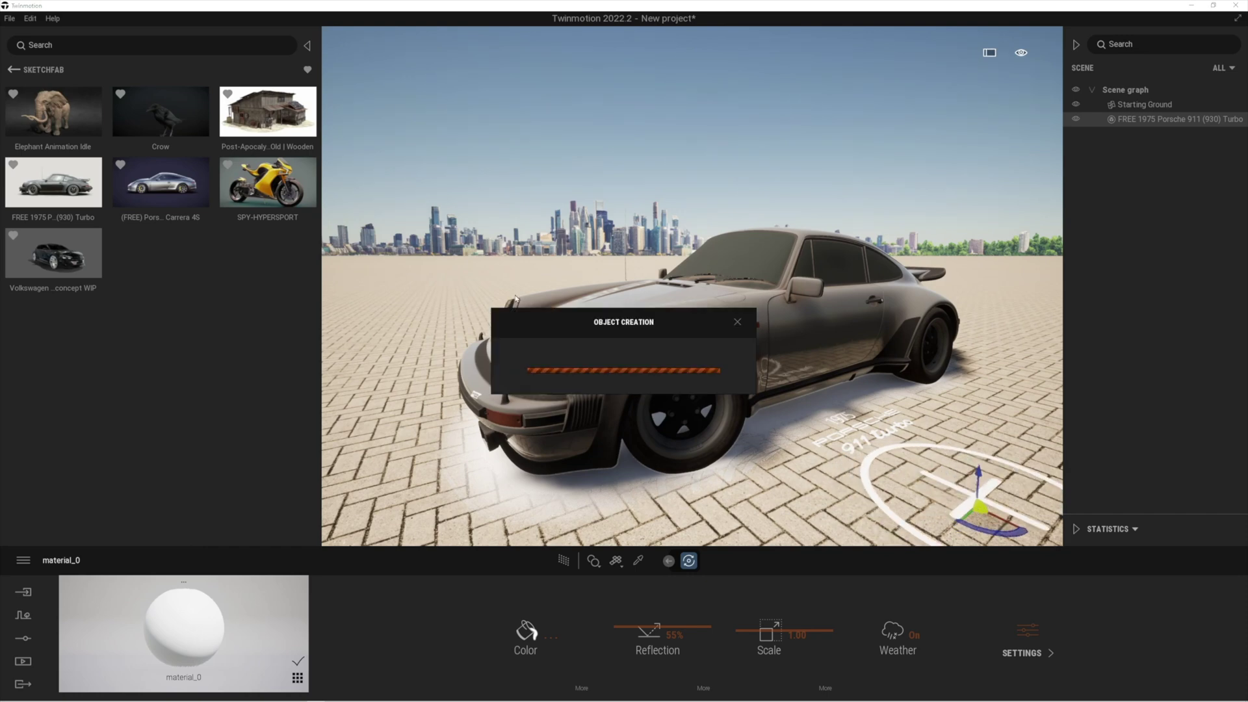
Rotate the SPY-HYPERSPORT motorcycle so its side faces the camera, and frame it together with the Porsche.
scroll(675, 308, down, 3)
scroll(675, 308, down, 2)
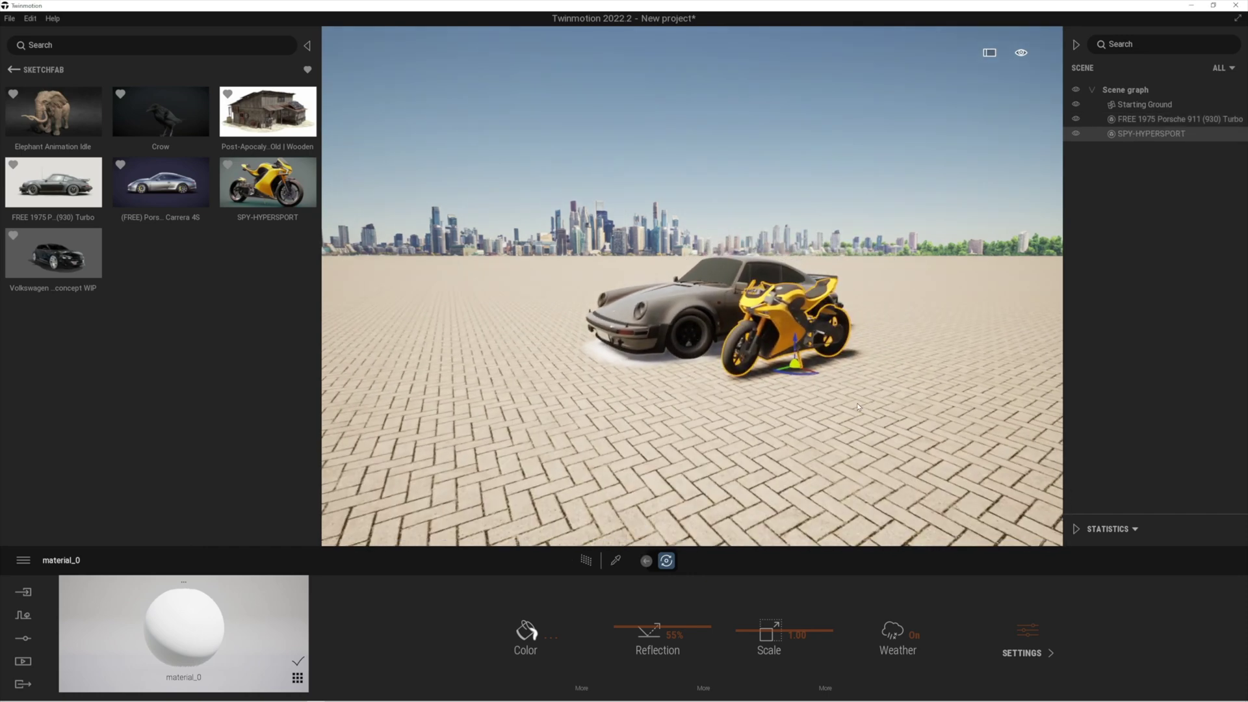
right_drag(674, 308, 754, 320)
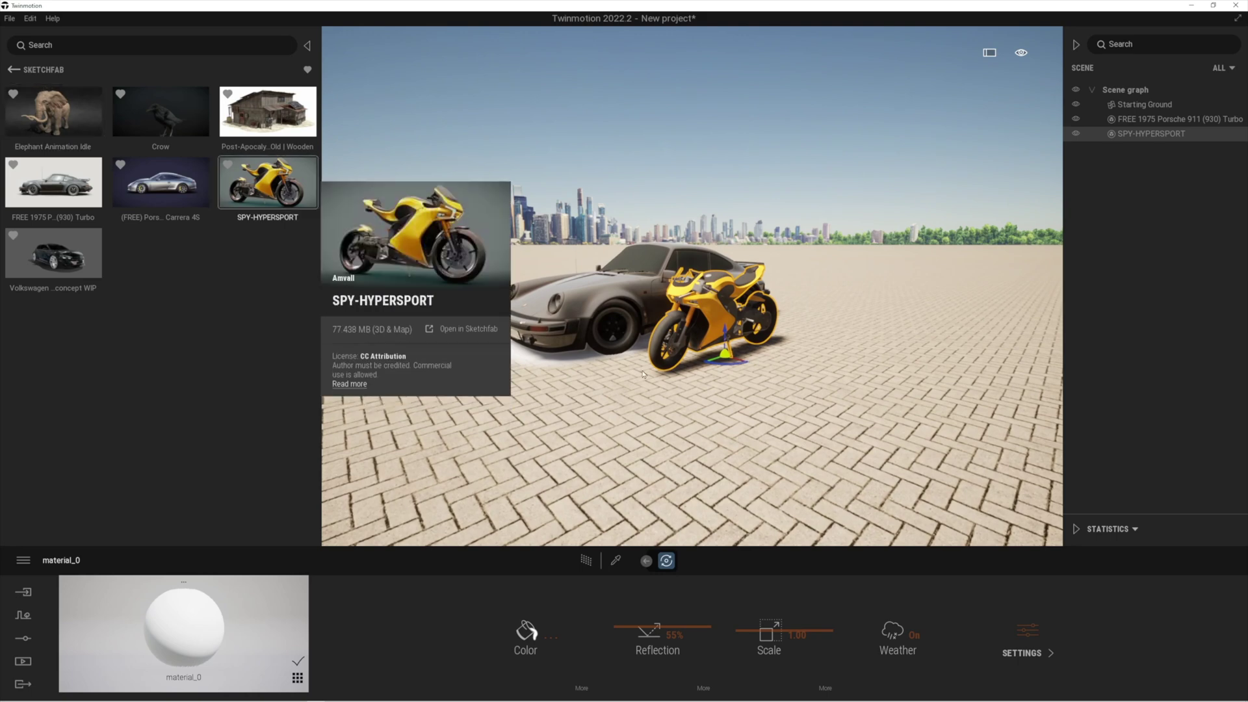
scroll(707, 377, up, 3)
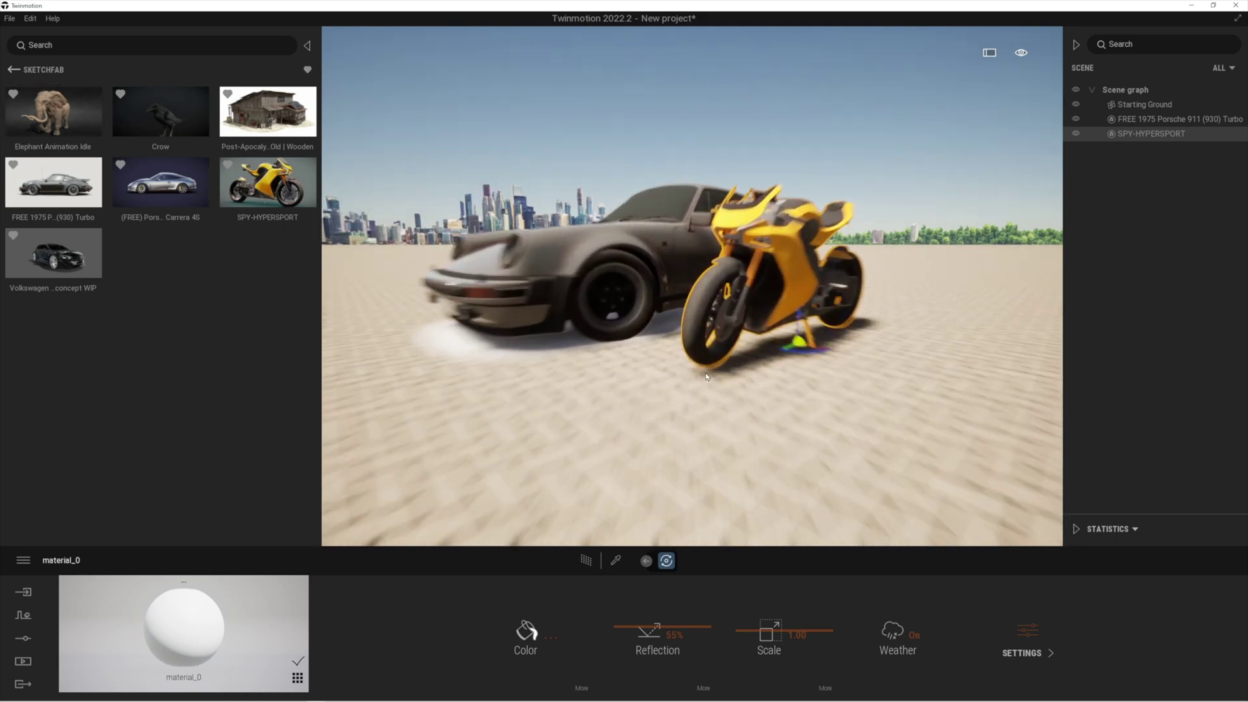
scroll(707, 376, down, 2)
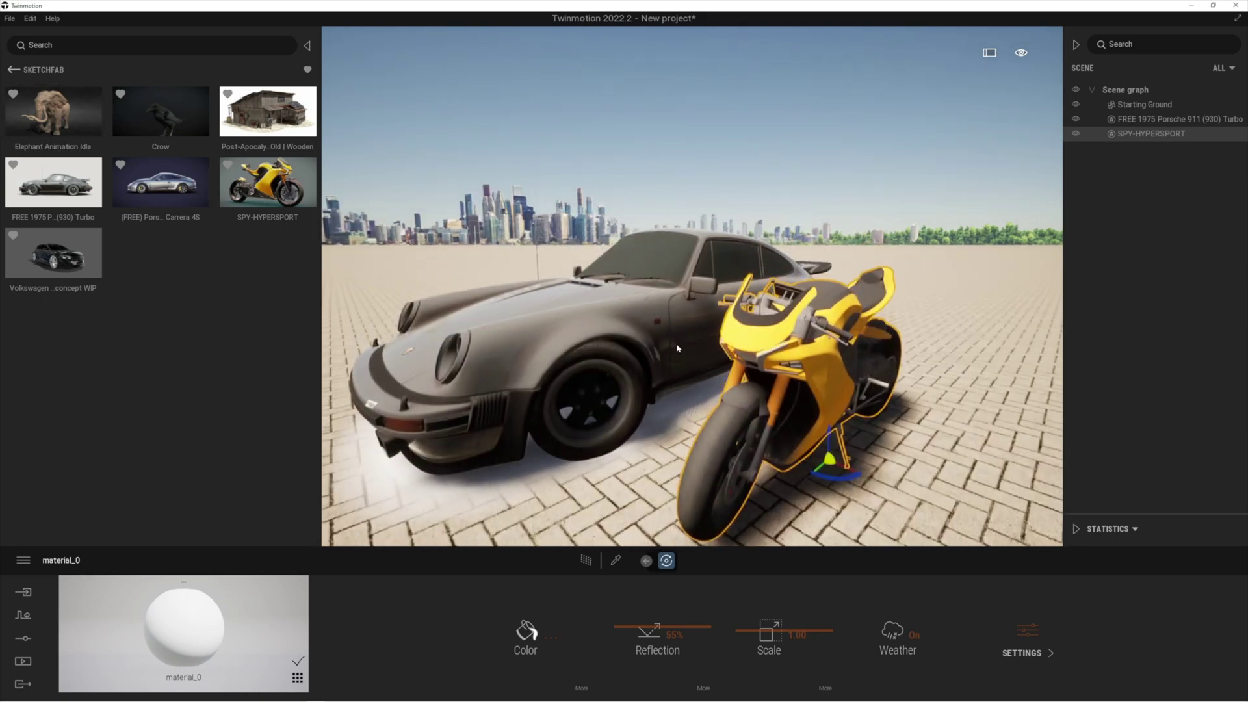
mouse_move(785, 411)
mouse_down()
mouse_move(861, 440)
mouse_move(861, 453)
mouse_up()
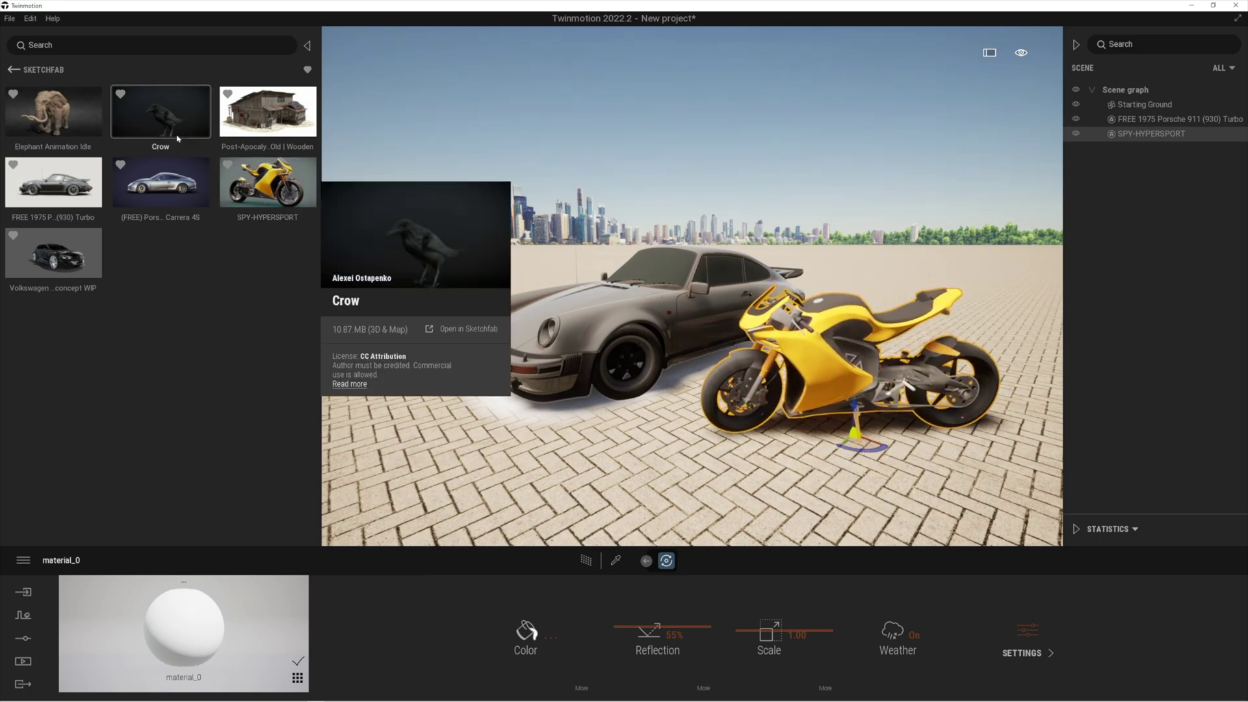
Apply the Asphalt 4 material from the man-made ground materials to the paved ground.
click(11, 69)
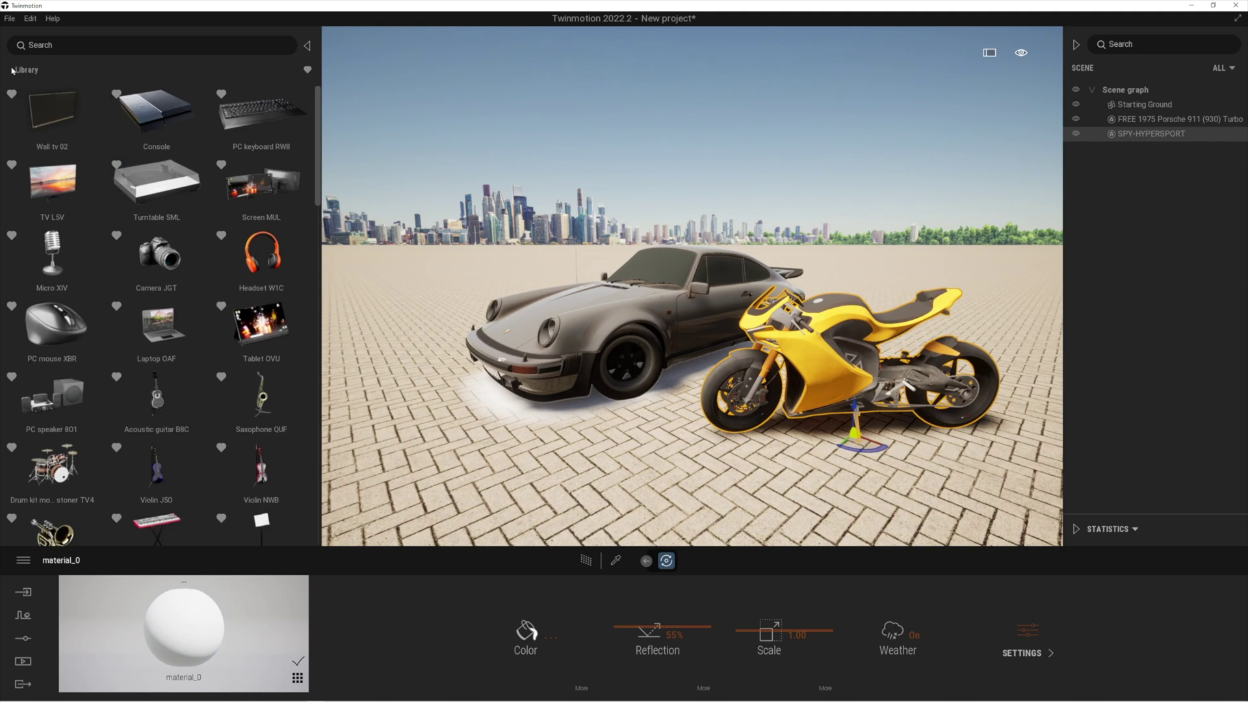
click(52, 126)
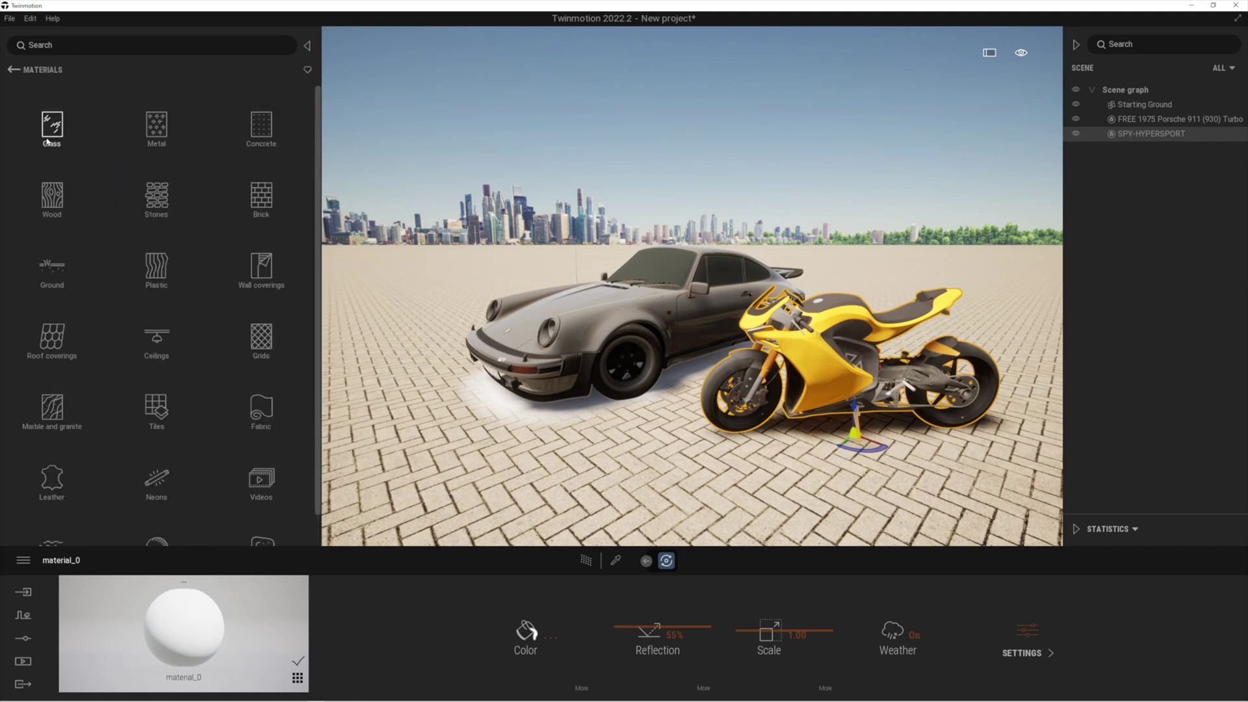
click(52, 267)
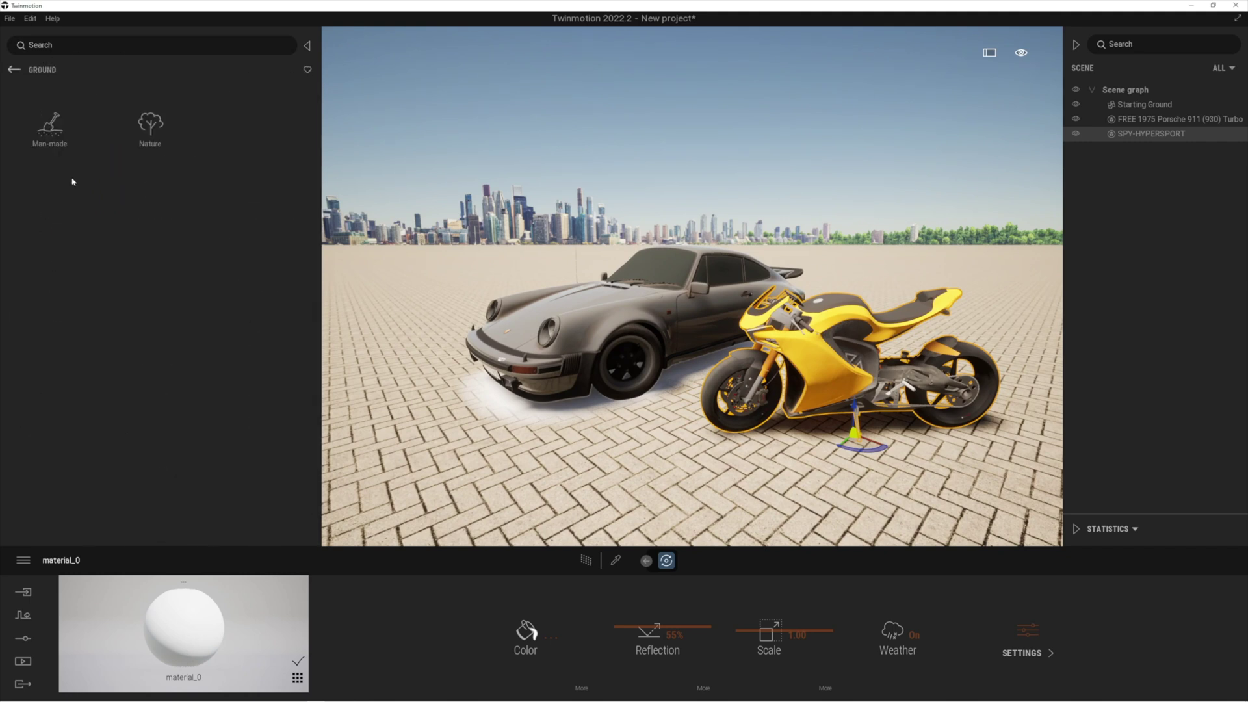
click(51, 124)
drag(85, 180, 640, 509)
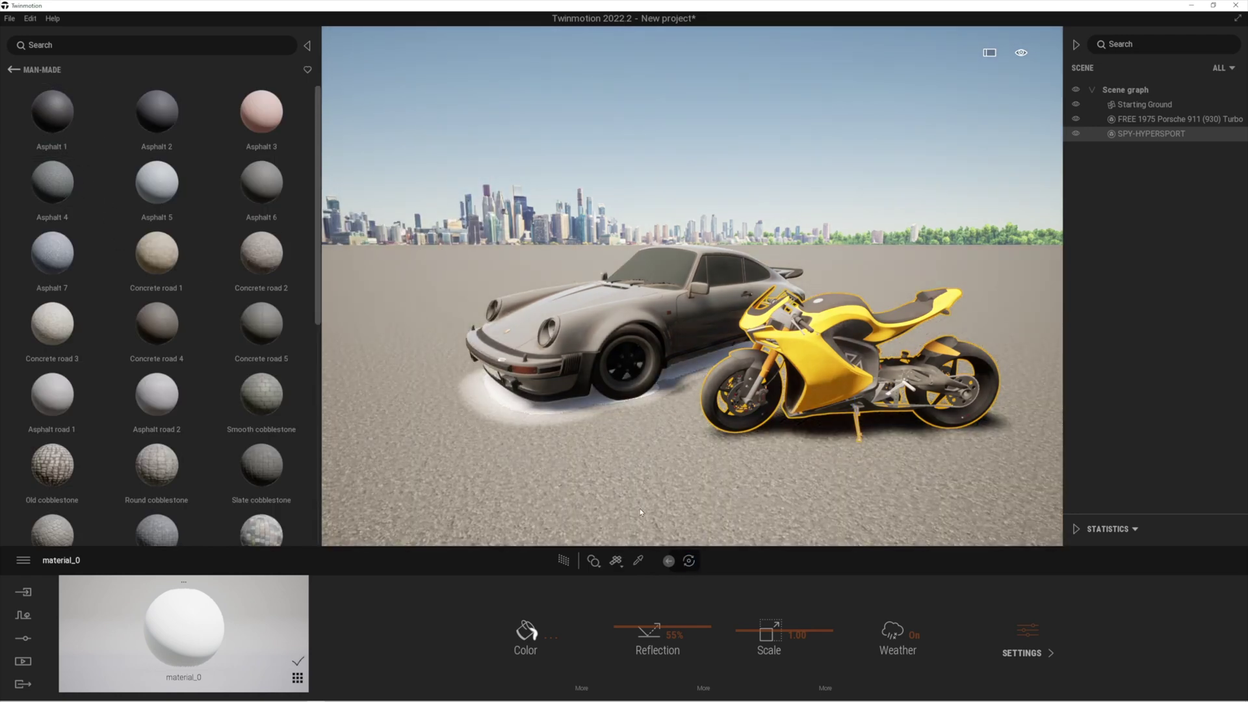
Set the grunge in the Asphalt 4 ground material's color settings to 85%.
click(526, 636)
click(749, 453)
click(581, 688)
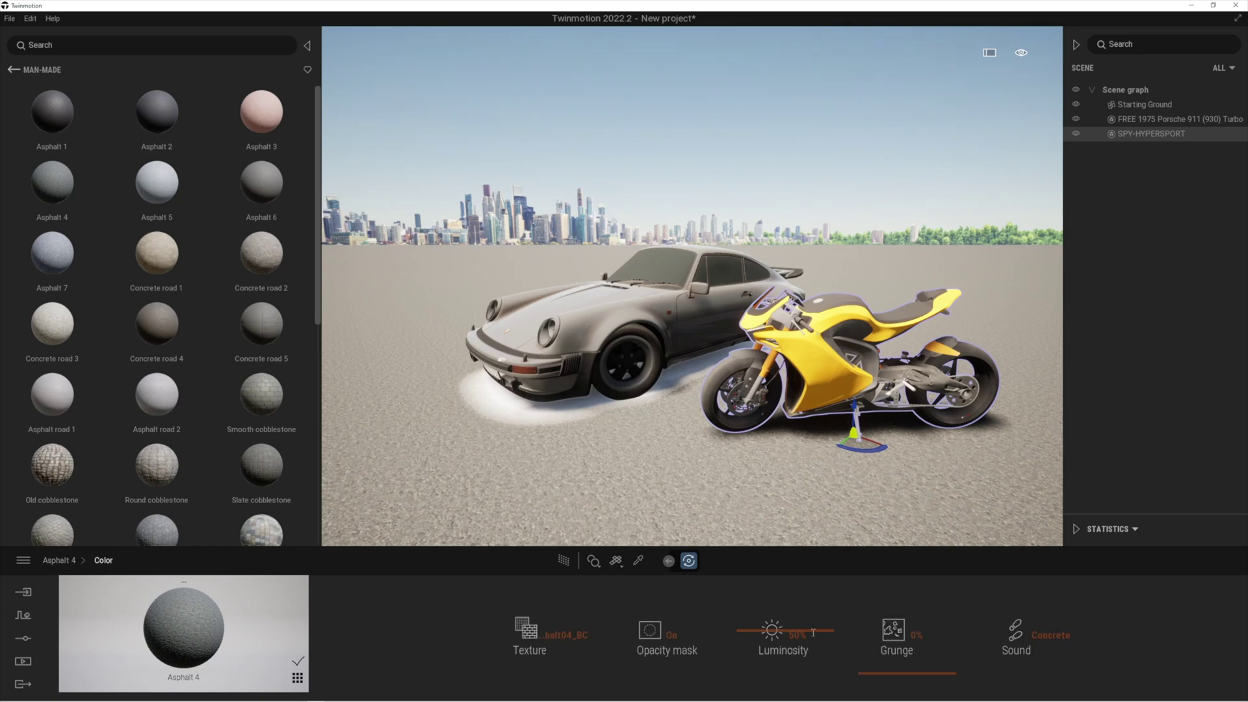
drag(911, 631, 918, 601)
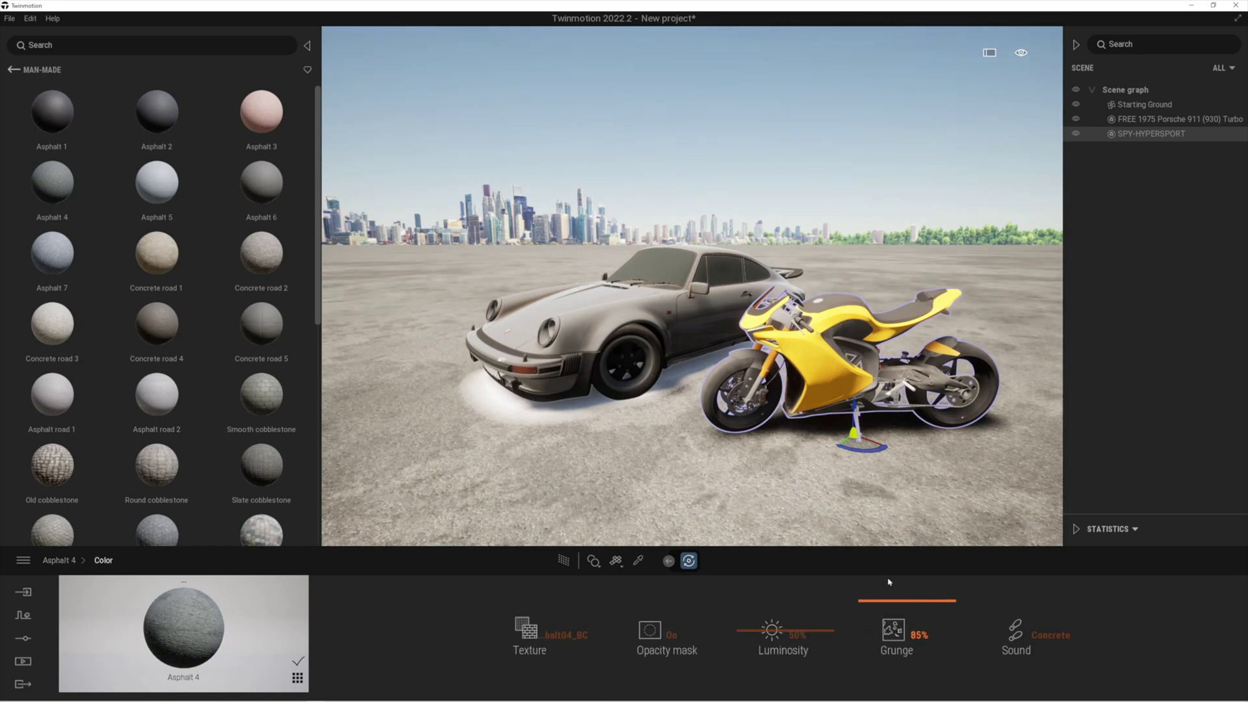
middle_drag(845, 456, 845, 377)
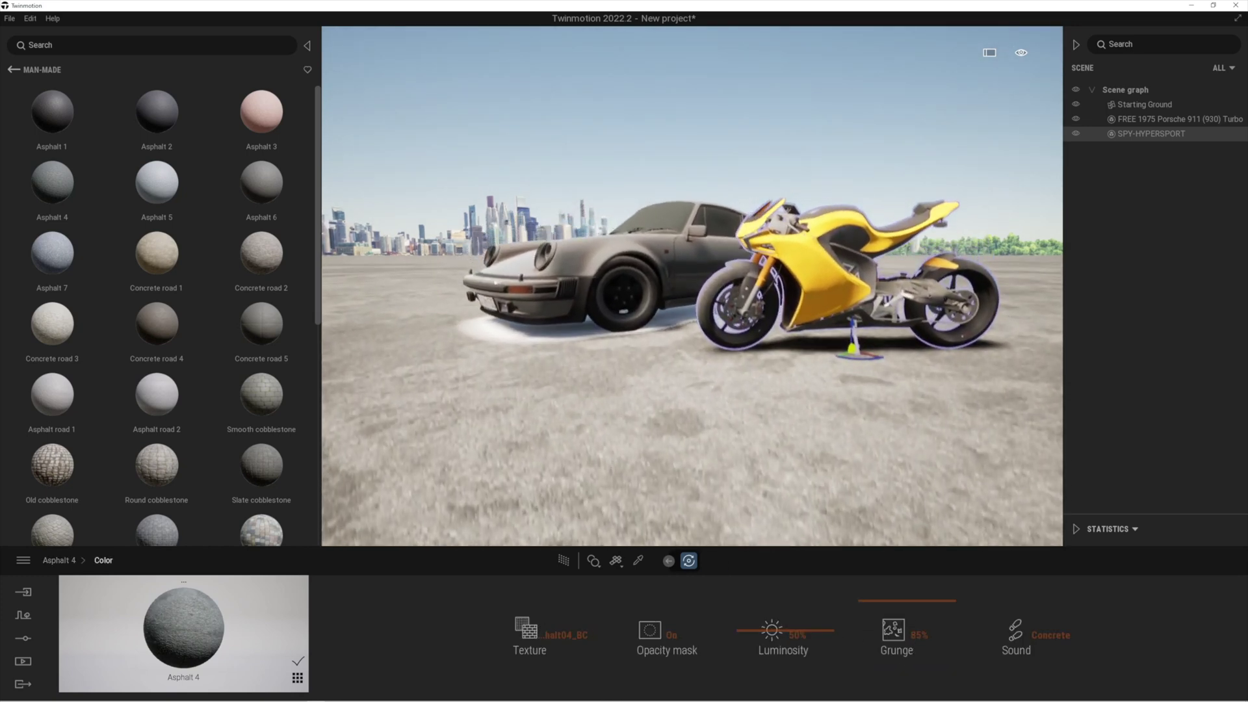
Set the reflection of the motorcycle's bike_lowblinn6SG and bike_lowblinn12SG materials to 100%.
middle_drag(774, 443, 771, 480)
right_drag(771, 480, 797, 472)
scroll(771, 480, up, 3)
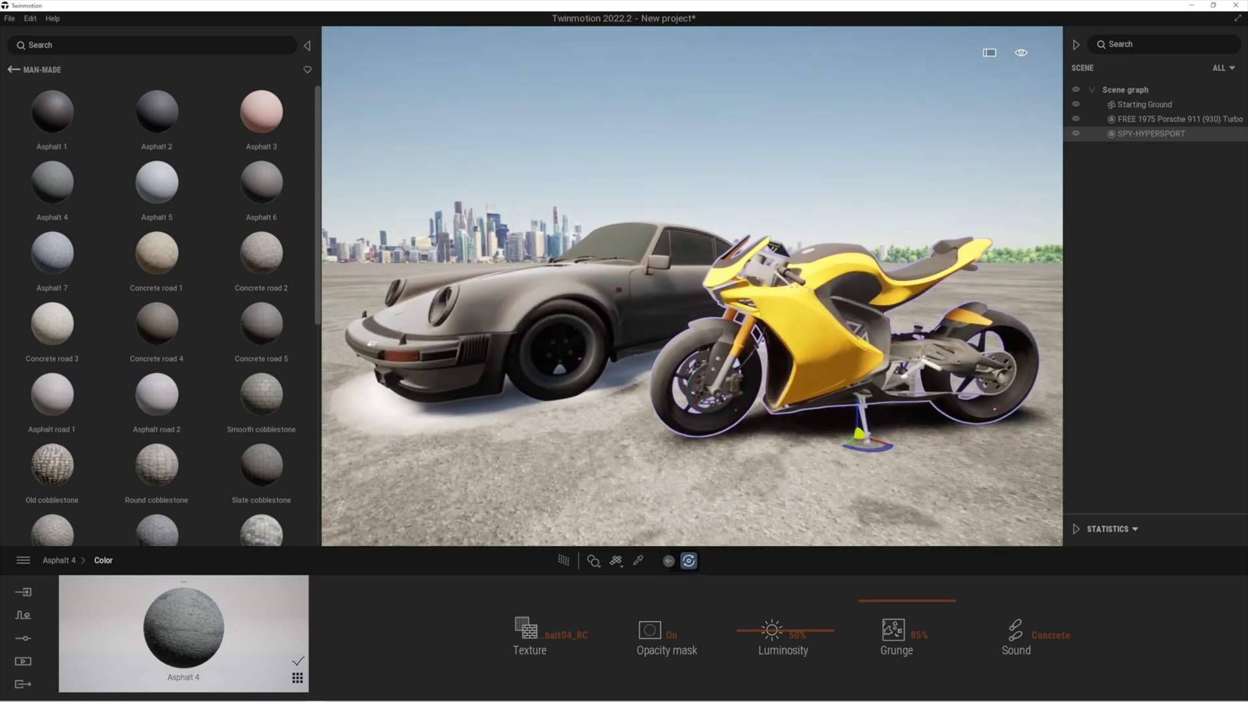
key(t)
click(813, 361)
drag(658, 672, 685, 526)
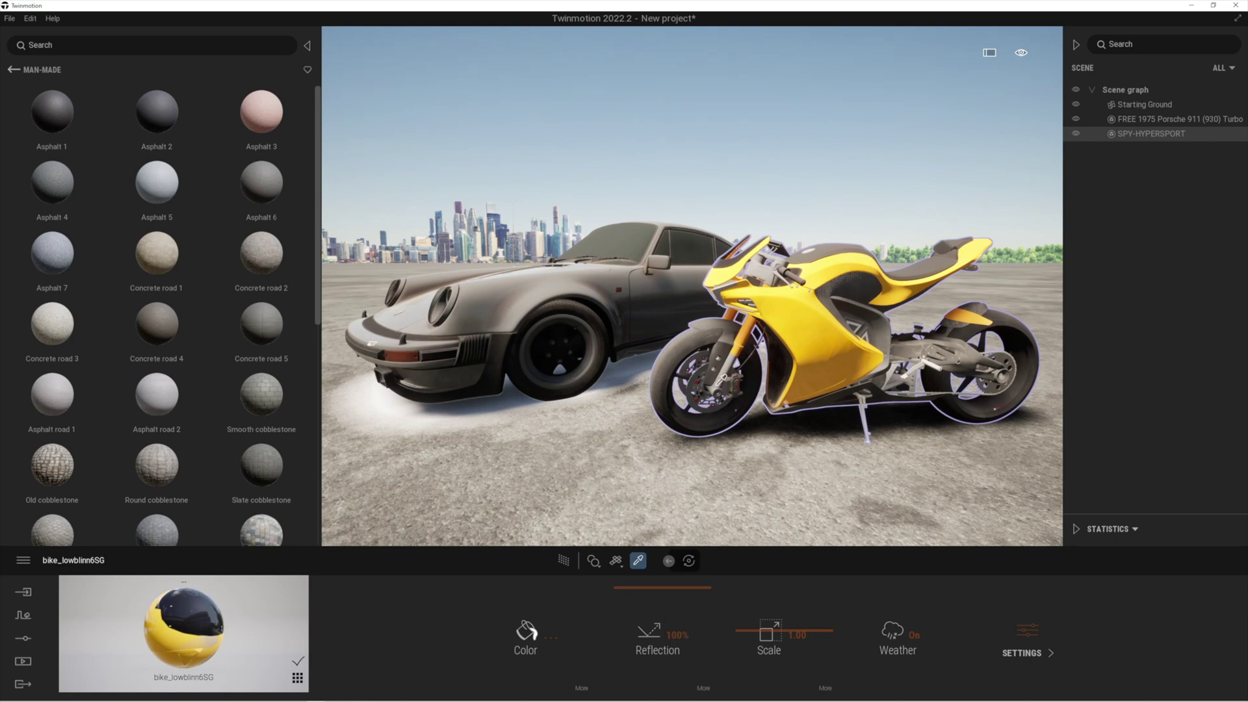
click(724, 377)
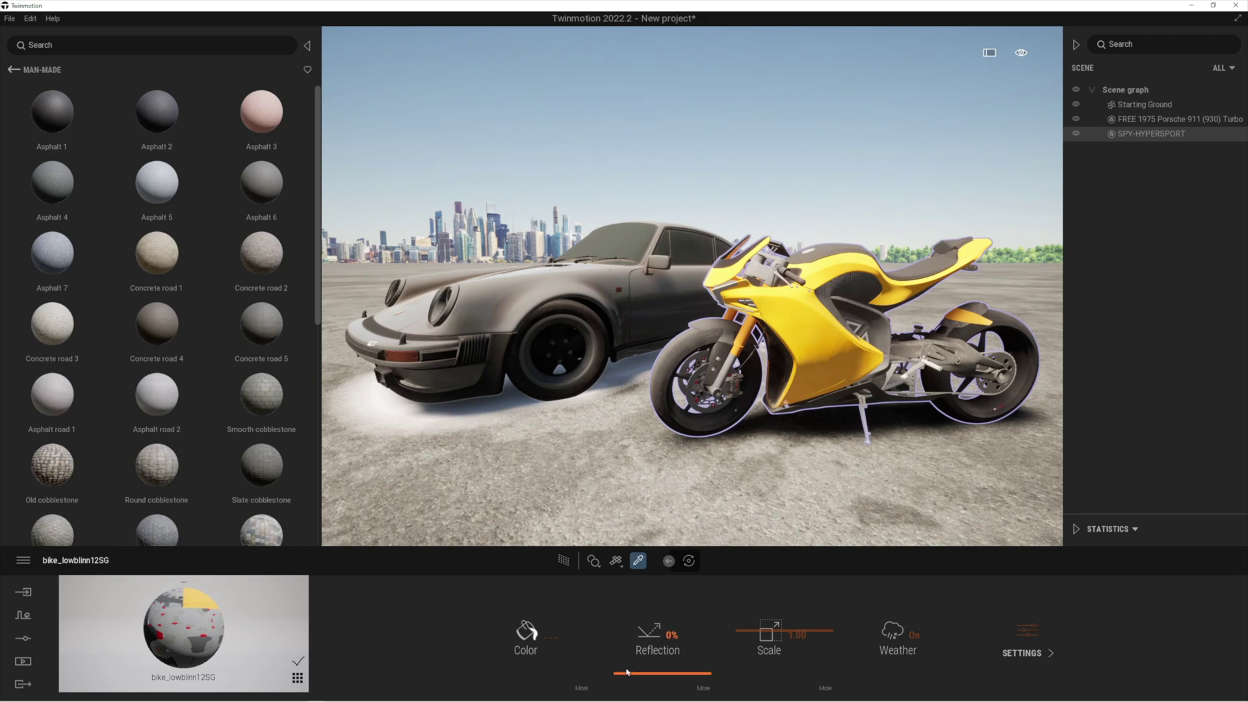
drag(628, 672, 642, 550)
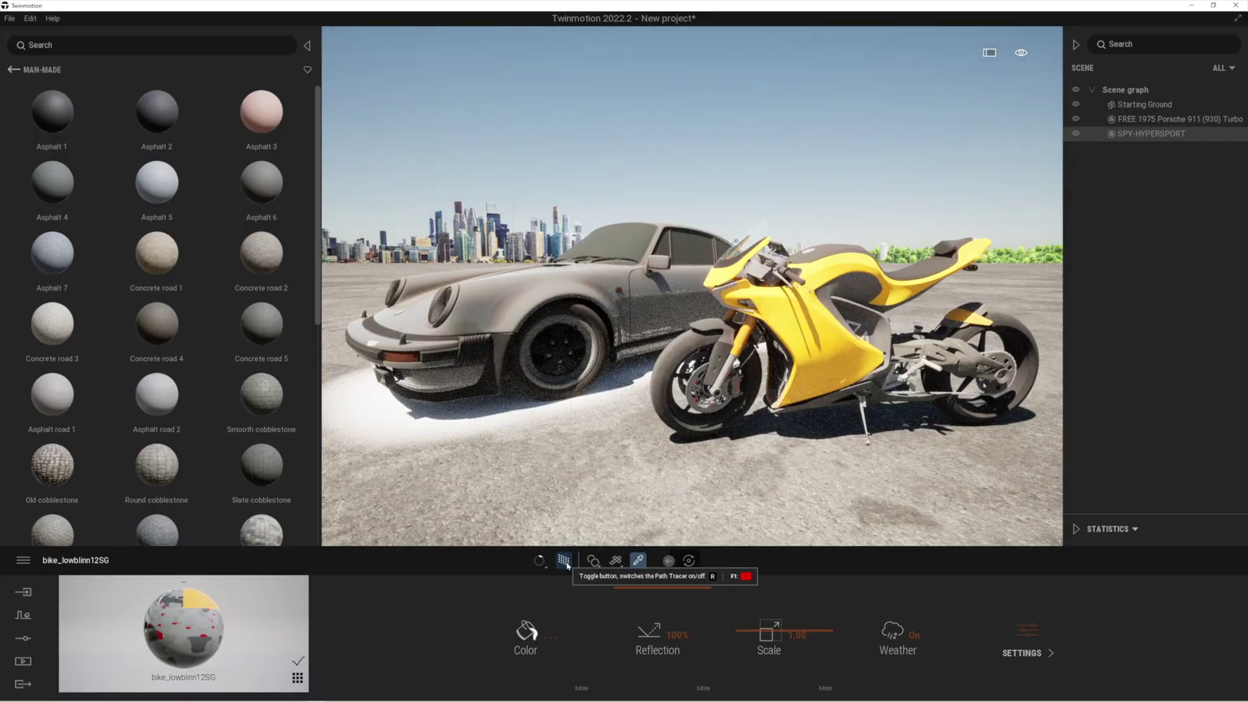
Examine the Porsche and motorcycle with the Path Tracer on, viewing both vehicles from the front and the side.
shift+middle_drag(615, 426, 742, 426)
scroll(692, 286, down, 4)
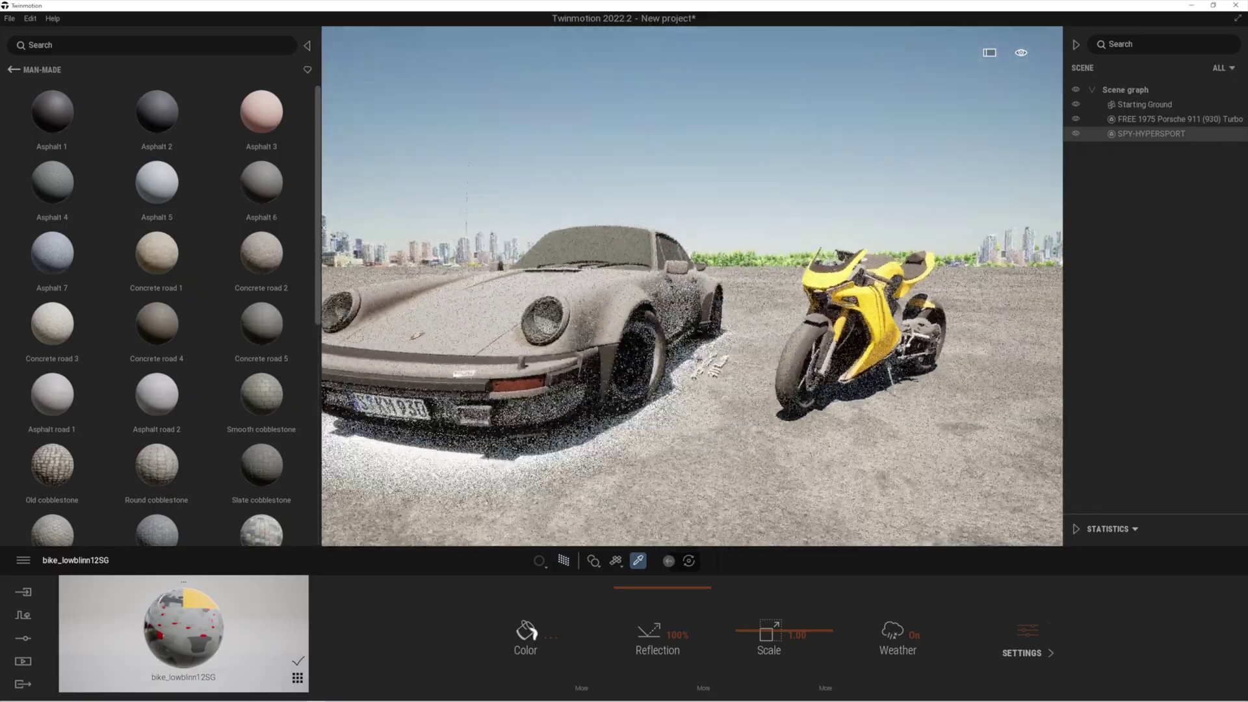
shift+middle_drag(692, 287, 607, 286)
shift+middle_drag(673, 446, 615, 446)
scroll(616, 446, up, 2)
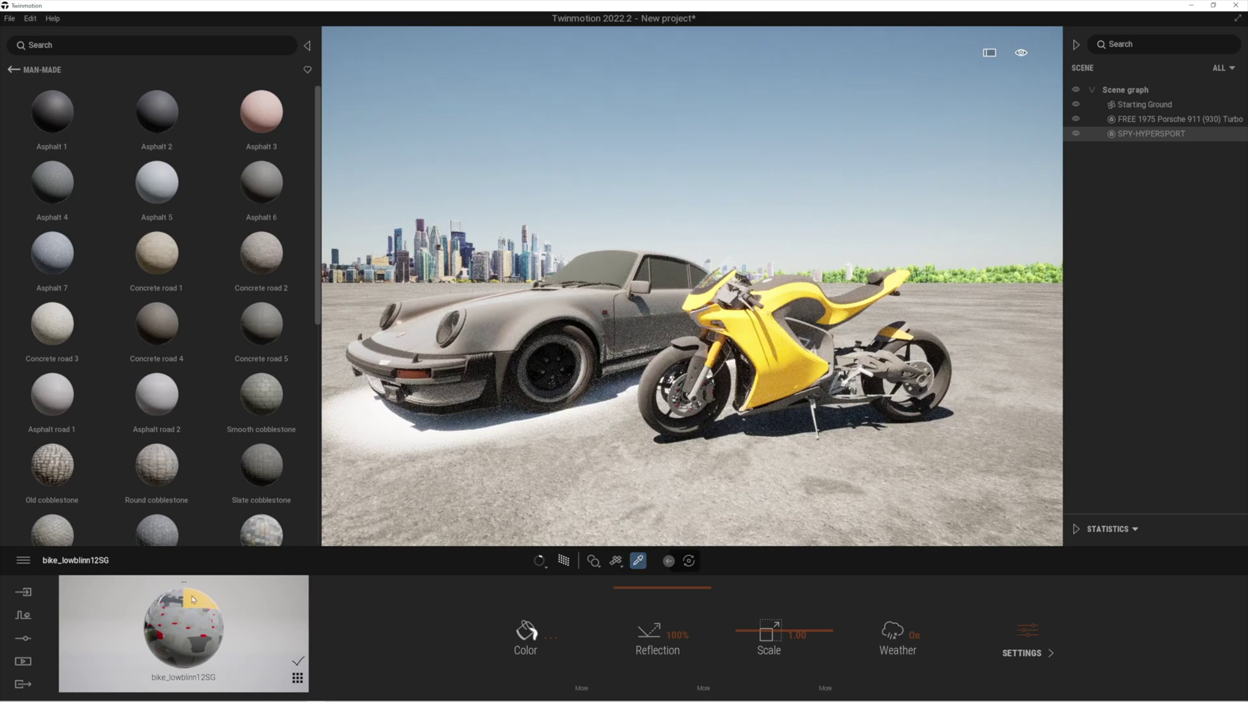
Make the weather slightly cloudier and shift the season from summer to autumn in the scene's weather settings.
click(23, 615)
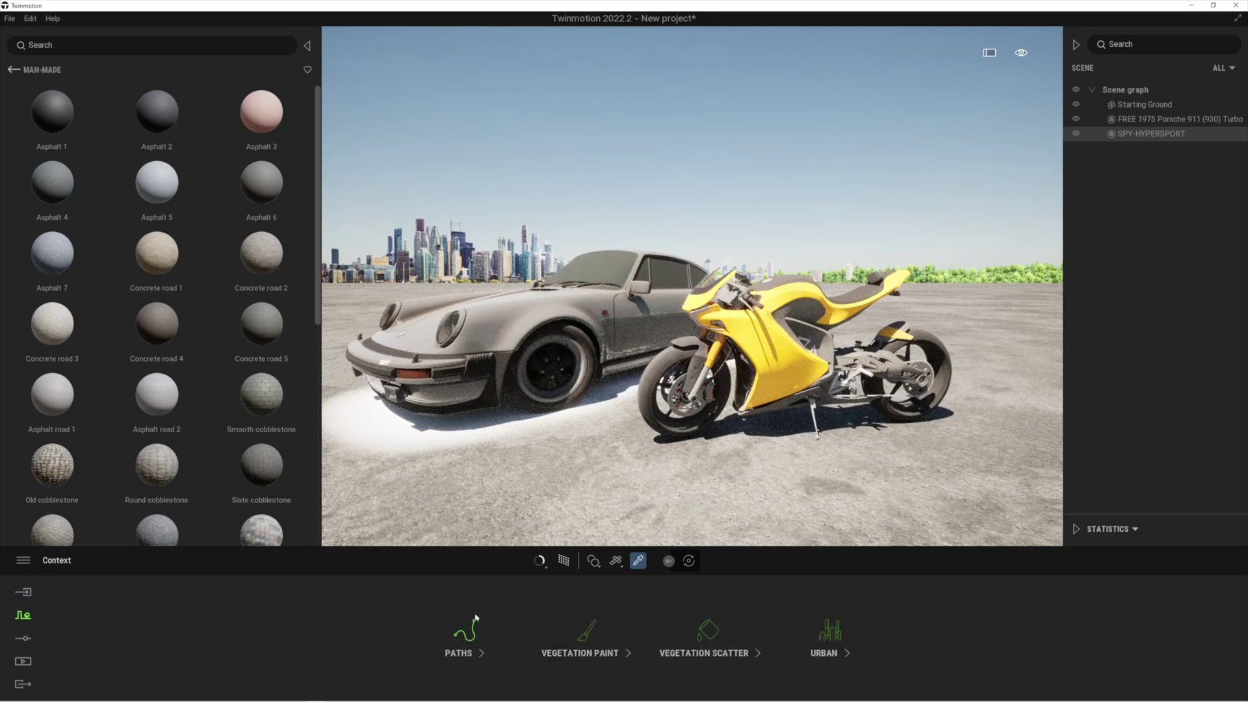
click(23, 639)
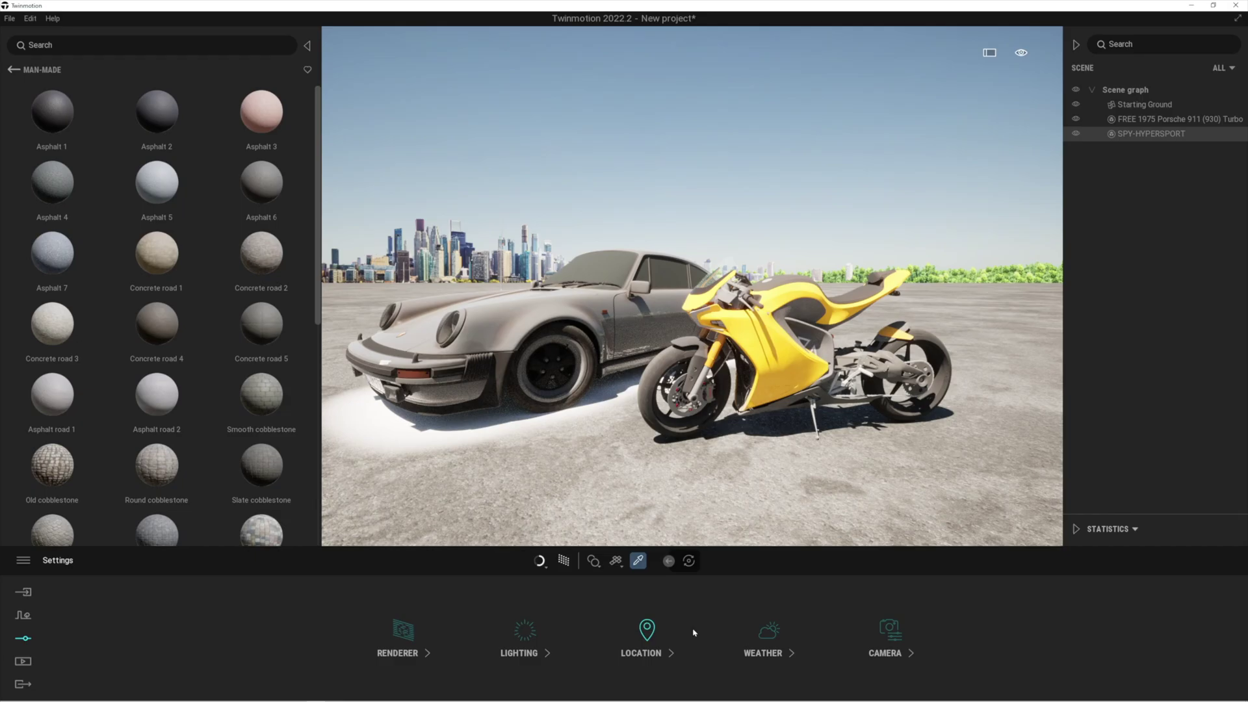
click(754, 632)
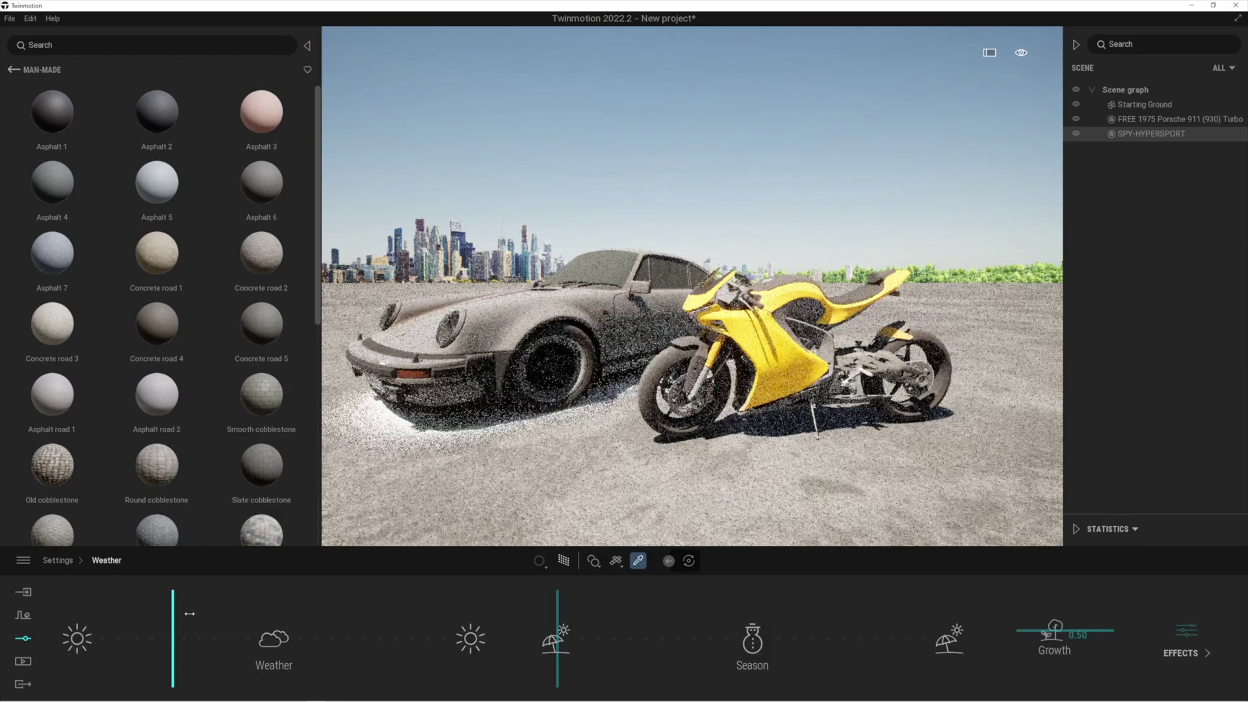
drag(190, 613, 266, 623)
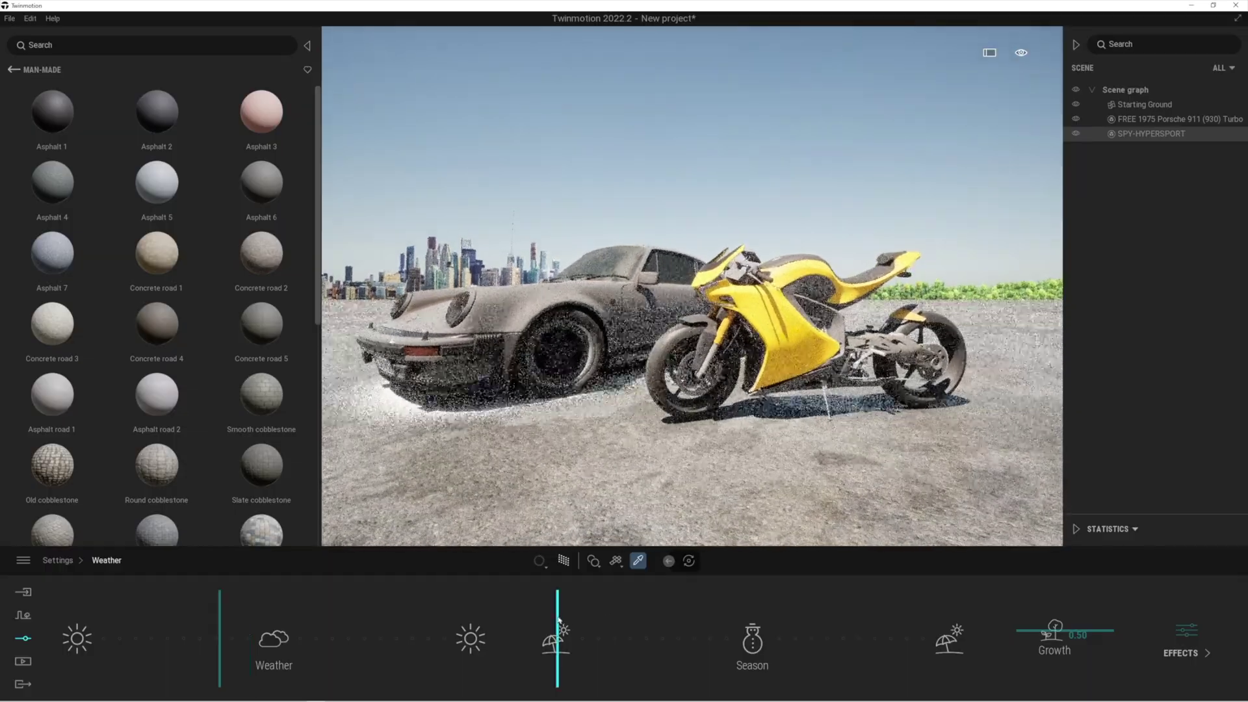
key(s)
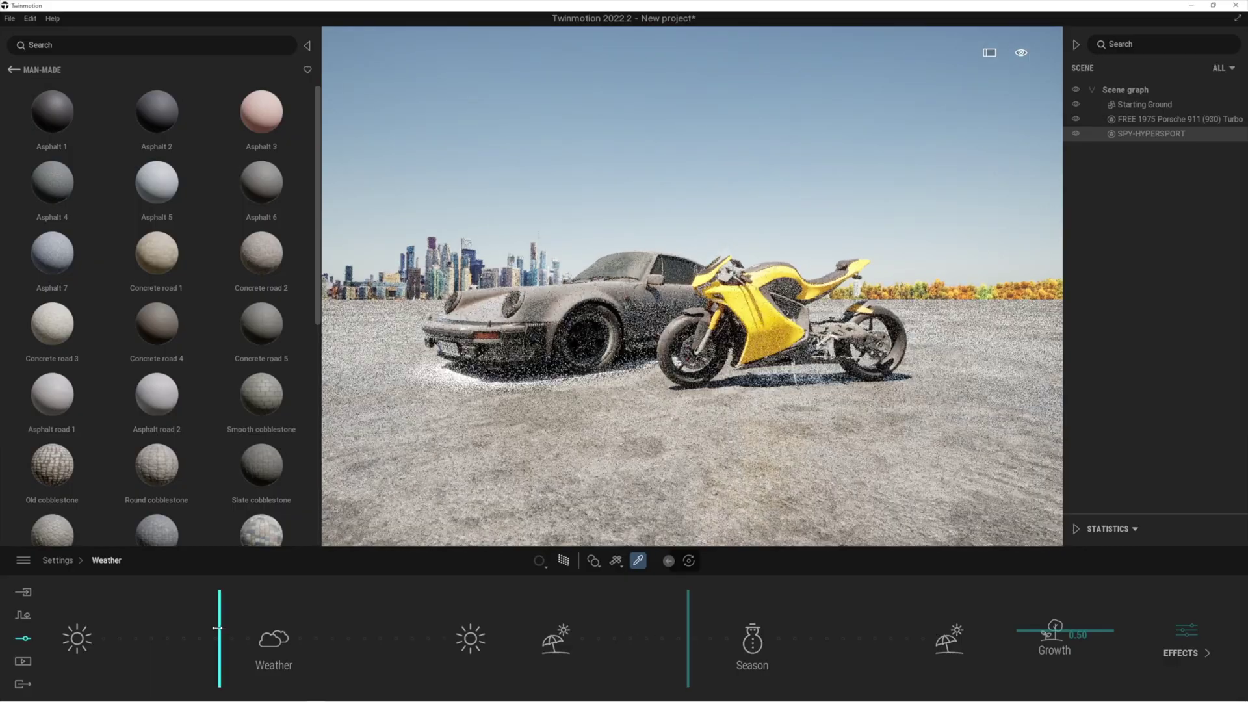
drag(230, 633, 204, 633)
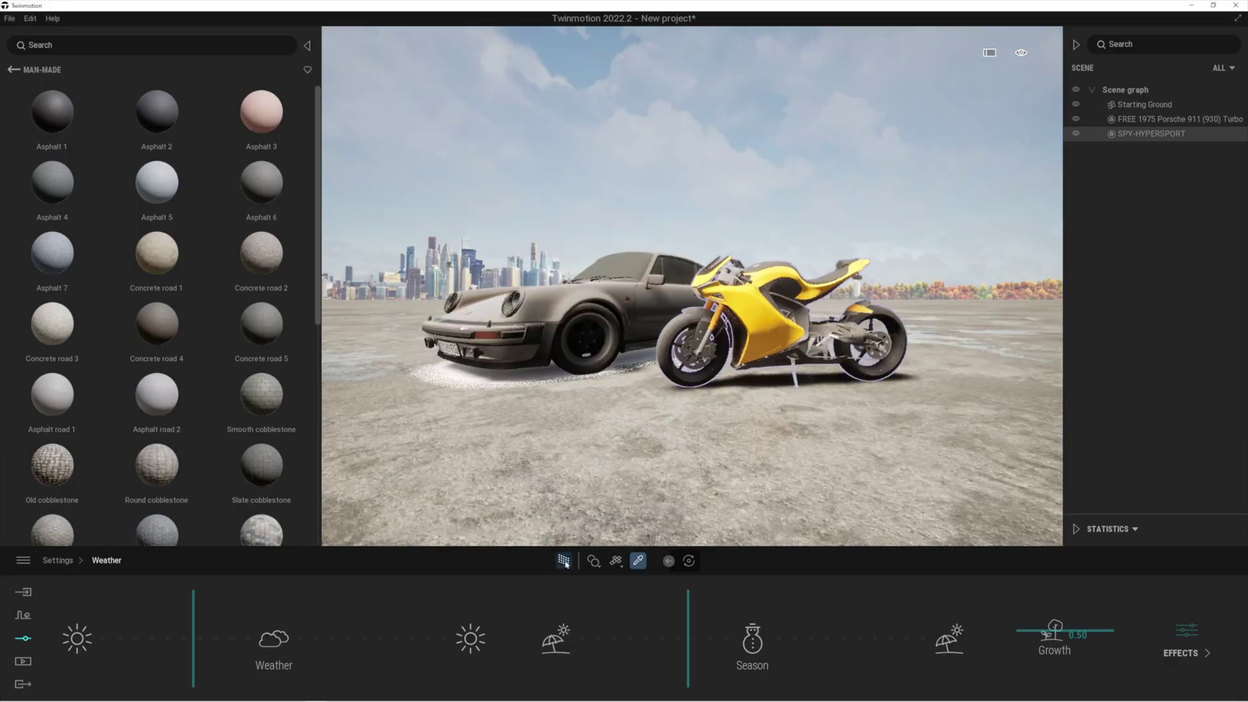
Place the Volkswagen golf GTI concept WIP from the Sketchfab favourites on the ground on the far side of the Porsche.
key(Up)
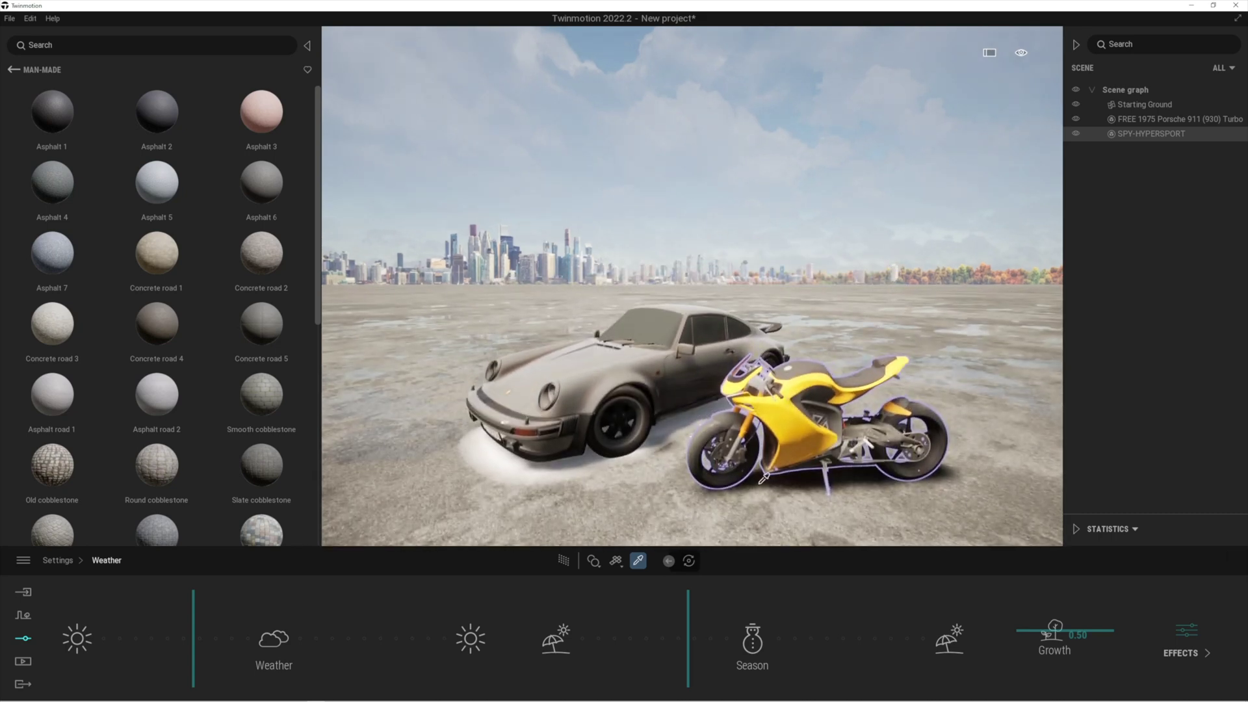
middle_drag(692, 286, 701, 319)
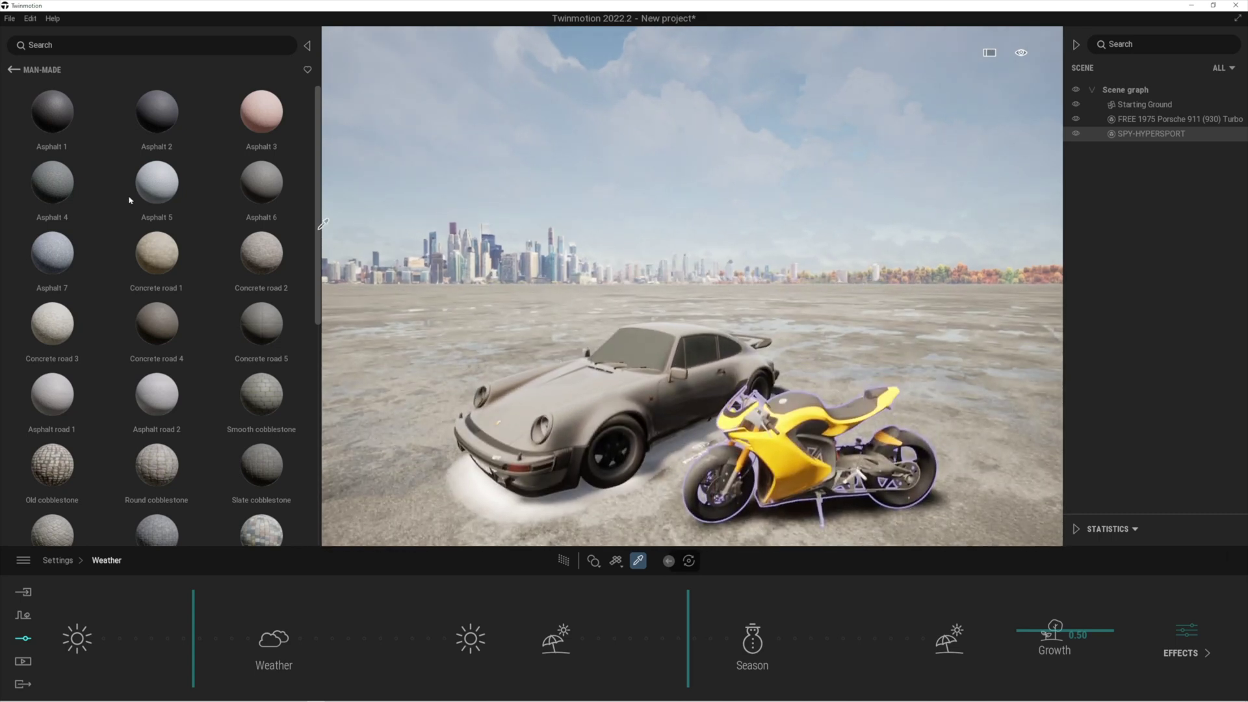
click(13, 70)
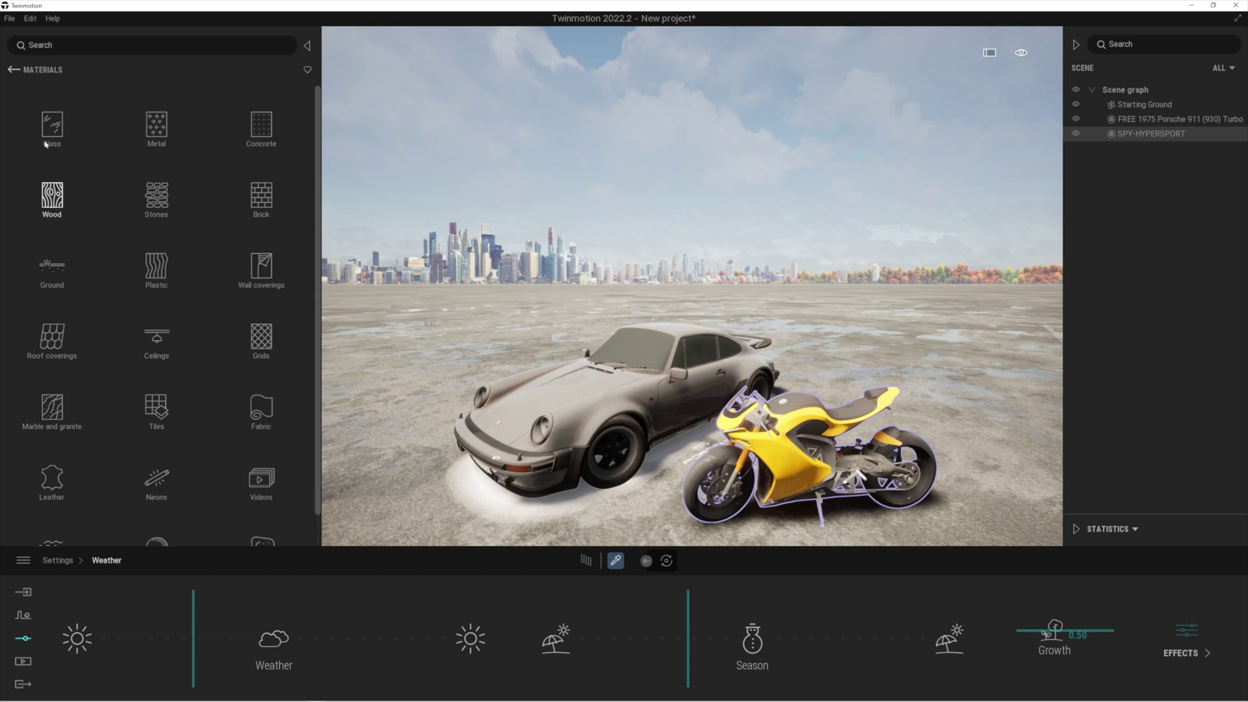
click(13, 71)
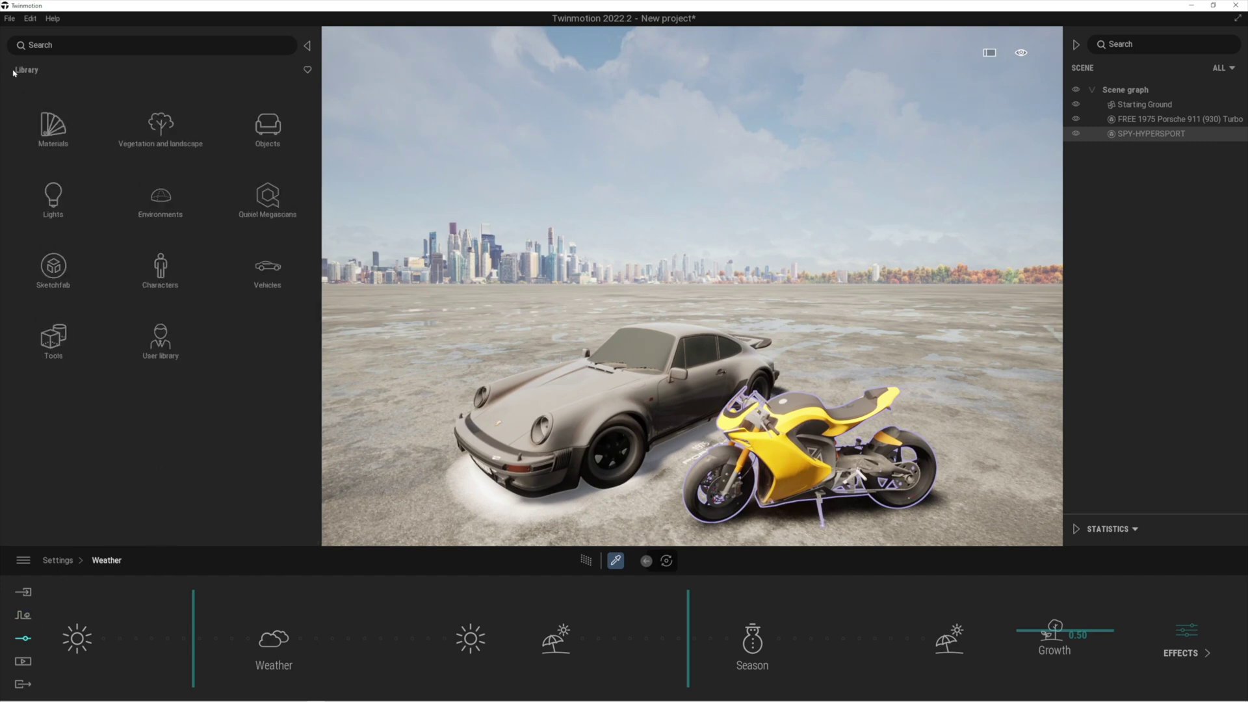
click(57, 269)
click(307, 71)
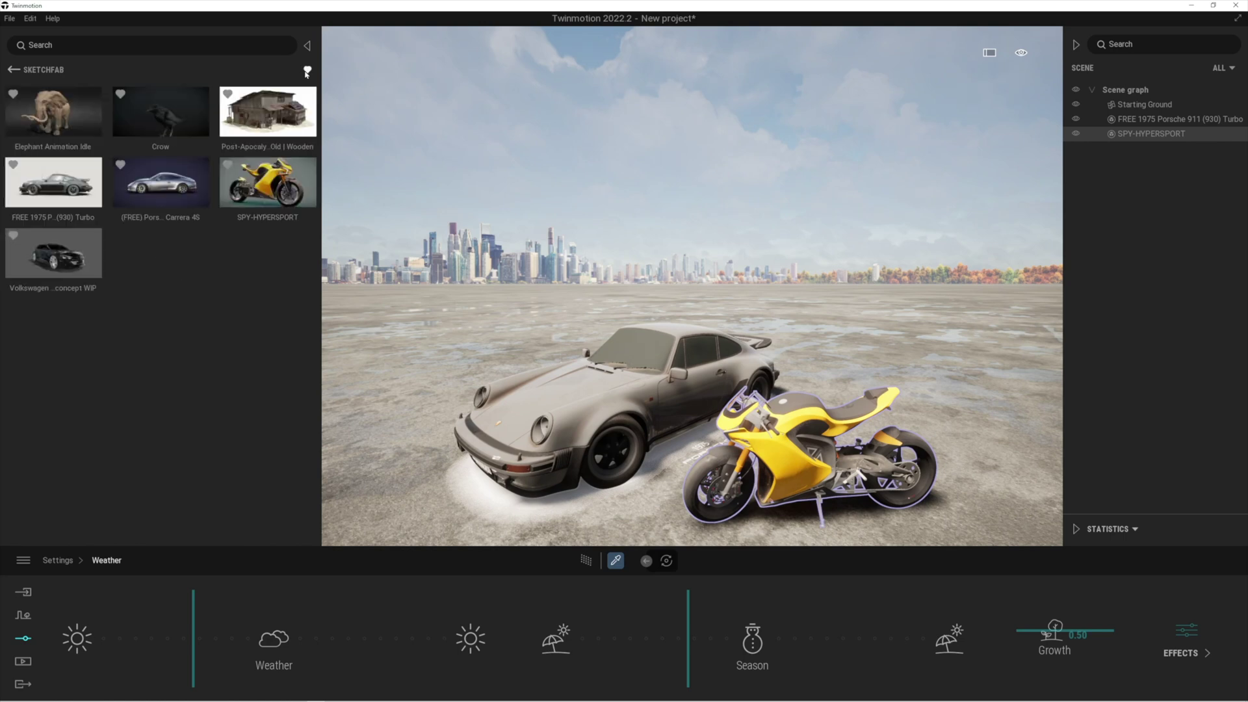
drag(85, 255, 421, 385)
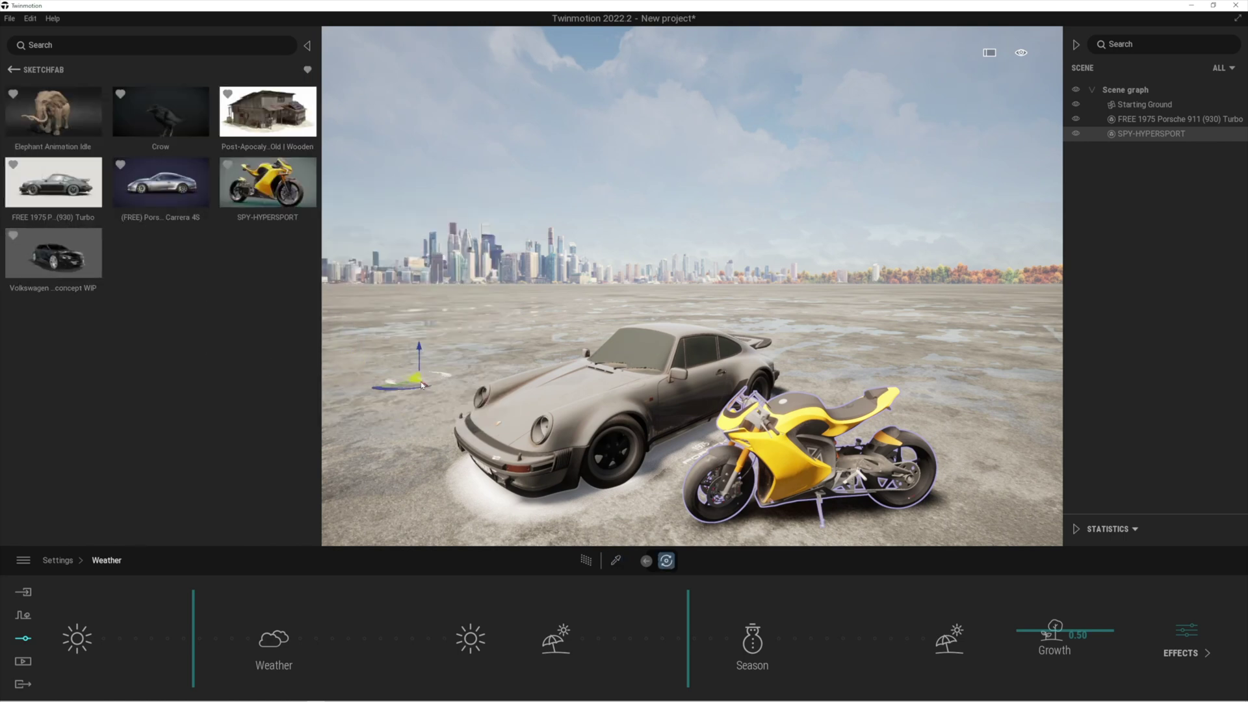
click(429, 393)
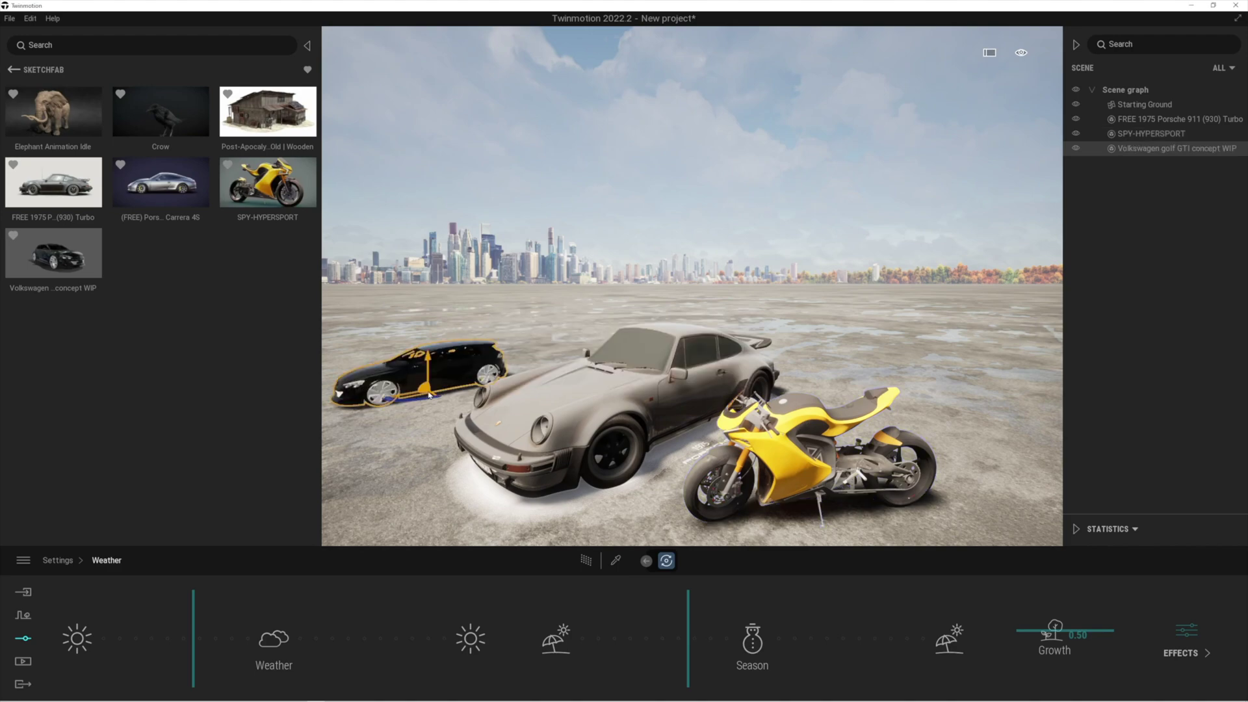
Frame the Volkswagen from the front with the Porsche behind it and render the view with the Path Tracer.
key(a)
right_drag(489, 448, 629, 468)
key(w)
key(q)
key(e)
click(586, 562)
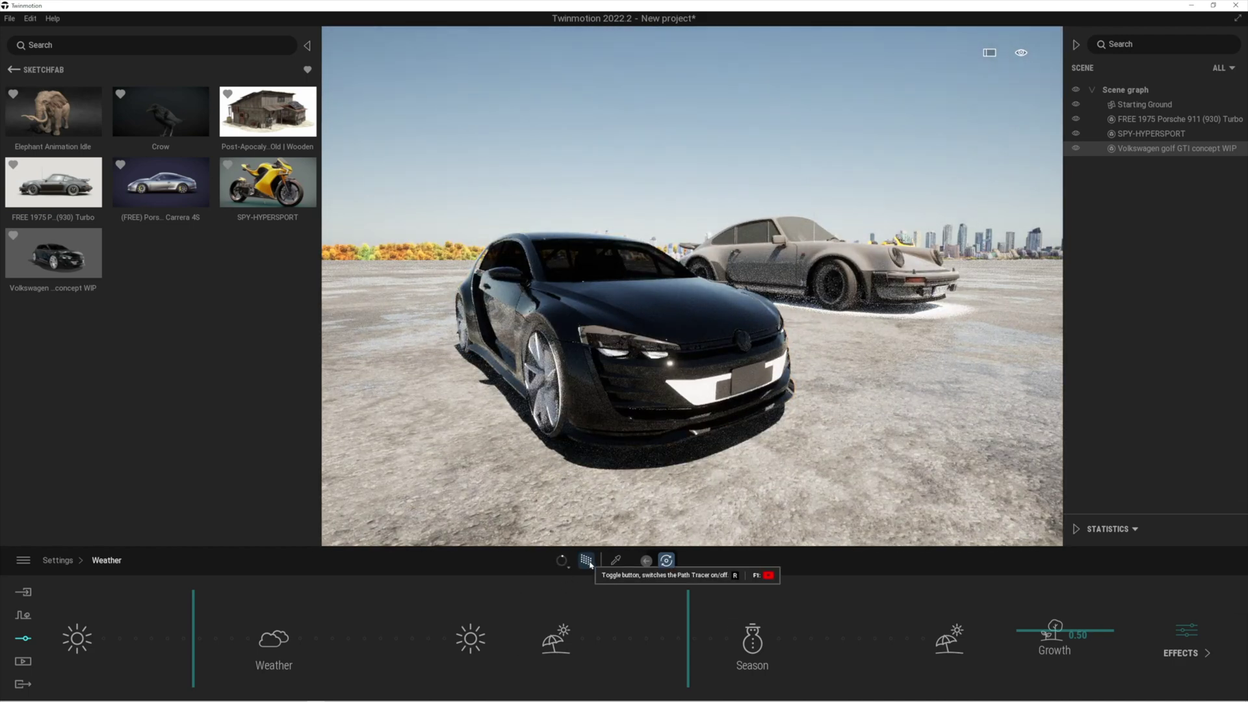
Place the Porsche Carrera 4S from the Sketchfab favourites in the scene.
mouse_move(43, 144)
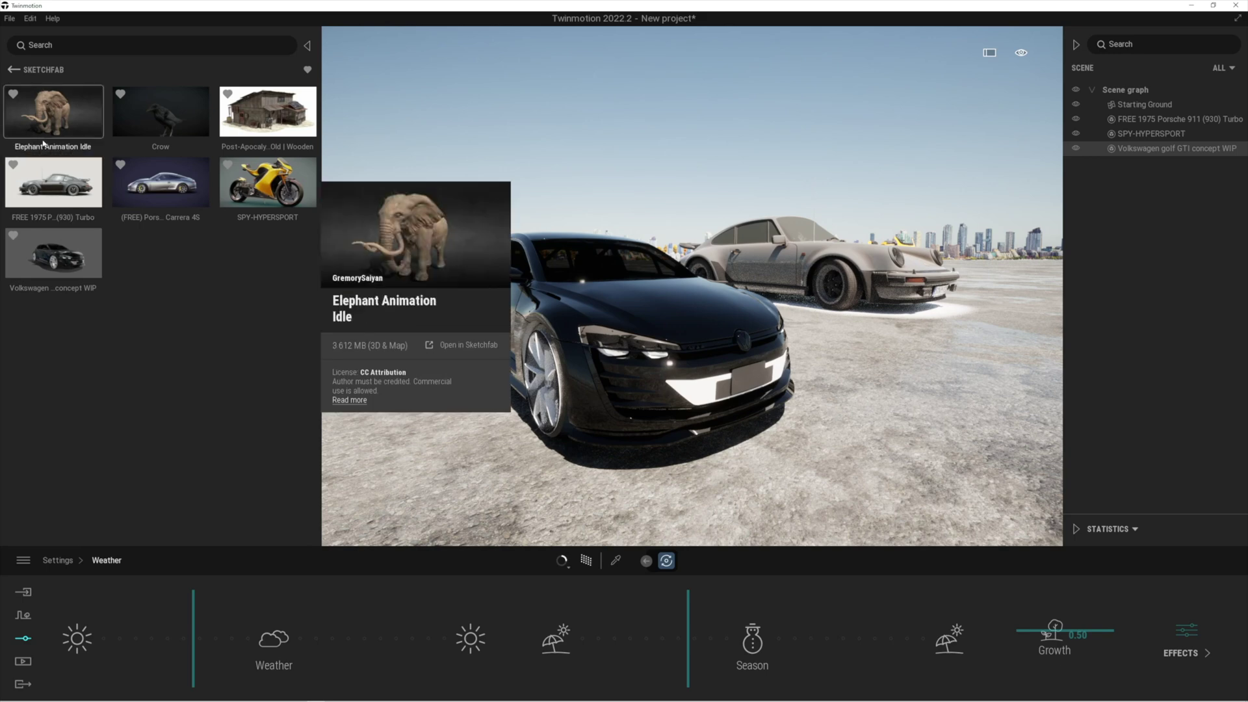
mouse_move(179, 203)
mouse_down()
mouse_move(881, 375)
mouse_move(1047, 382)
mouse_up()
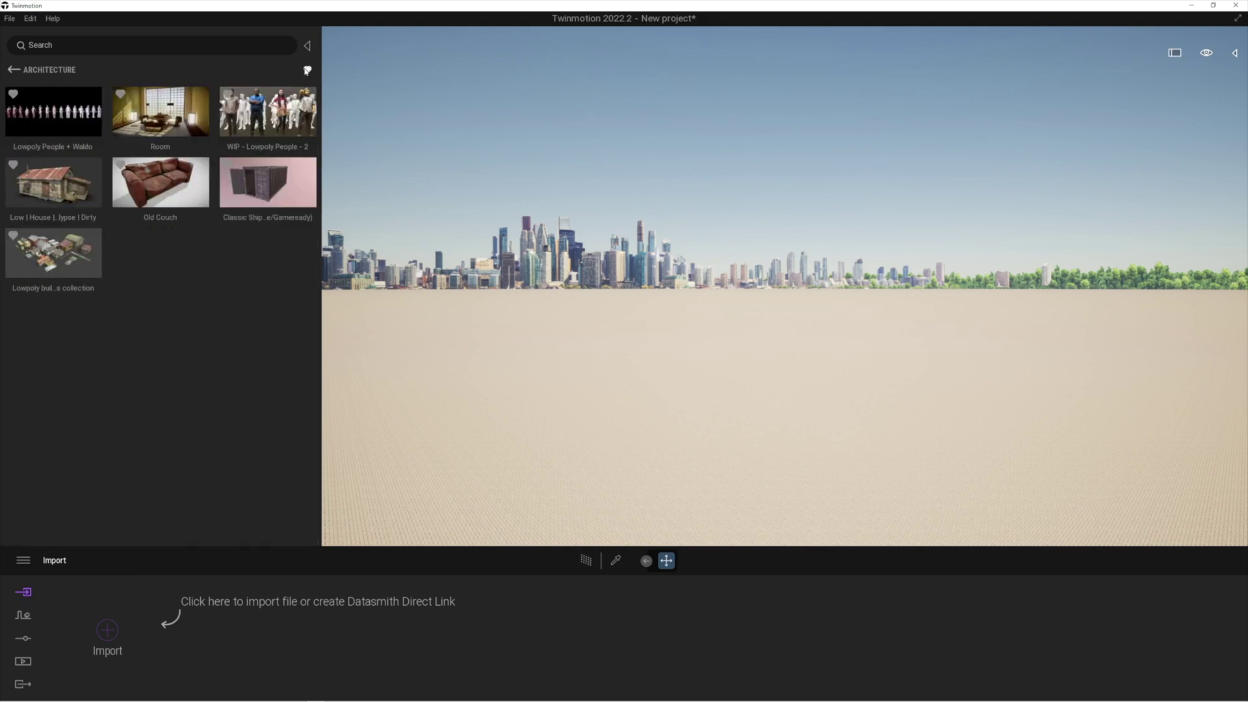
Place the Low | House | Building | Apocalypse | Dirty model on the ground, show the scene graph, and frame the house.
mouse_move(57, 193)
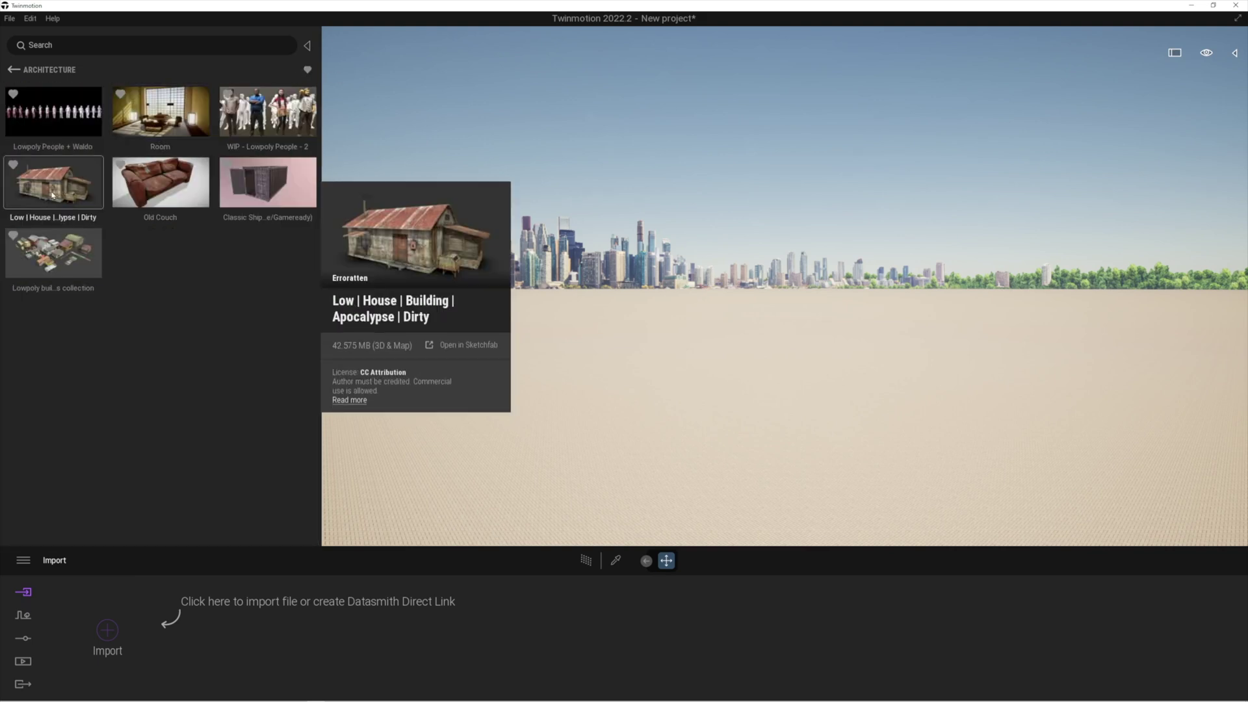
drag(52, 194, 424, 288)
drag(715, 447, 718, 469)
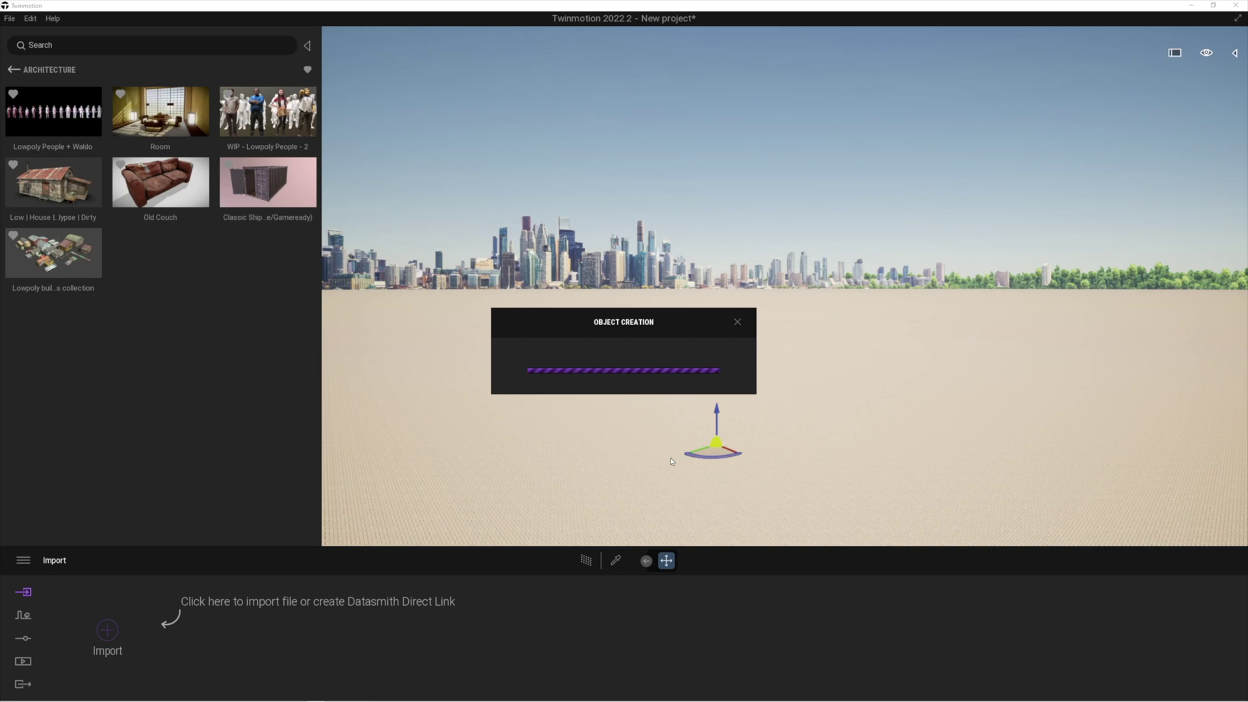
click(1236, 54)
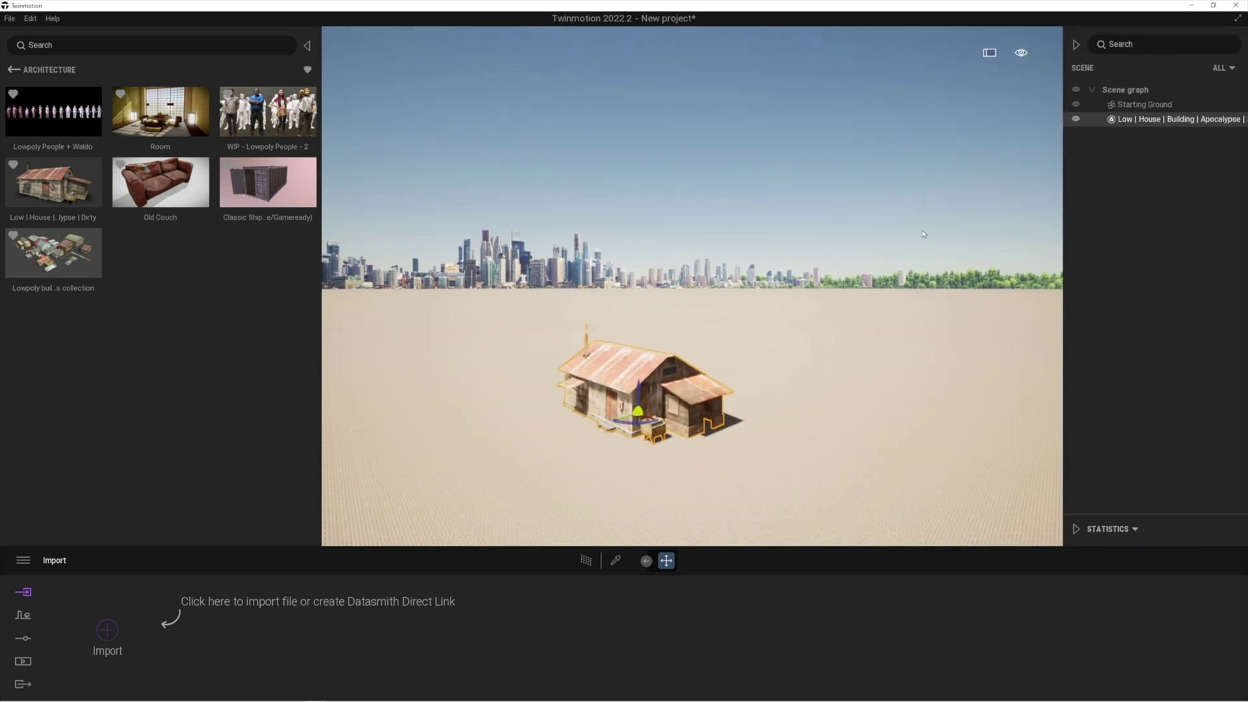
key(f)
right_drag(738, 451, 742, 440)
key(w)
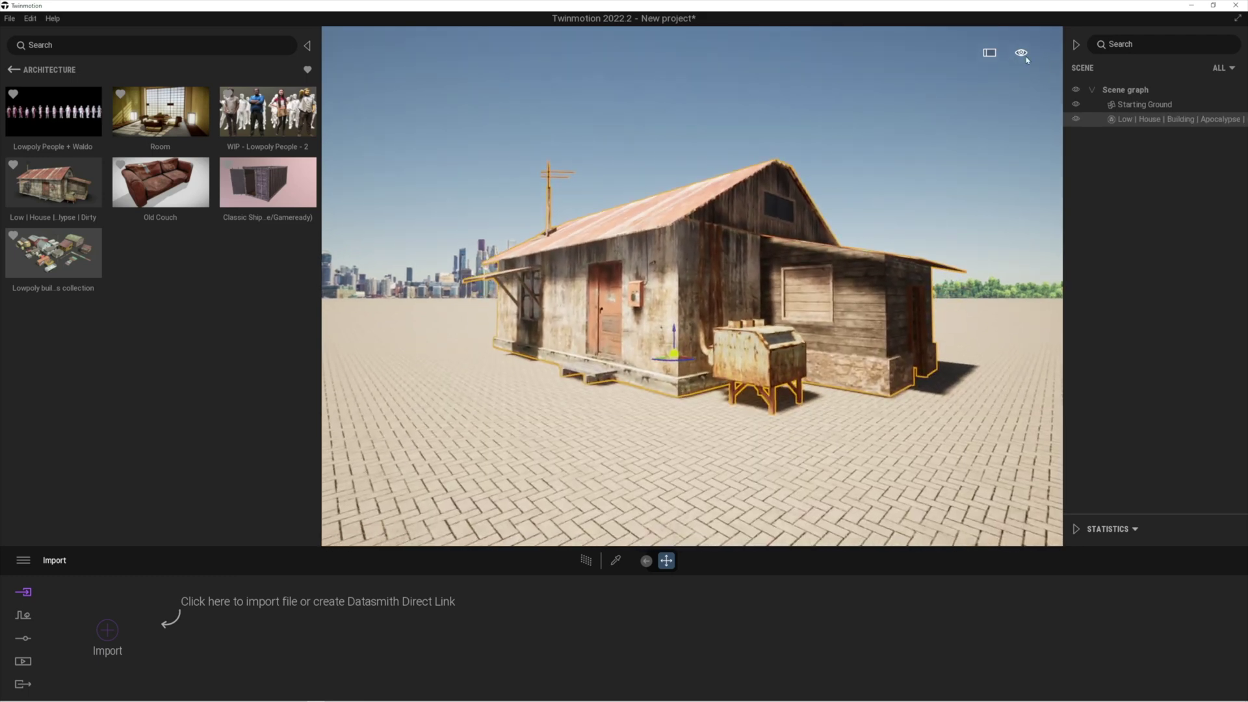
Change the time of day so that low, warm sunlight falls on the gable side of the house.
mouse_move(1026, 81)
drag(961, 142, 961, 114)
scroll(700, 340, up, 1)
key(e)
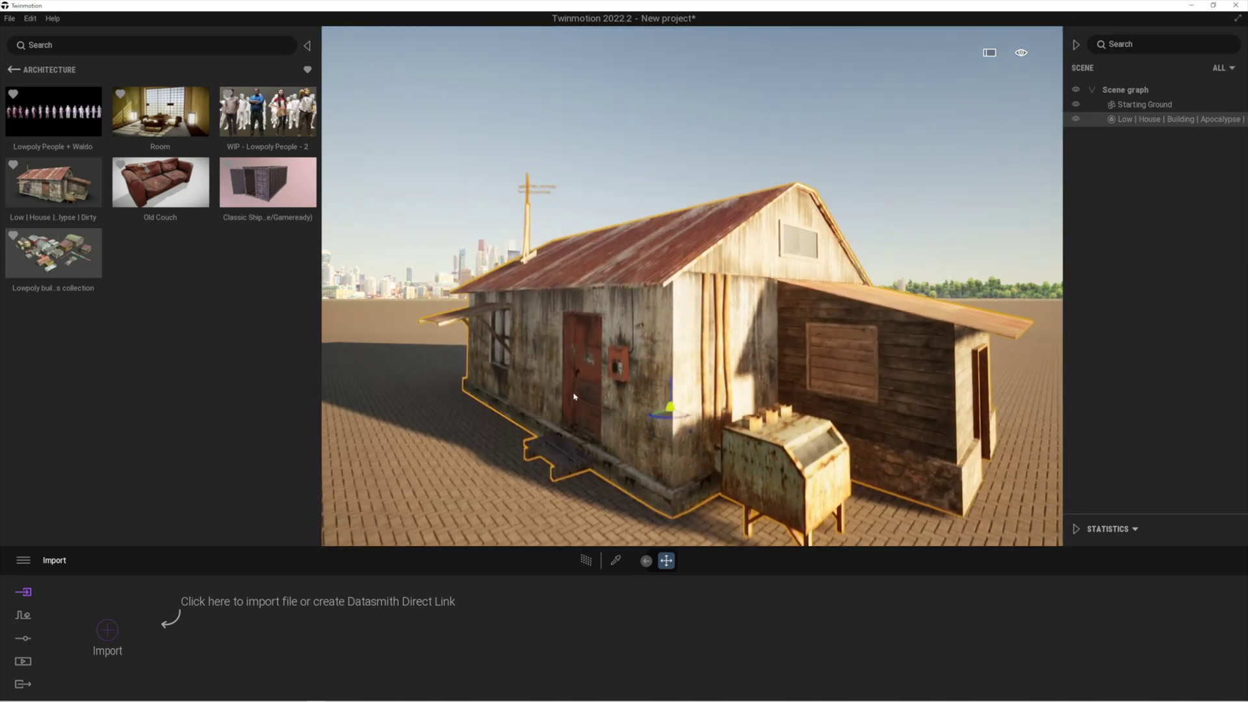
Examine the house's door, window, gable and side porch from several angles.
key(w)
right_drag(574, 468, 539, 426)
key(a)
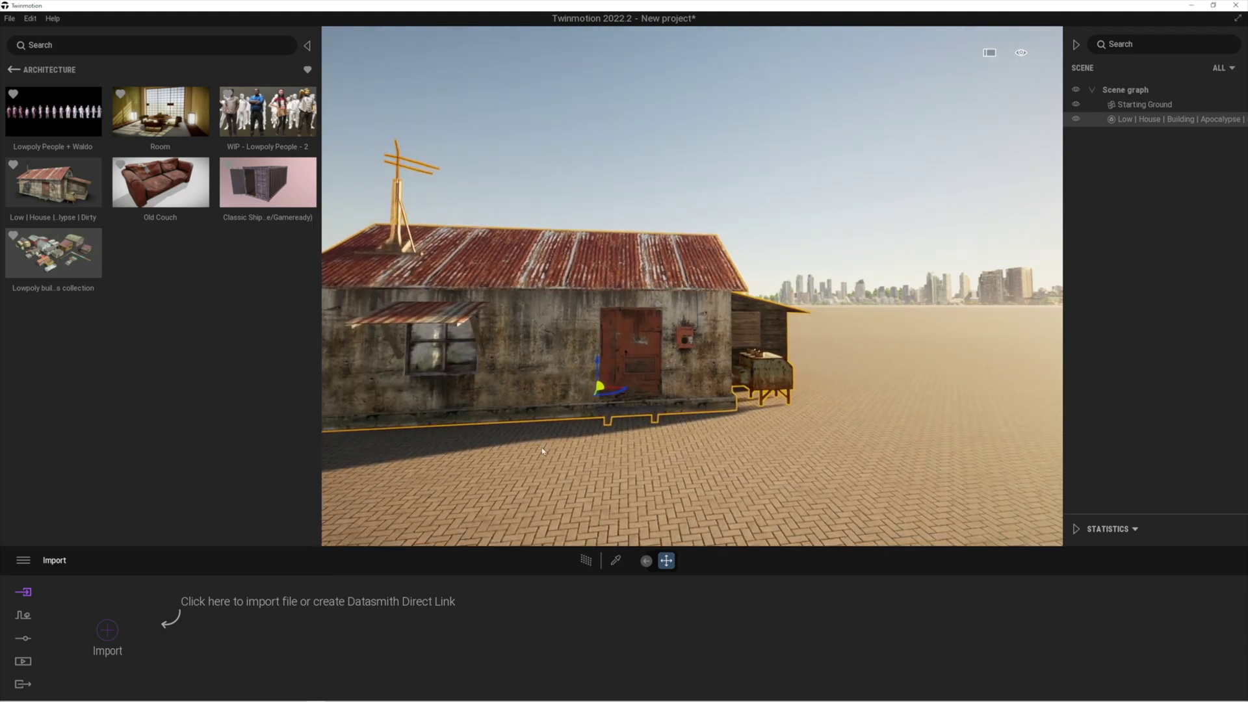
shift+middle_drag(542, 450, 338, 450)
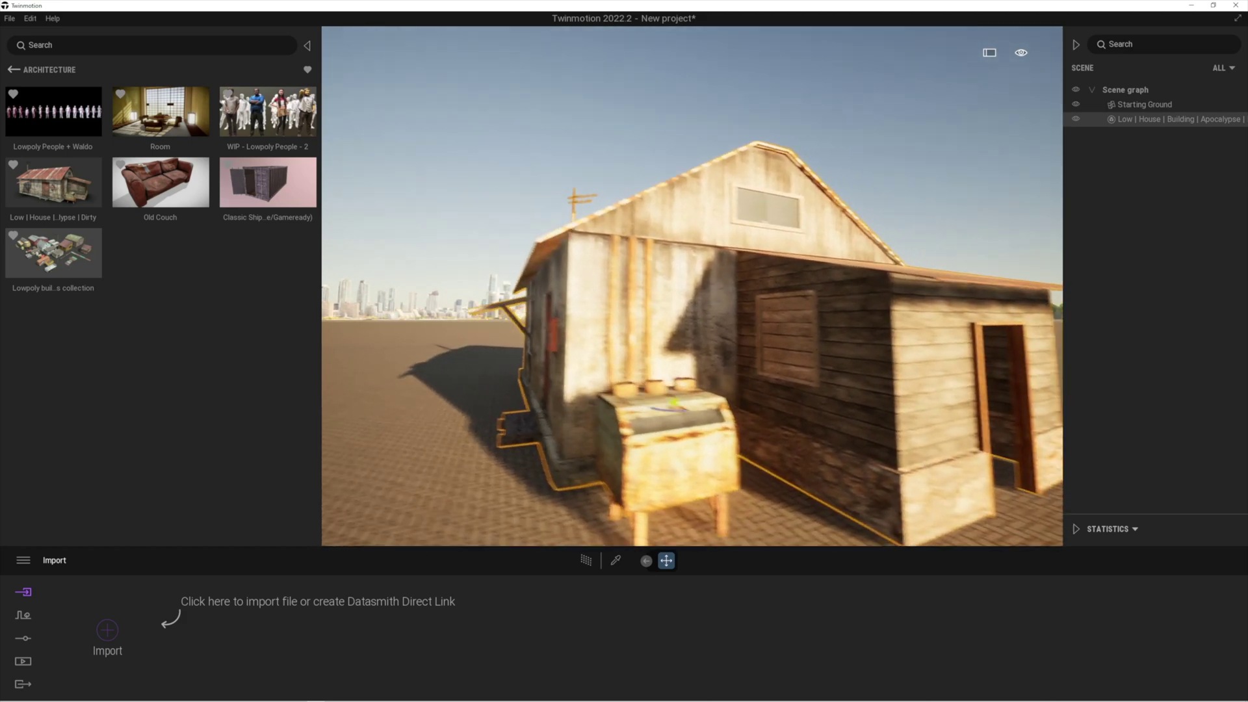
right_drag(455, 450, 506, 177)
Place the Old Couch from the favourited architecture models on the ground beside the house.
mouse_move(257, 125)
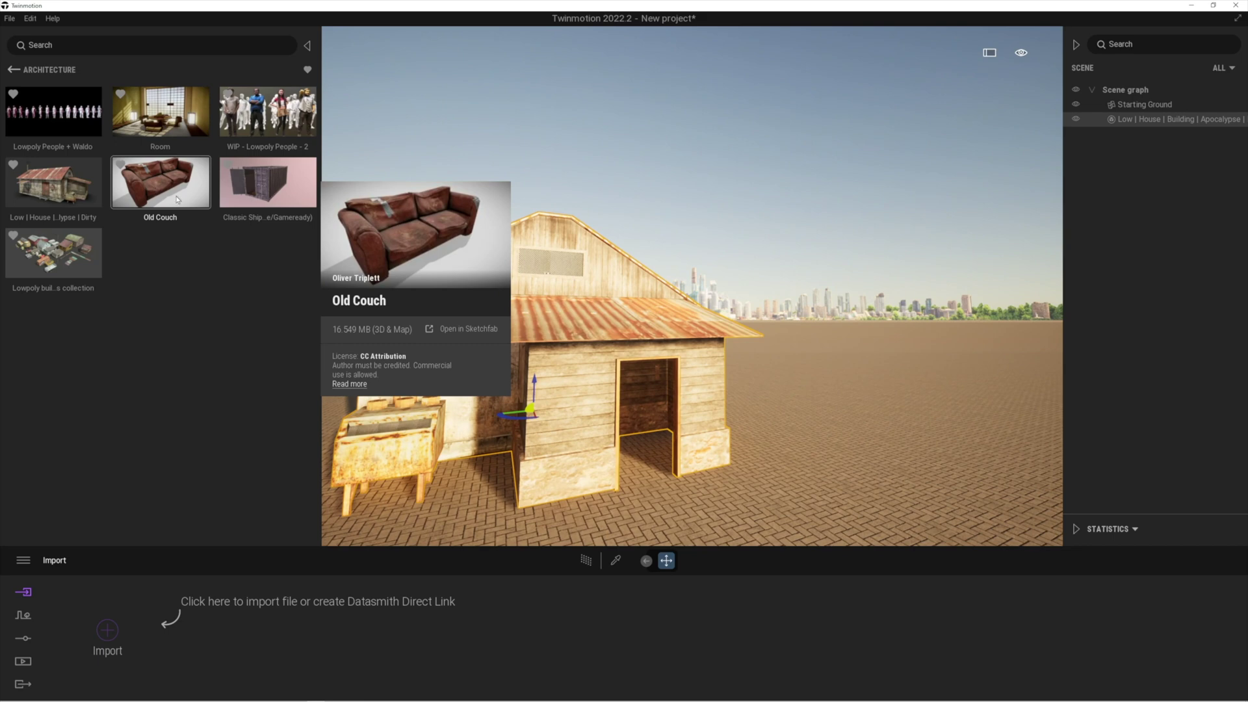
drag(161, 182, 841, 477)
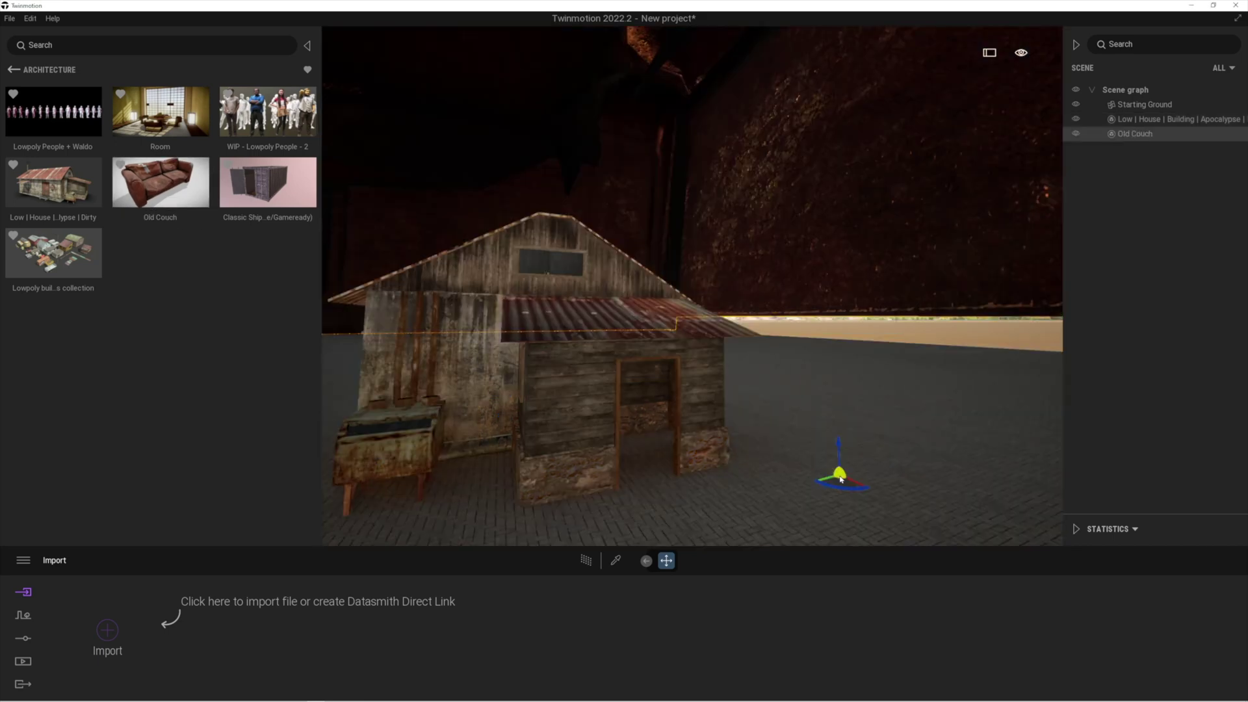
scroll(833, 482, down, 3)
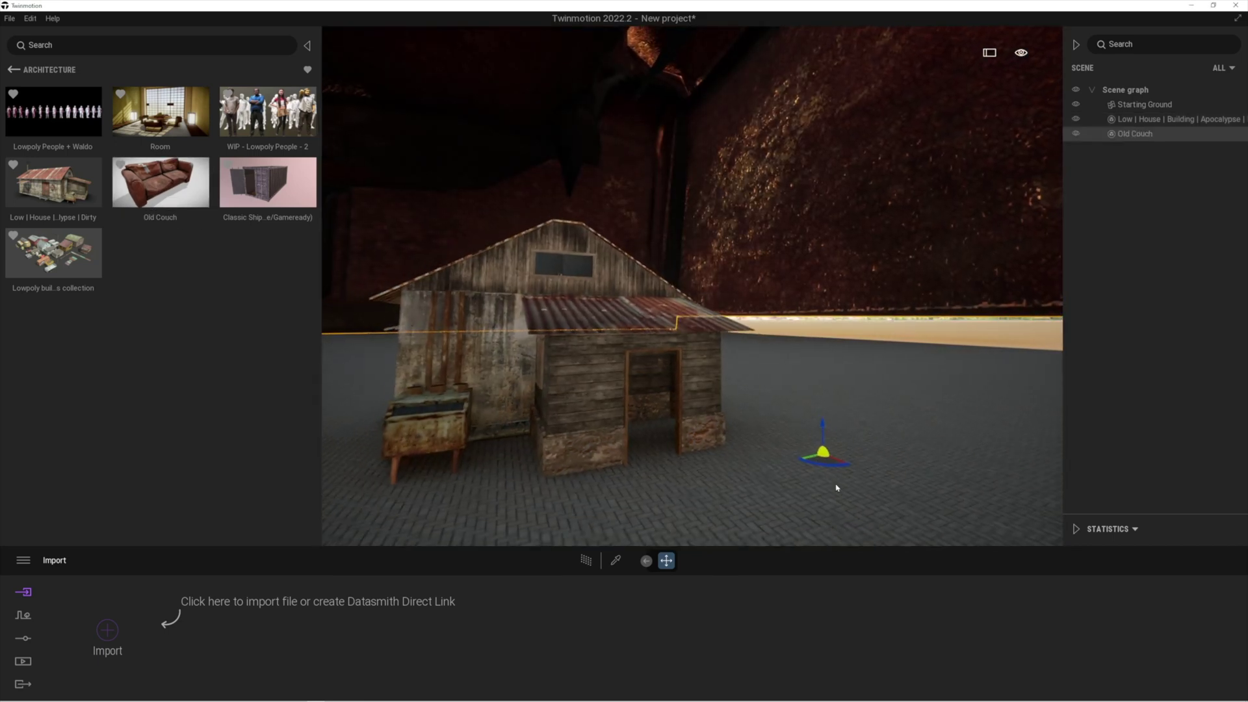
Show the Old Couch's transform values and set its scale to 1% on the X, Y and Z axes.
click(1133, 120)
click(1129, 136)
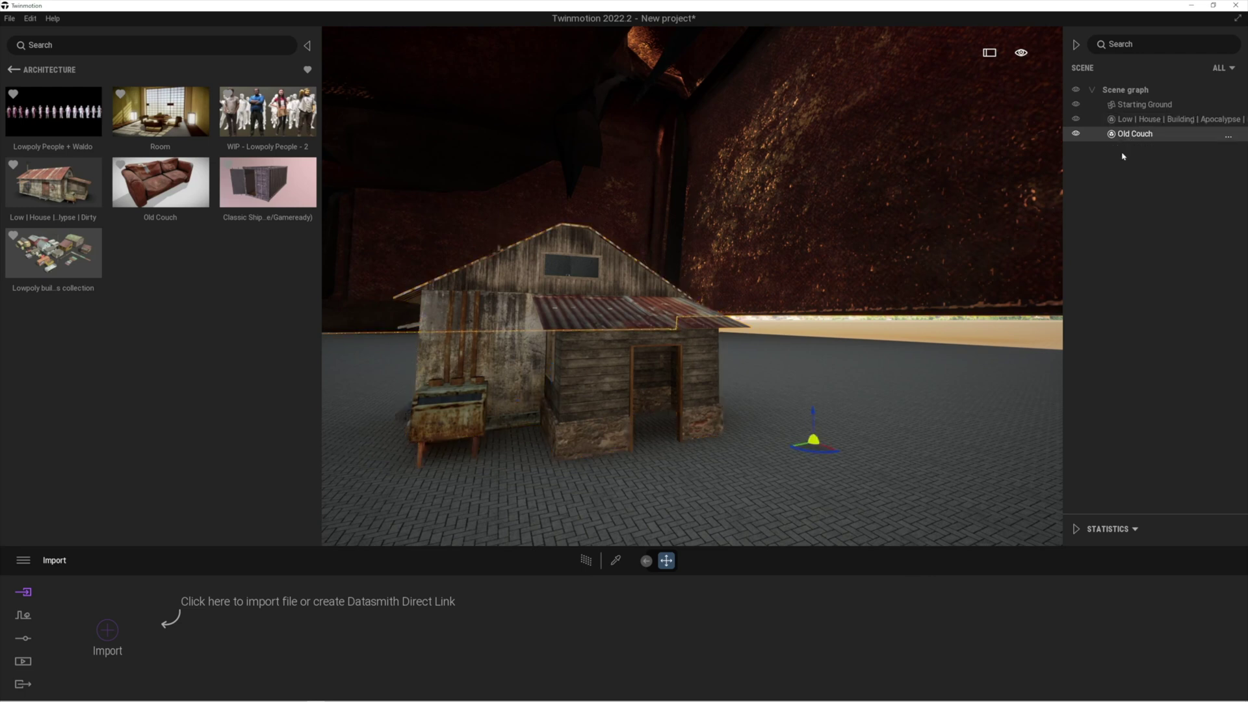
click(1076, 529)
click(1136, 370)
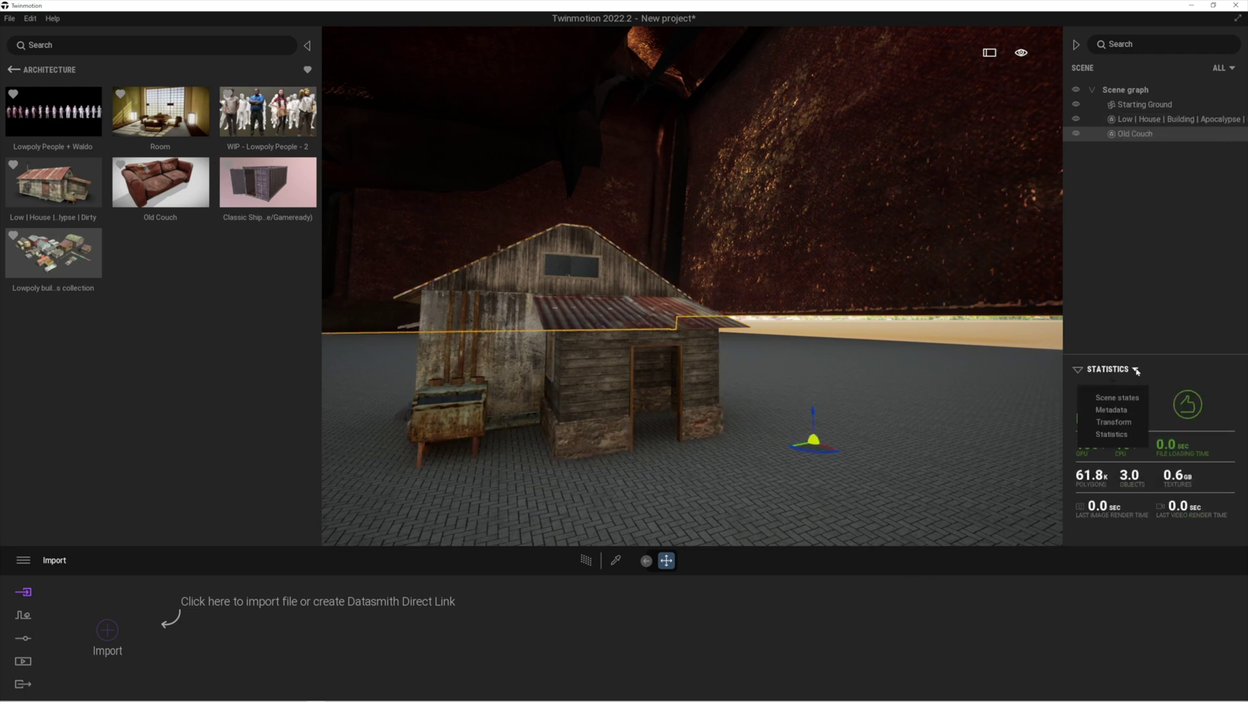
click(1114, 422)
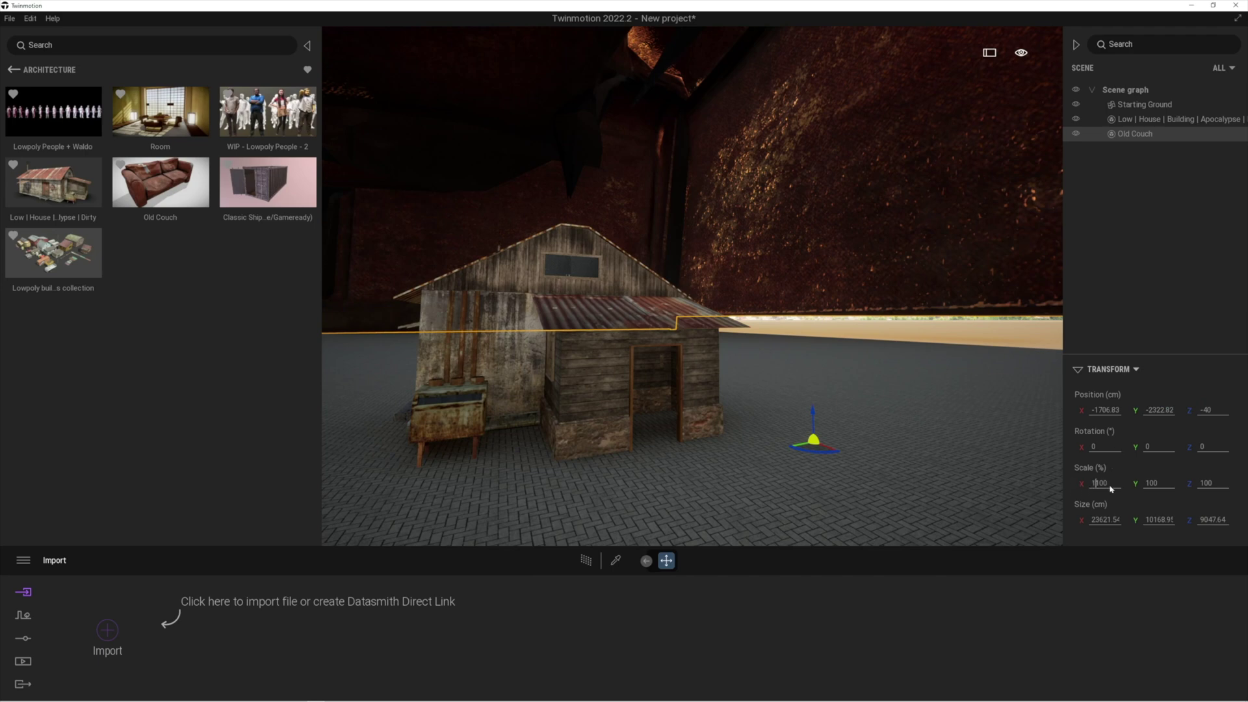
key(Return)
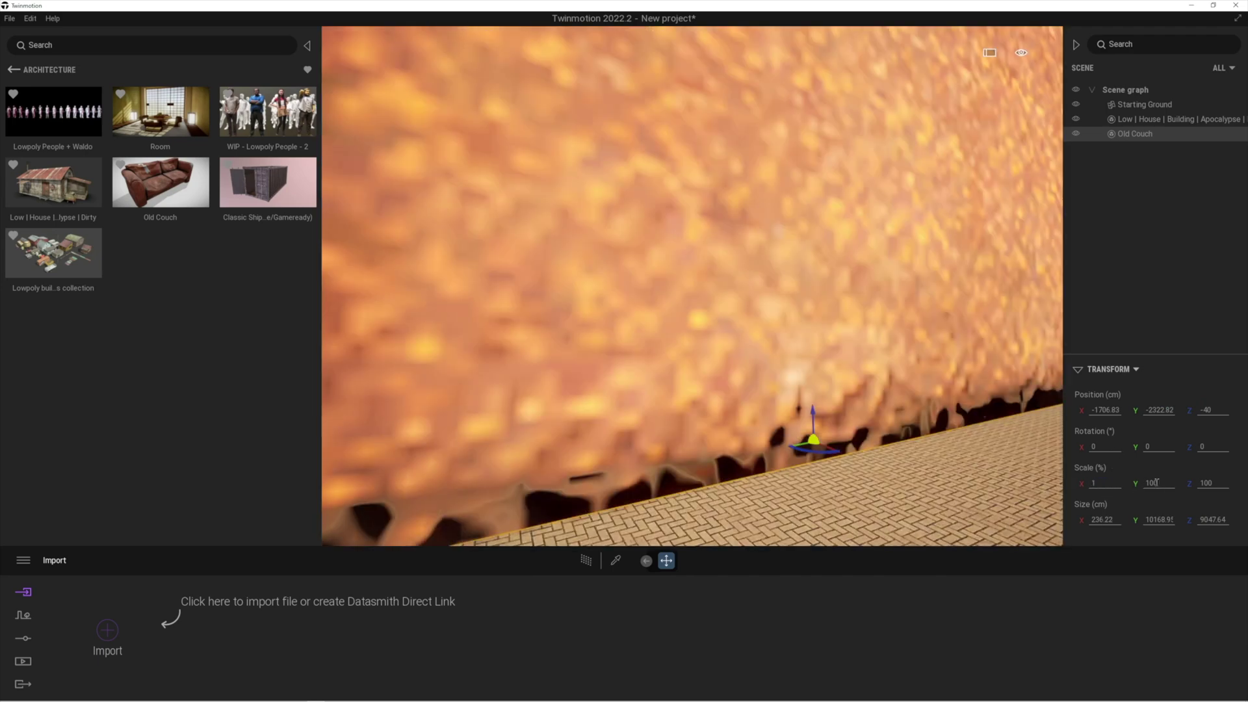
click(1205, 483)
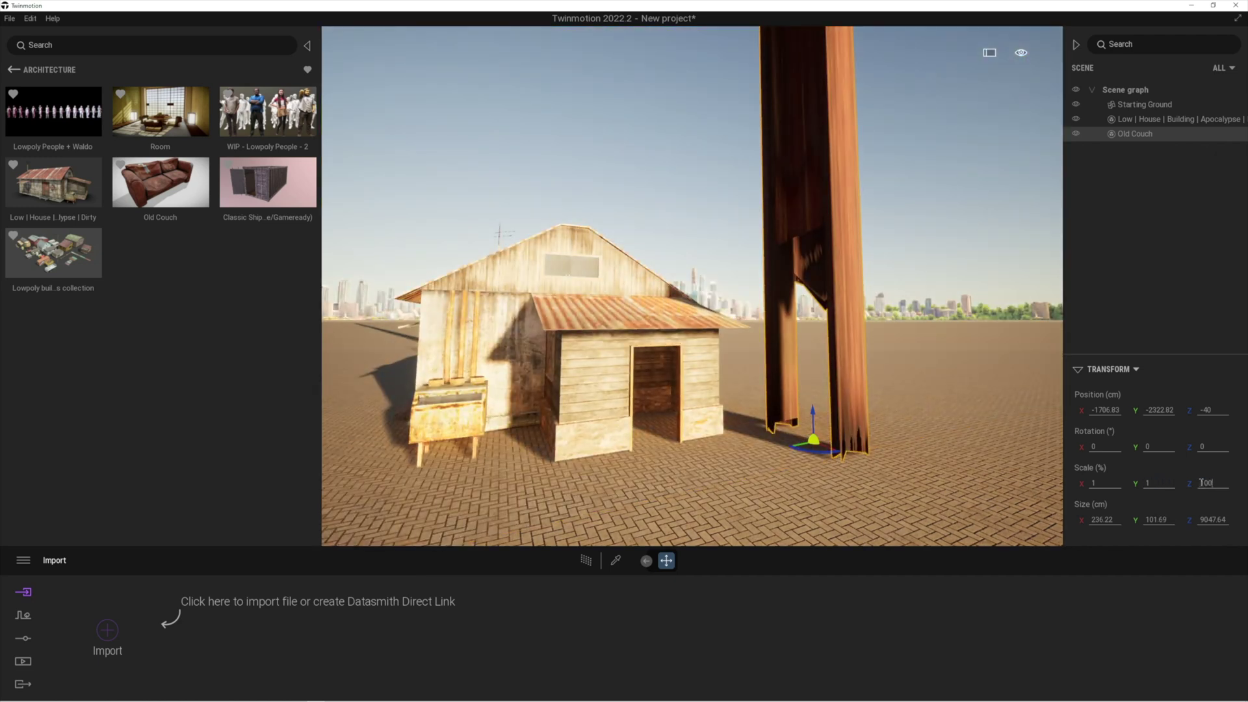
text(1)
key(Return)
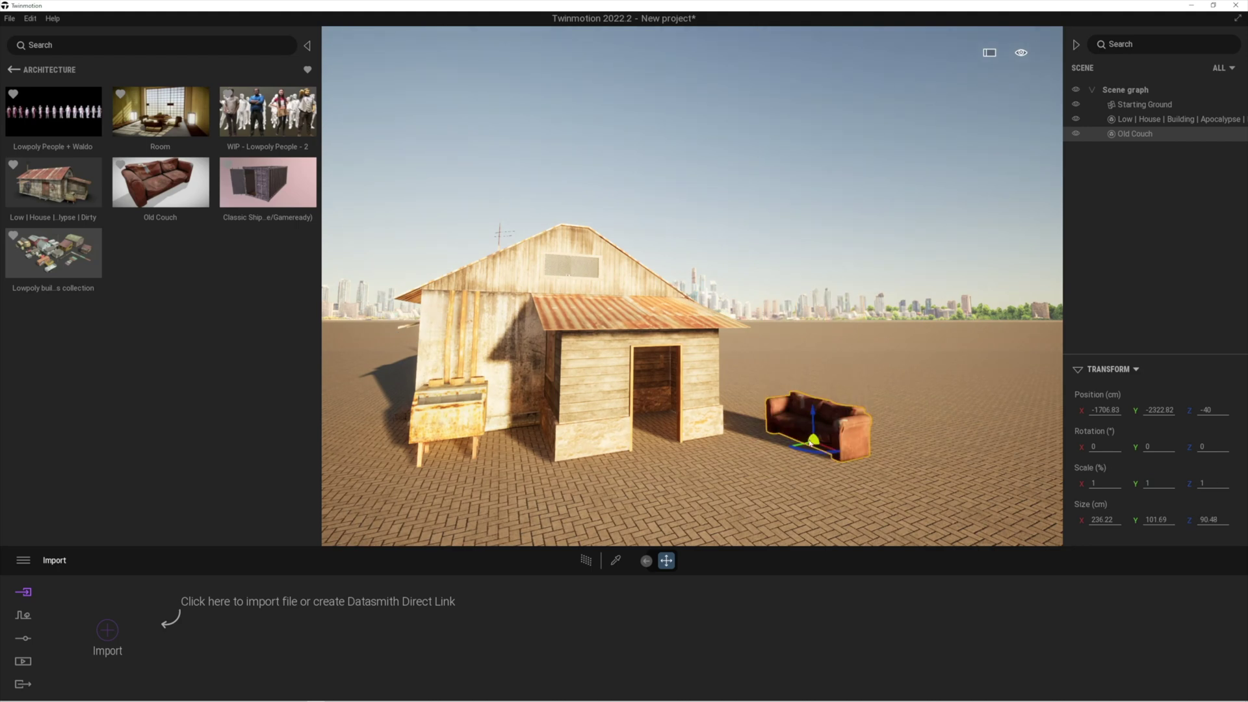
Rotate the couch to -80° about Z, move it close to the porch wall, and frame it from the front.
mouse_move(814, 453)
mouse_down()
mouse_move(865, 454)
mouse_move(793, 443)
mouse_up()
key(f)
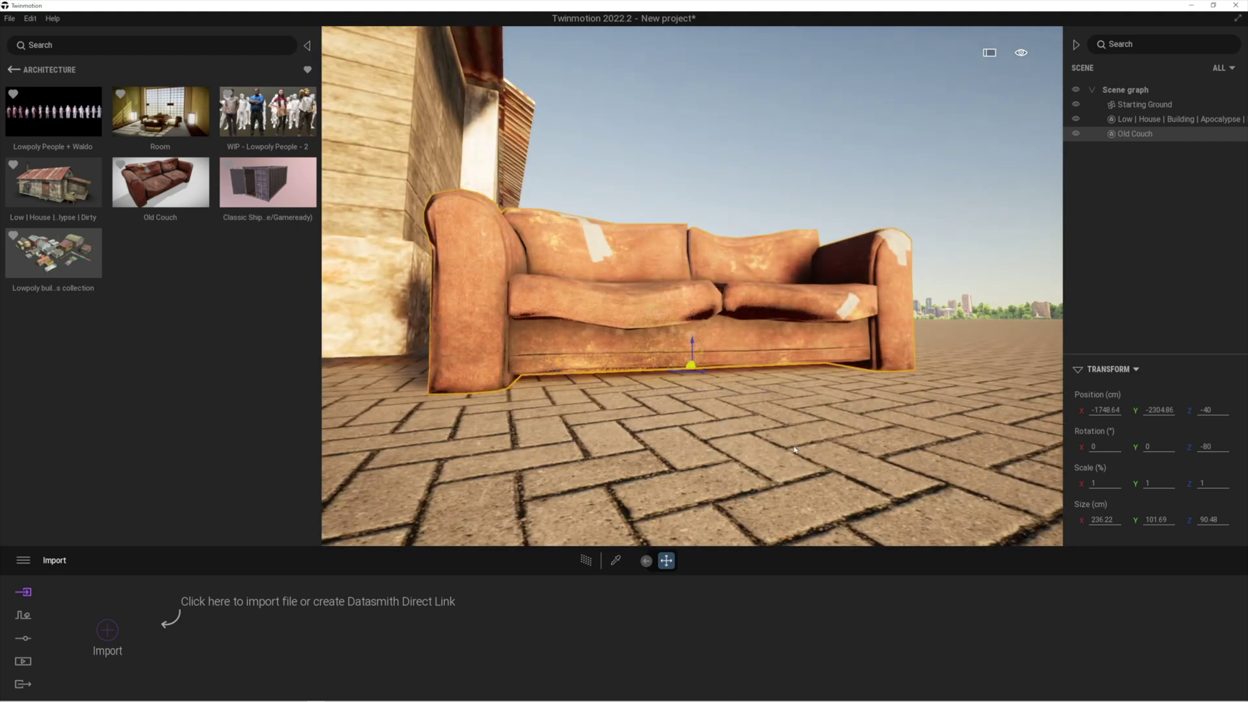
scroll(773, 403, down, 1)
key(e)
right_drag(773, 407, 717, 517)
key(q)
Try darkening the couch's lambert1 material colour to grey 808080.
click(615, 560)
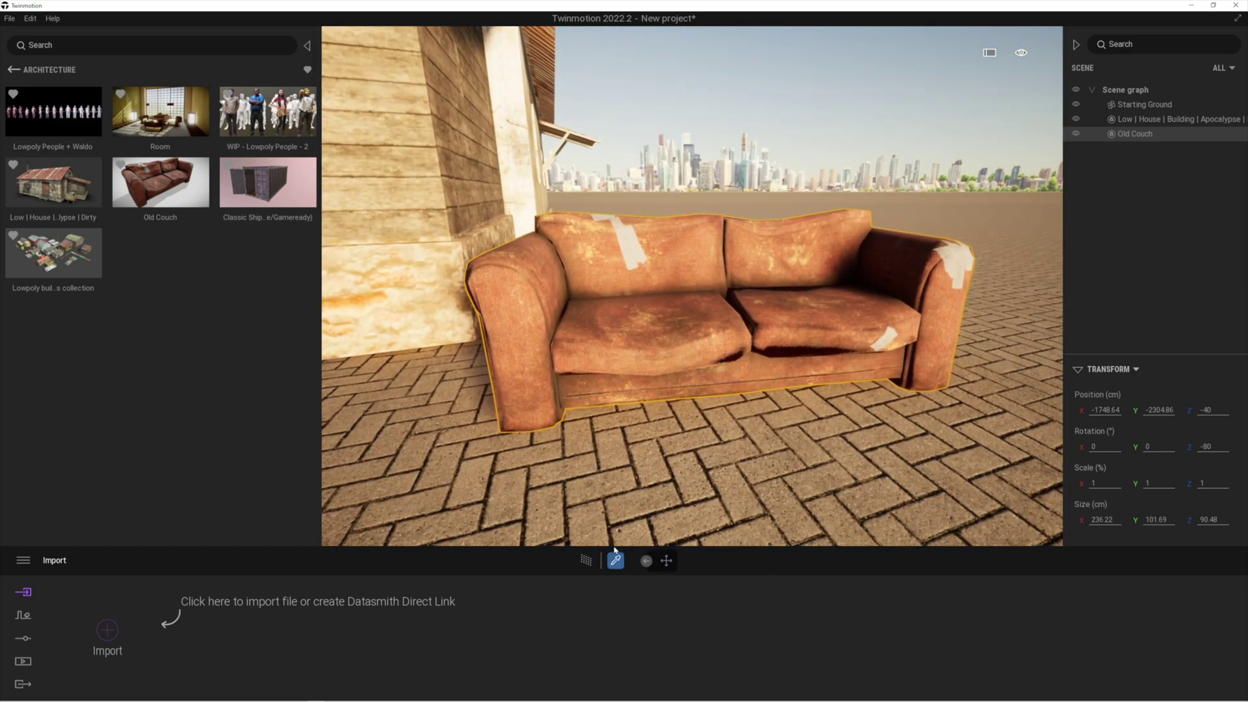
click(667, 343)
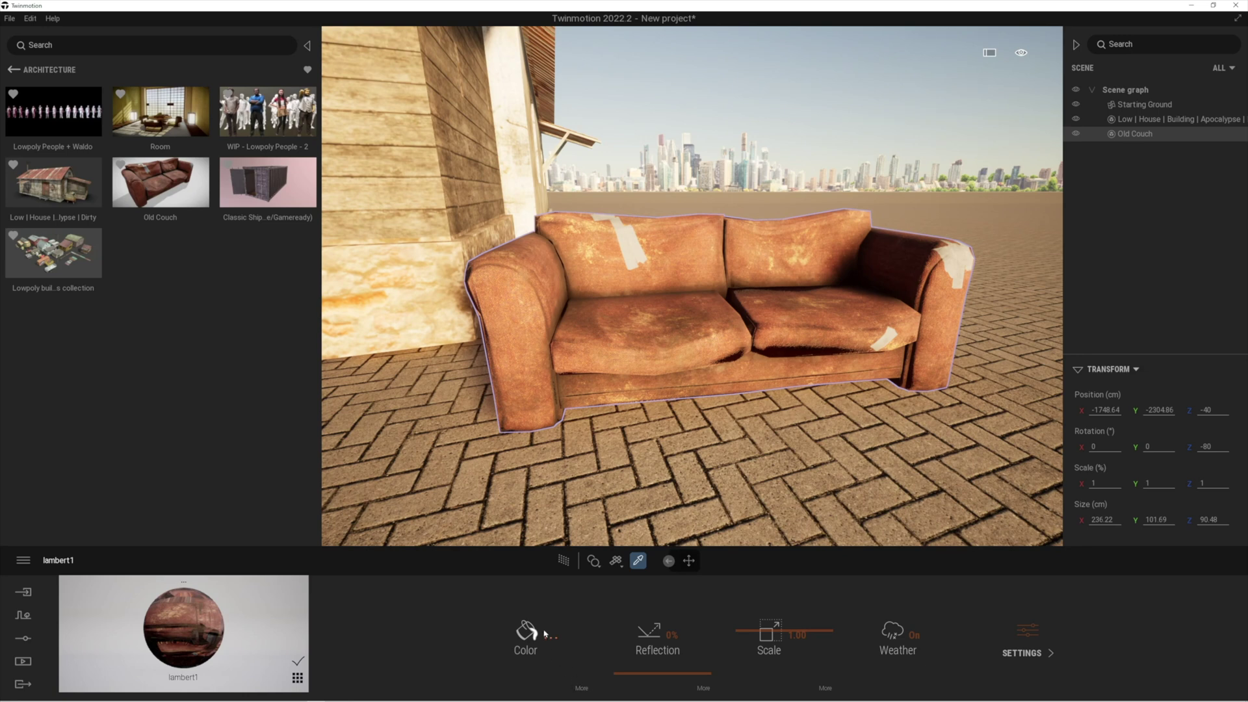
click(545, 634)
drag(728, 252, 1113, 87)
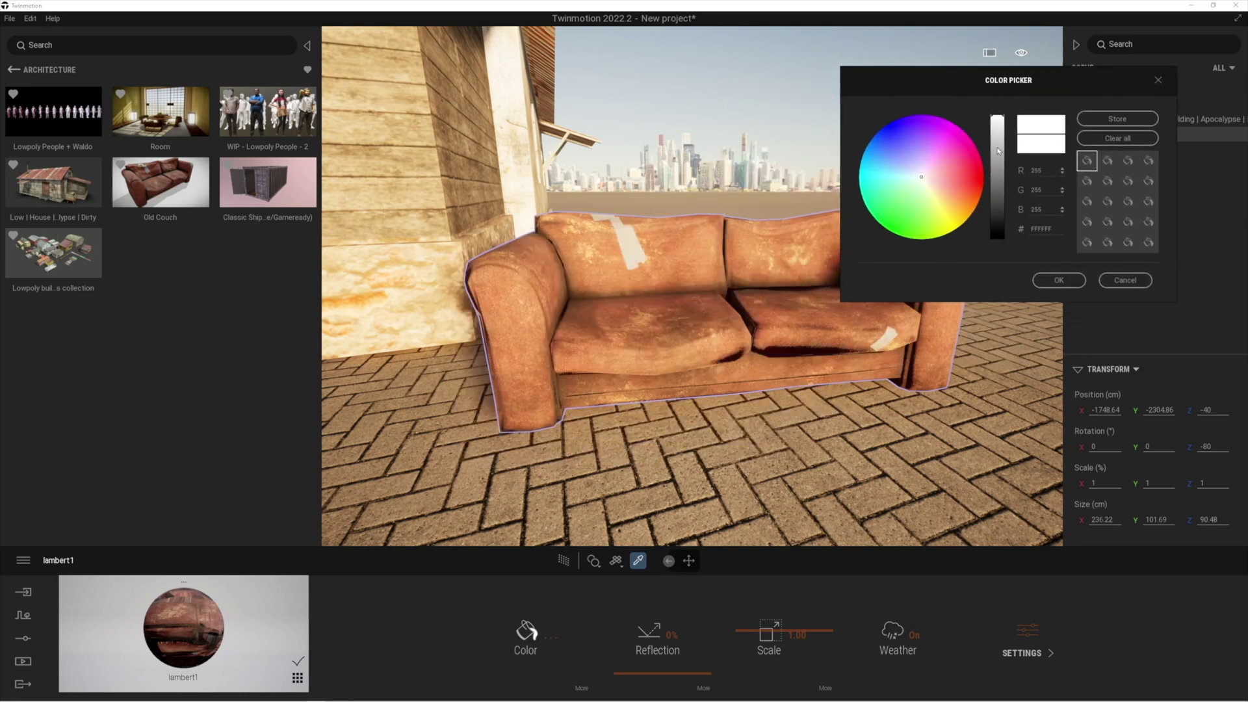
mouse_move(998, 151)
mouse_down()
mouse_move(1000, 187)
mouse_move(1001, 174)
mouse_up()
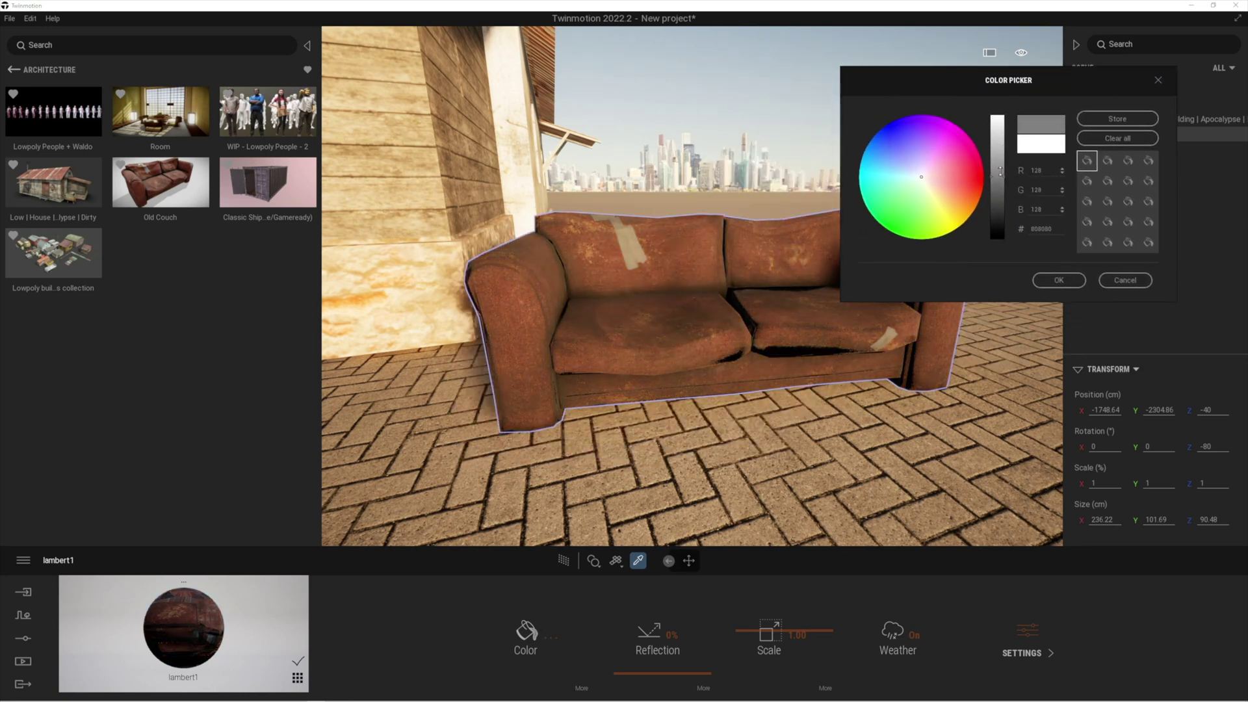
click(1134, 282)
Select the house and sample its Laggue wall material for editing.
key(a)
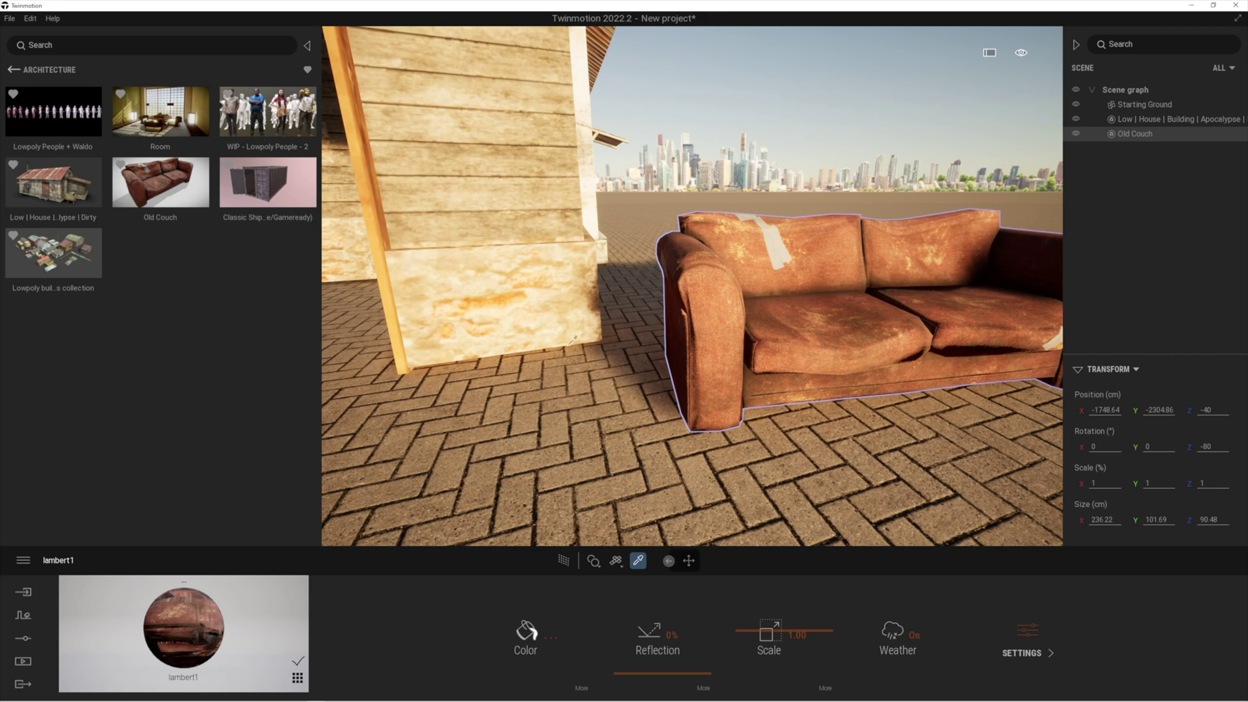
middle_drag(569, 344, 512, 115)
scroll(513, 115, down, 3)
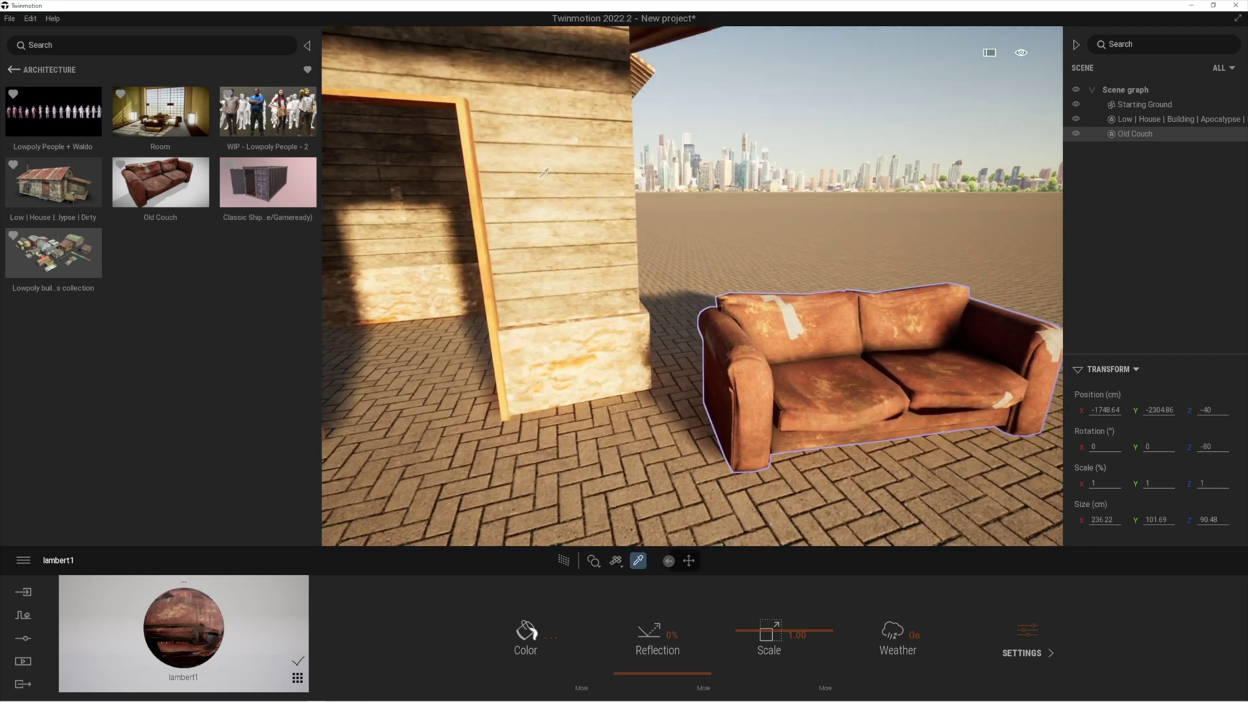
click(1132, 120)
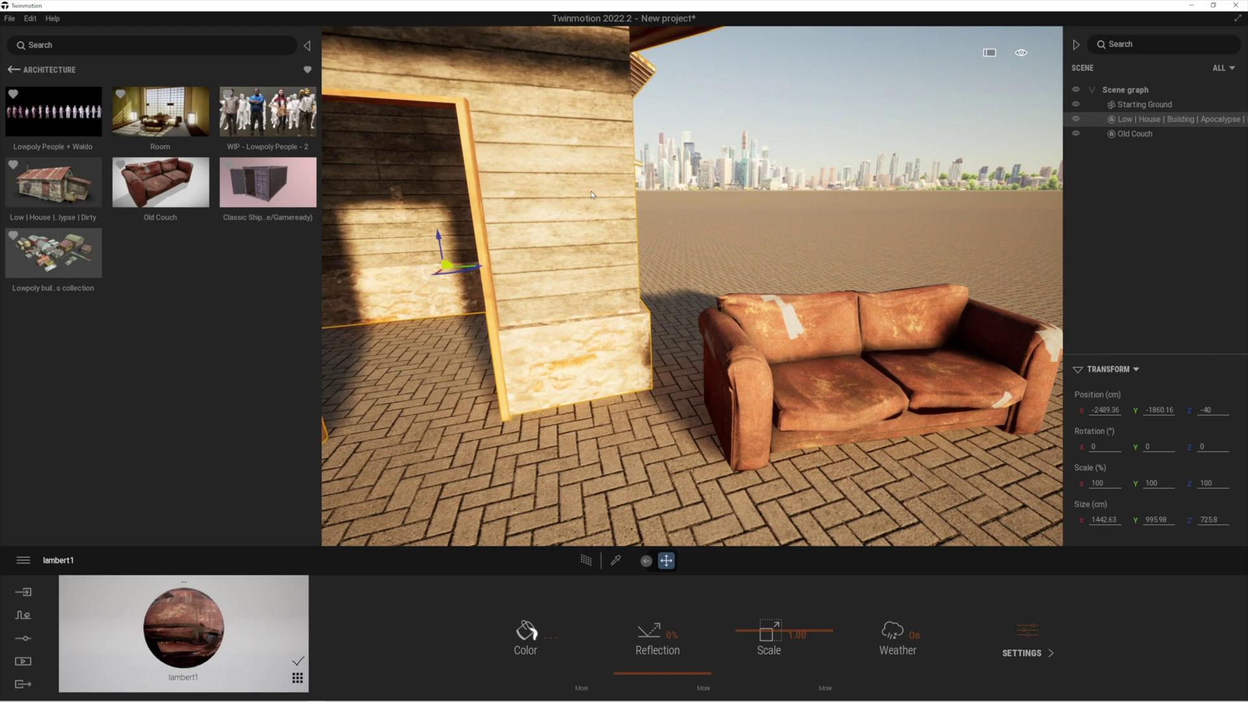
click(550, 275)
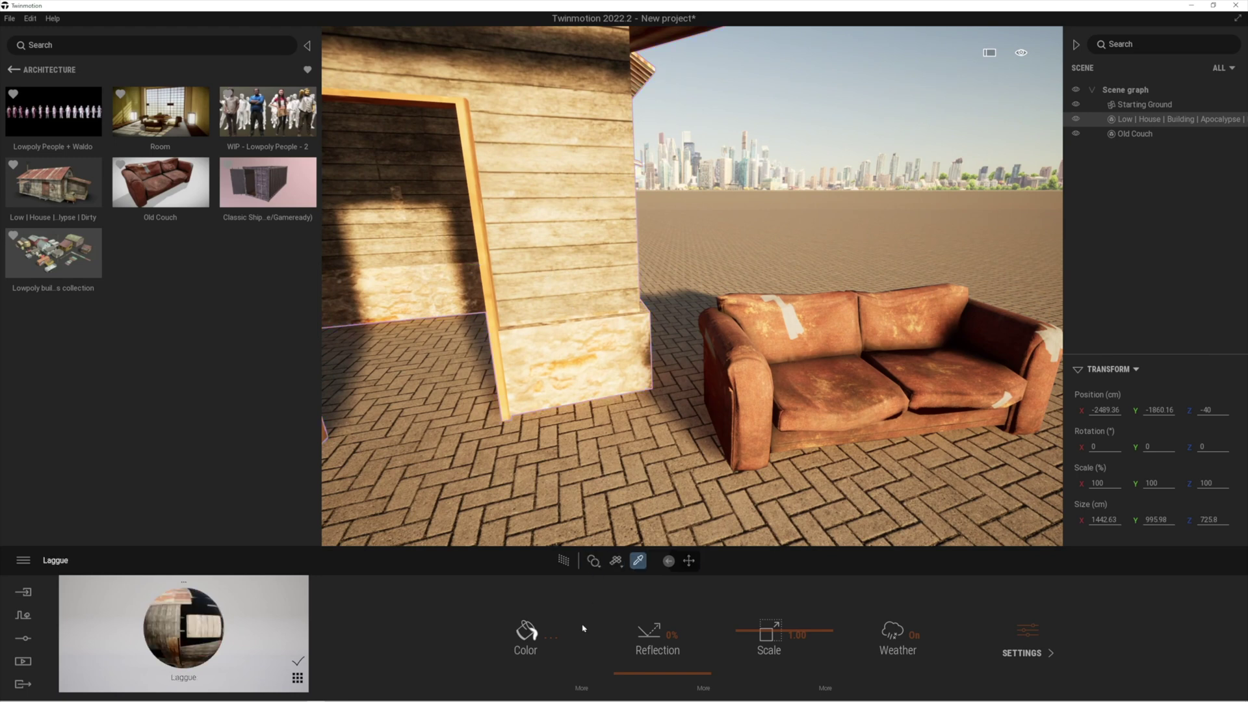
Darken the Laggue material's colour to grey with RGB values of 131.
click(580, 688)
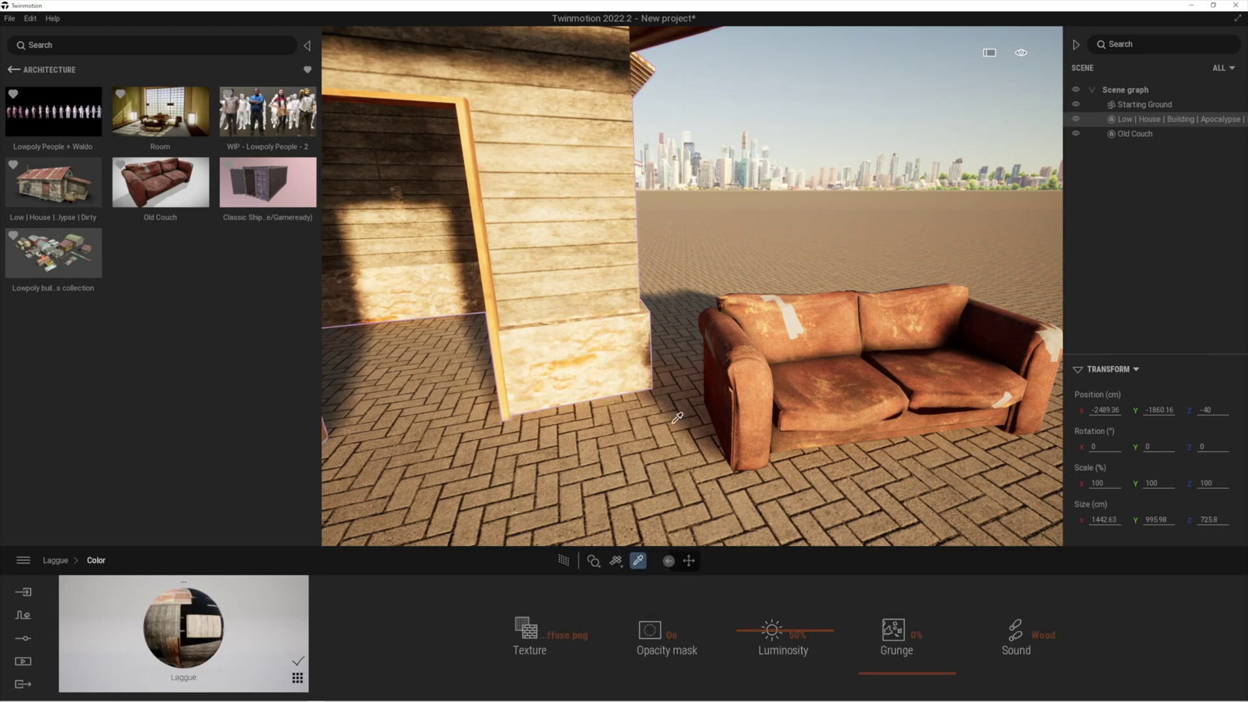
click(555, 636)
click(54, 561)
click(528, 631)
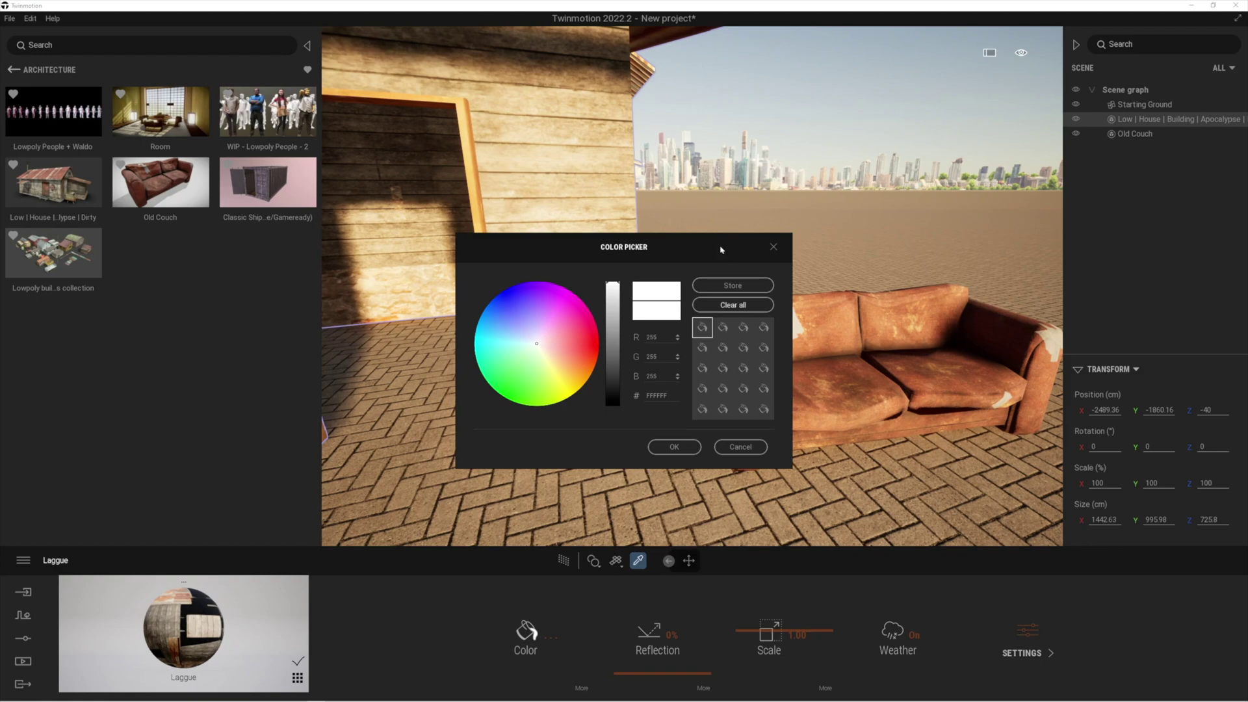
drag(868, 209, 869, 247)
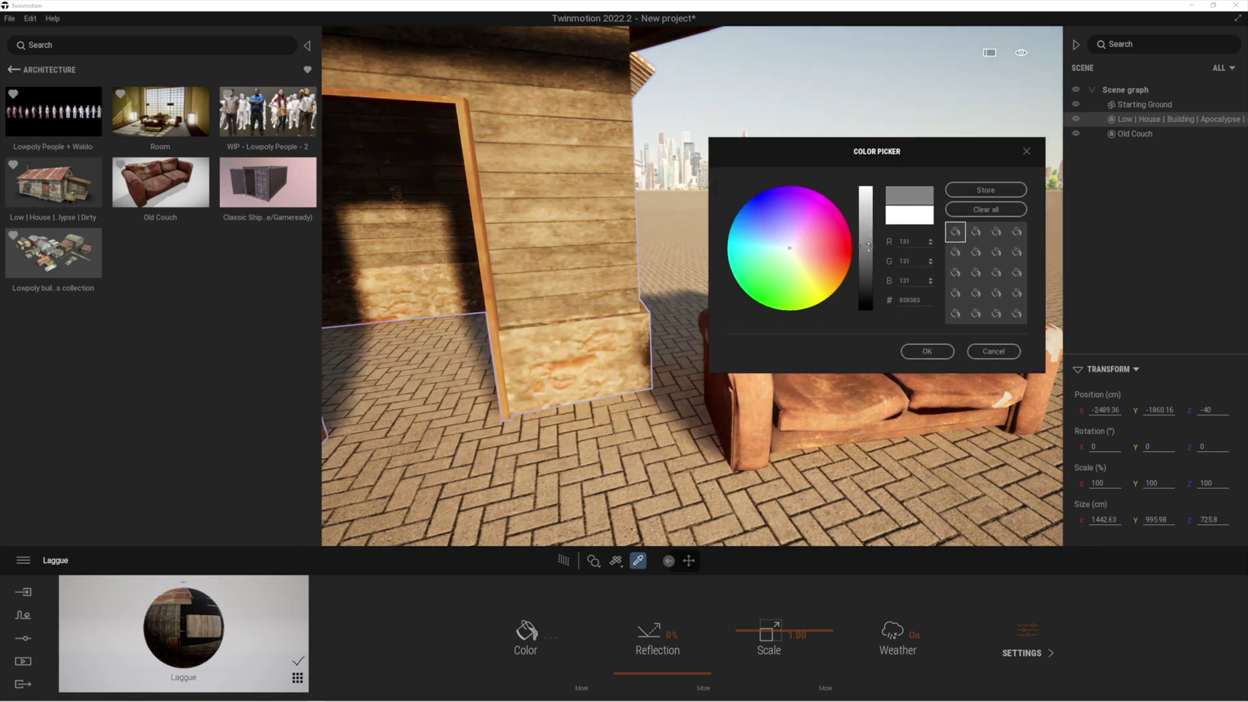
click(931, 352)
Examine the house's porch, gable, side wall and roof from several angles to judge the material colour.
key(s)
key(a)
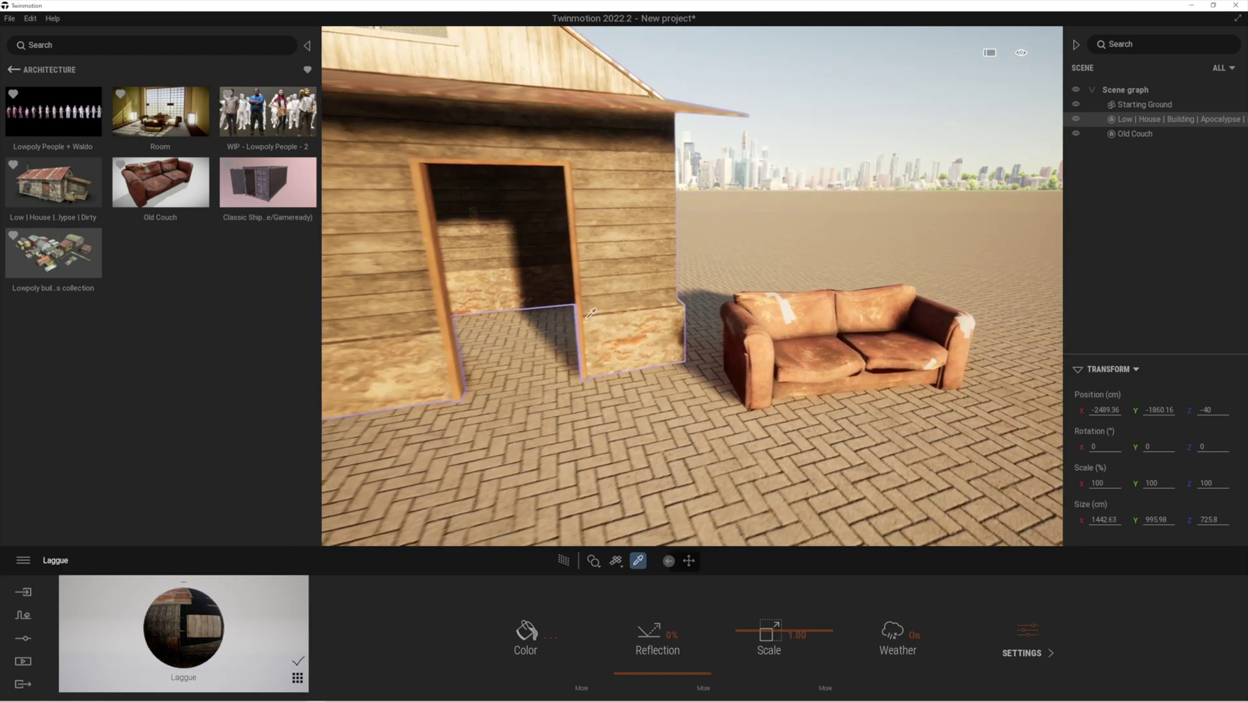
key(s)
key(a)
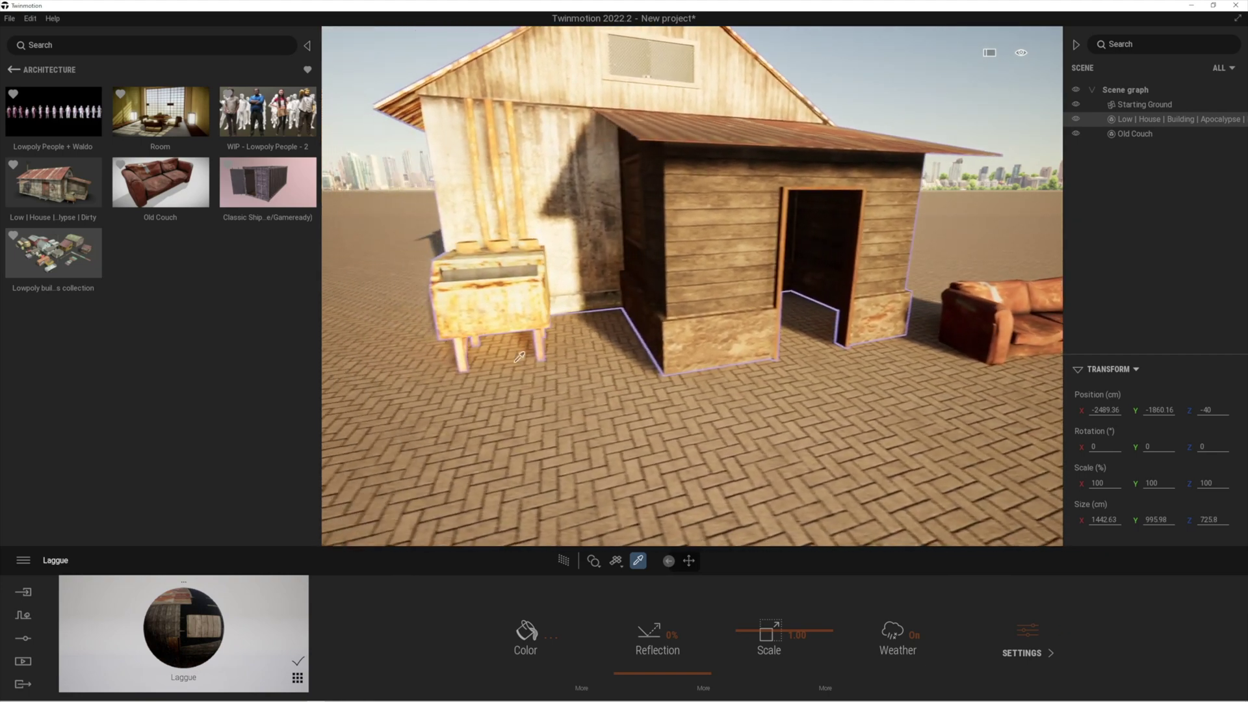
right_drag(593, 327, 689, 299)
key(a)
key(w)
key(s)
key(e)
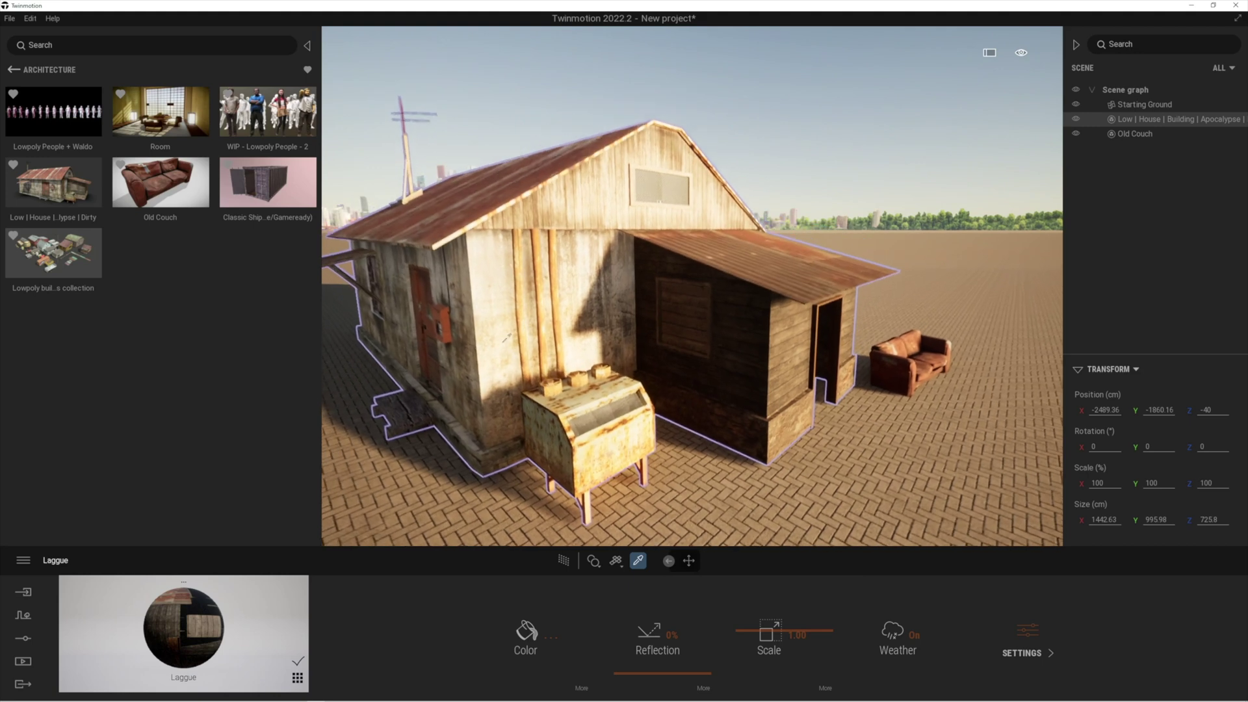
mouse_move(273, 199)
key(s)
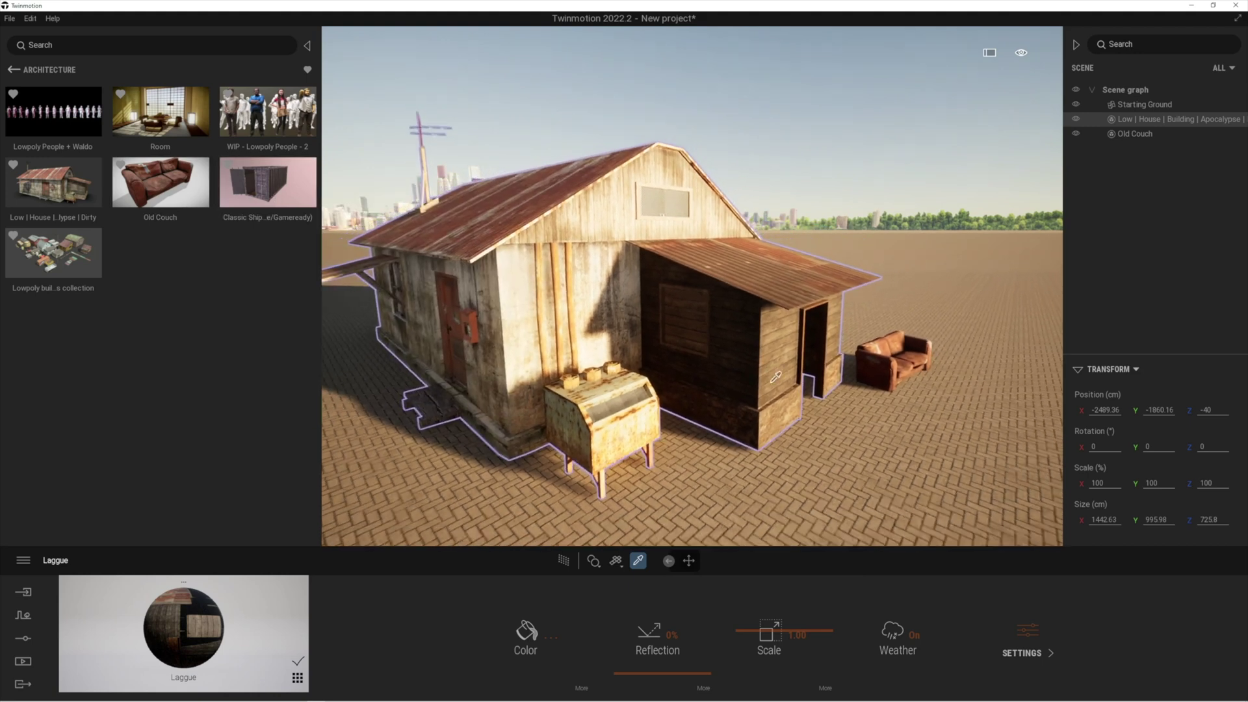
Place the Classic Shipping Container beside the couch and stack three instances above it at about 234.57 cm spacing.
key(Escape)
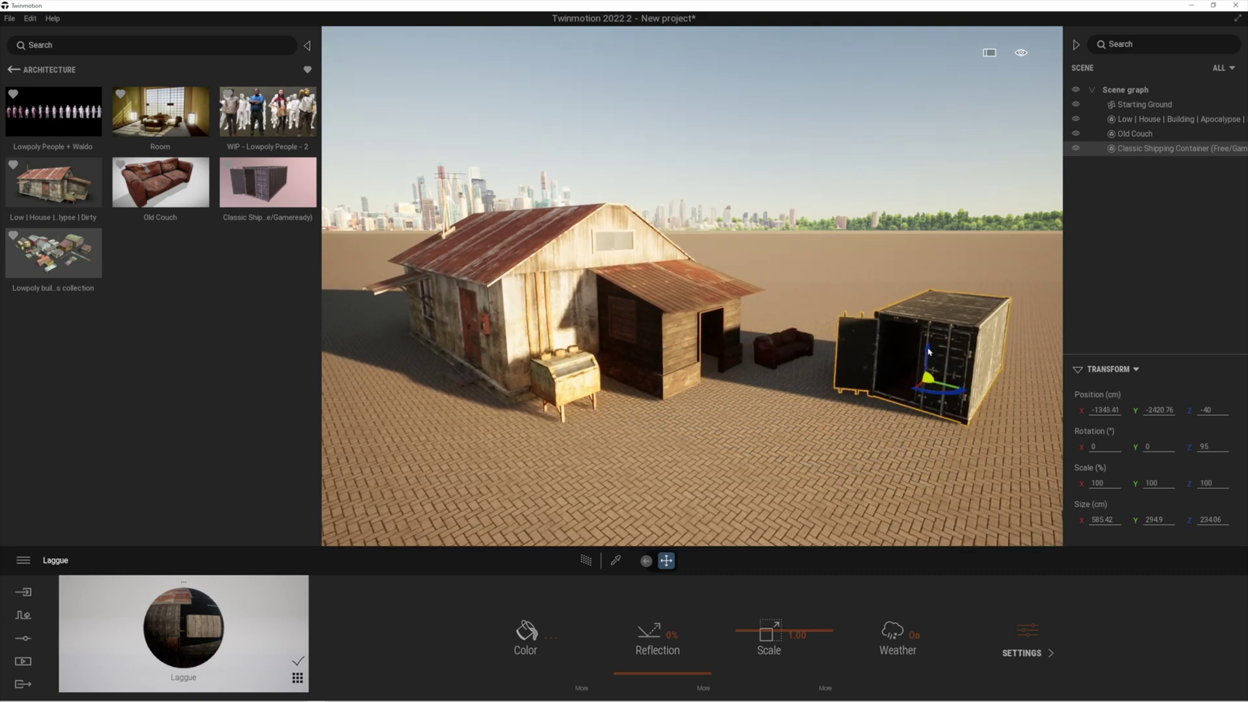
alt+drag(931, 348, 933, 278)
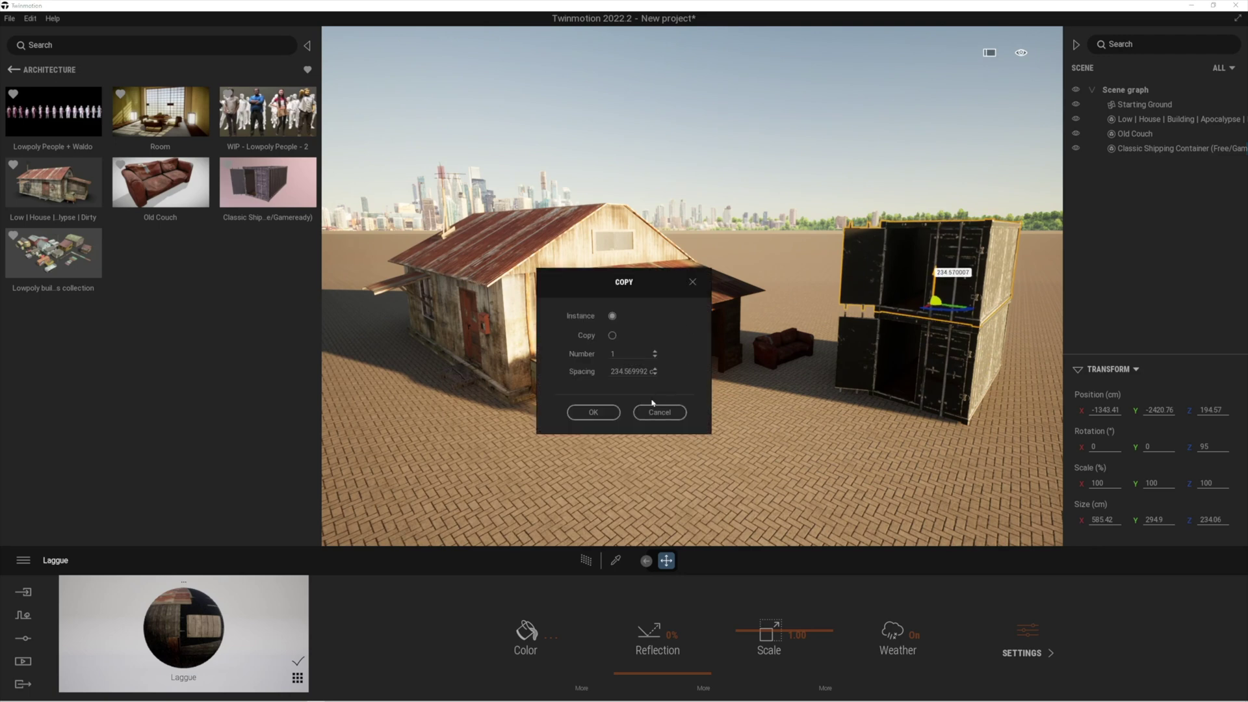
click(607, 417)
scroll(650, 406, down, 3)
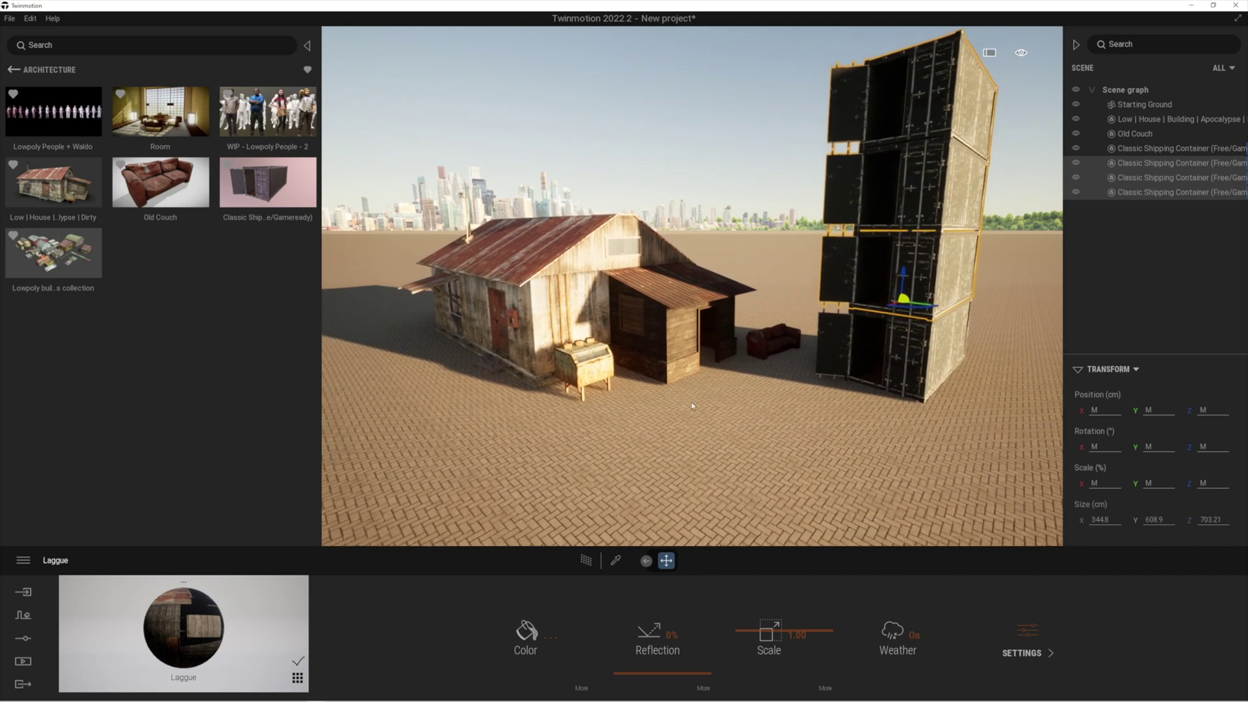
Select all four stacked containers and duplicate them sideways as two instanced rows at 287.82 cm spacing.
right_drag(692, 406, 737, 314)
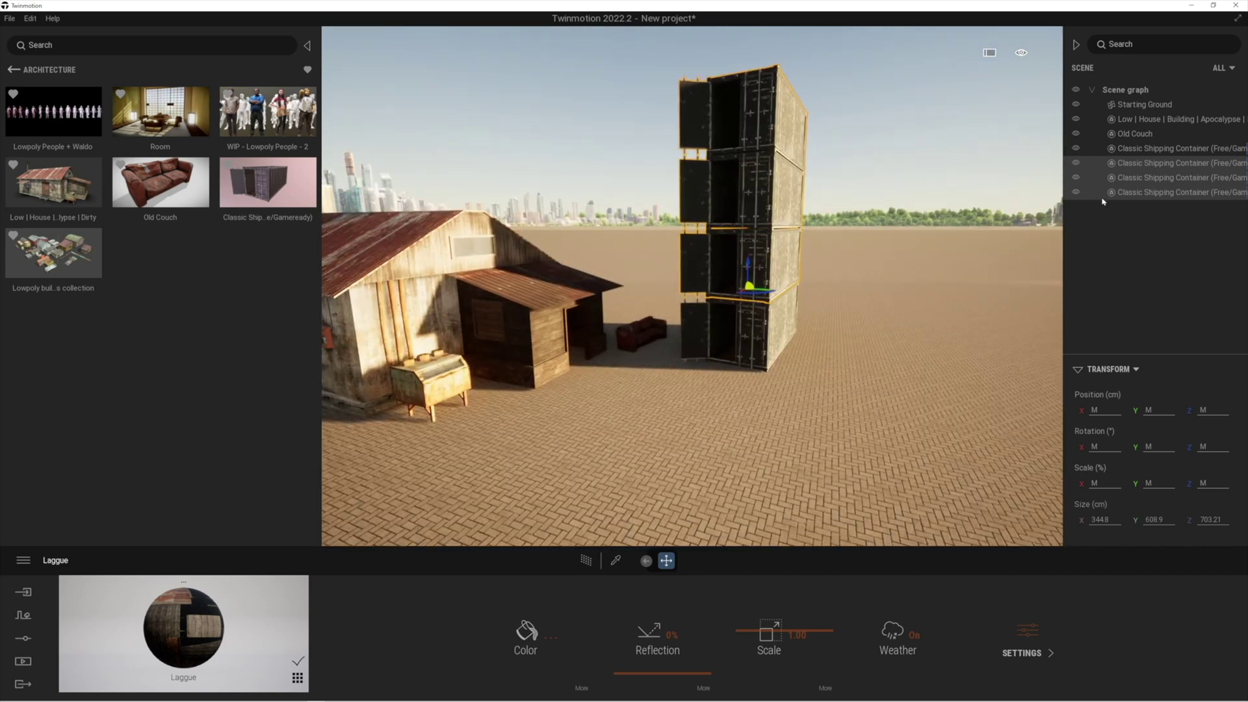
click(1142, 148)
shift+click(1130, 191)
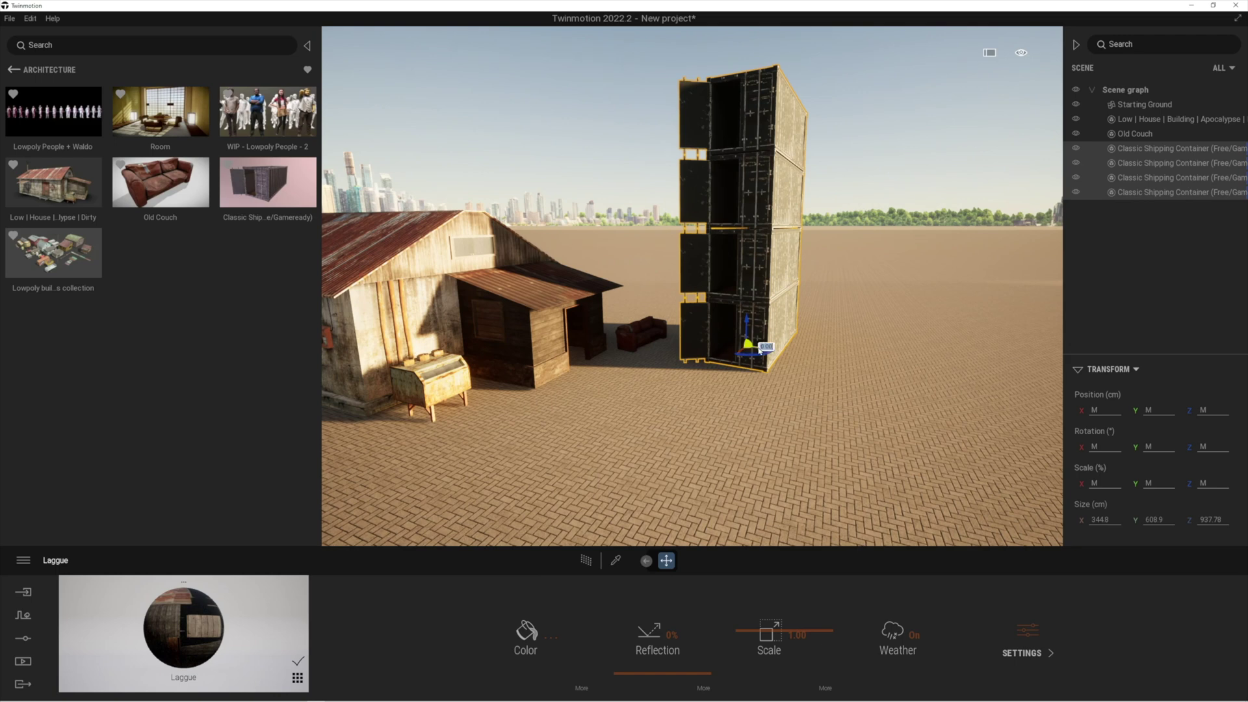
mouse_move(759, 350)
shift+middle_down()
mouse_move(739, 345)
mouse_move(758, 352)
shift+middle_up()
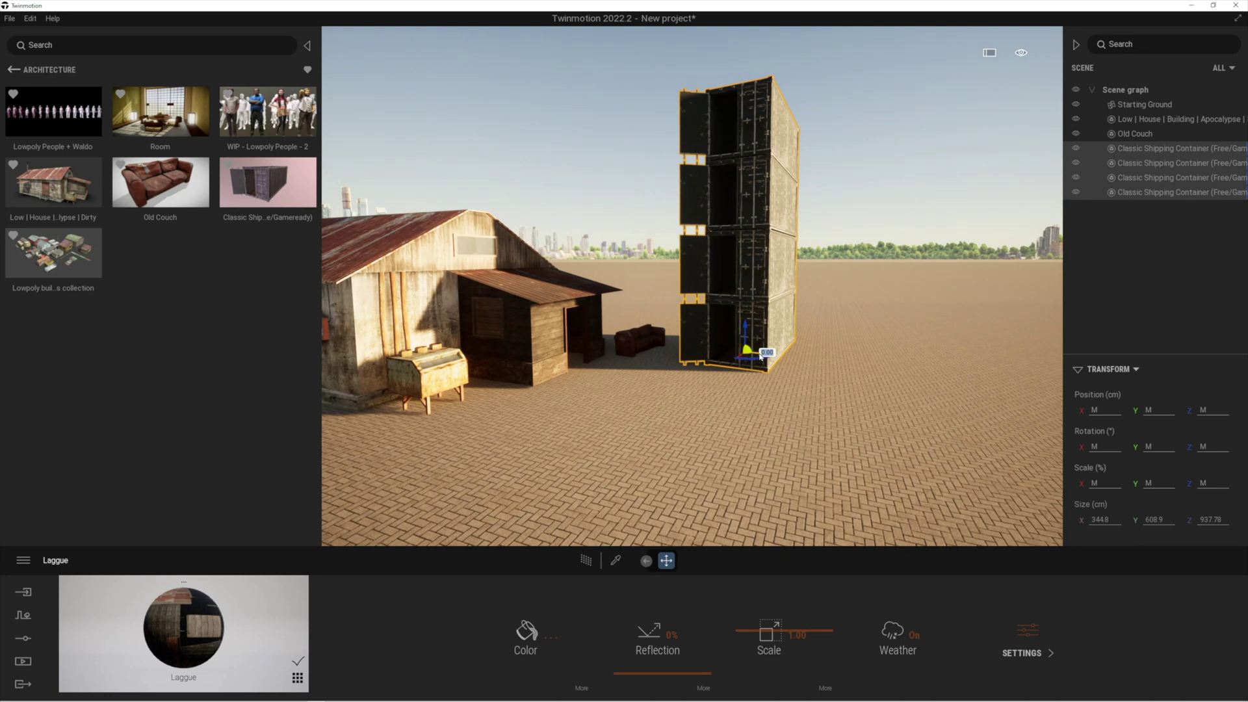
alt+drag(761, 357, 839, 362)
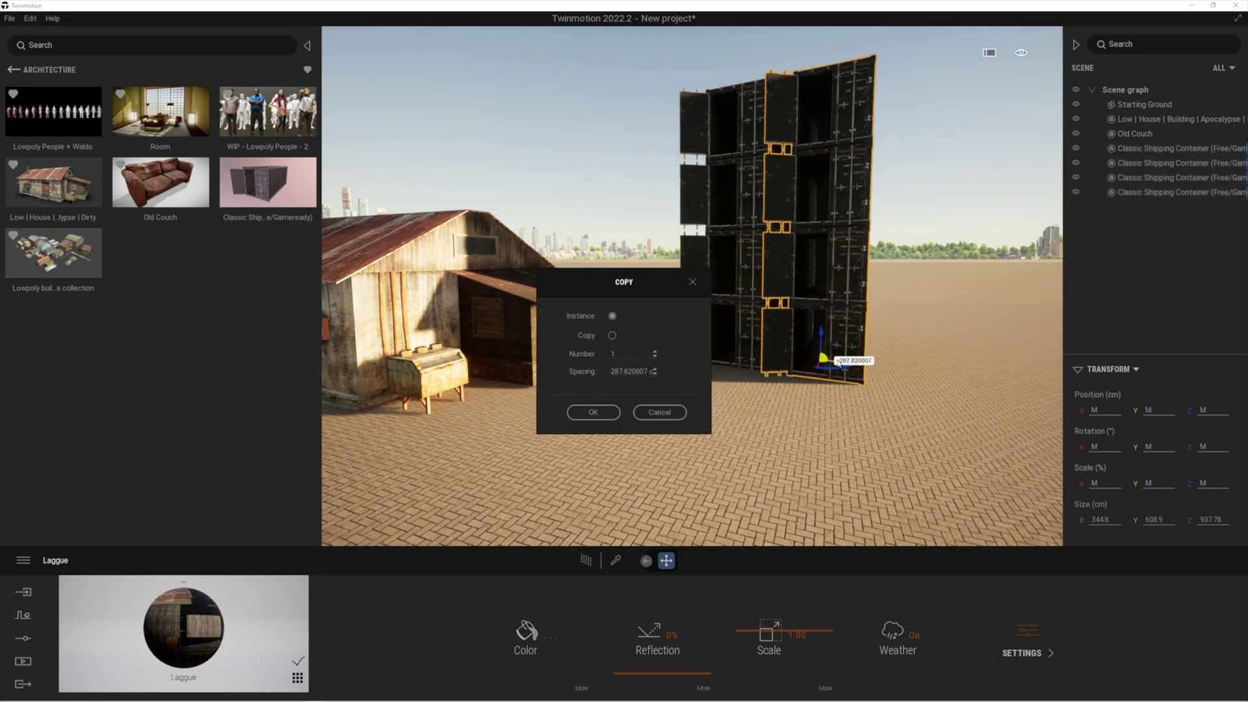
click(614, 410)
Examine the container block together with the house and couch from several angles and distances.
right_drag(633, 399, 527, 407)
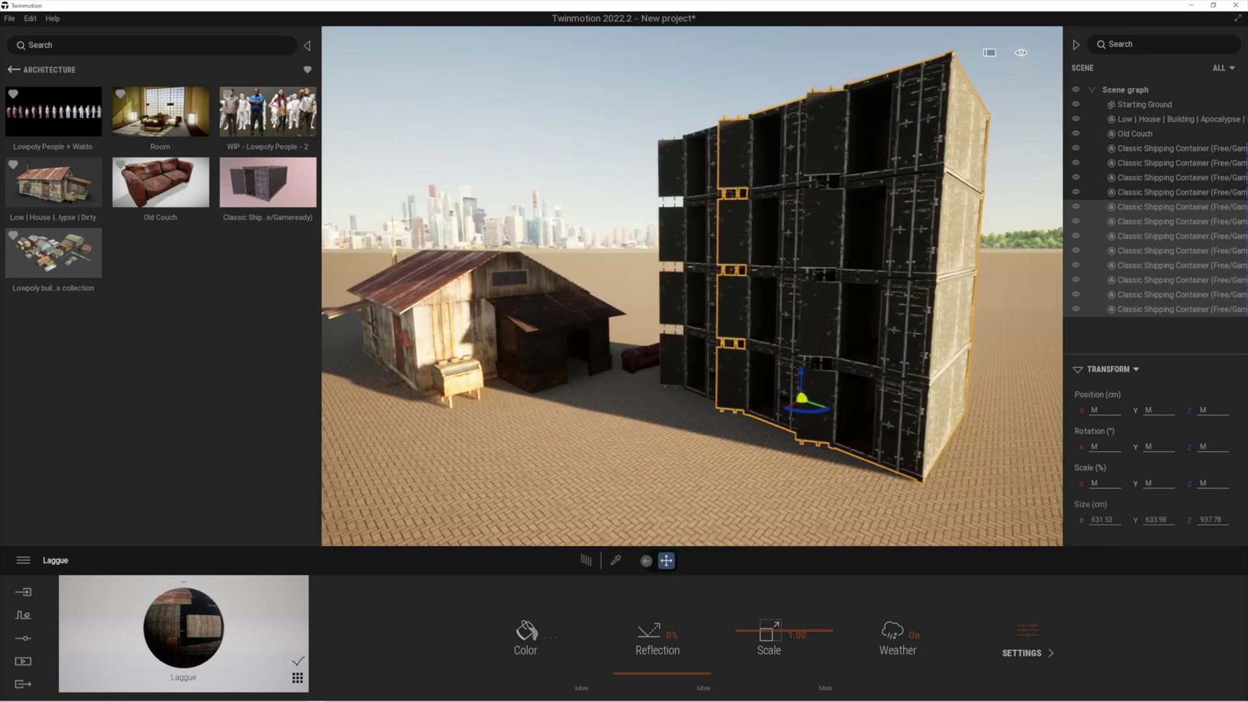
right_drag(831, 272, 866, 272)
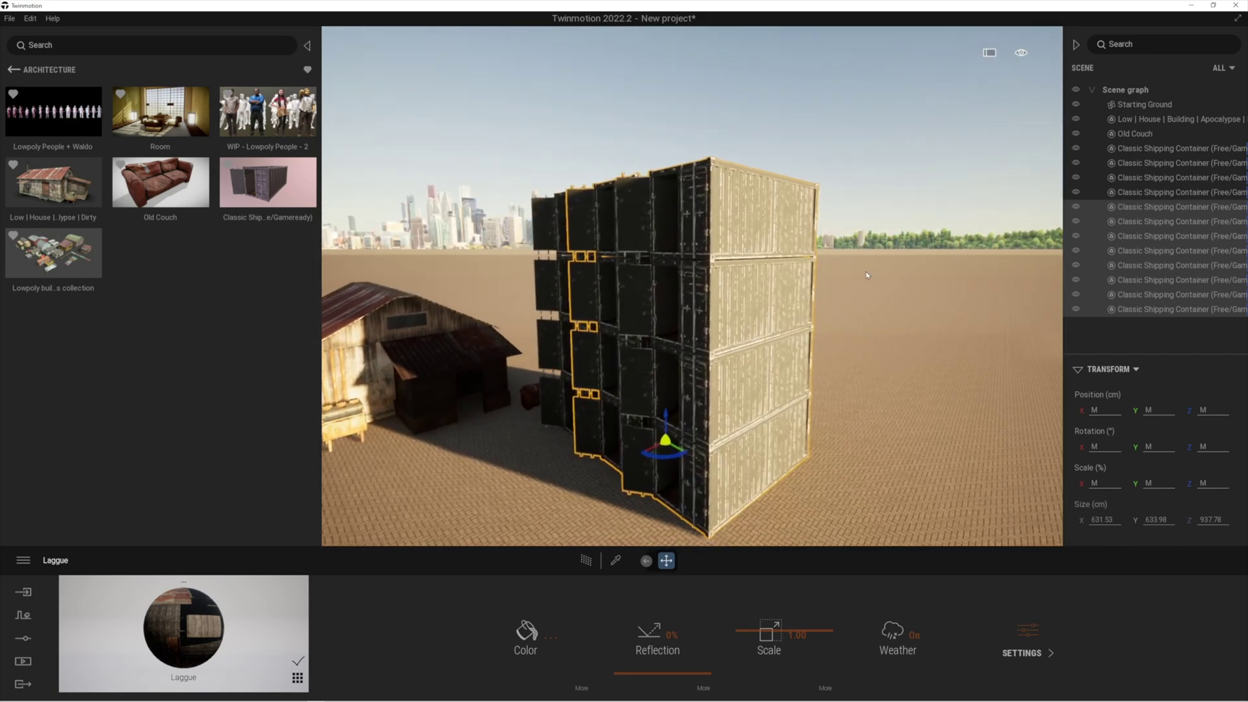
key(s)
key(a)
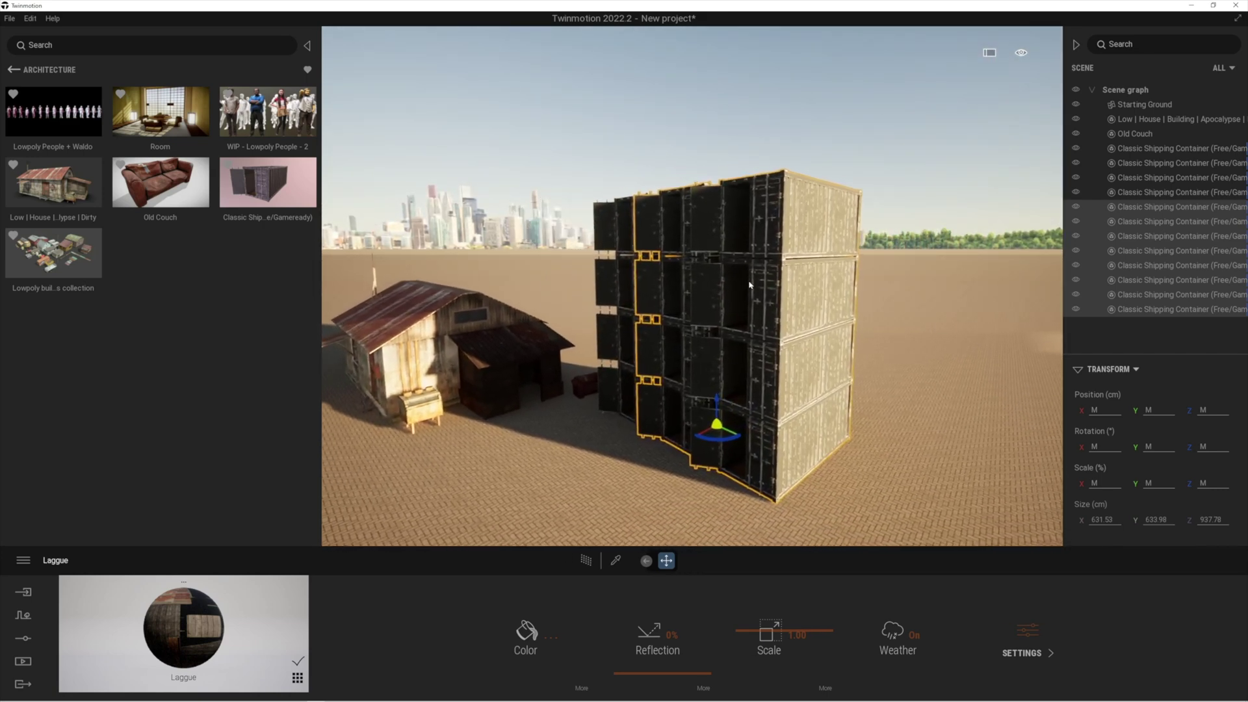
right_drag(750, 284, 817, 276)
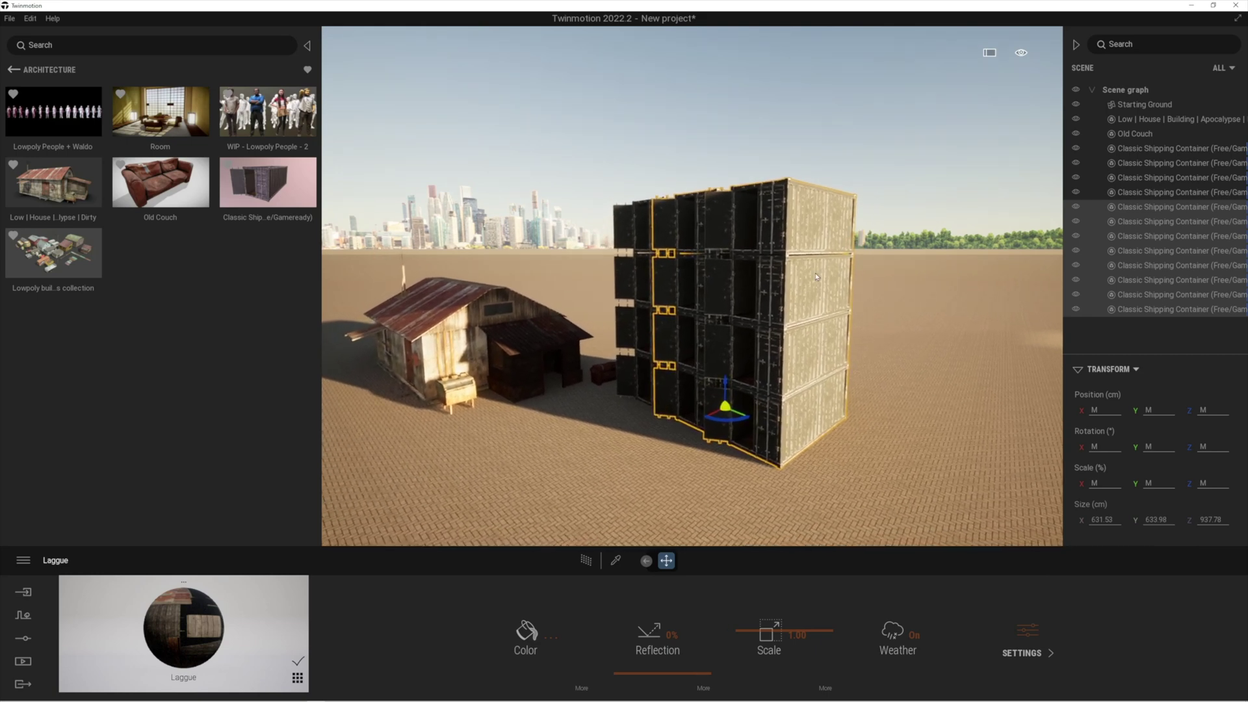
middle_drag(678, 331, 323, 238)
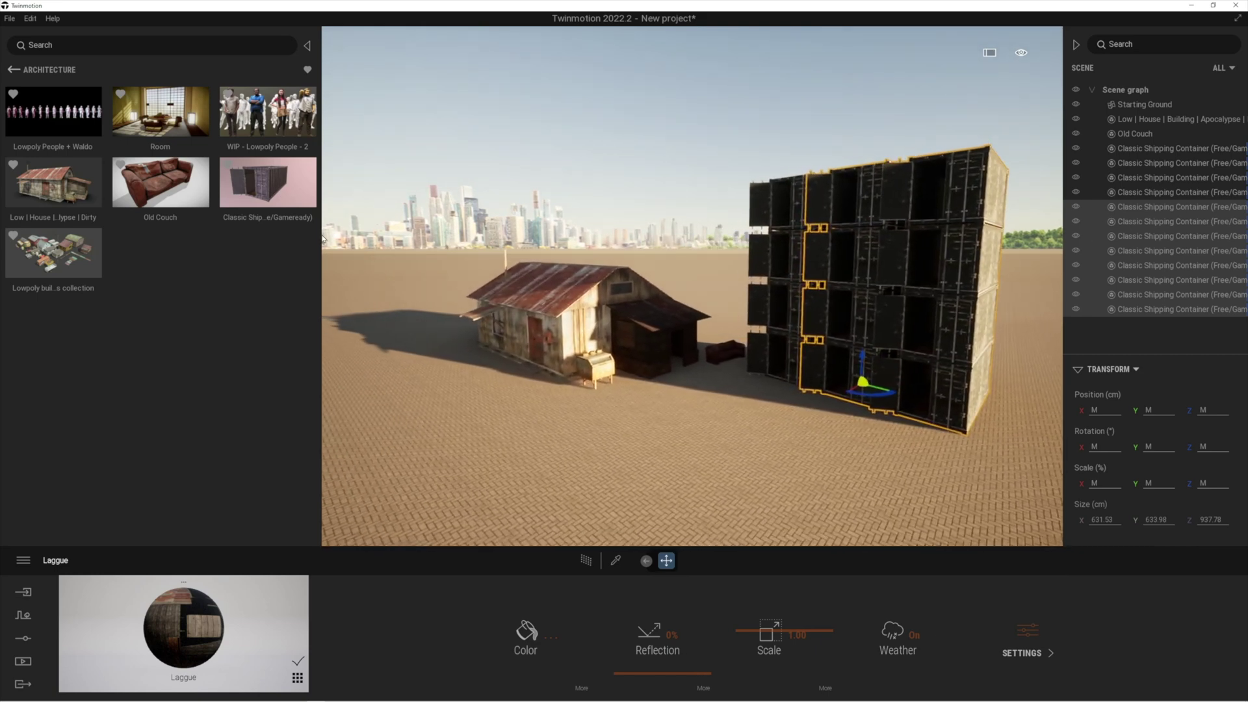
key(s)
key(a)
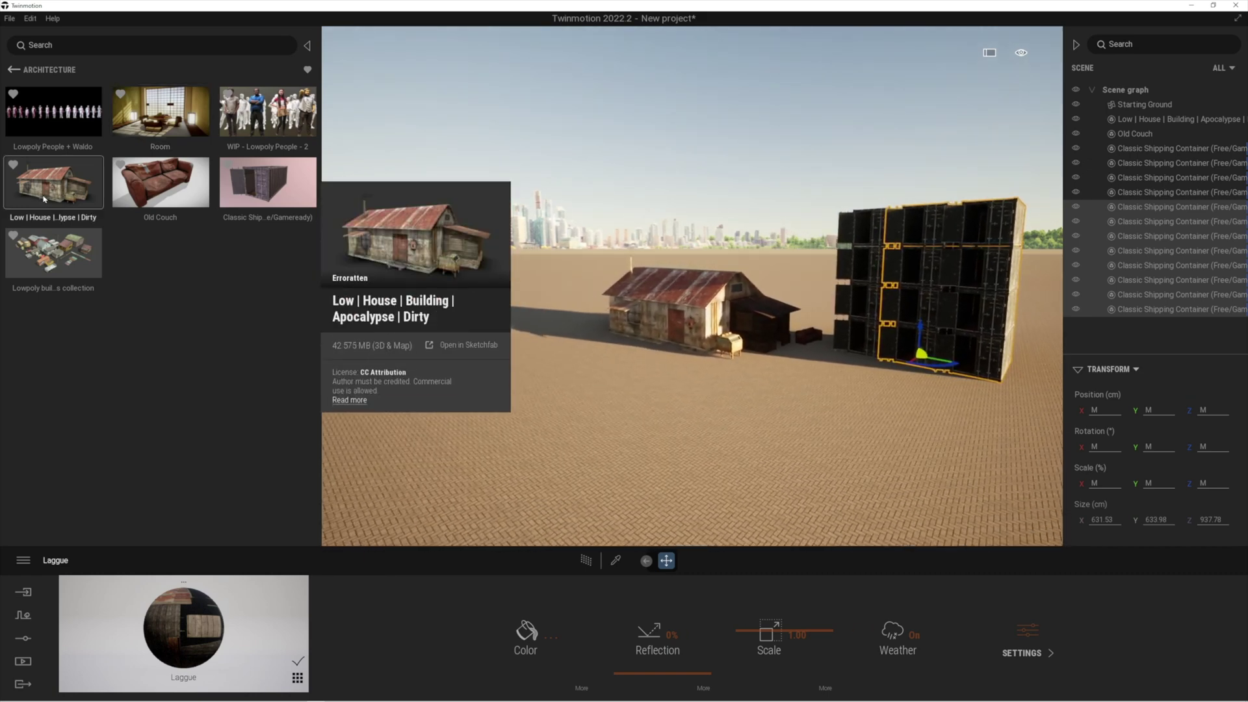
Place the Lowpoly buildings collection in the open area before the dirty house and scale it to 1% on all axes.
drag(65, 265, 459, 393)
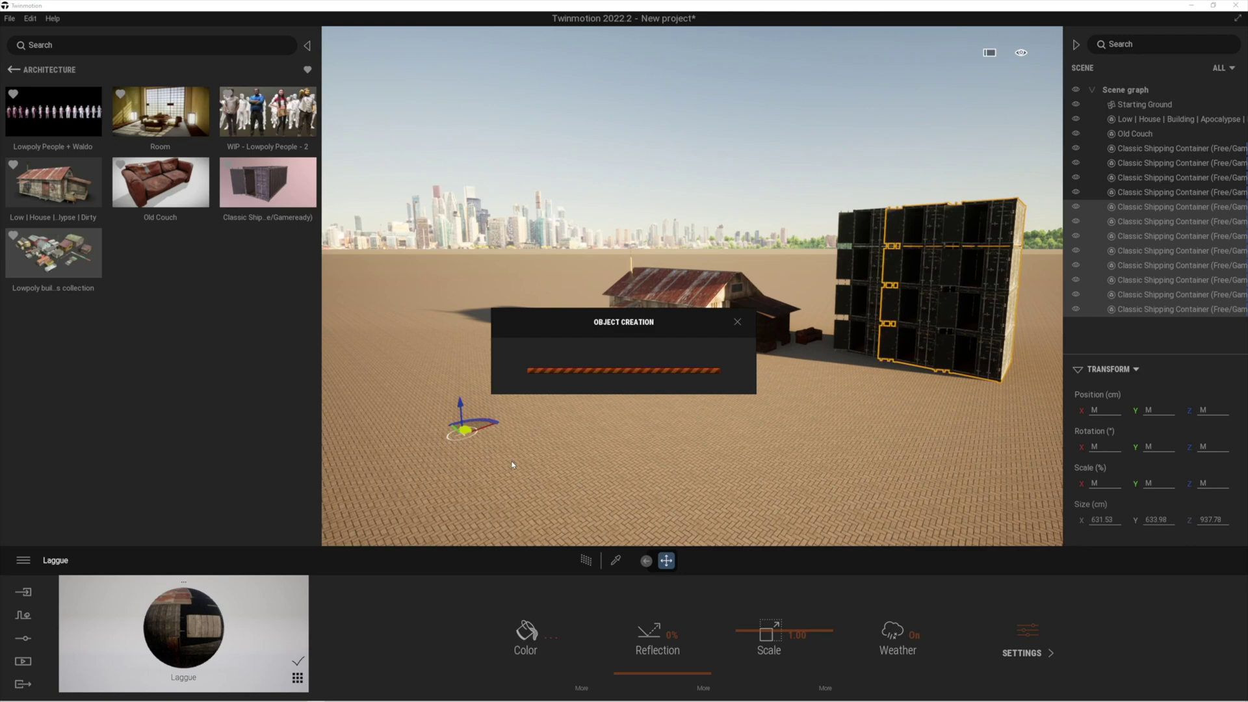
scroll(571, 441, down, 3)
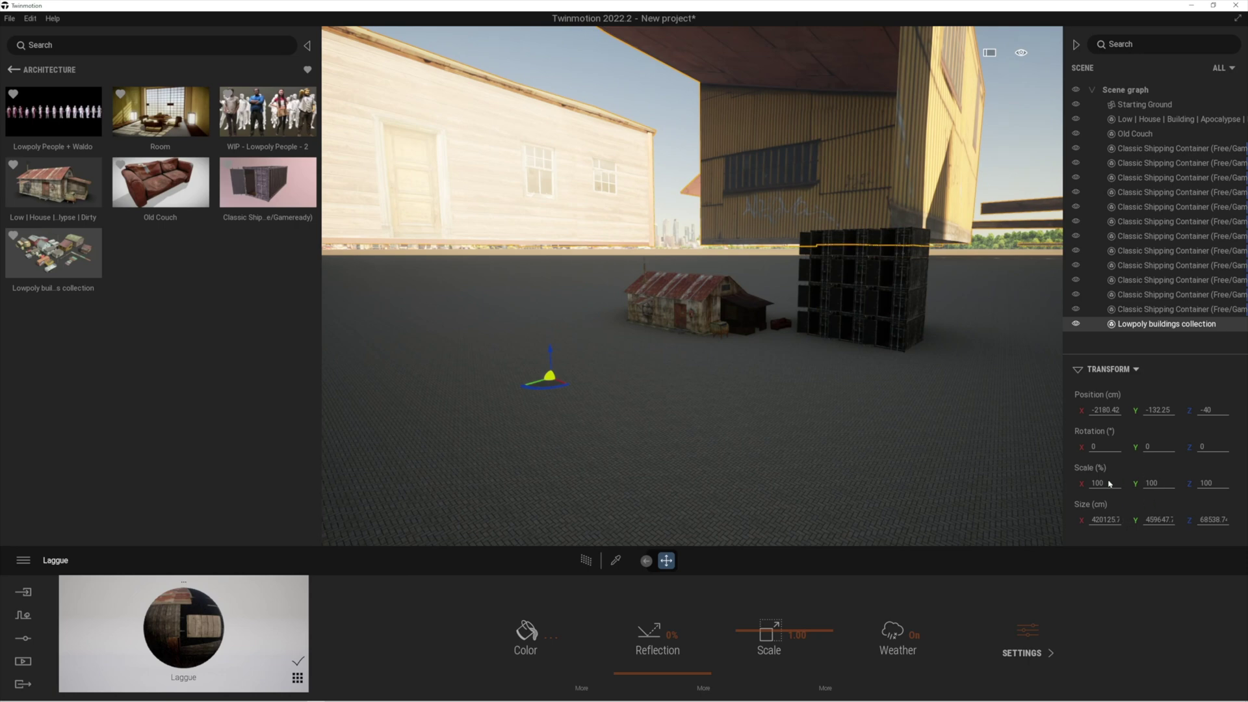
click(1161, 484)
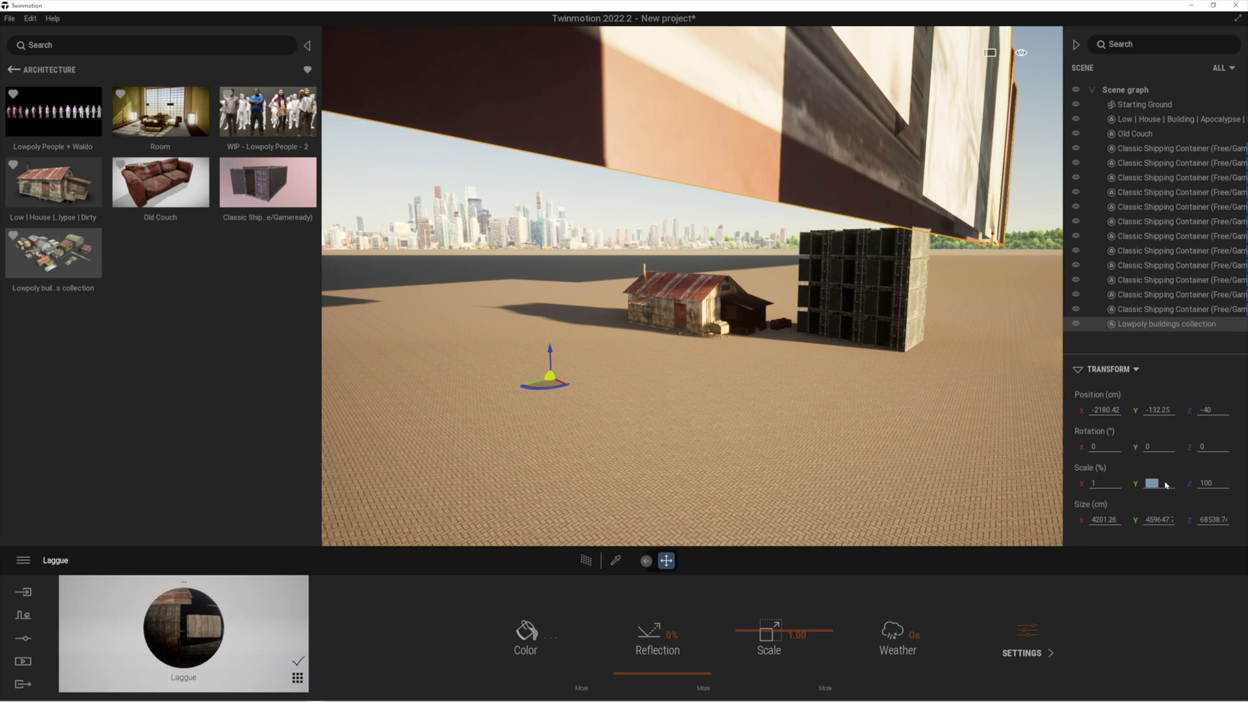
text(1)
key(Tab)
text(1)
key(Return)
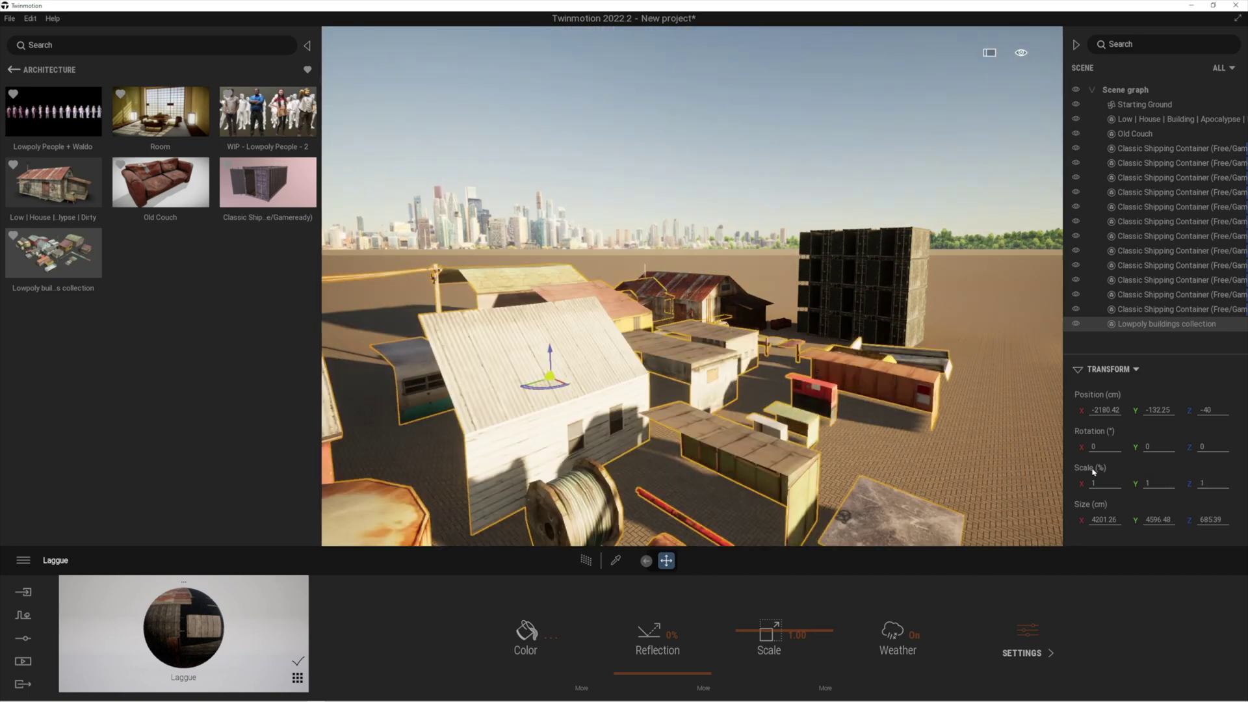
Move the buildings collection clear of the dirty house, to about X -2103 and Y 976 cm.
key(s)
key(d)
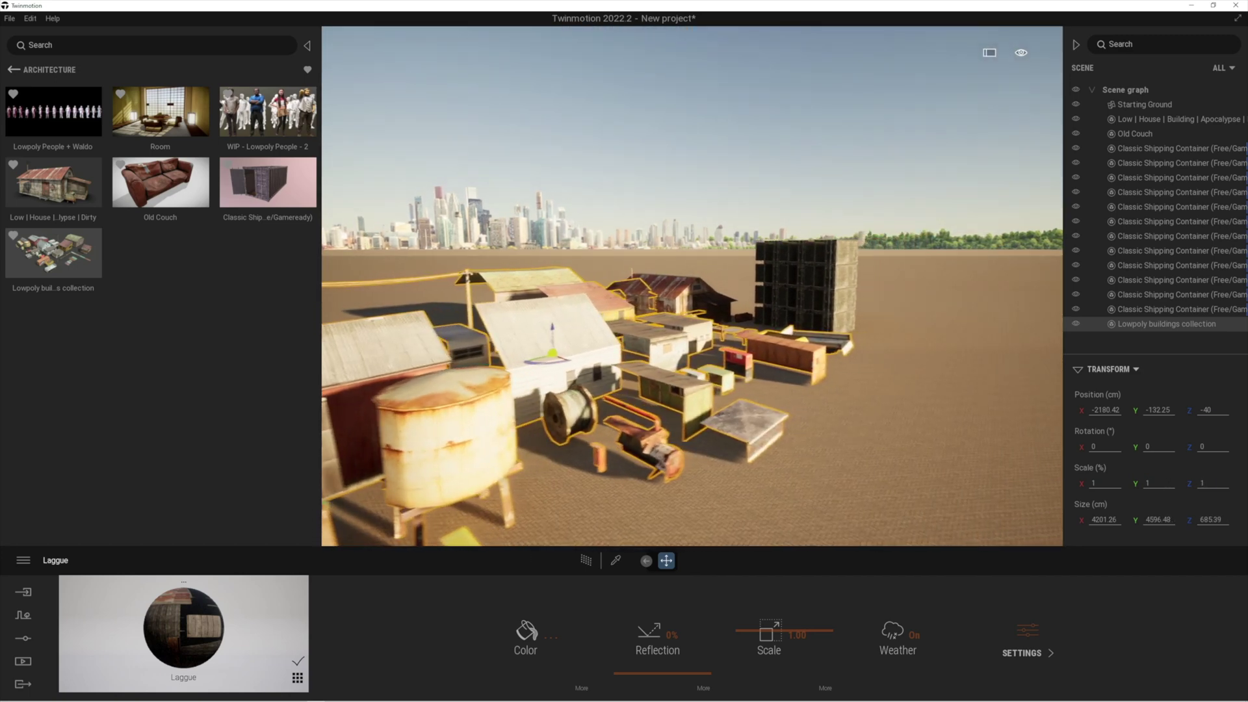
right_drag(885, 380, 455, 380)
key(w)
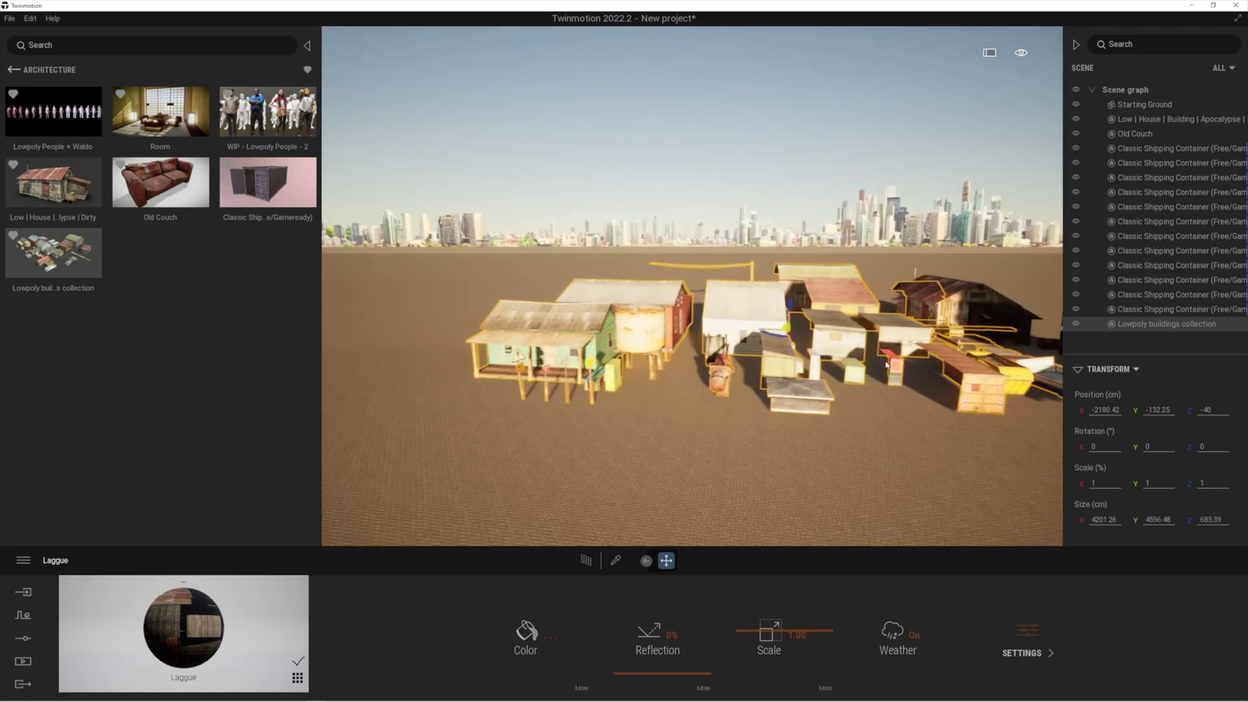
scroll(775, 358, up, 5)
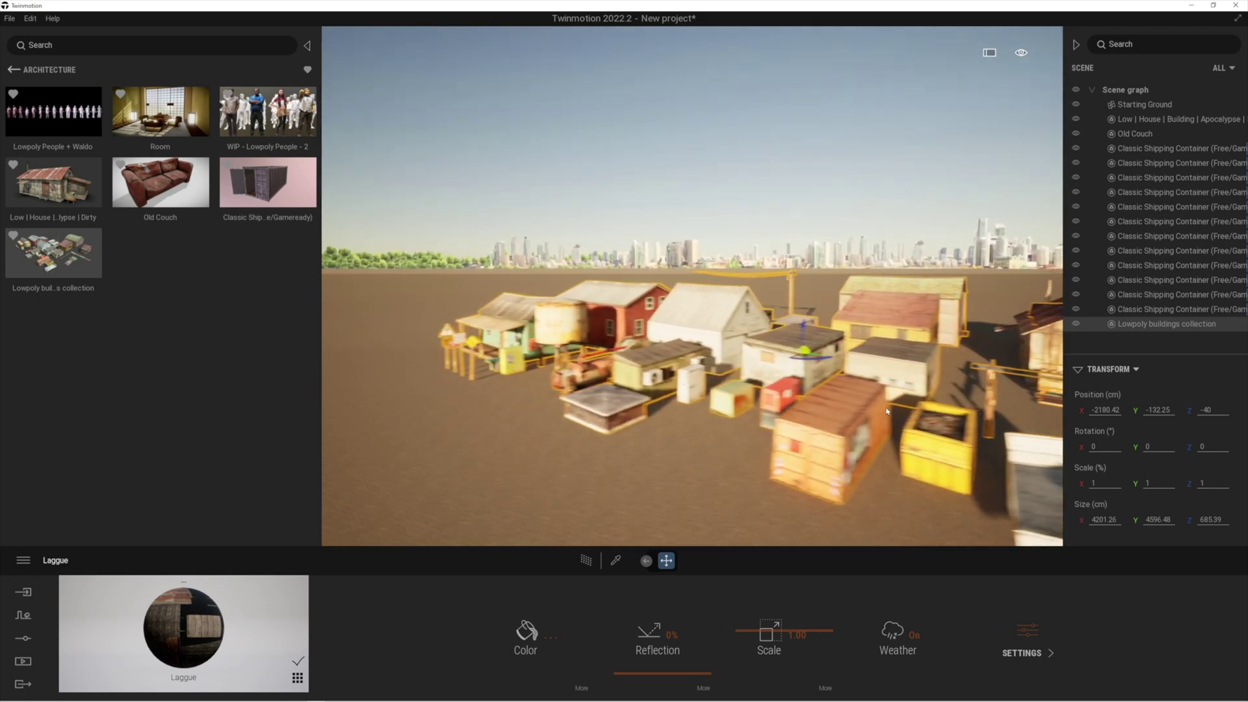
drag(775, 359, 655, 345)
key(a)
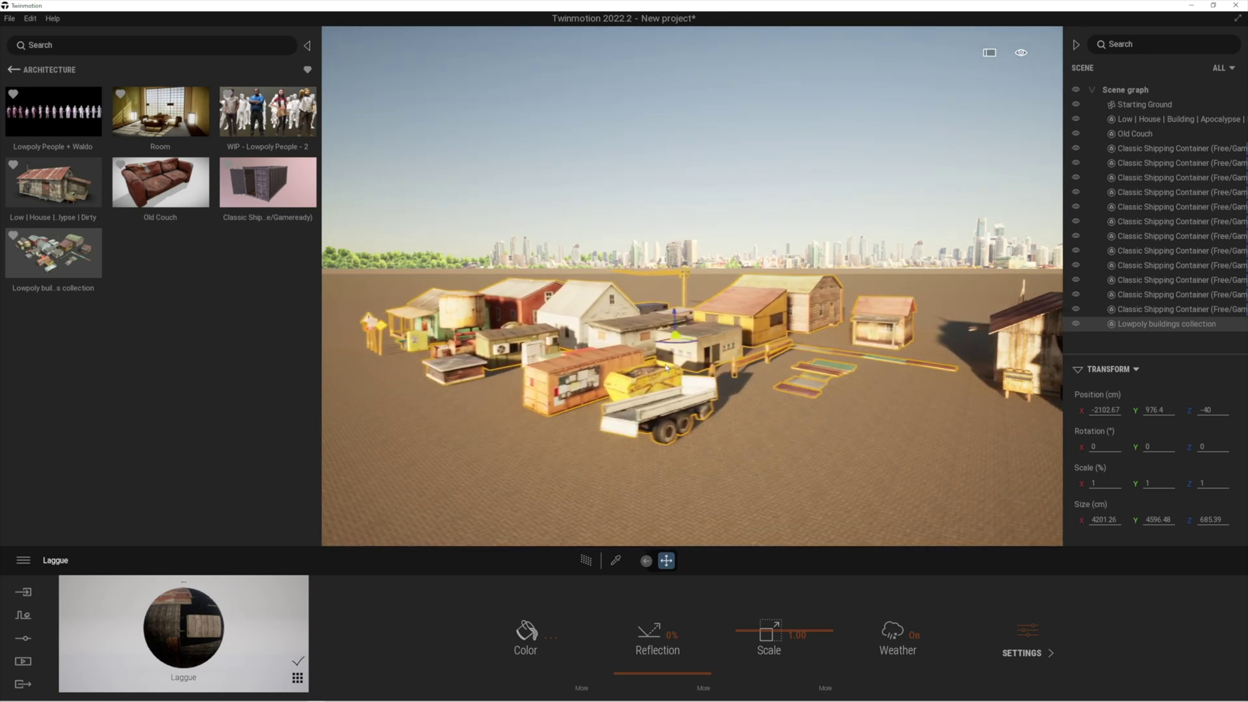
Sample the buildings collection's ZDR_elements material and darken its colour from white to a neutral grey.
click(613, 559)
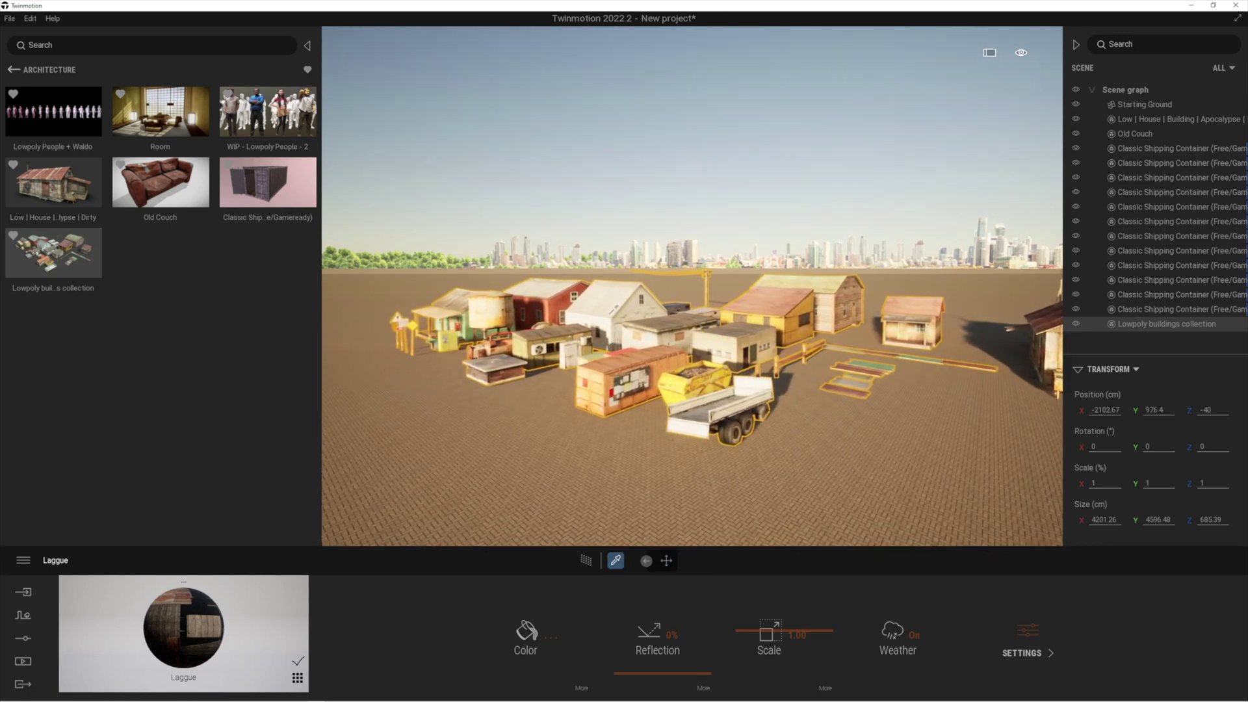
click(612, 312)
click(551, 639)
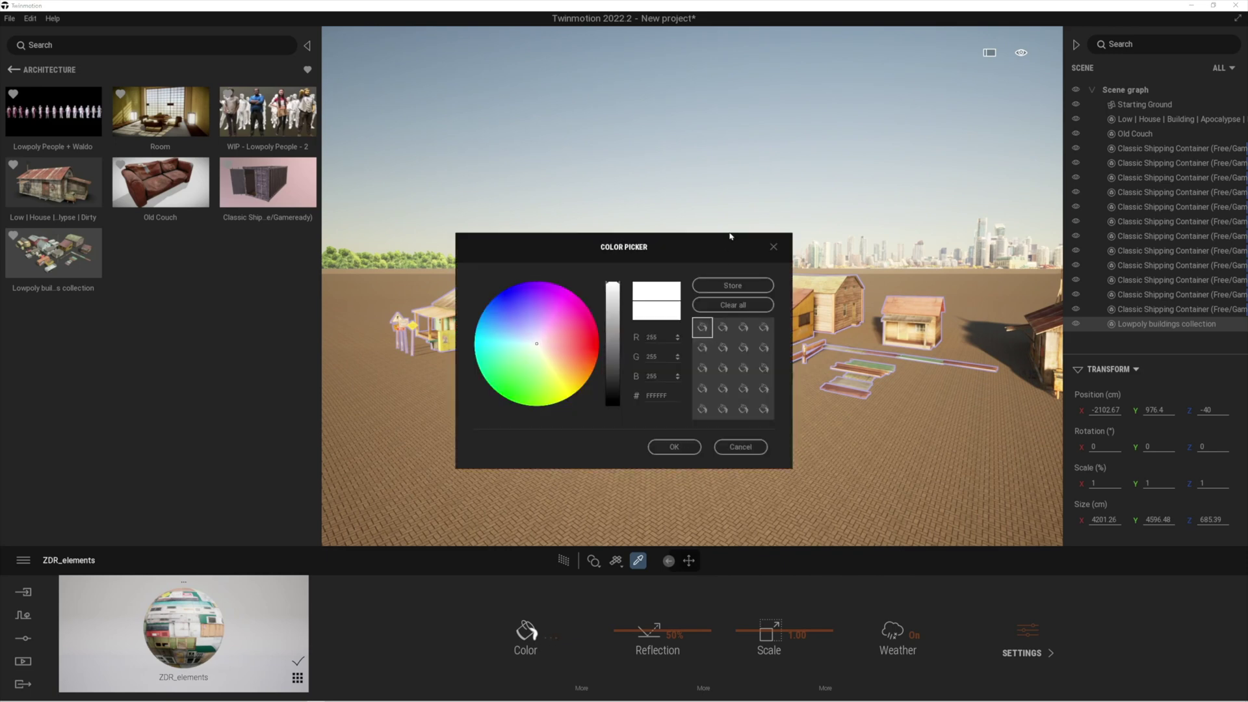
drag(730, 237, 939, 92)
click(825, 174)
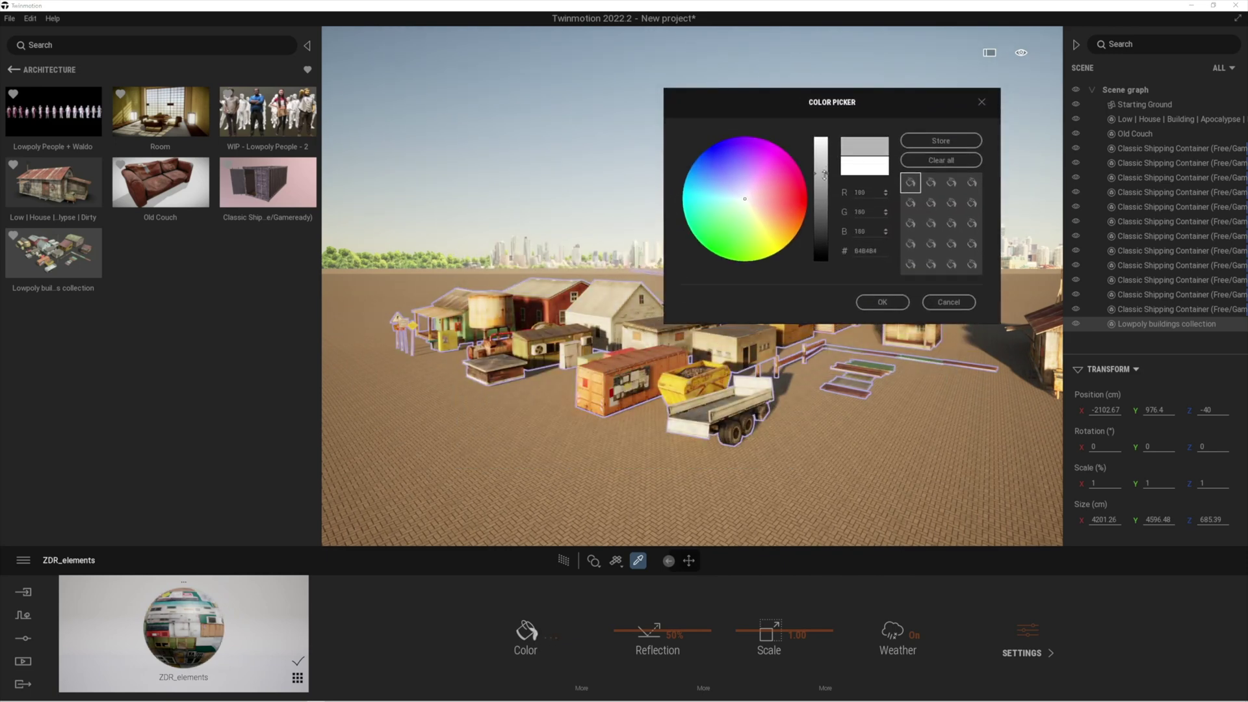
drag(825, 174, 825, 188)
click(904, 300)
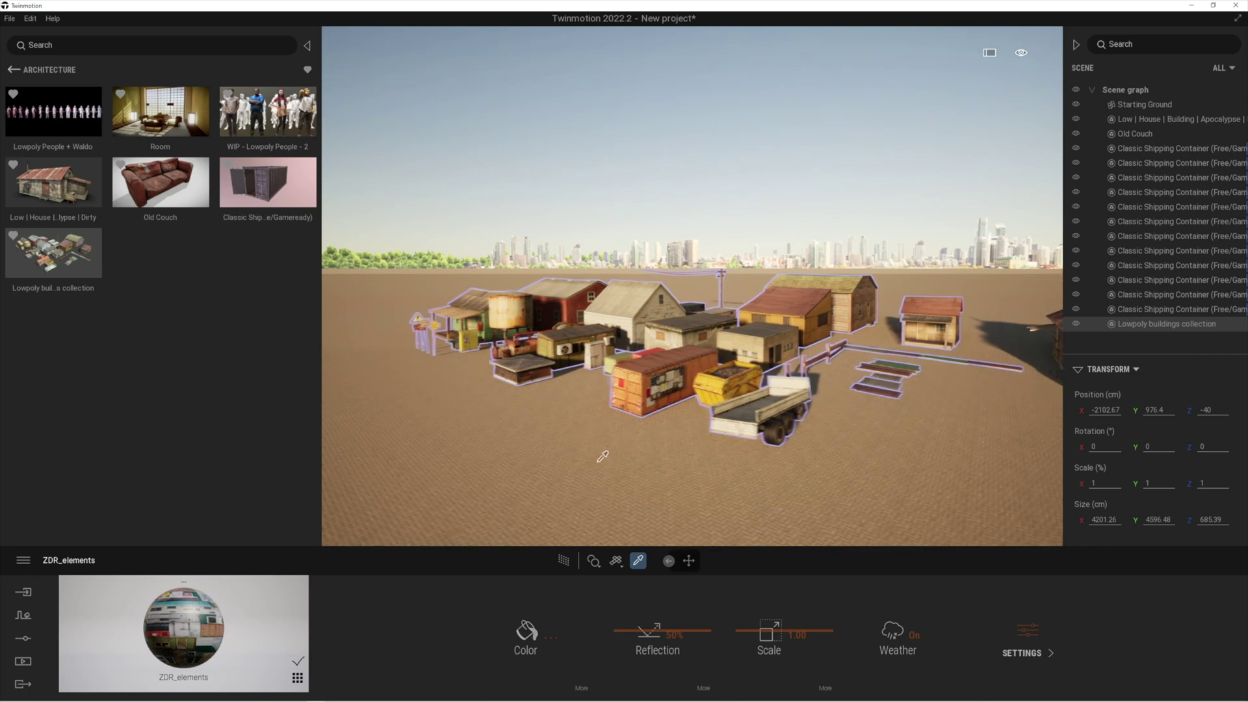
Place WIP - Lowpoly People - 2 in front of the buildings collection and scale it to 1%.
right_drag(602, 457, 589, 481)
key(s)
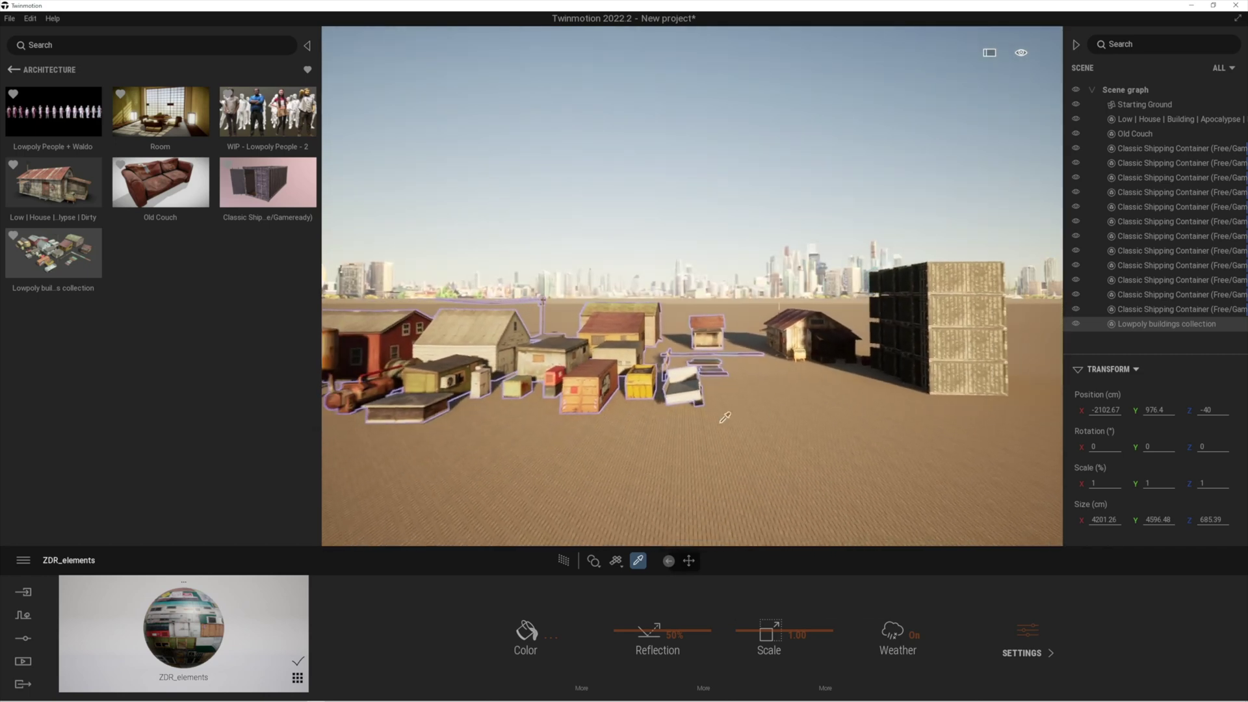
key(a)
key(Up)
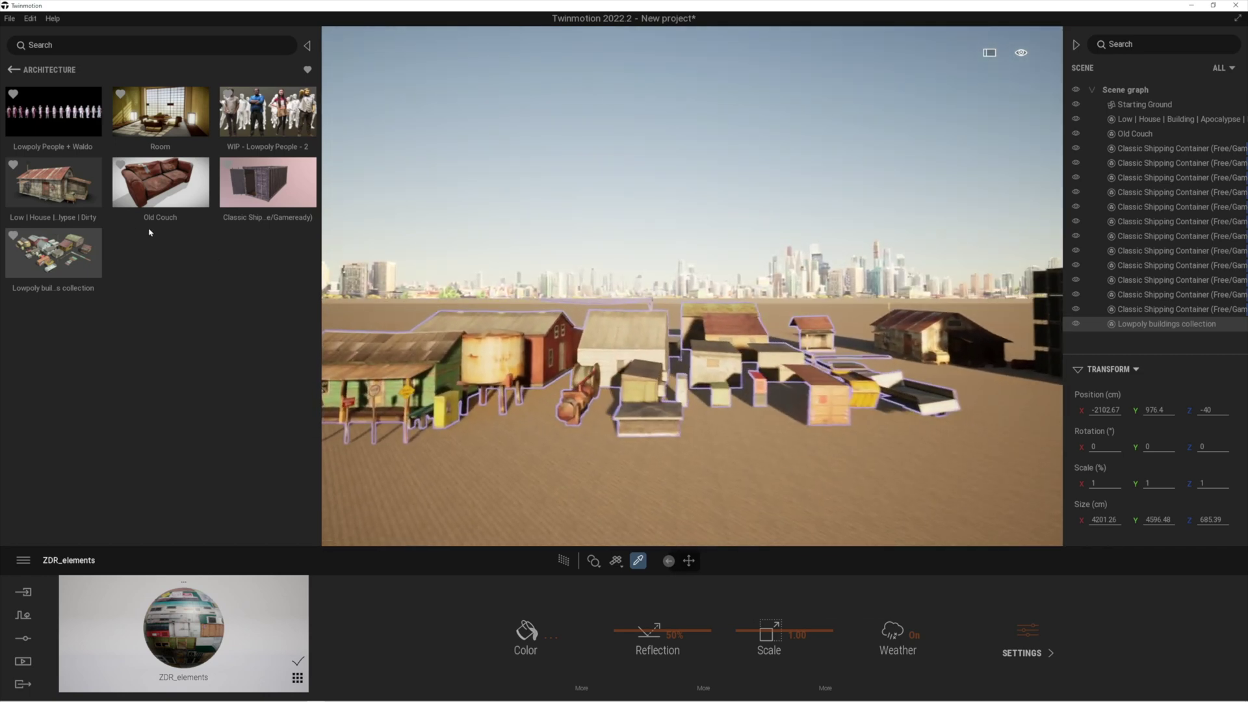
mouse_move(267, 113)
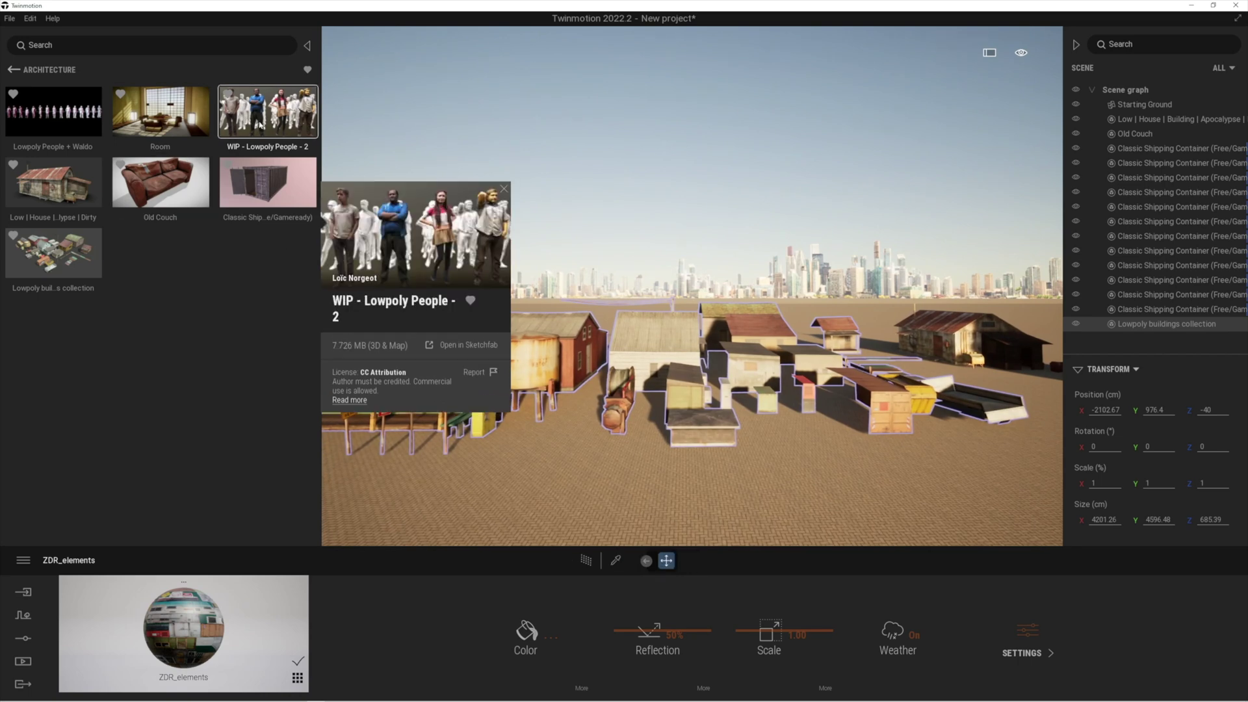
drag(396, 237, 699, 488)
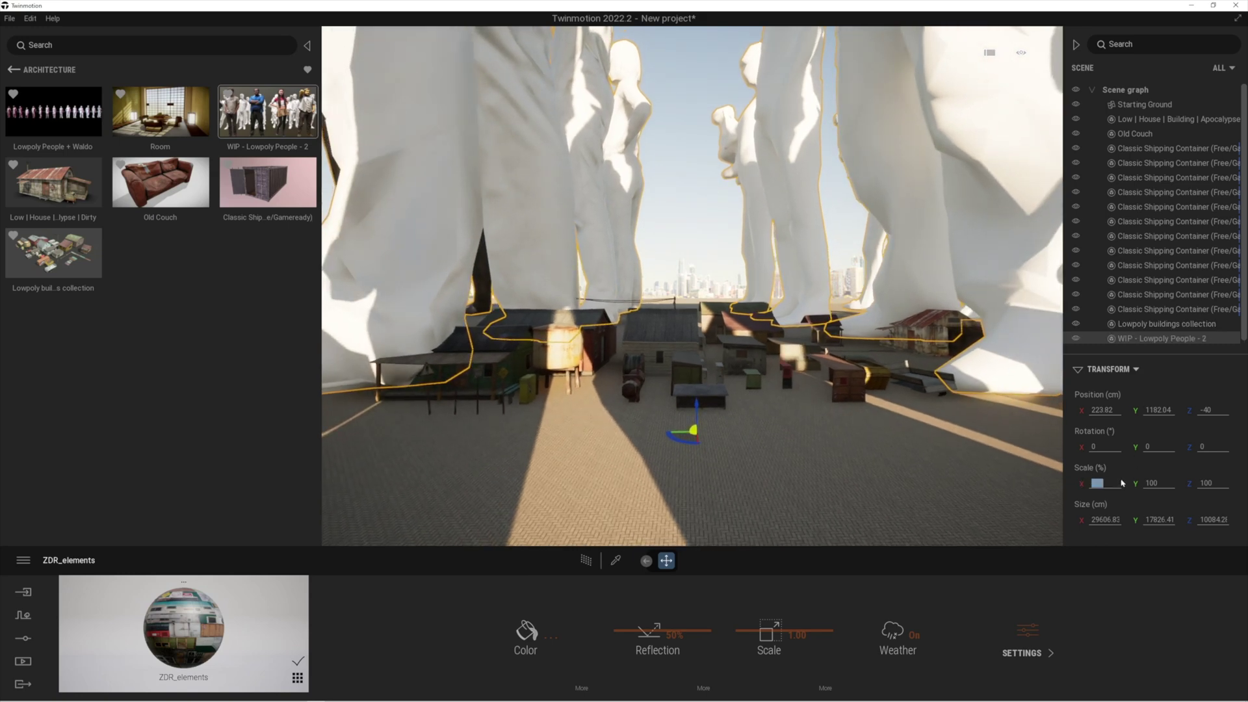
text(1)
key(Return)
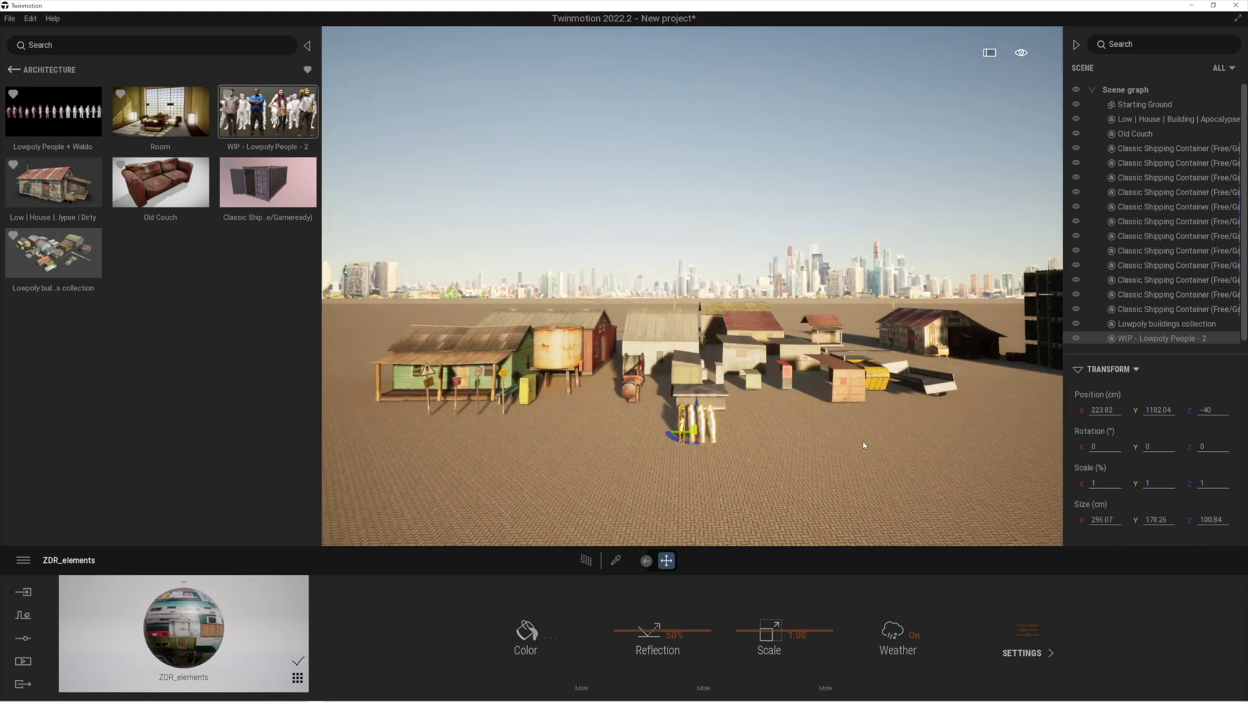
Rotate the people group to about -69° around the Z axis.
scroll(681, 441, up, 3)
drag(677, 476, 731, 480)
scroll(690, 482, up, 5)
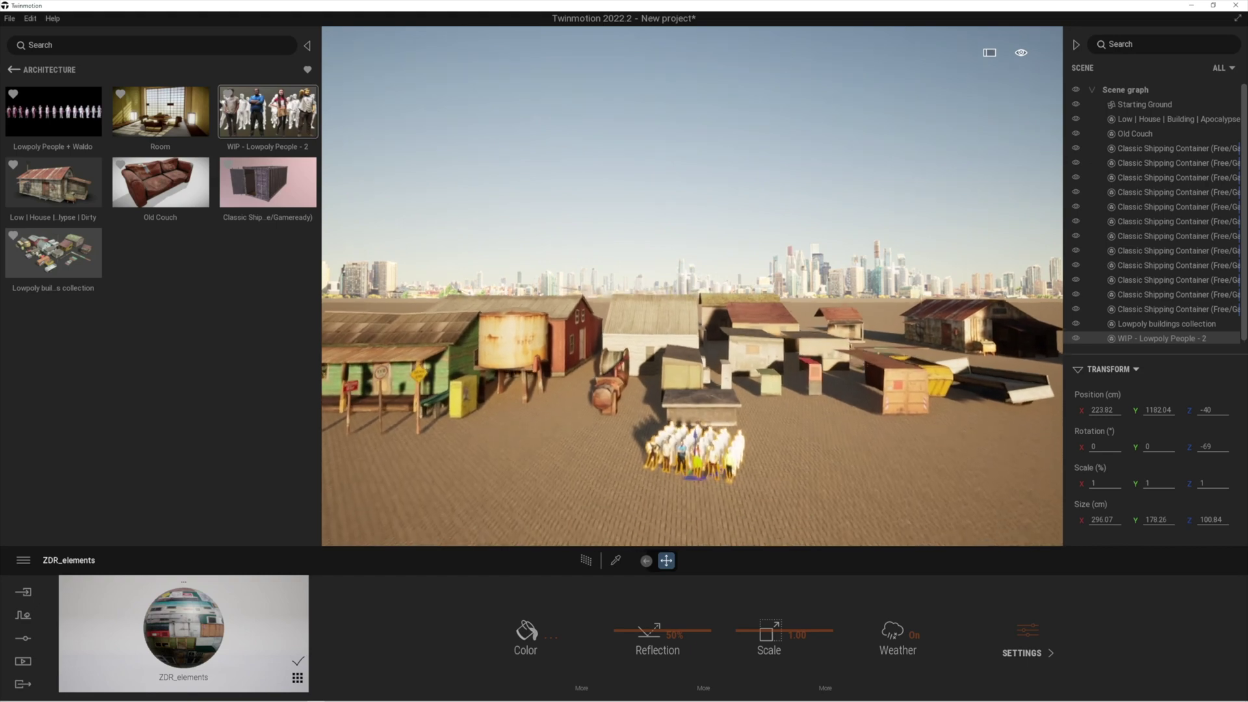
scroll(721, 436, up, 5)
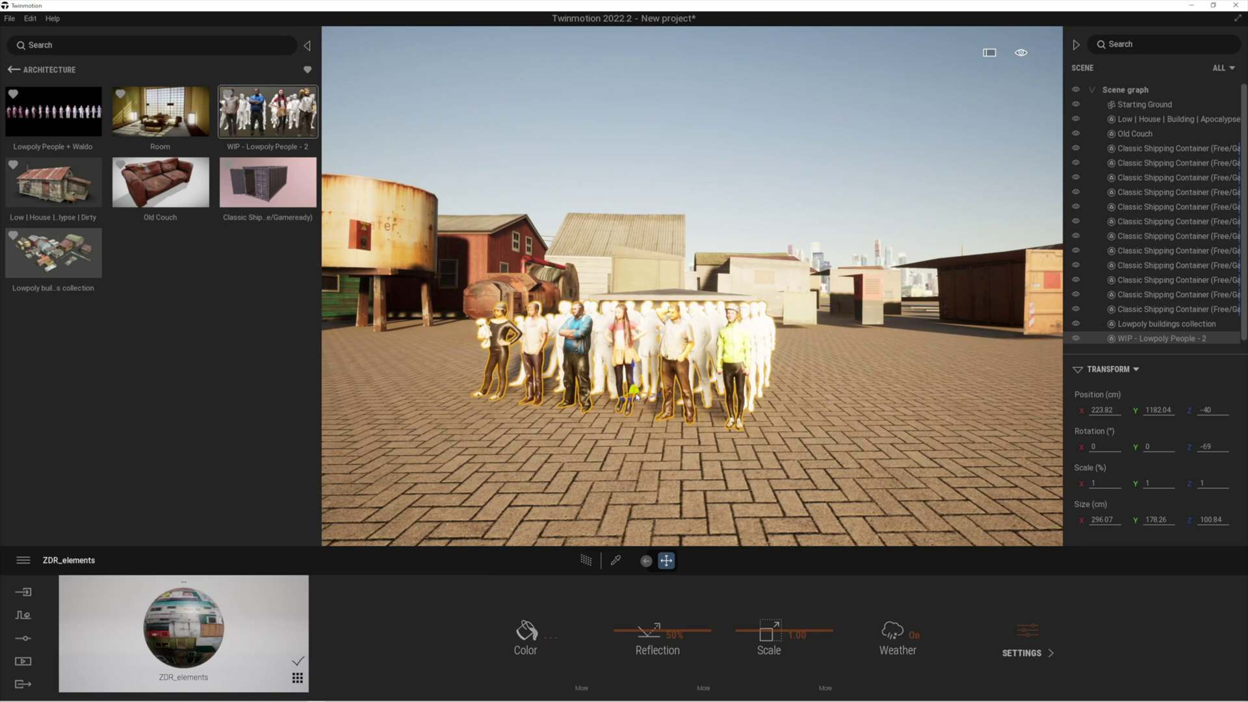
Move the people group to about X 312 and Y 1096 cm and toggle its visibility off and on.
drag(636, 396, 720, 409)
key(a)
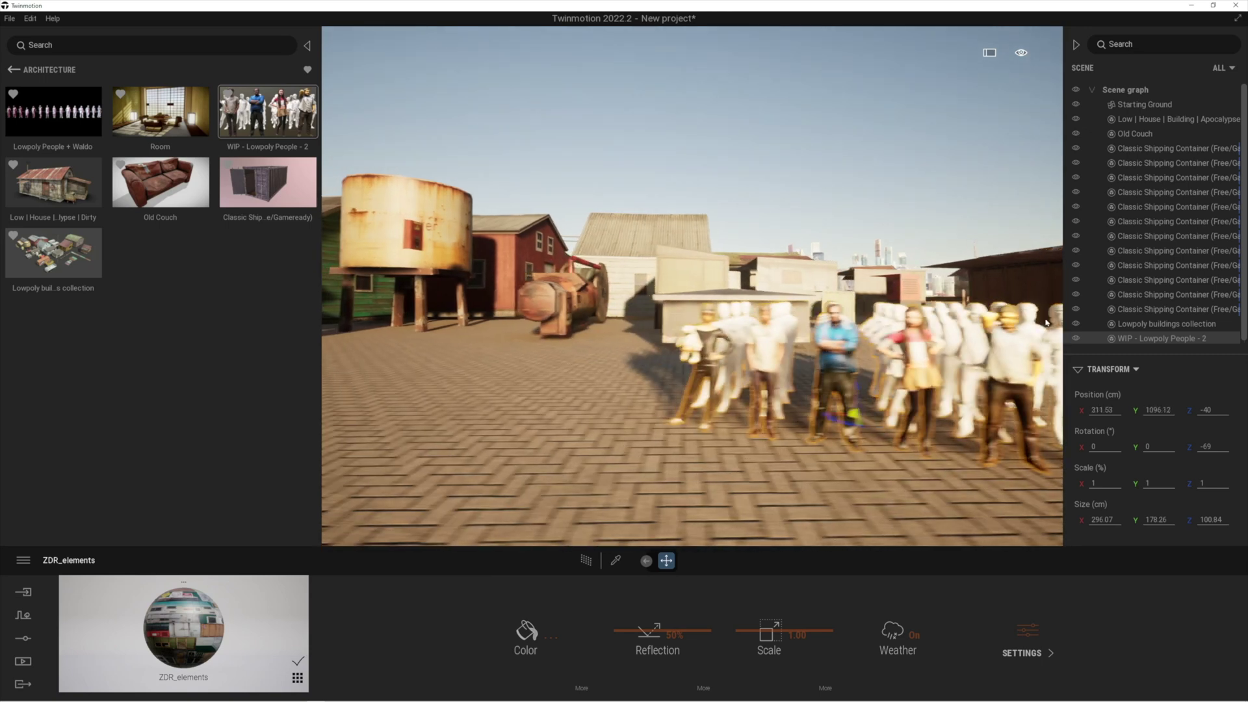
click(1076, 339)
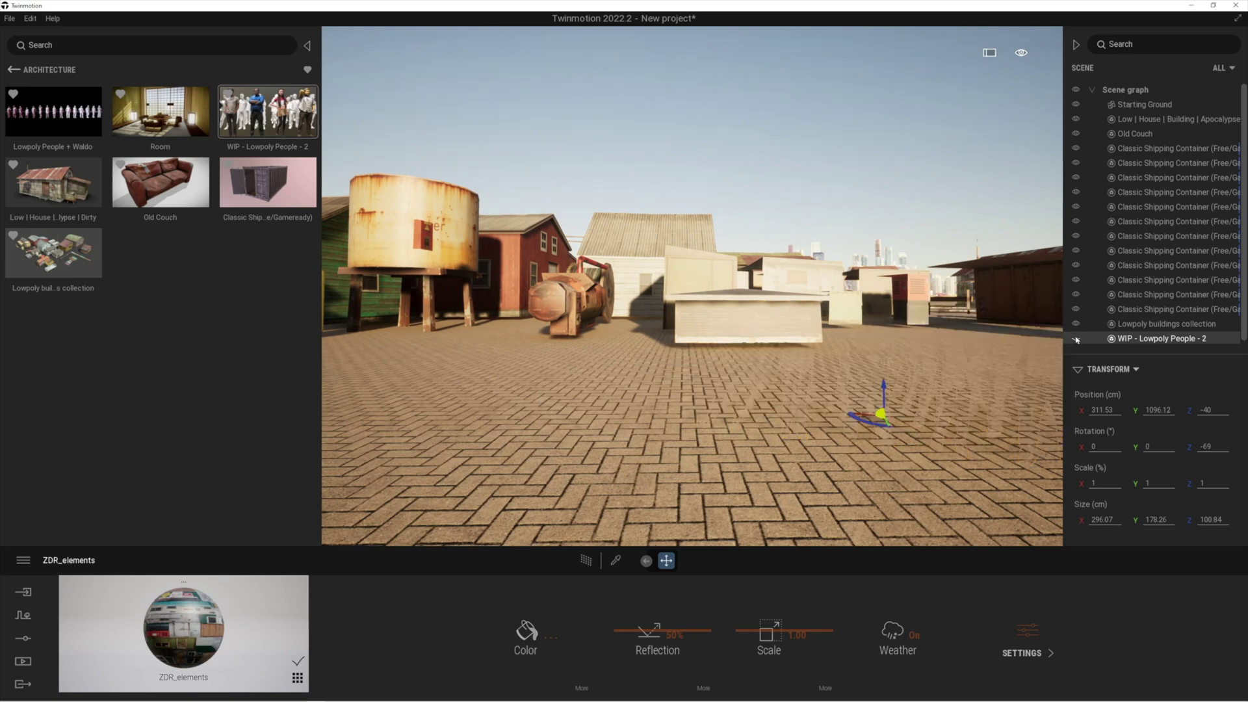
click(1076, 339)
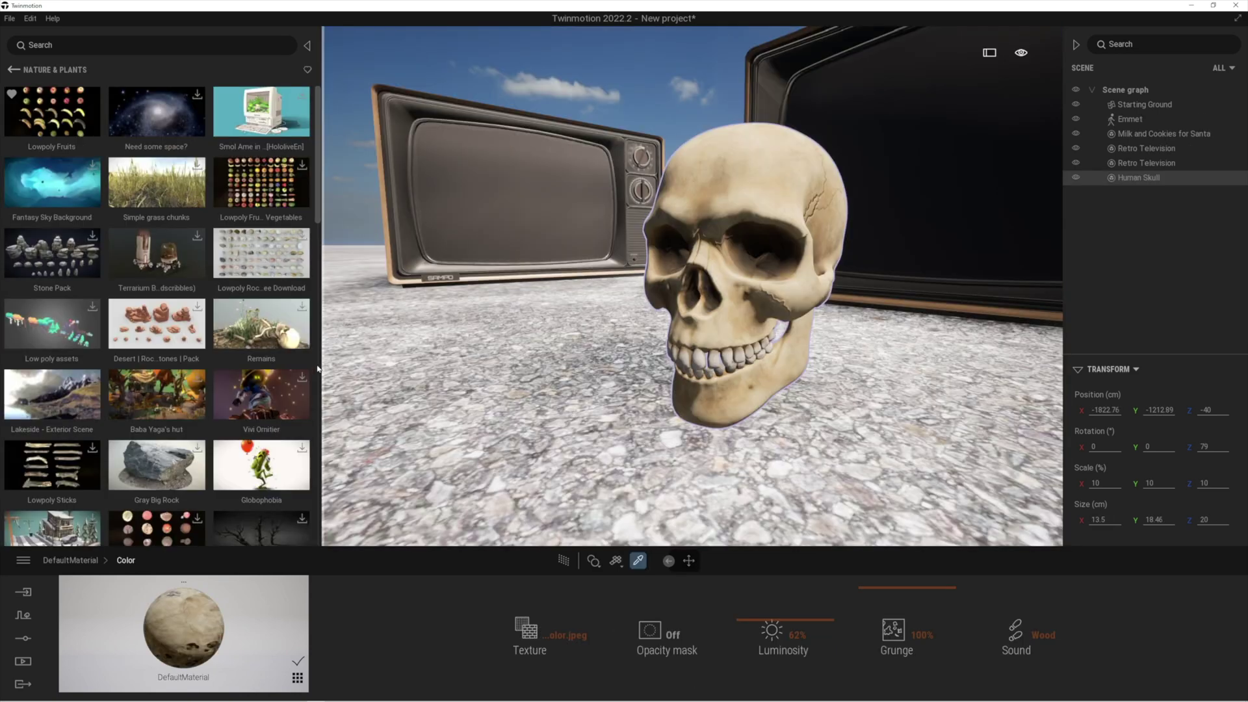
Open the Sketchfab page of the Gray Big Rock from the Nature & Plants assets and orbit its 3D preview.
mouse_move(302, 375)
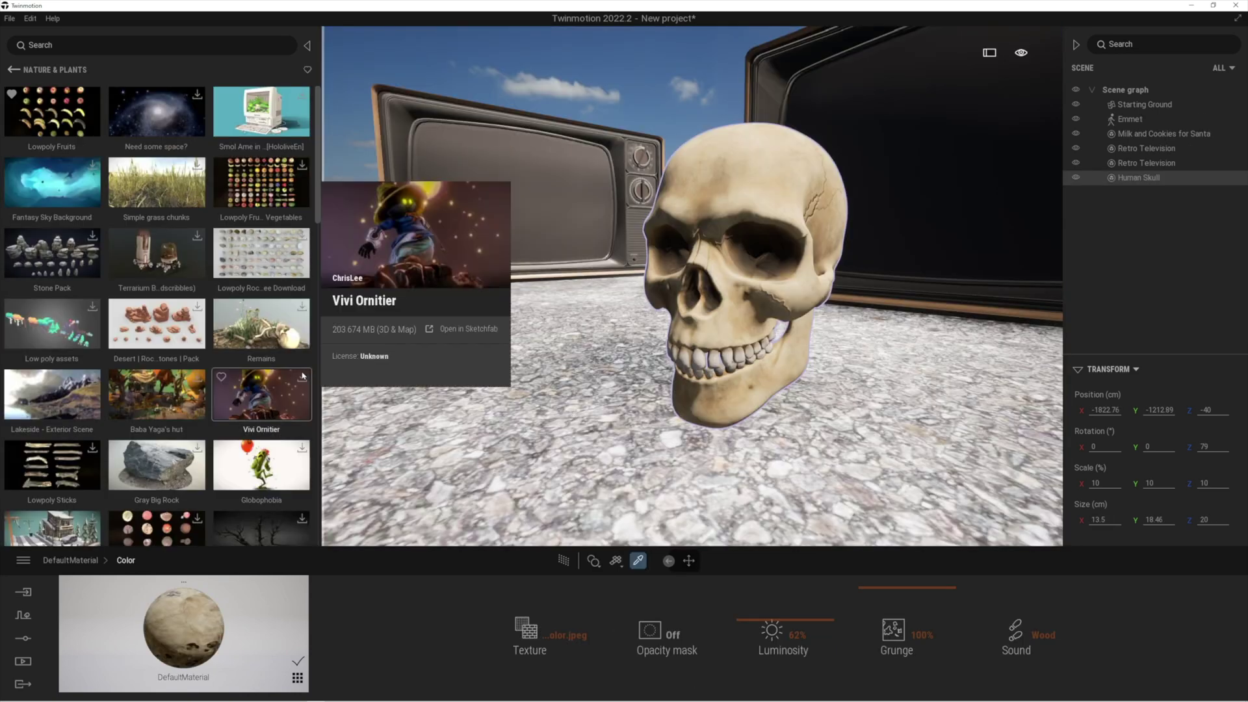
click(162, 470)
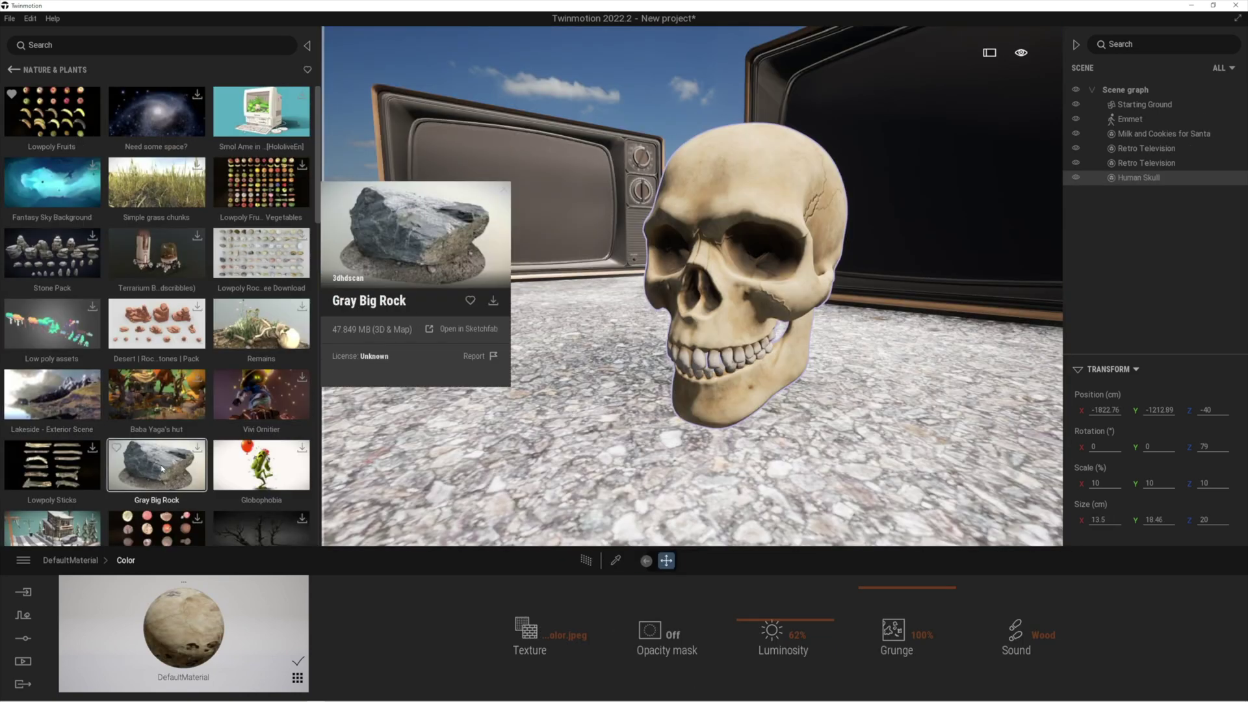
click(465, 329)
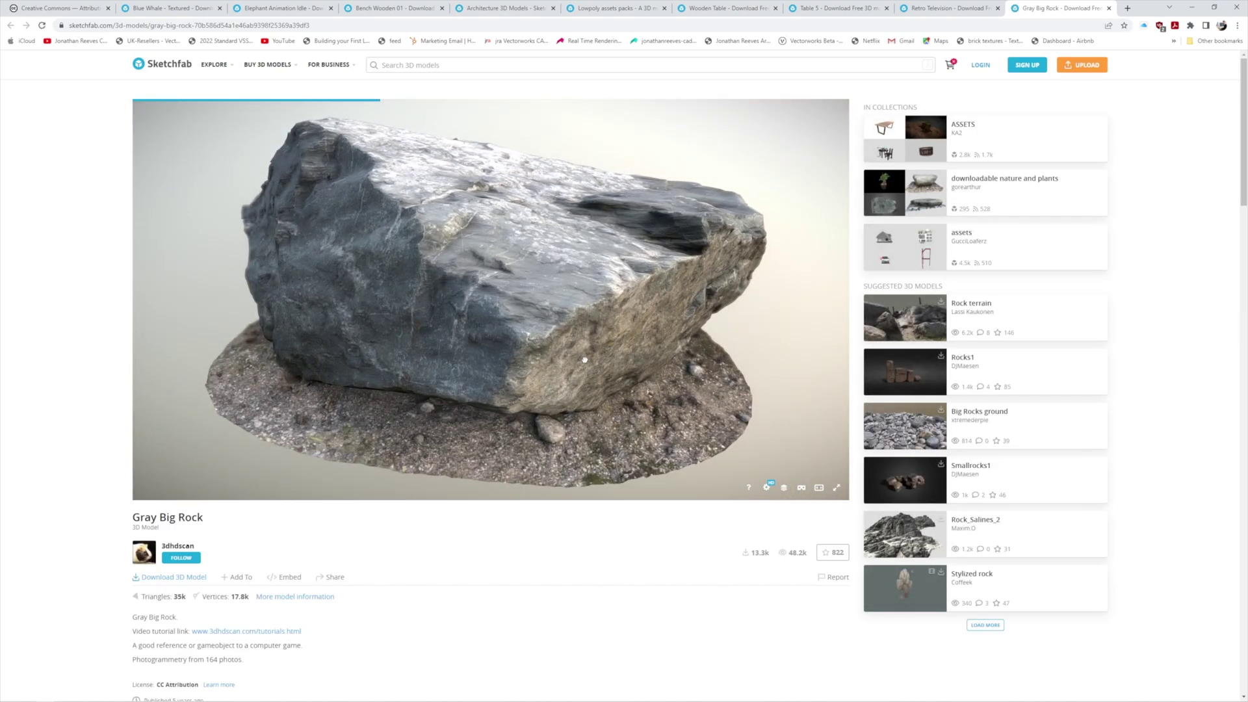
drag(585, 360, 477, 347)
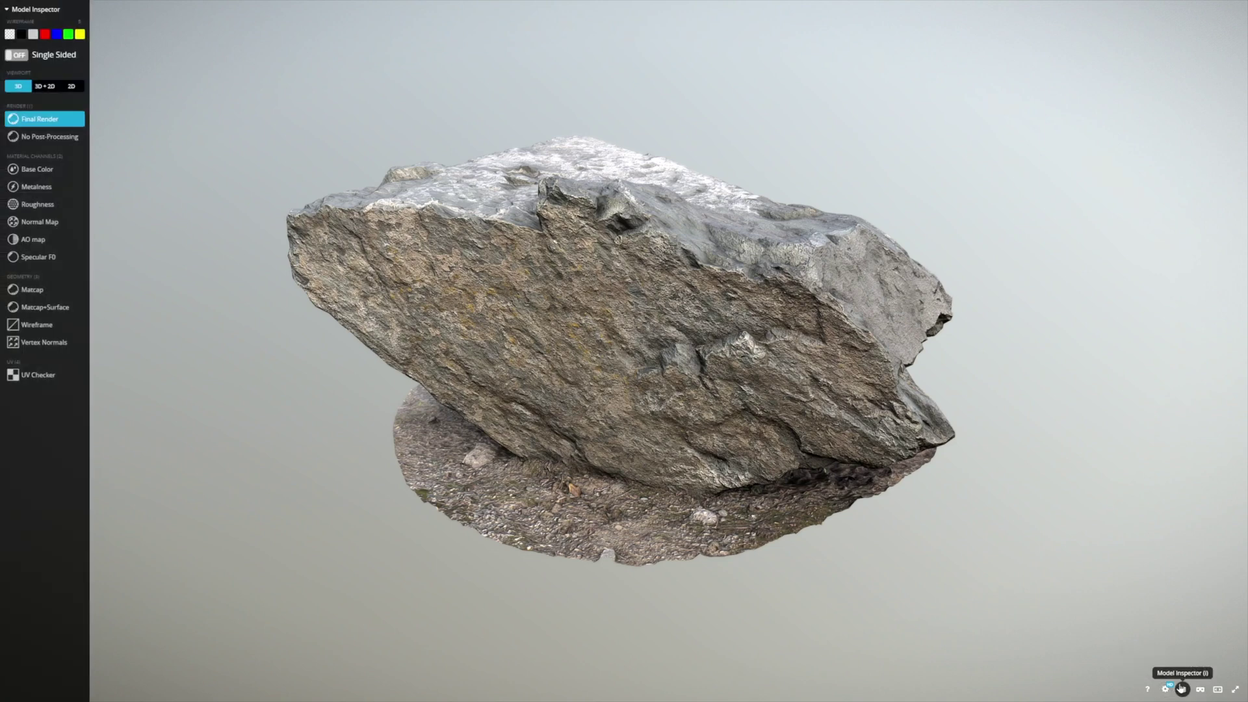
Examine the rock without post-processing and through its Base Color, Metalness, Roughness, Normal Map, AO map and Specular F0 channels.
click(65, 140)
click(40, 171)
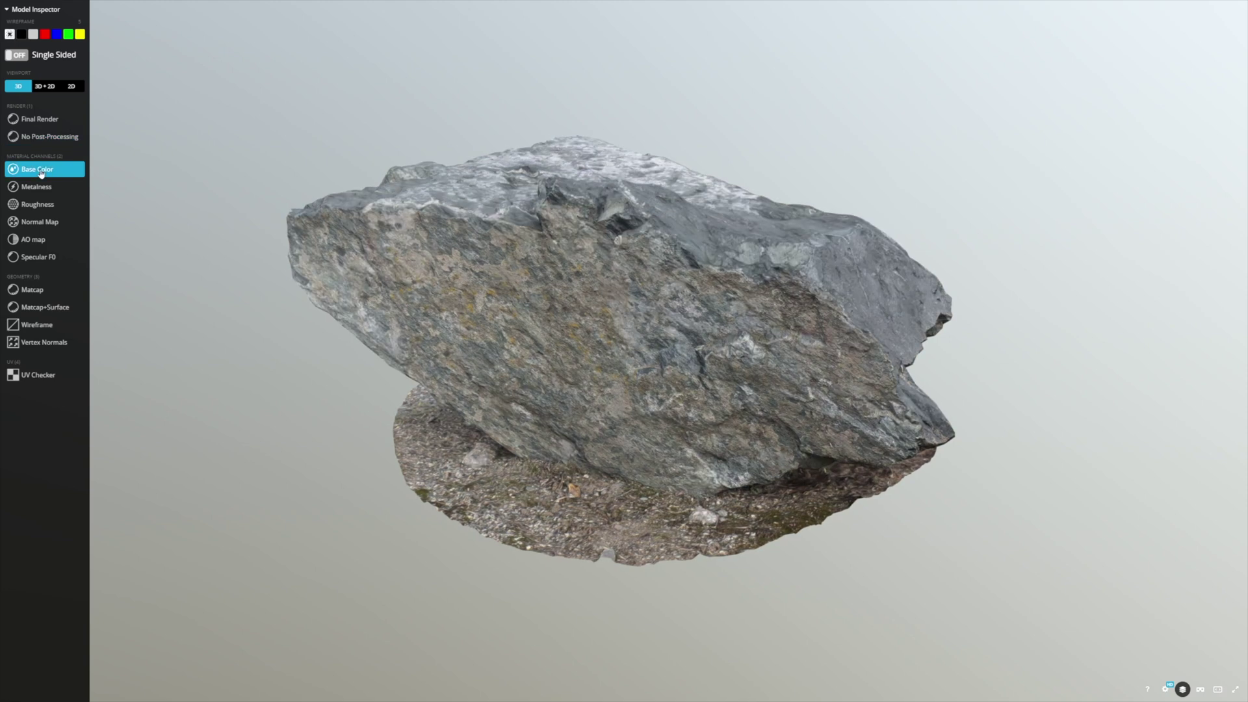
click(44, 189)
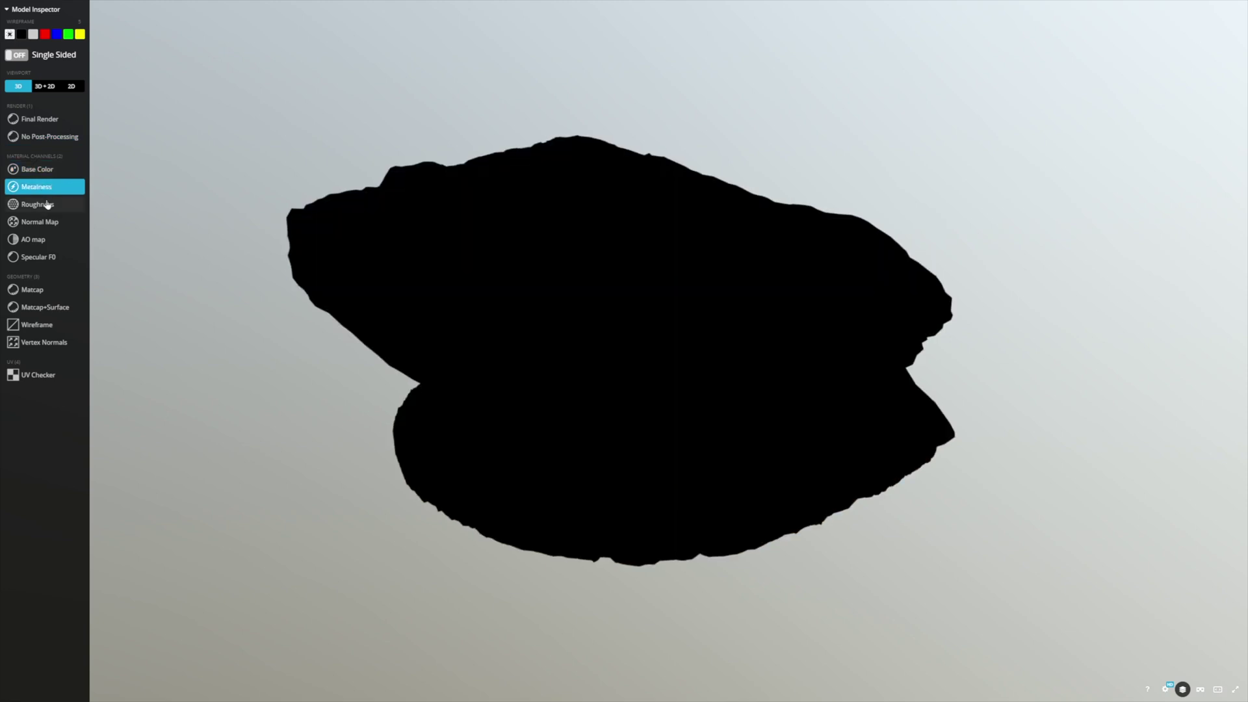
click(47, 205)
click(44, 223)
click(43, 241)
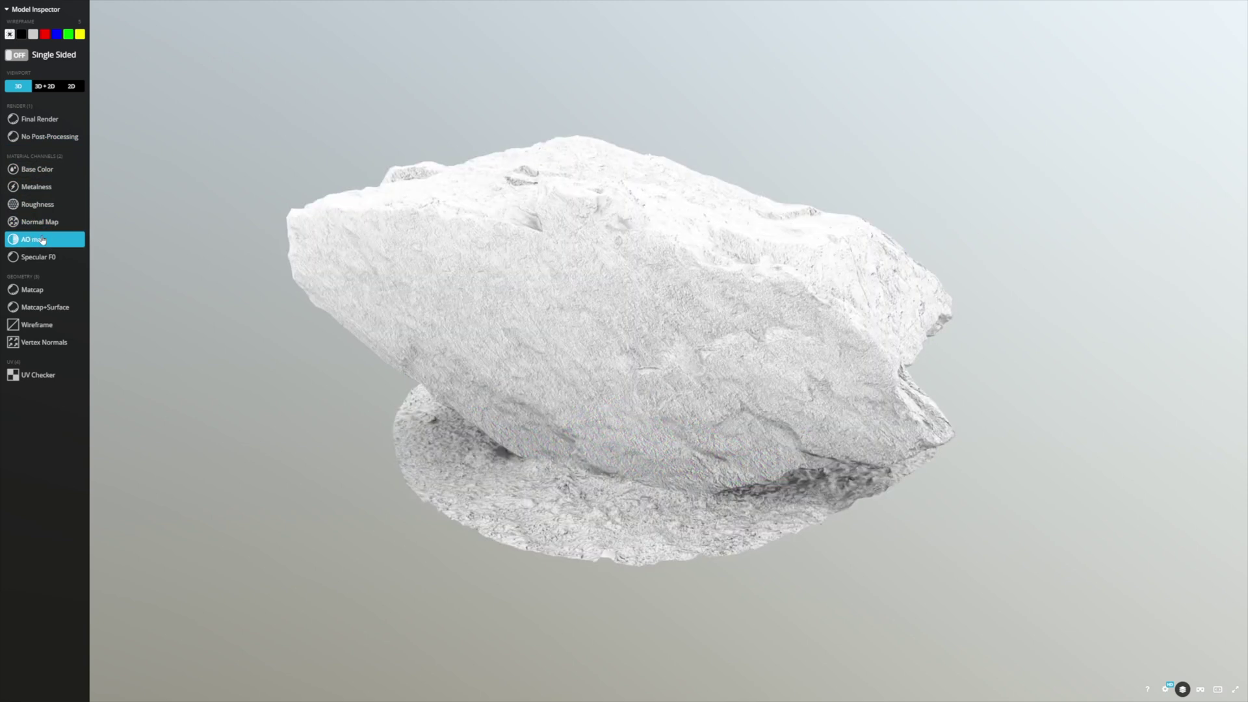
click(45, 258)
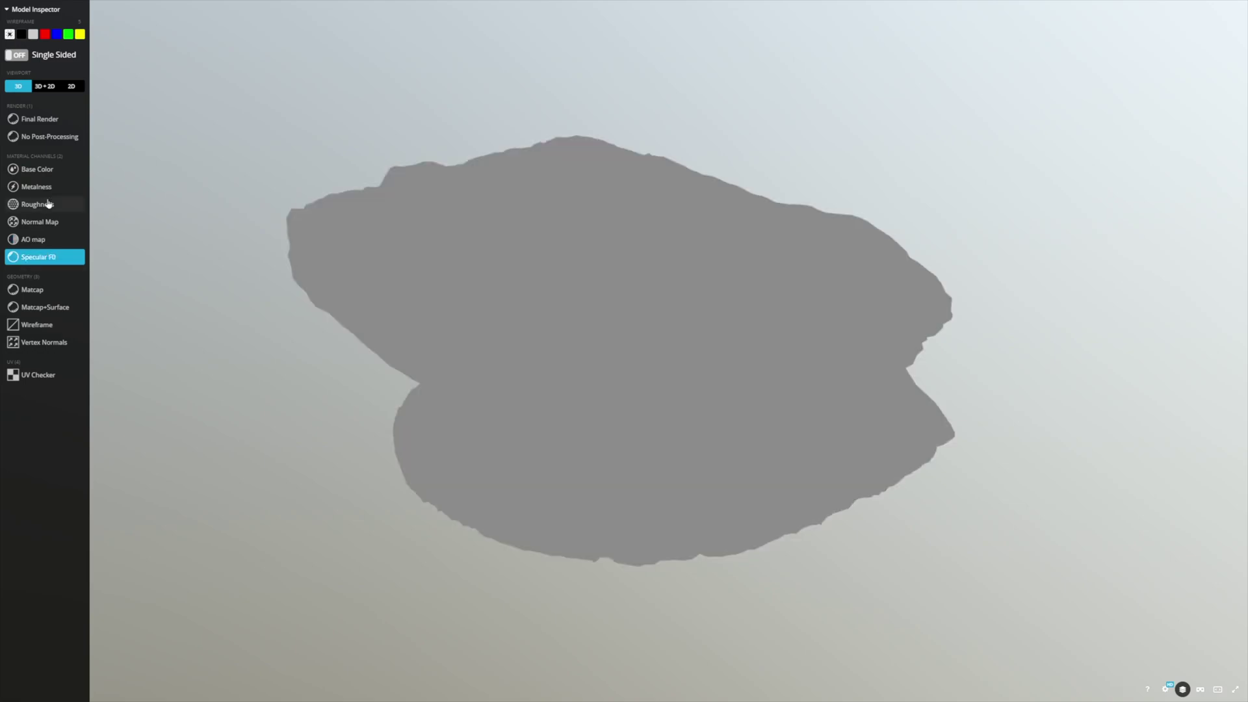
Examine the rock's UV Checker display, return to Final Render and leave the full-screen view.
click(35, 124)
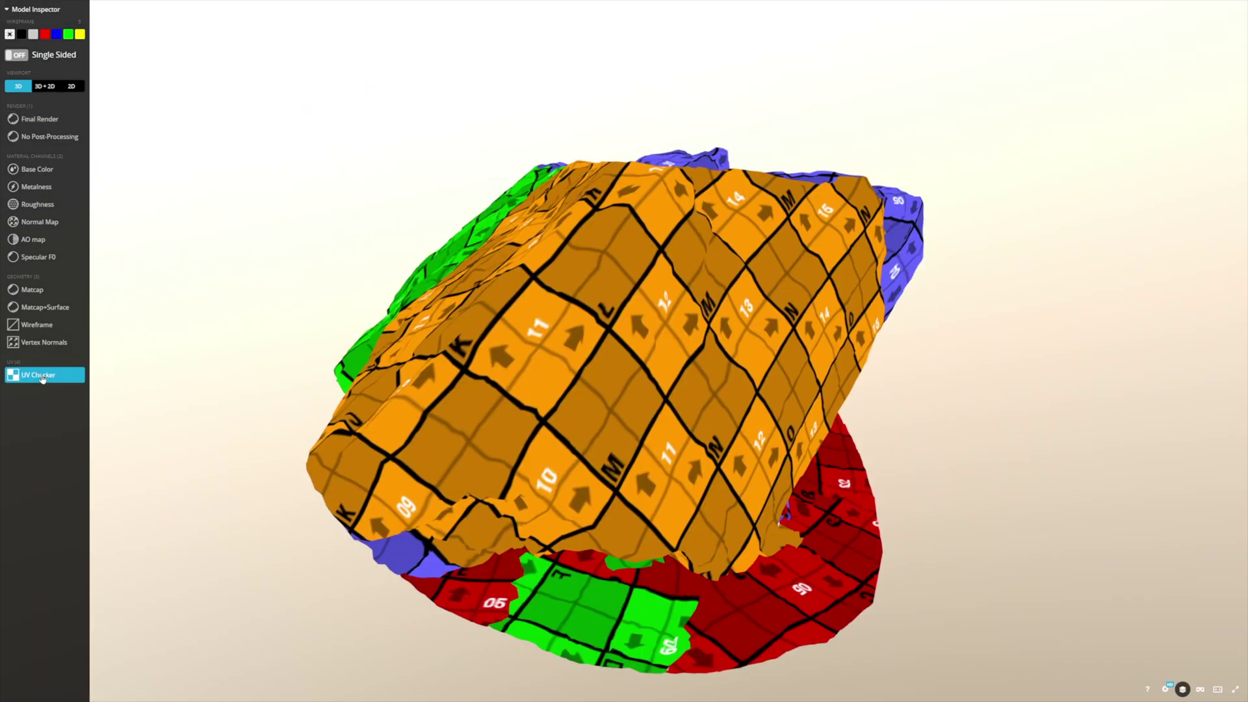
click(44, 119)
drag(708, 439, 682, 437)
key(Escape)
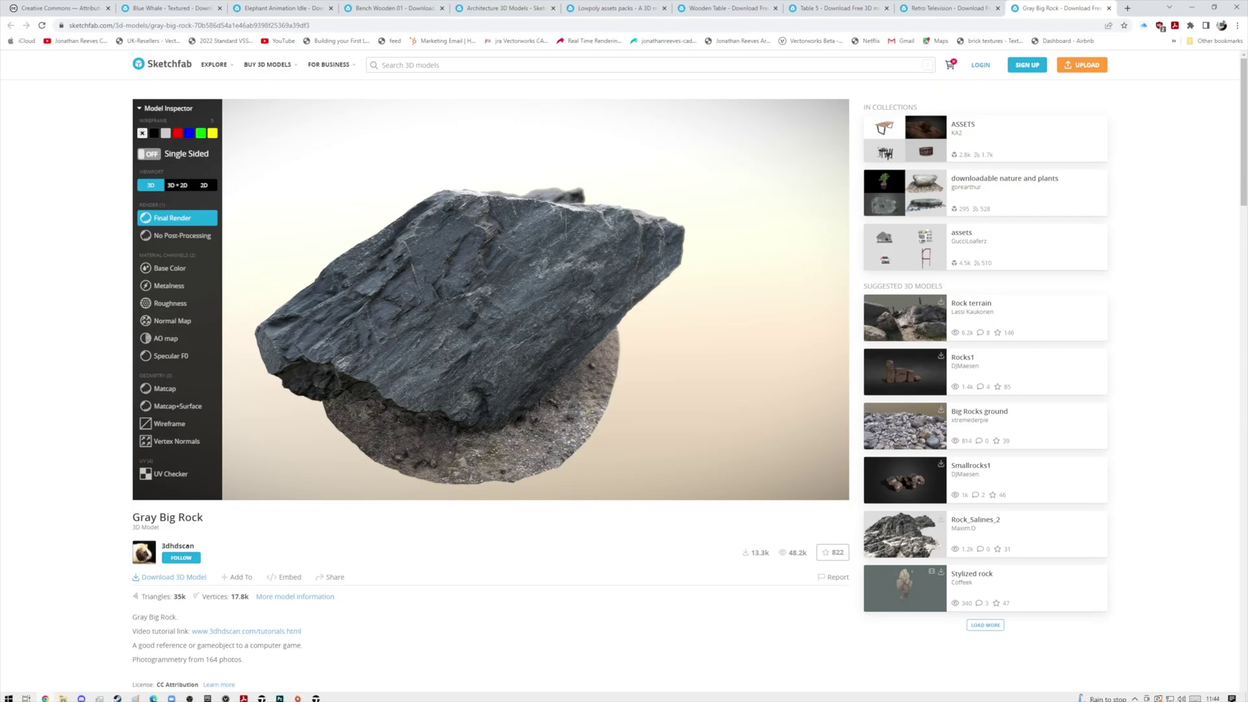
Switch back to Twinmotion, place the Gray Big Rock beside the skull and frame it in the view.
click(316, 695)
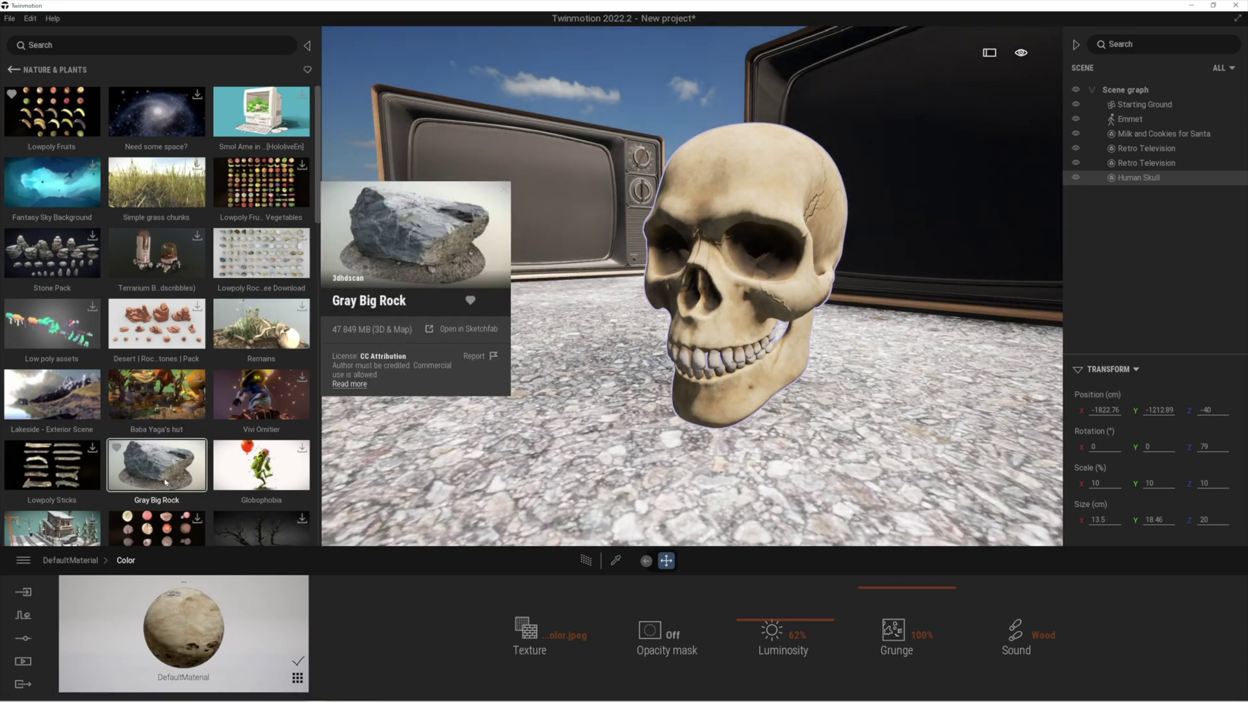
drag(156, 465, 454, 475)
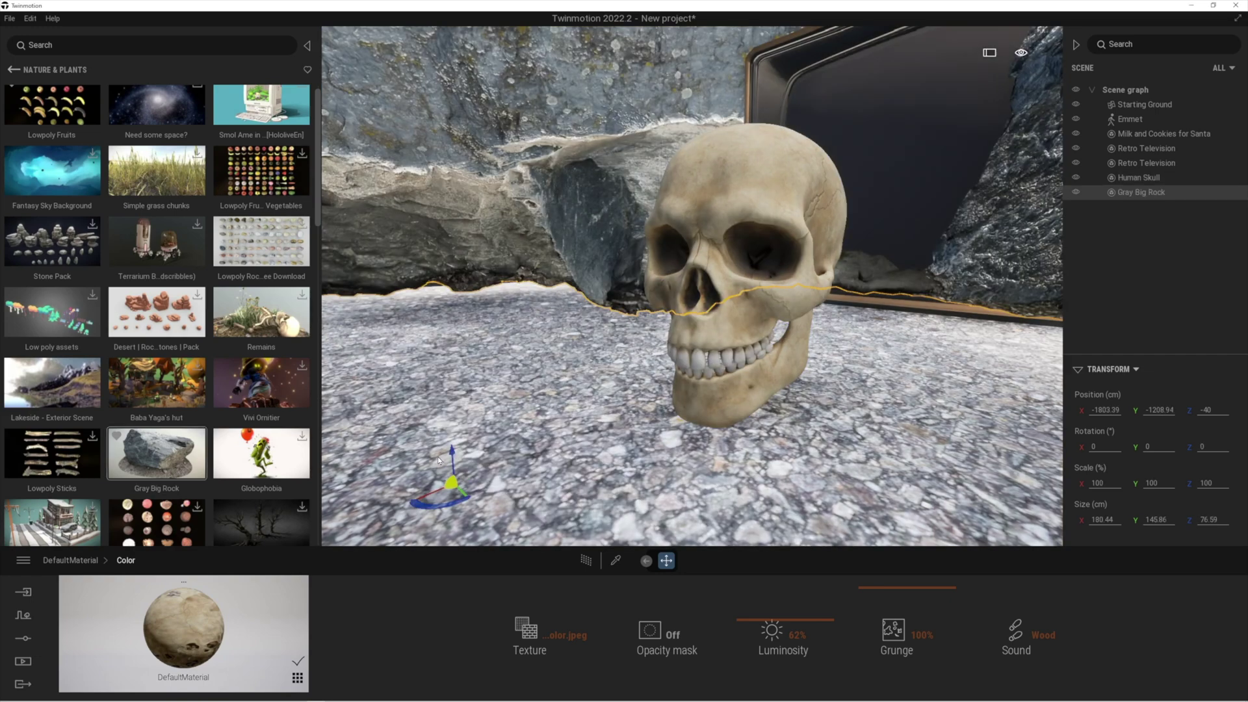
key(f)
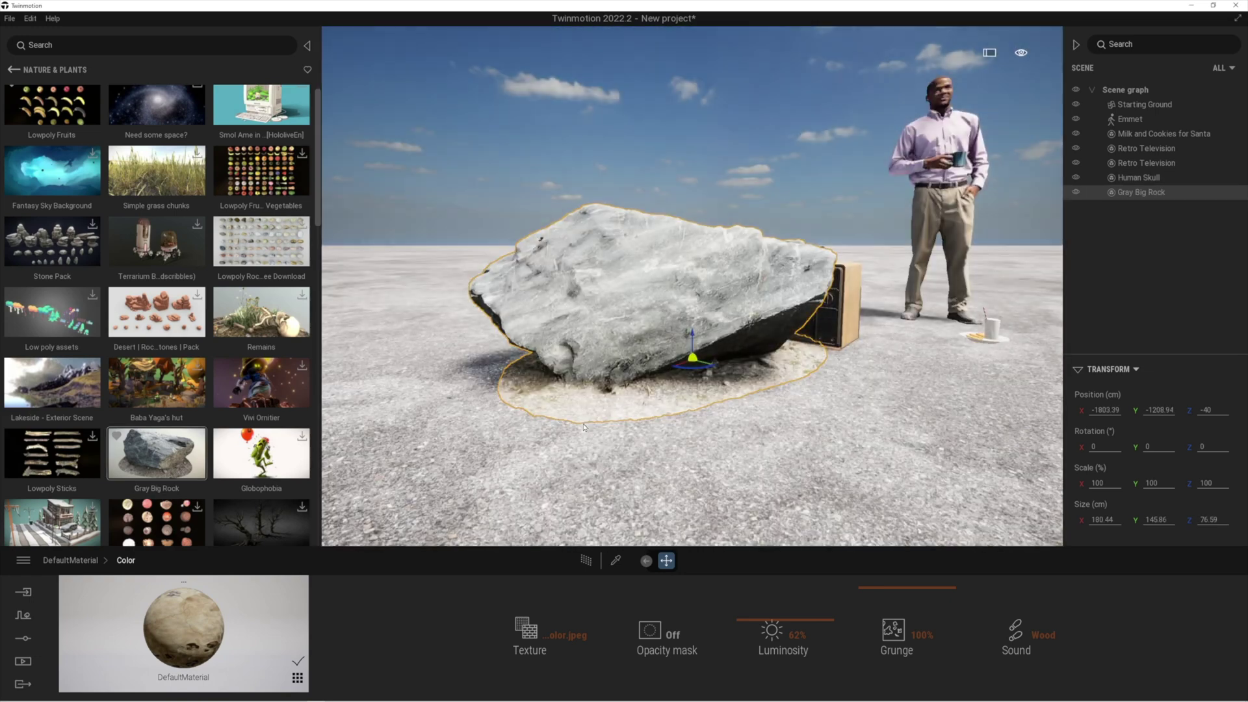
Move the Gray Big Rock clear of the skull and televisions, to about X -1674 and Y -1200 cm.
drag(690, 365, 553, 384)
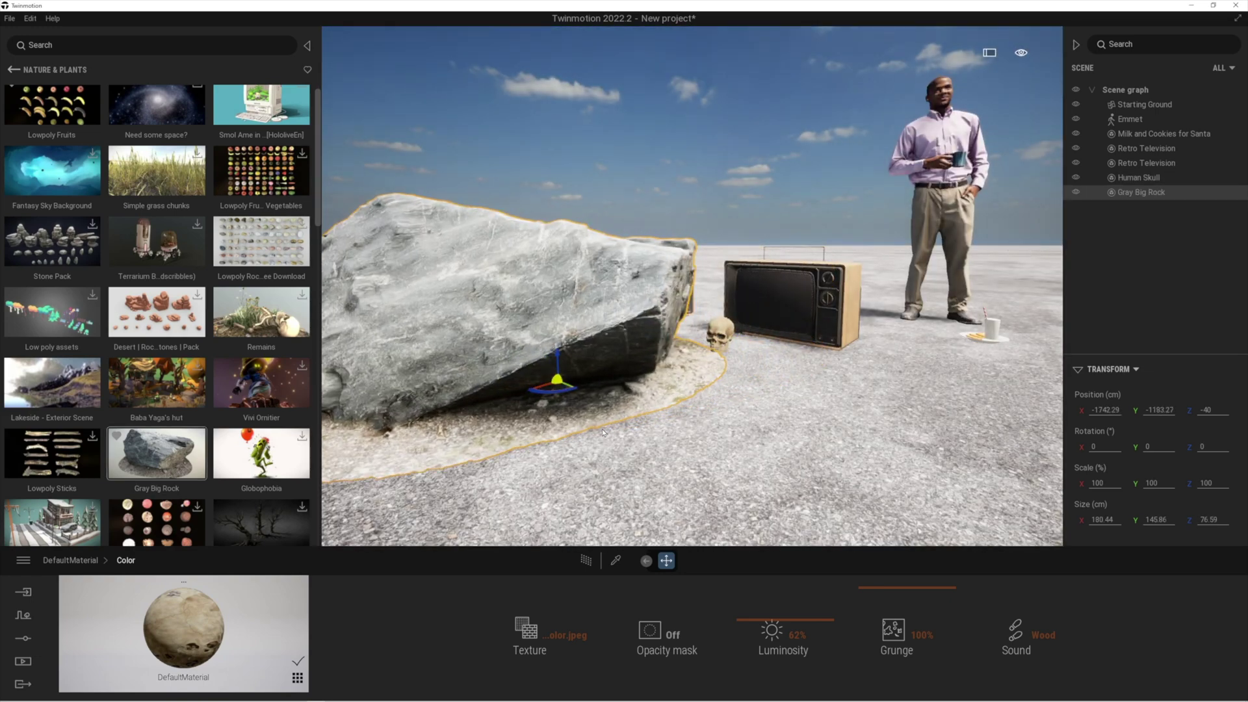
scroll(606, 431, down, 3)
scroll(622, 421, down, 2)
right_drag(622, 421, 539, 421)
drag(646, 377, 548, 400)
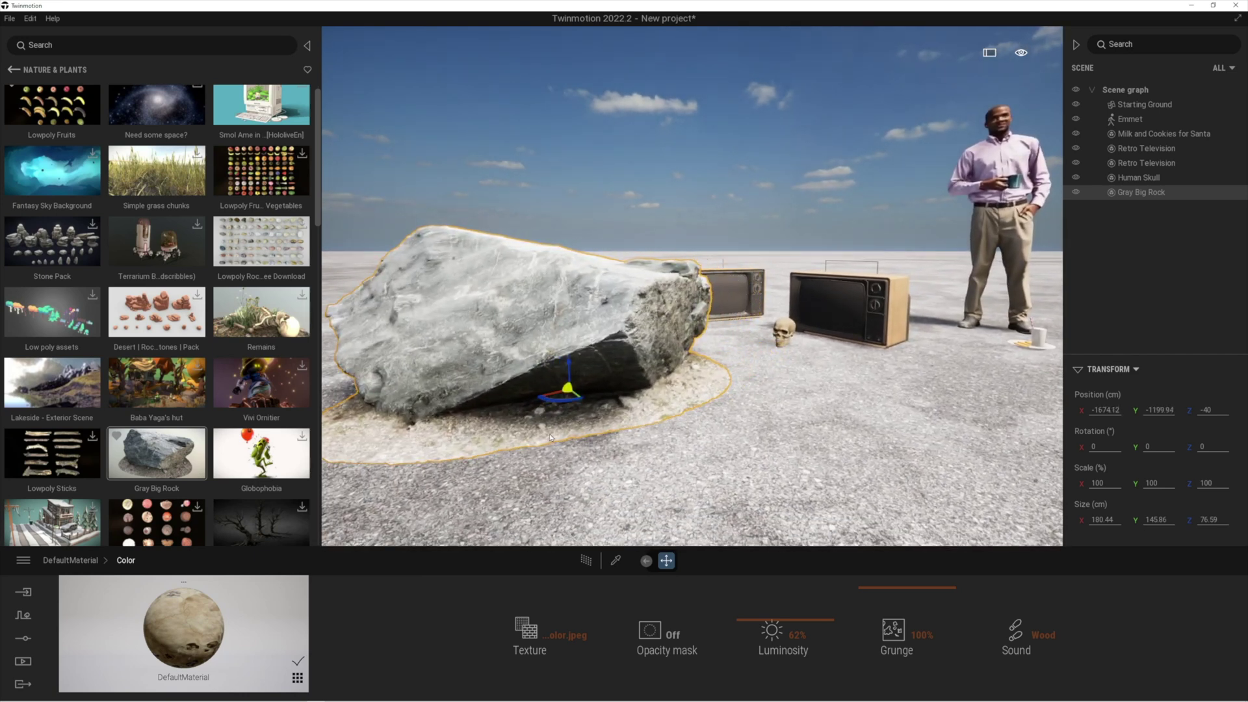
scroll(569, 403, down, 3)
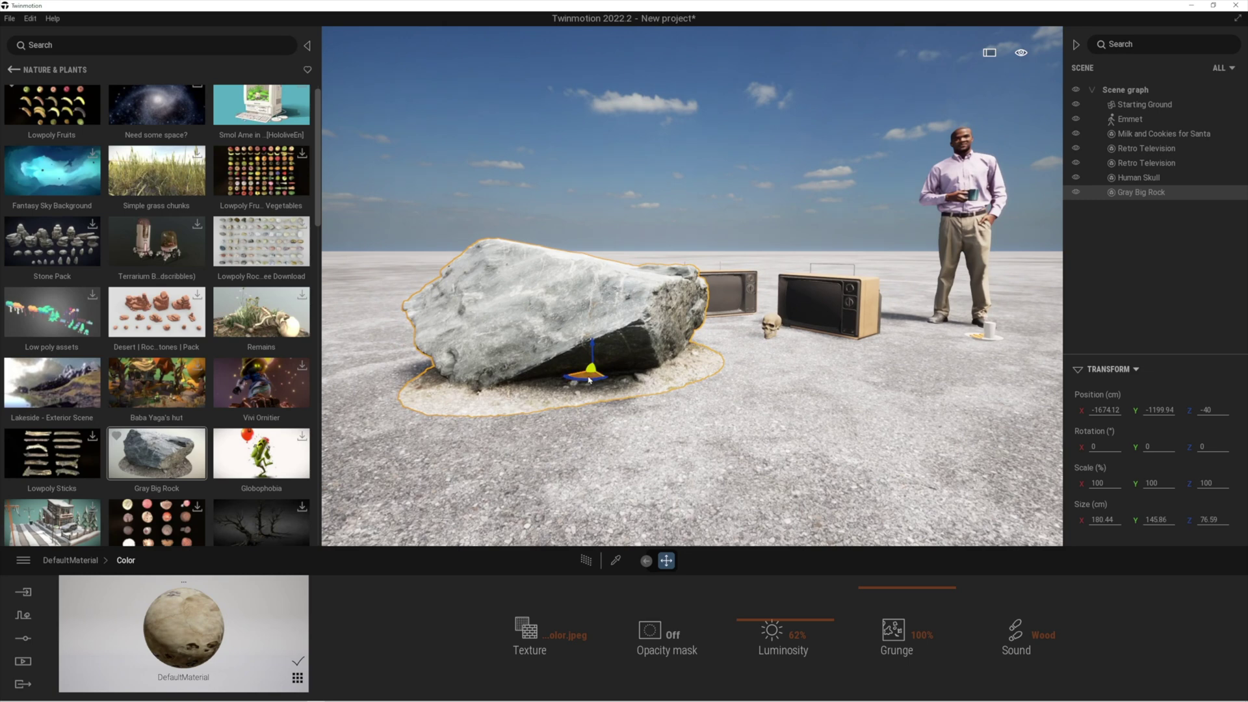
Duplicate the Gray Big Rock as one instance, overlap it with the original, rotate it to -119° about Z and scale it to 74%.
alt+drag(589, 378, 672, 421)
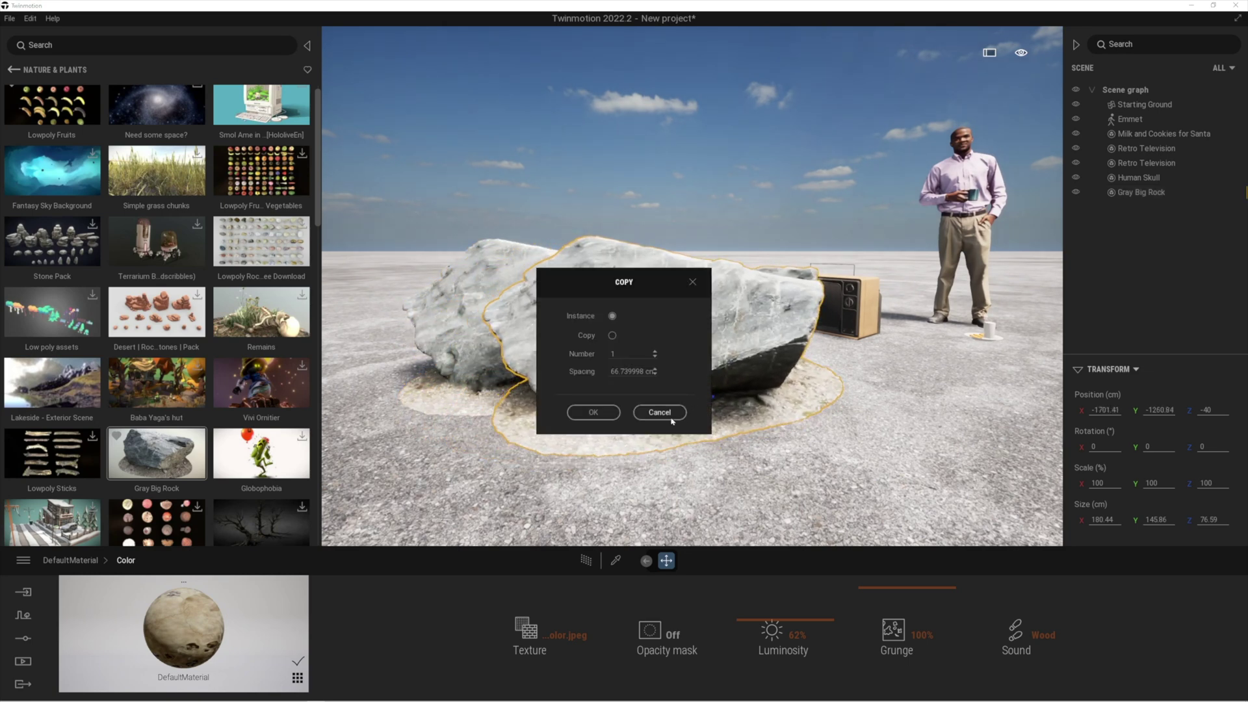
click(591, 413)
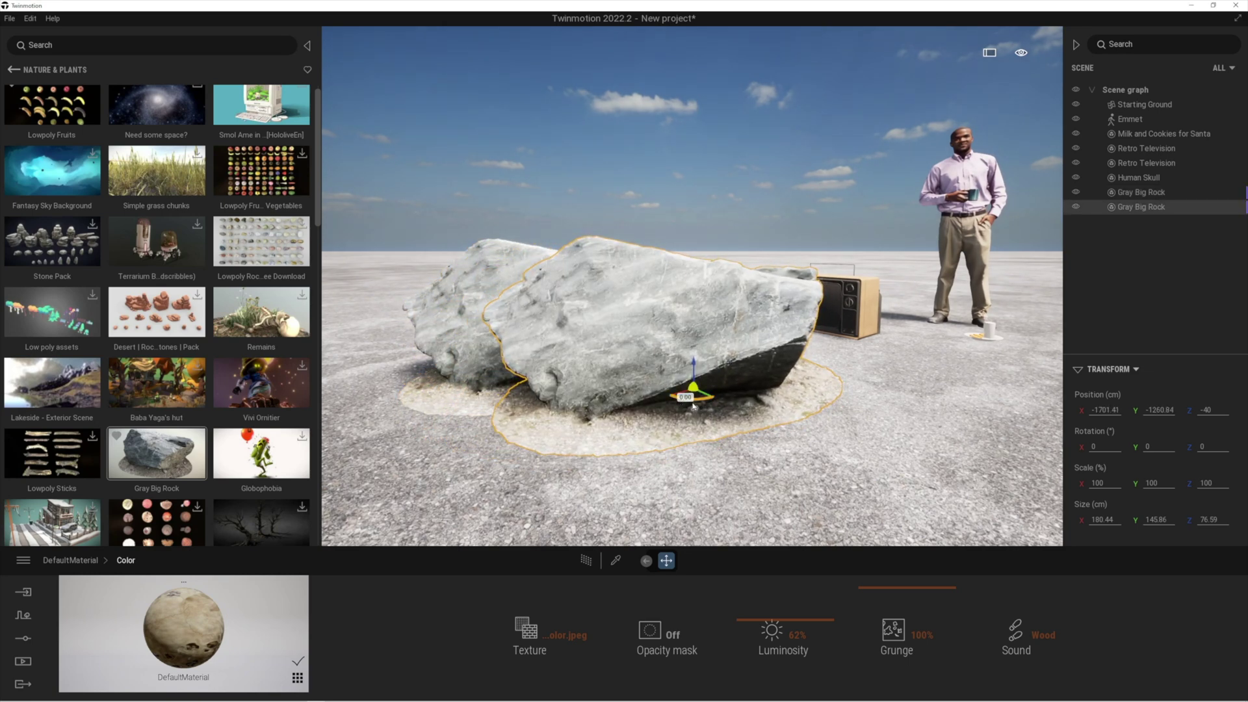
drag(694, 406, 633, 379)
click(648, 561)
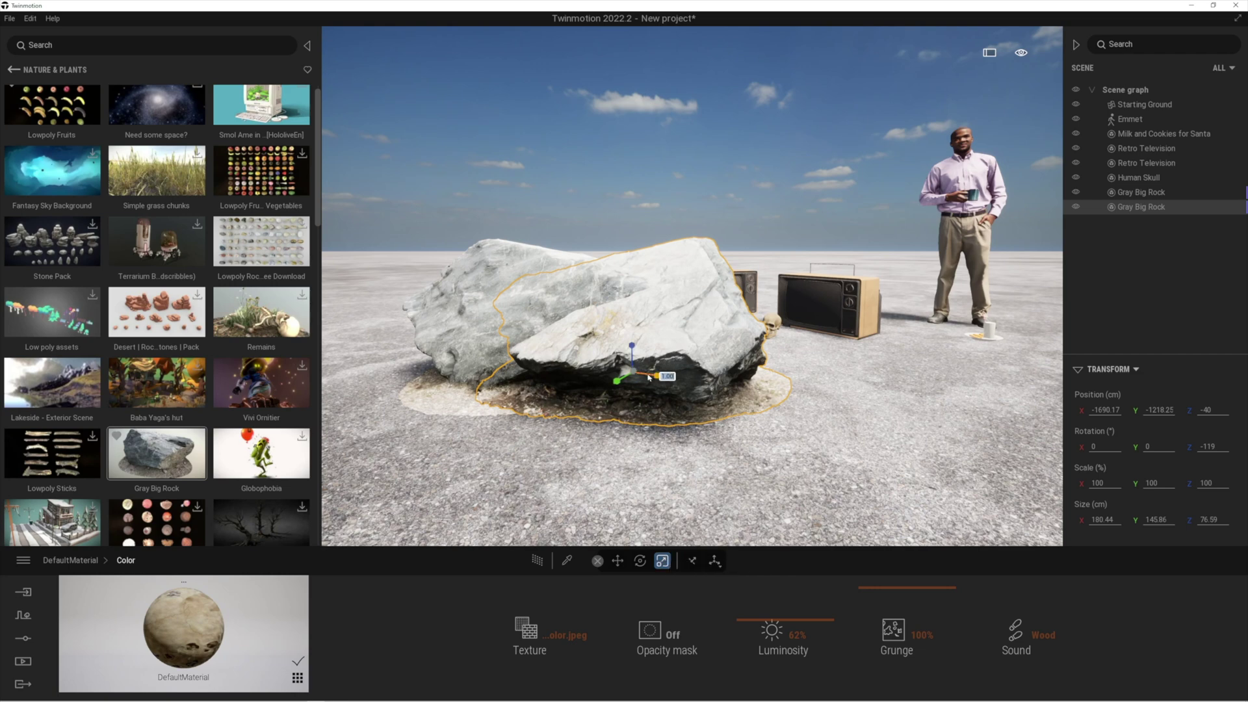
drag(633, 373, 584, 403)
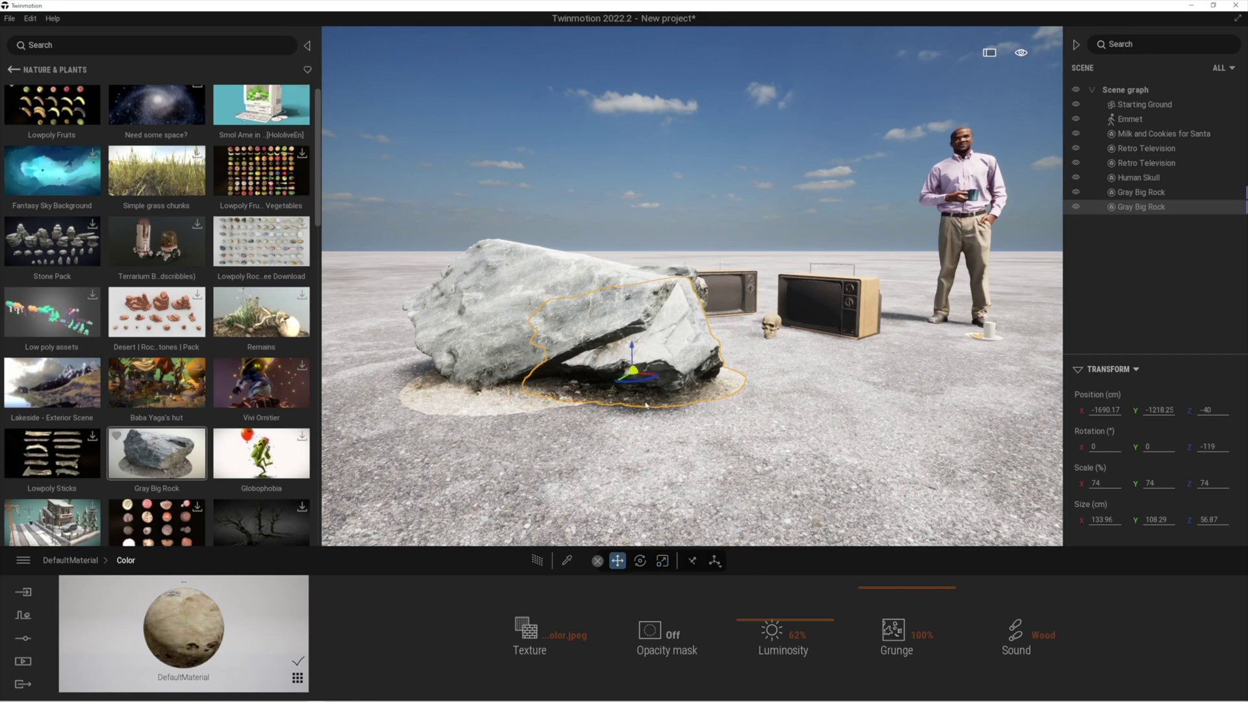
Copy the 74% rock beside the other two with a Z rotation of -172° and frame the copy in the view.
drag(635, 381, 568, 437)
key(Return)
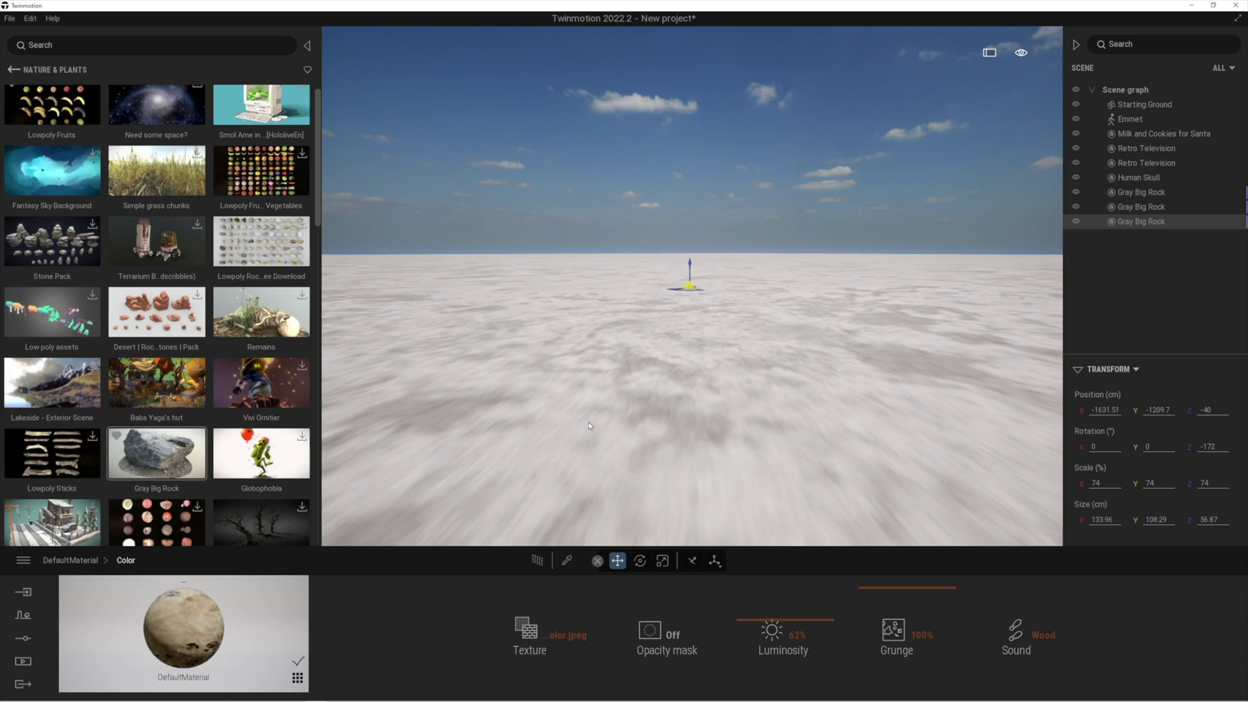
double_click(1138, 221)
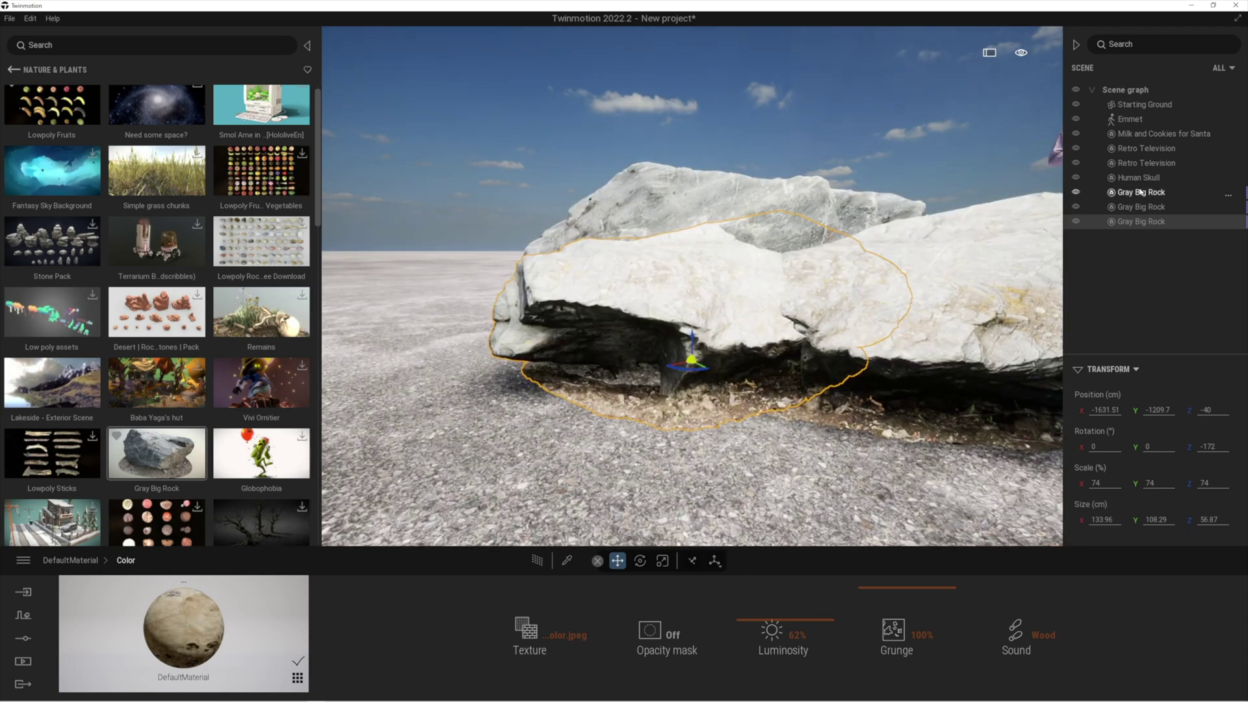
Select all three Gray Big Rocks, duplicate them as a group and position the copies against the originals.
shift+click(1141, 192)
key(f)
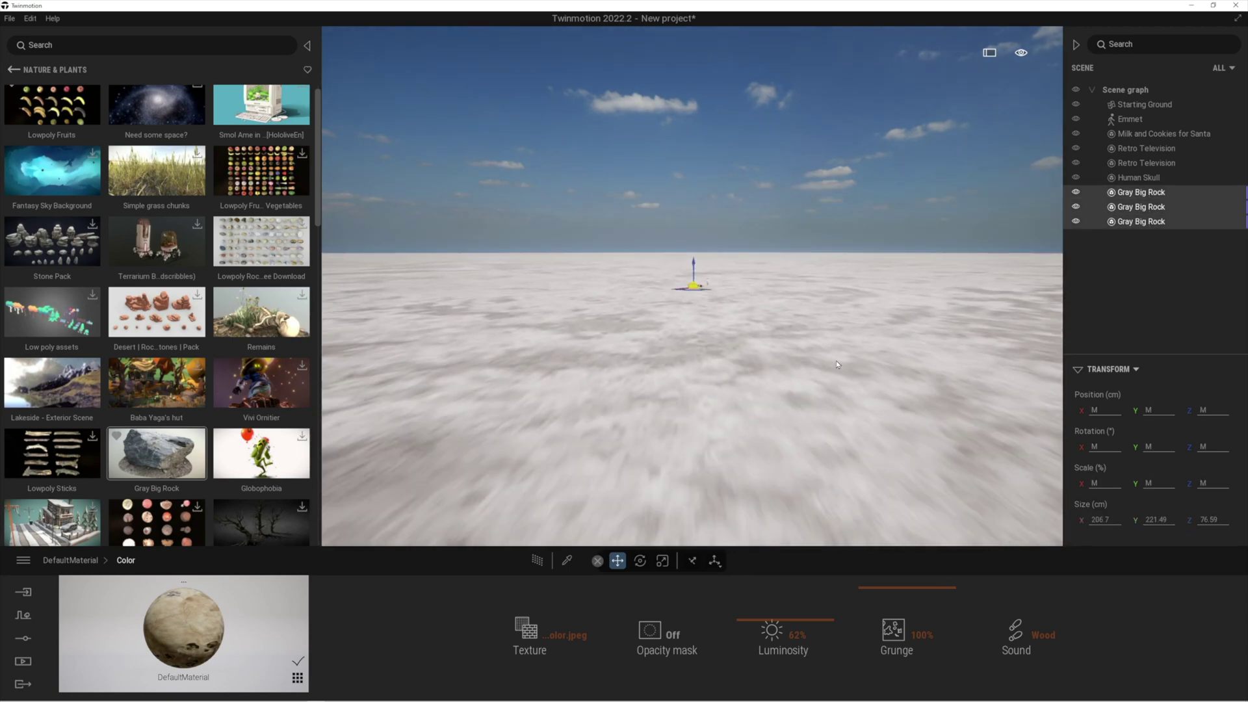
scroll(809, 328, up, 3)
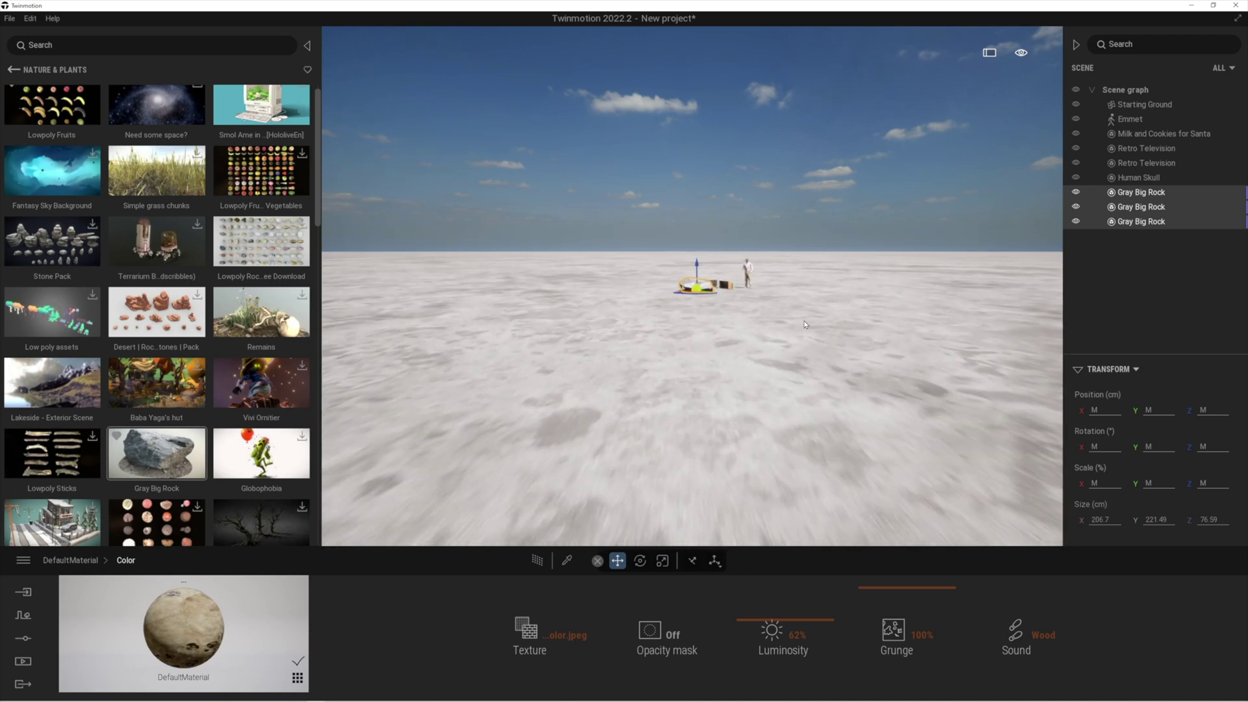
key(f)
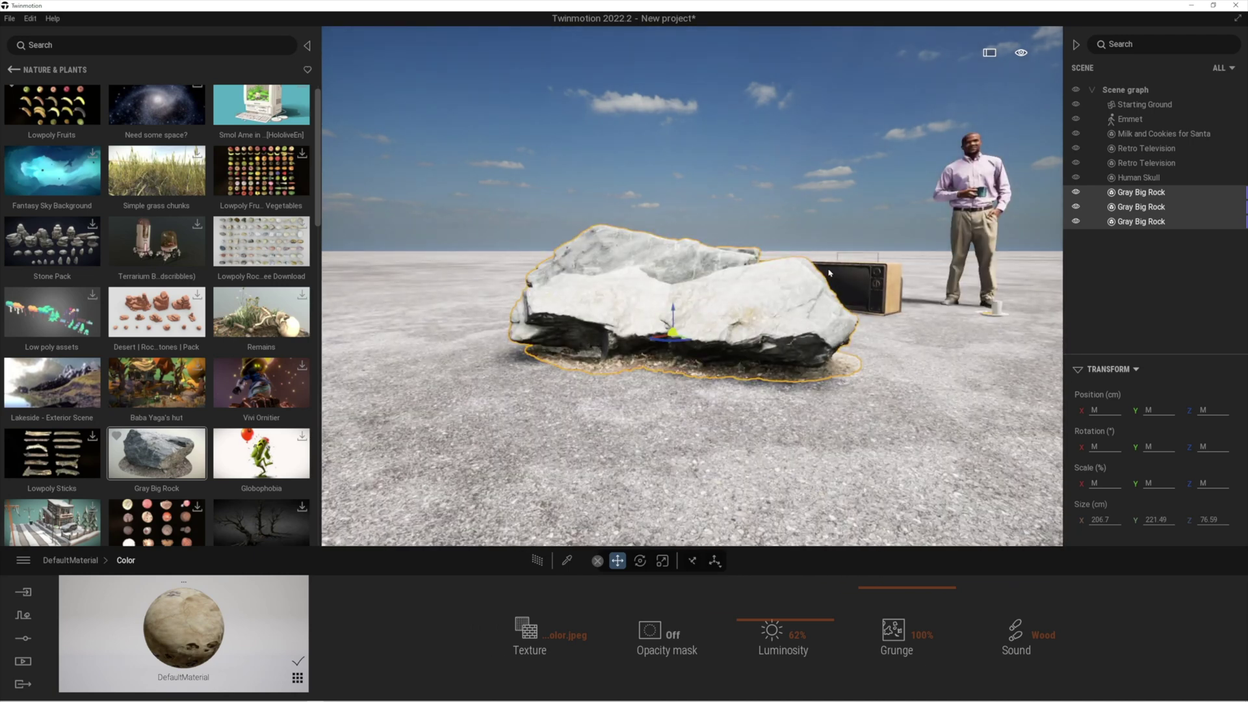
key(e)
right_drag(829, 273, 767, 342)
scroll(767, 342, down, 3)
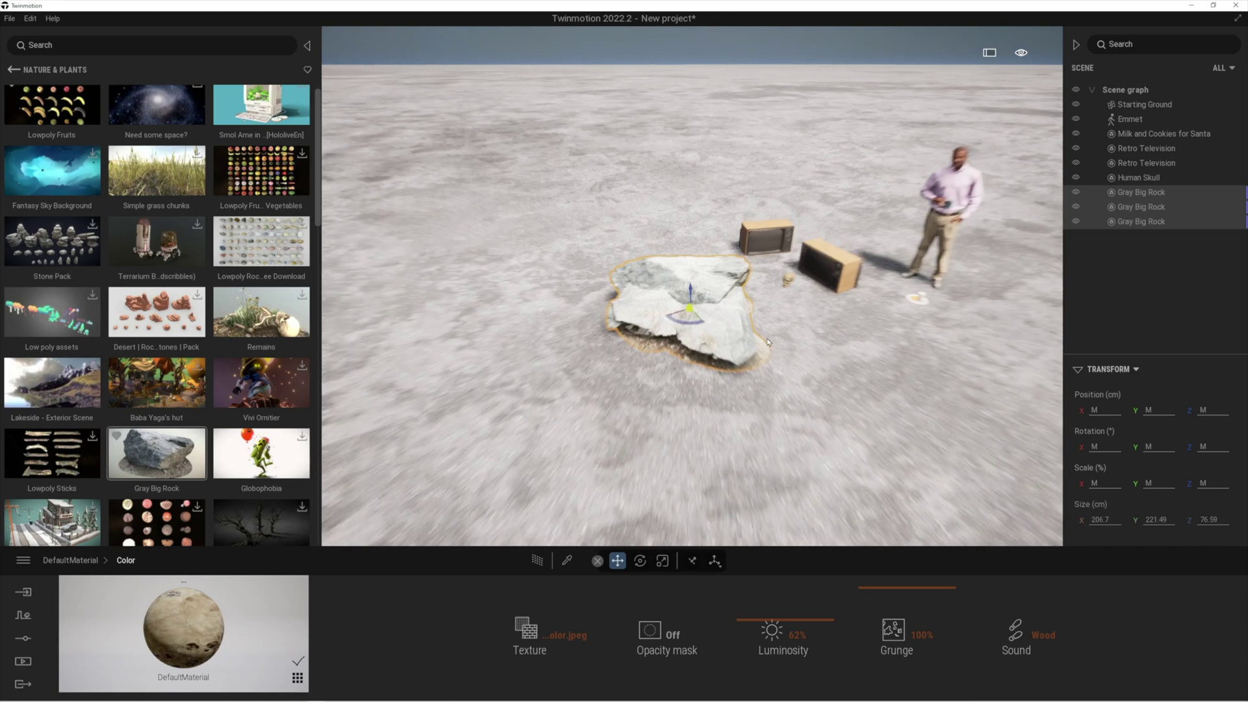
drag(679, 312, 634, 335)
click(591, 413)
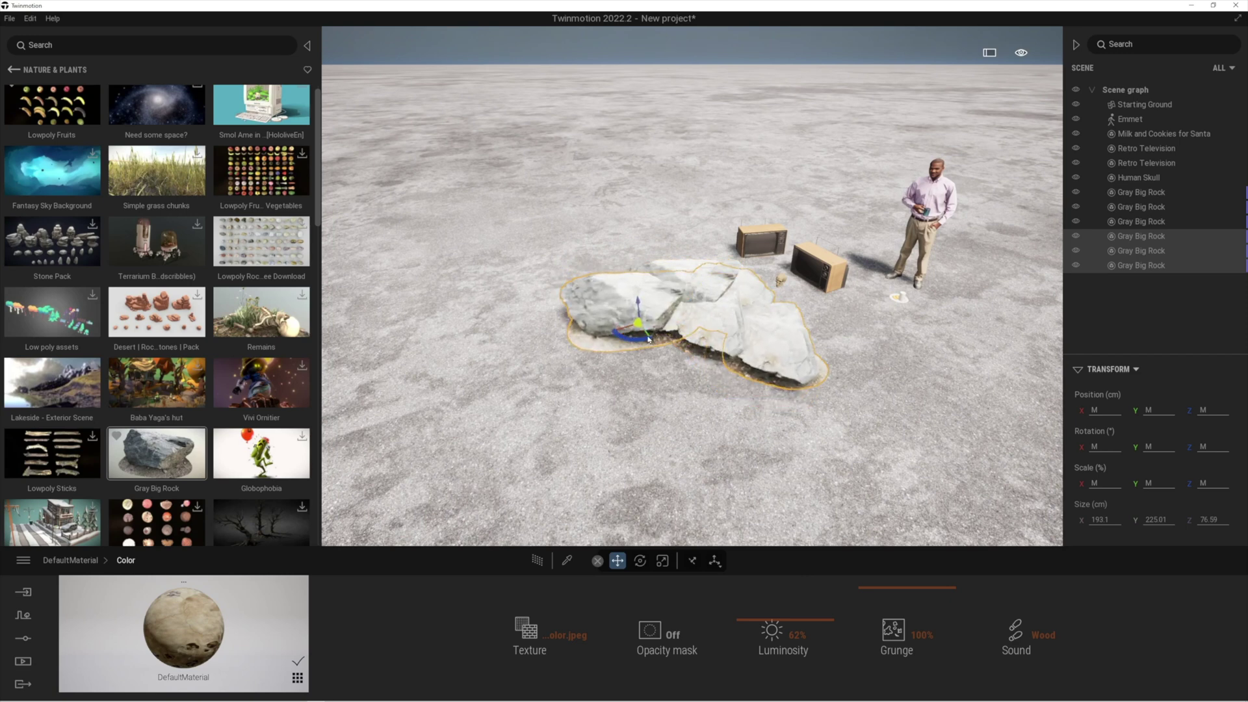
drag(636, 338, 663, 348)
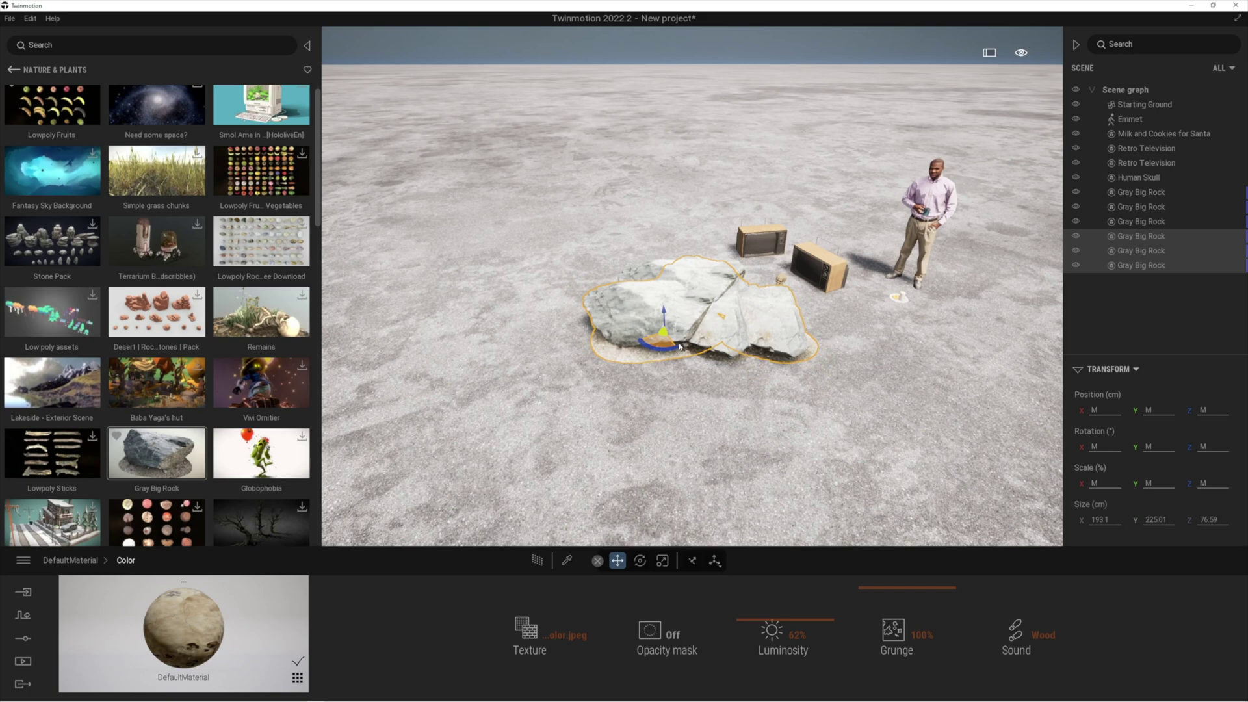
Build a larger rocky outcrop by repeatedly duplicating the selected rock groups in front of and beside the existing rocks.
drag(661, 346, 682, 378)
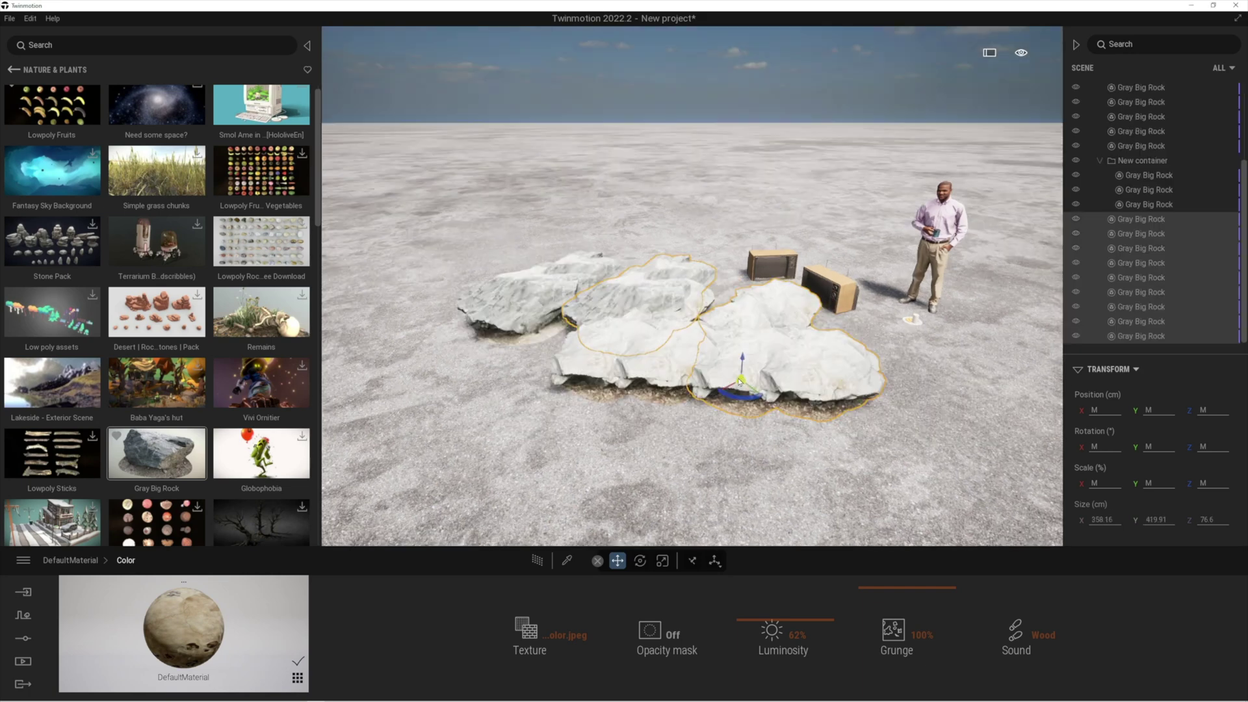
drag(737, 389, 628, 436)
click(596, 417)
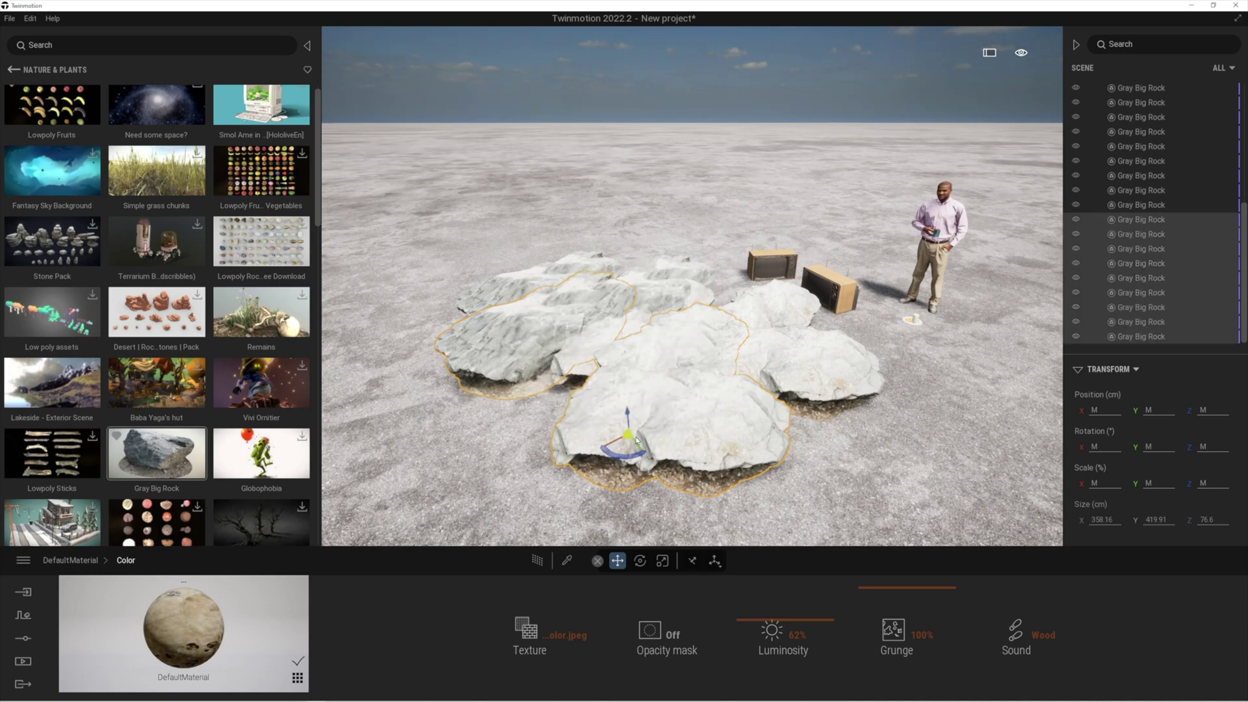
shift+drag(627, 436, 559, 398)
click(594, 414)
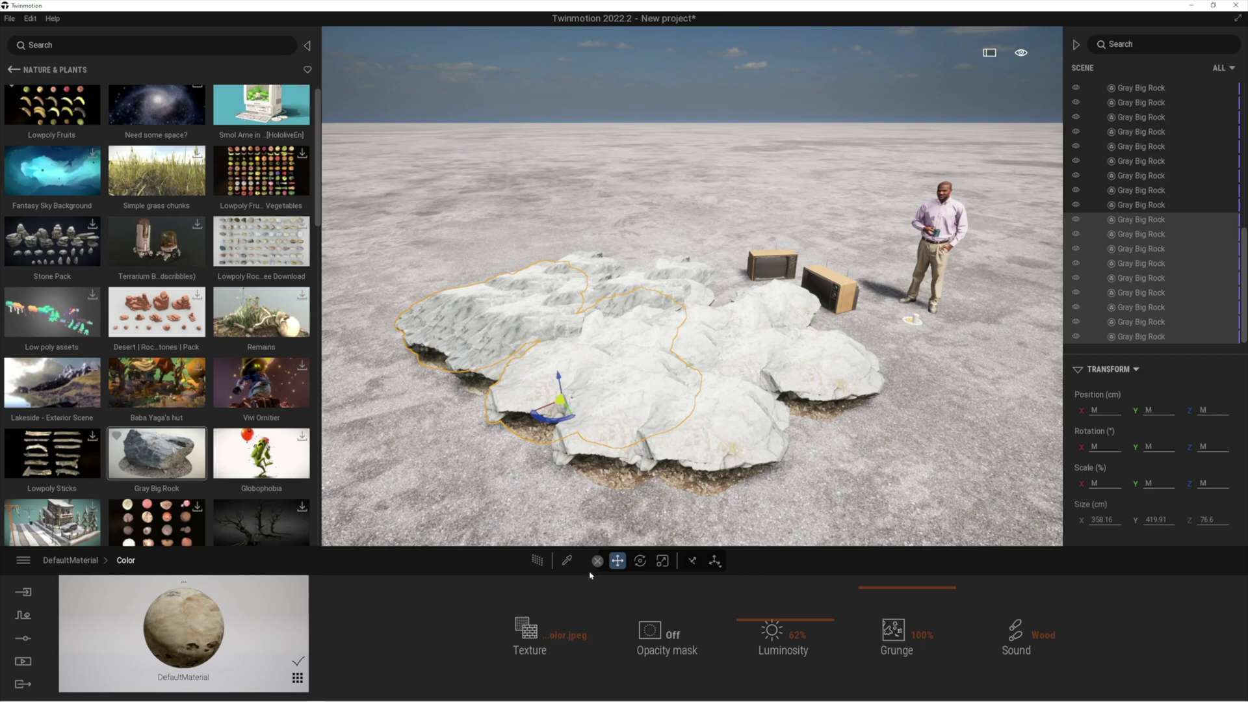
Sample the rocks' material and darken its color to the gray 828282.
click(566, 561)
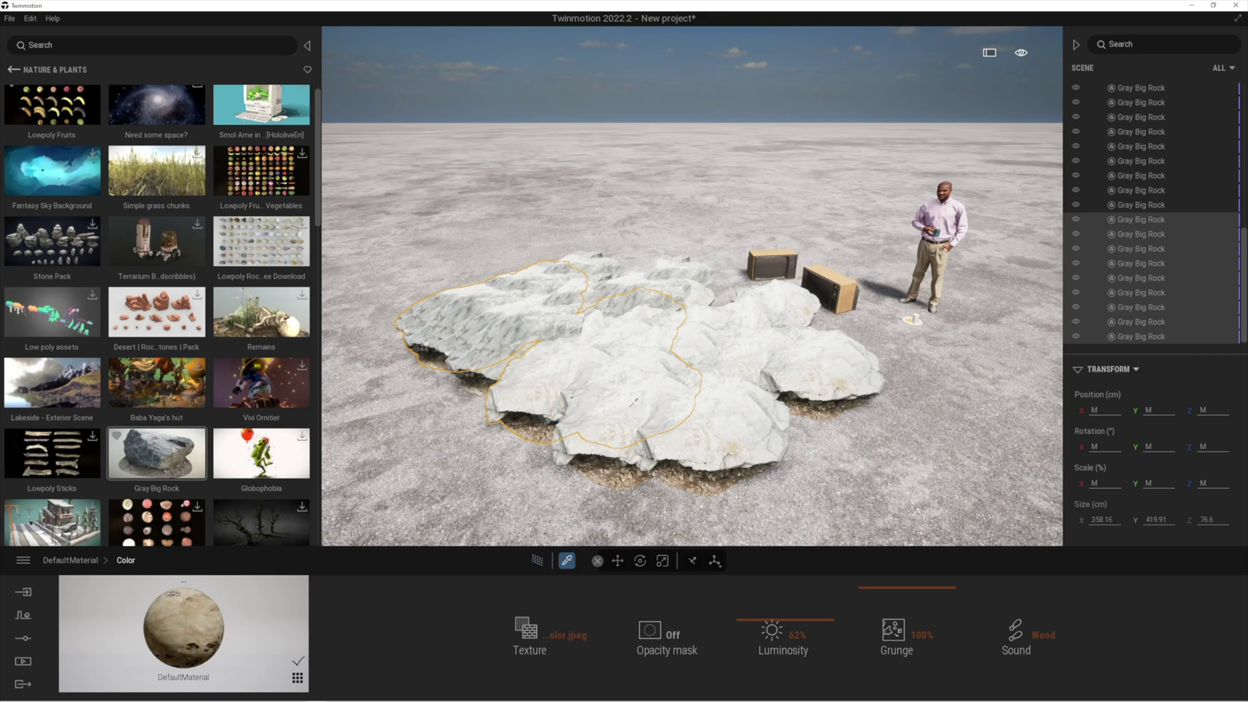
click(550, 639)
drag(651, 287, 228, 282)
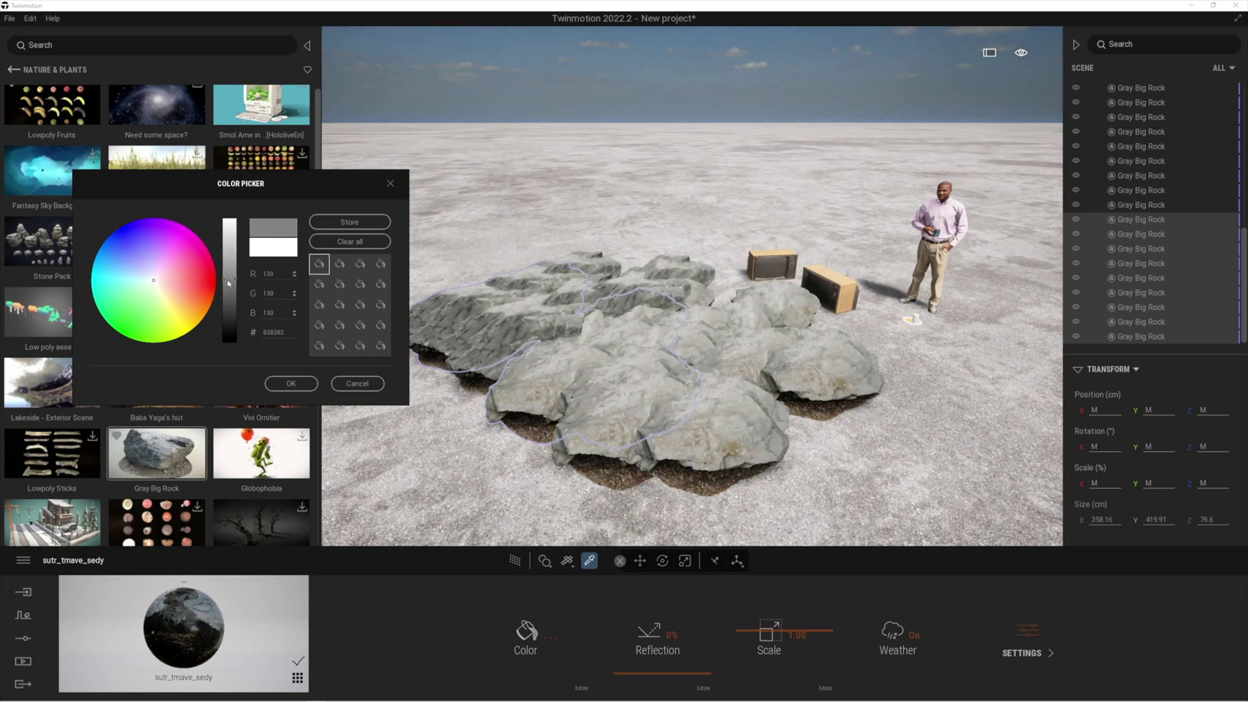
click(291, 383)
Examine the darkened rock outcrop up close, at ground level and from a distance.
scroll(528, 382, up, 5)
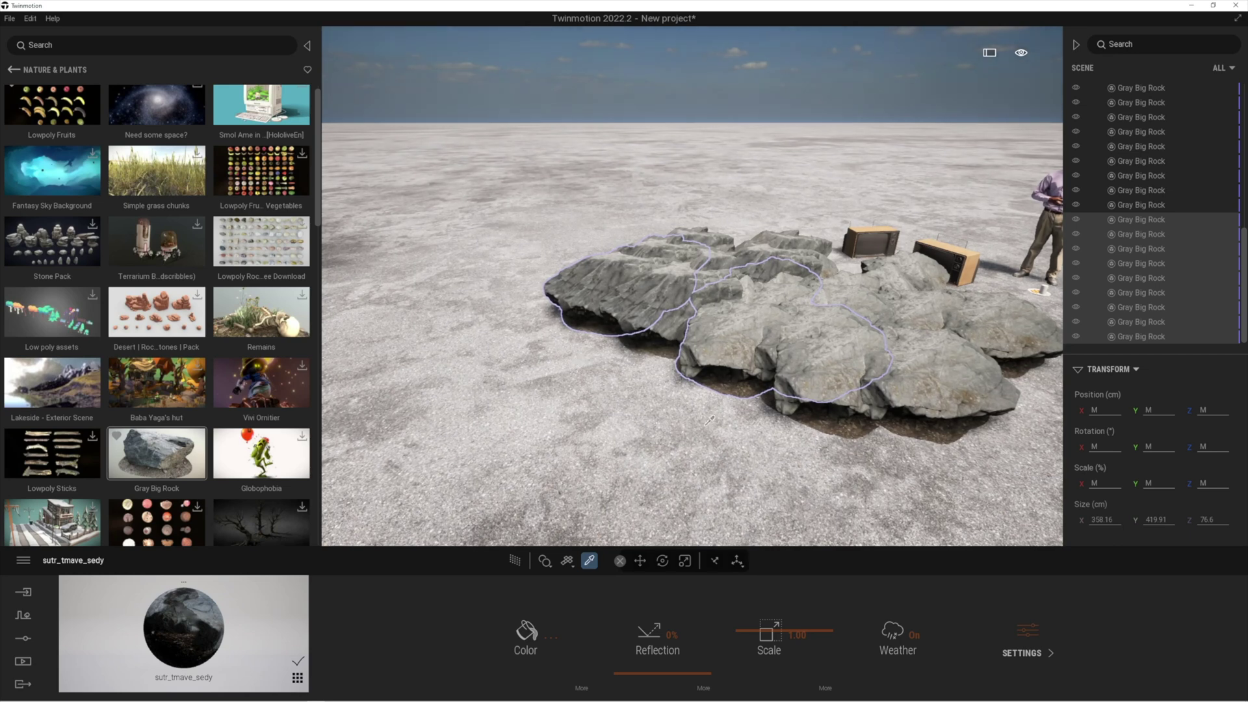
right_drag(714, 420, 869, 371)
key(a)
key(q)
key(w)
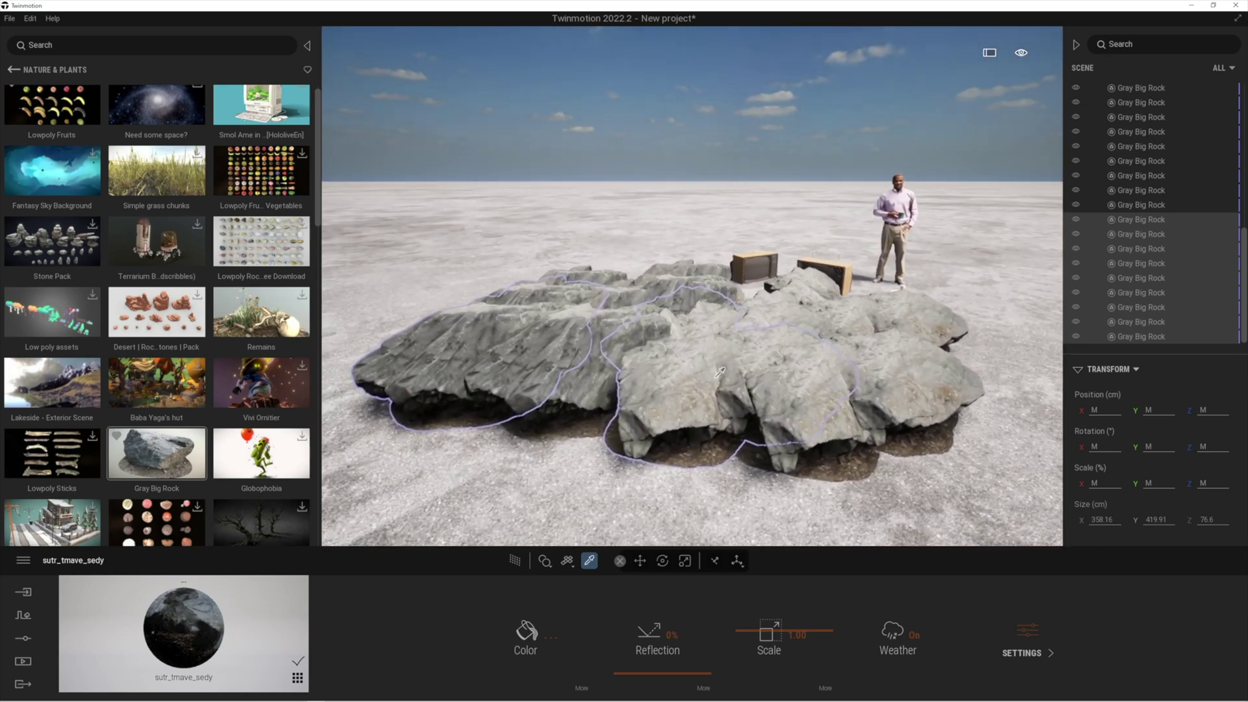
drag(763, 423, 766, 434)
key(w)
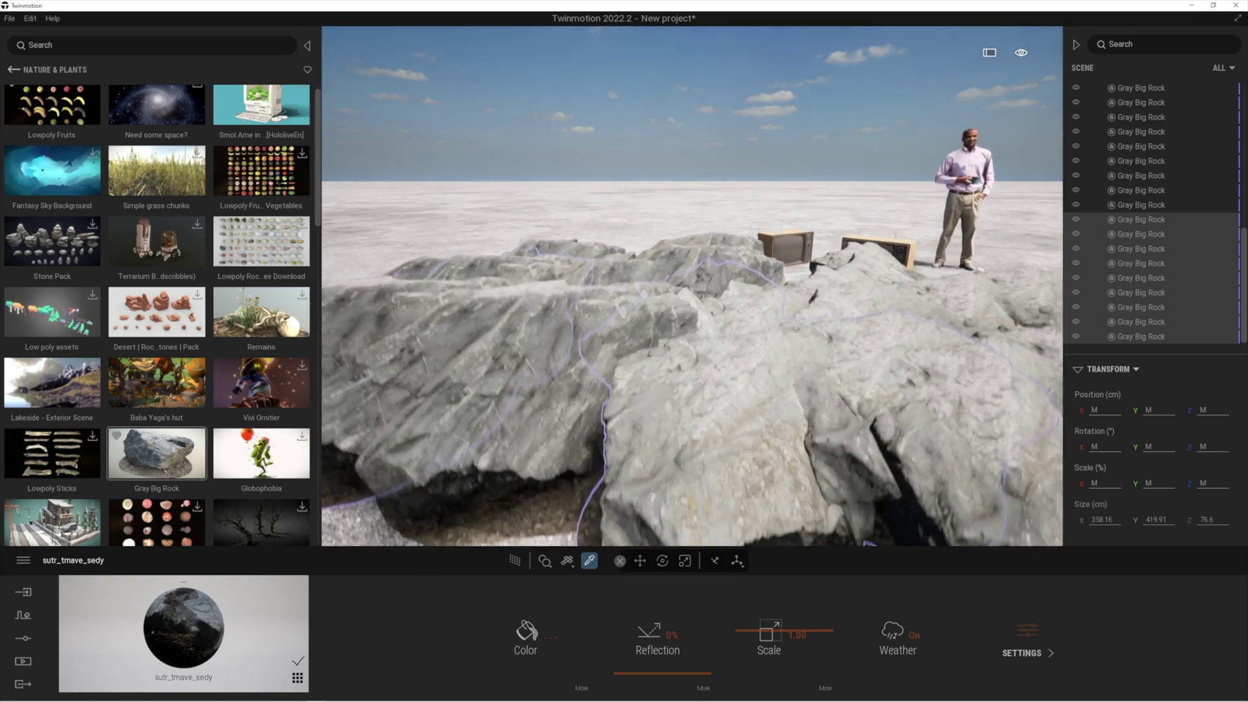
key(q)
scroll(778, 405, down, 10)
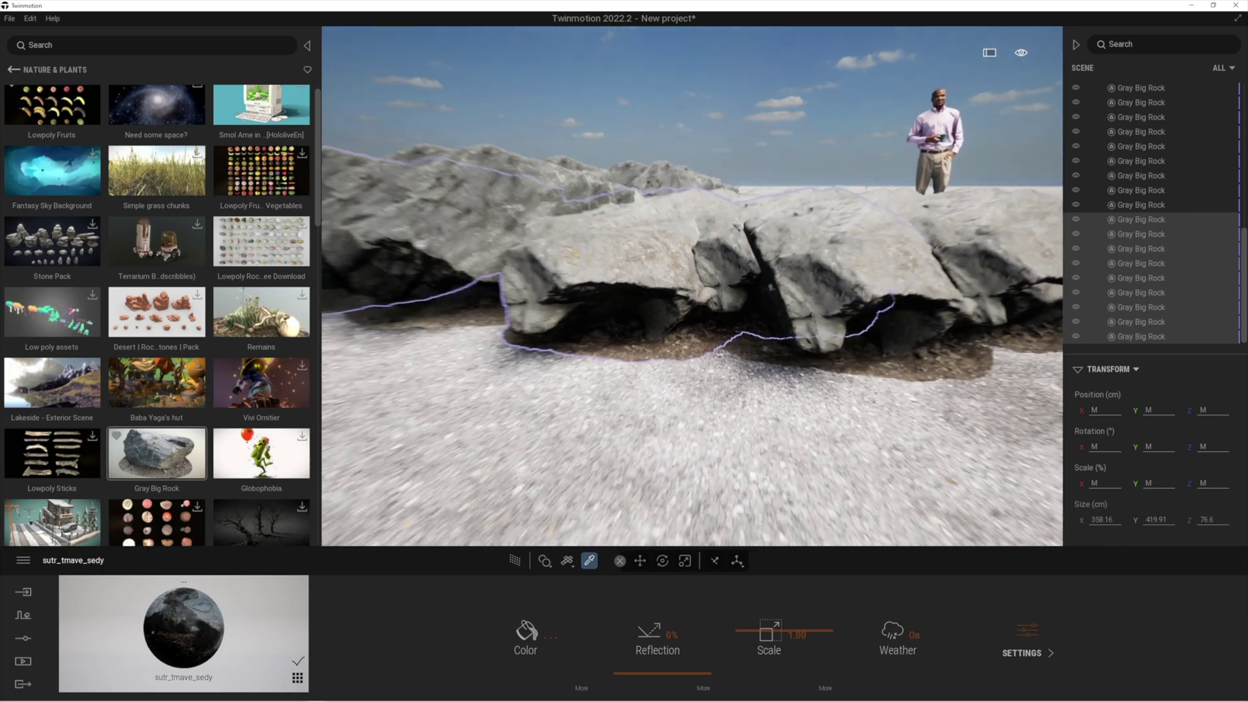
key(s)
key(w)
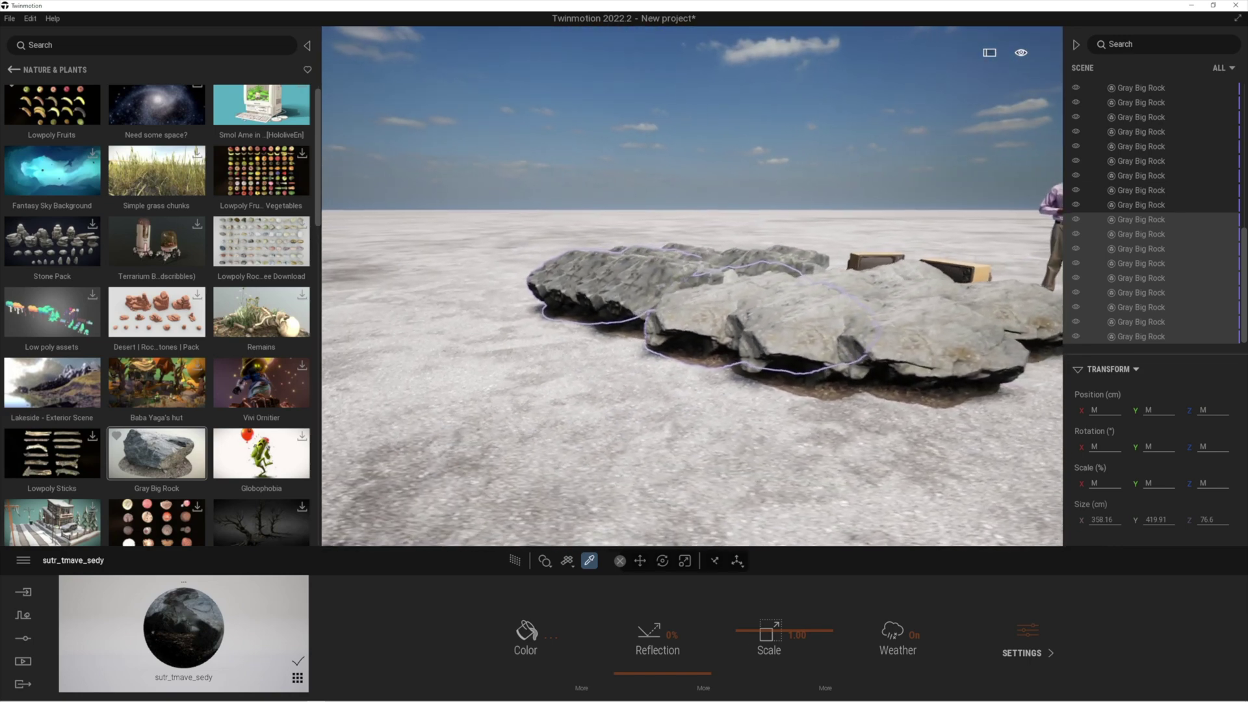
key(s)
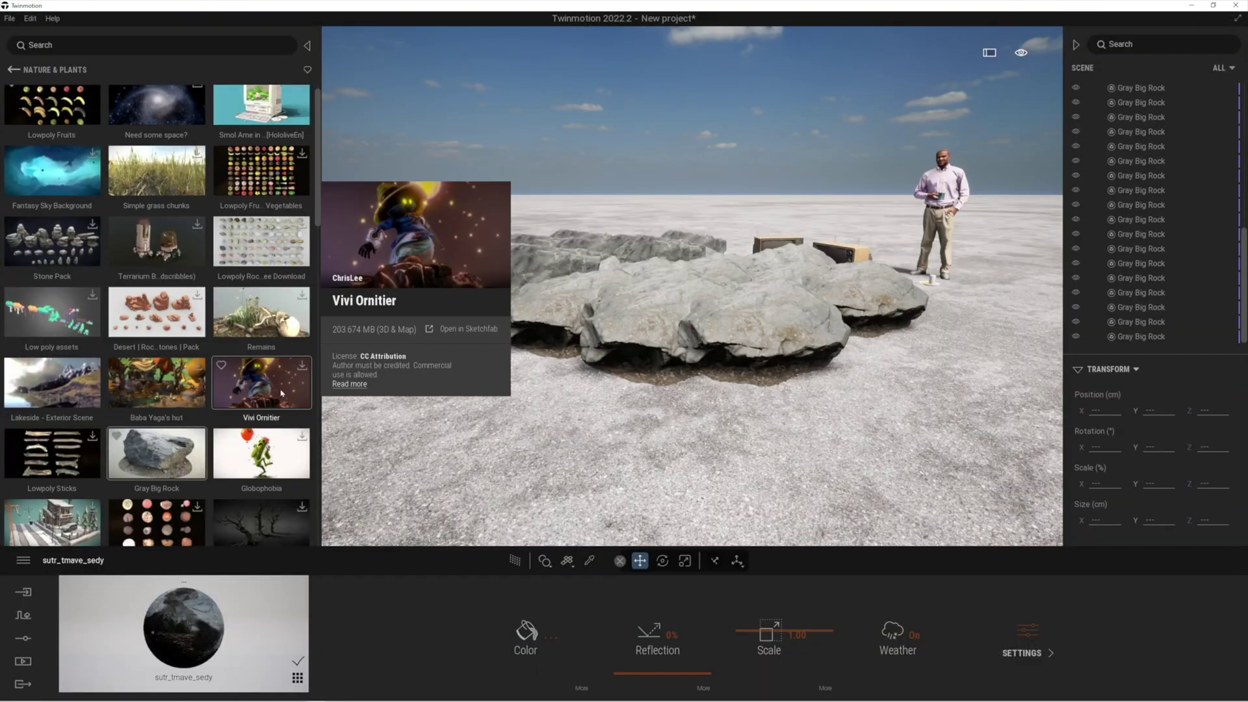
Browse further through the Nature & Plants assets and switch back to Twinmotion from the Snowy Mountain - Terrain page on Sketchfab.
scroll(228, 426, down, 3)
scroll(229, 426, down, 1)
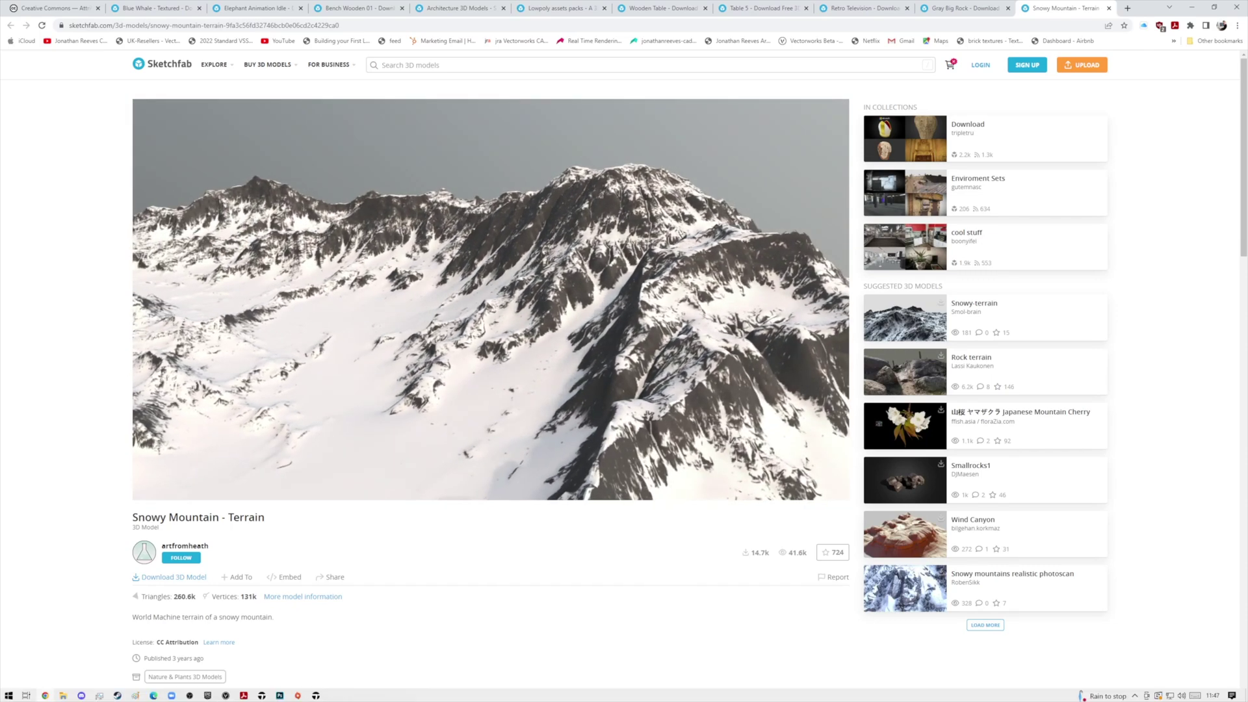
click(315, 695)
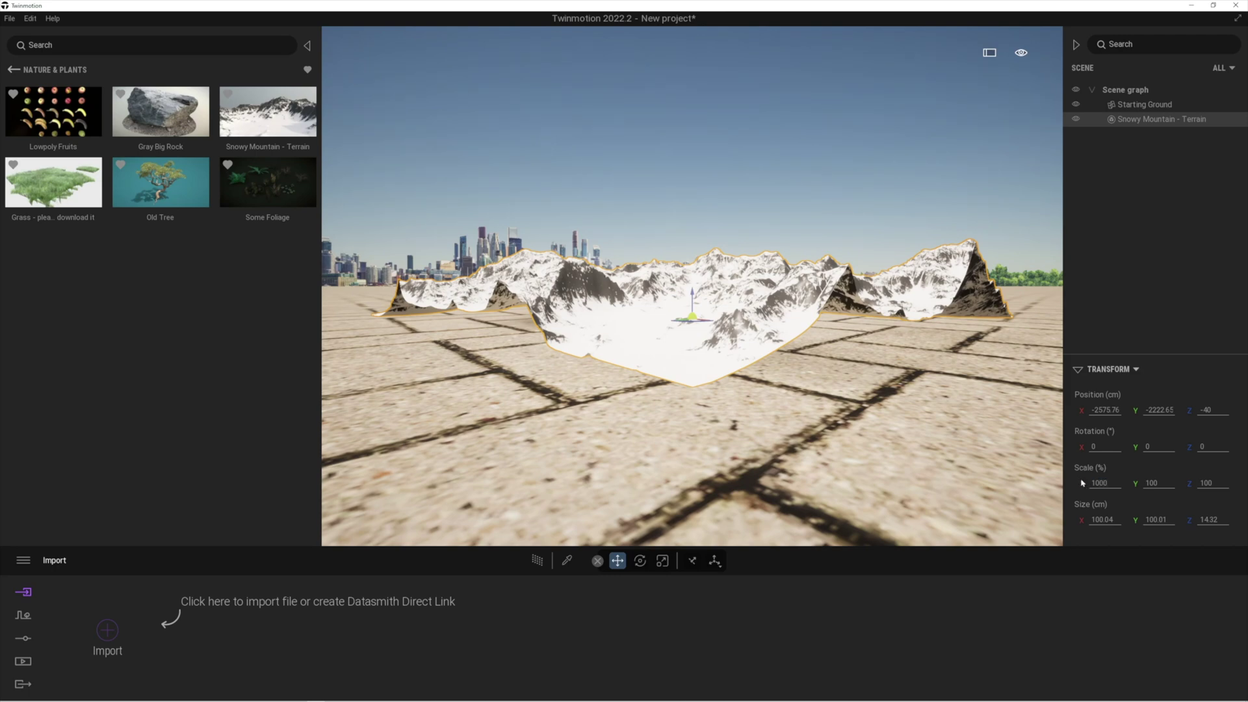
Set the Snowy Mountain - Terrain's scale to 1000% on X, Y and Z.
key(Tab)
text(1000)
key(Tab)
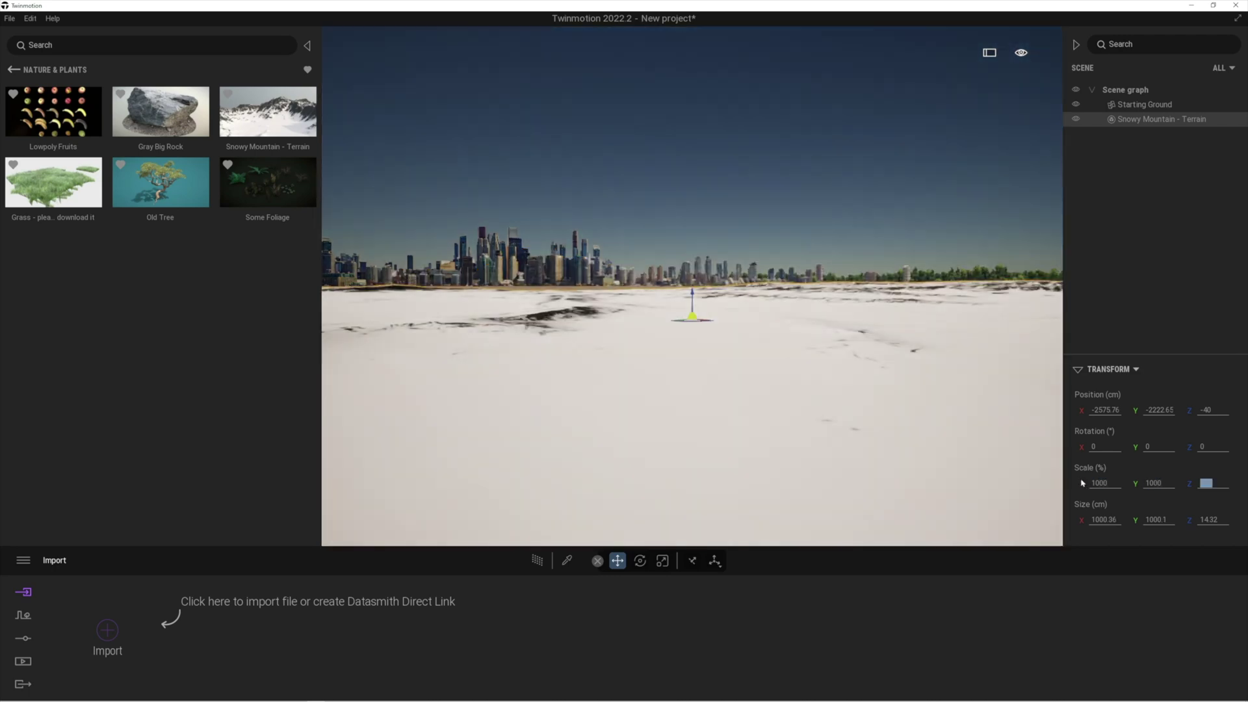
text(1000)
key(Tab)
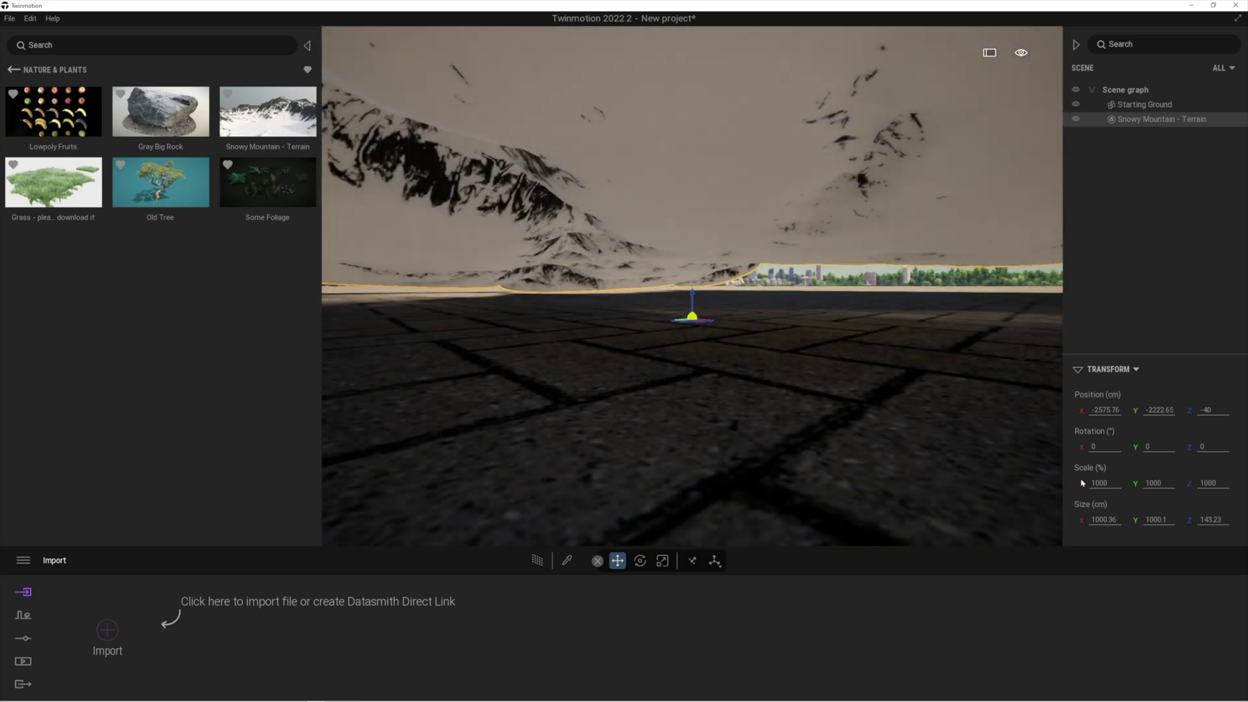
Enlarge the Snowy Mountain - Terrain to a scale of 10000% on X, Y and Z.
scroll(663, 261, down, 5)
middle_drag(663, 260, 715, 482)
scroll(715, 482, down, 2)
scroll(715, 482, up, 5)
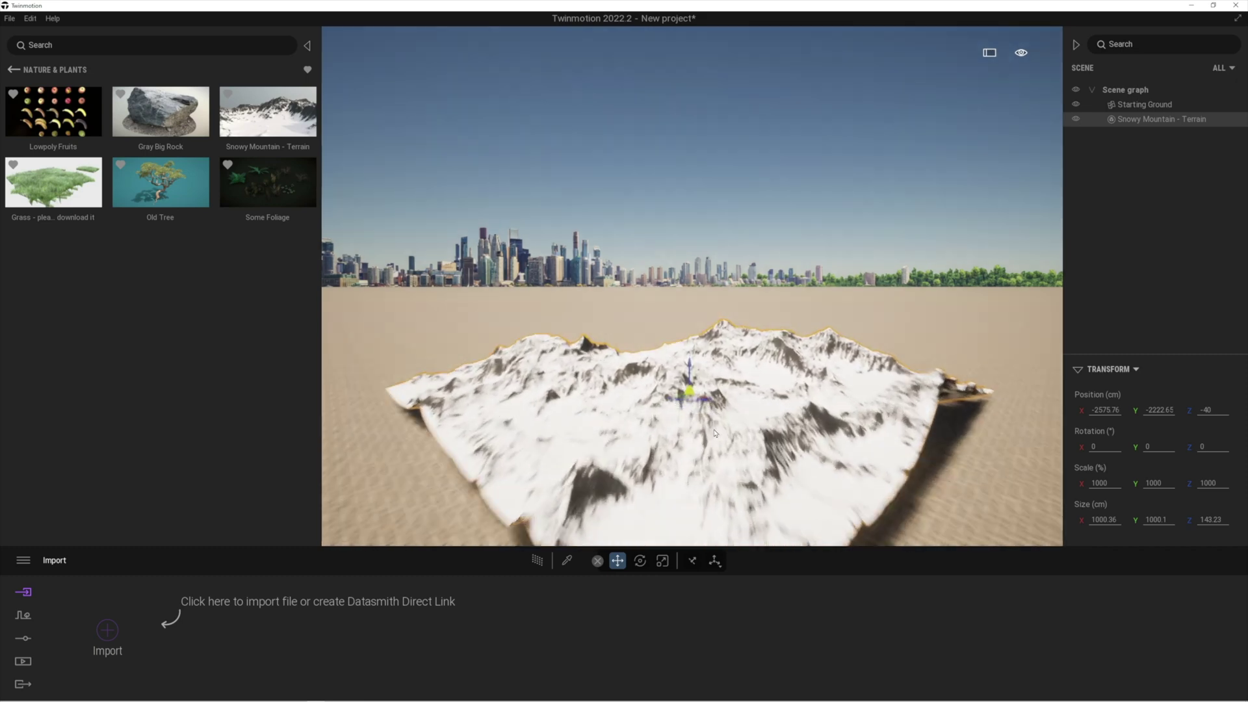
middle_drag(715, 482, 666, 367)
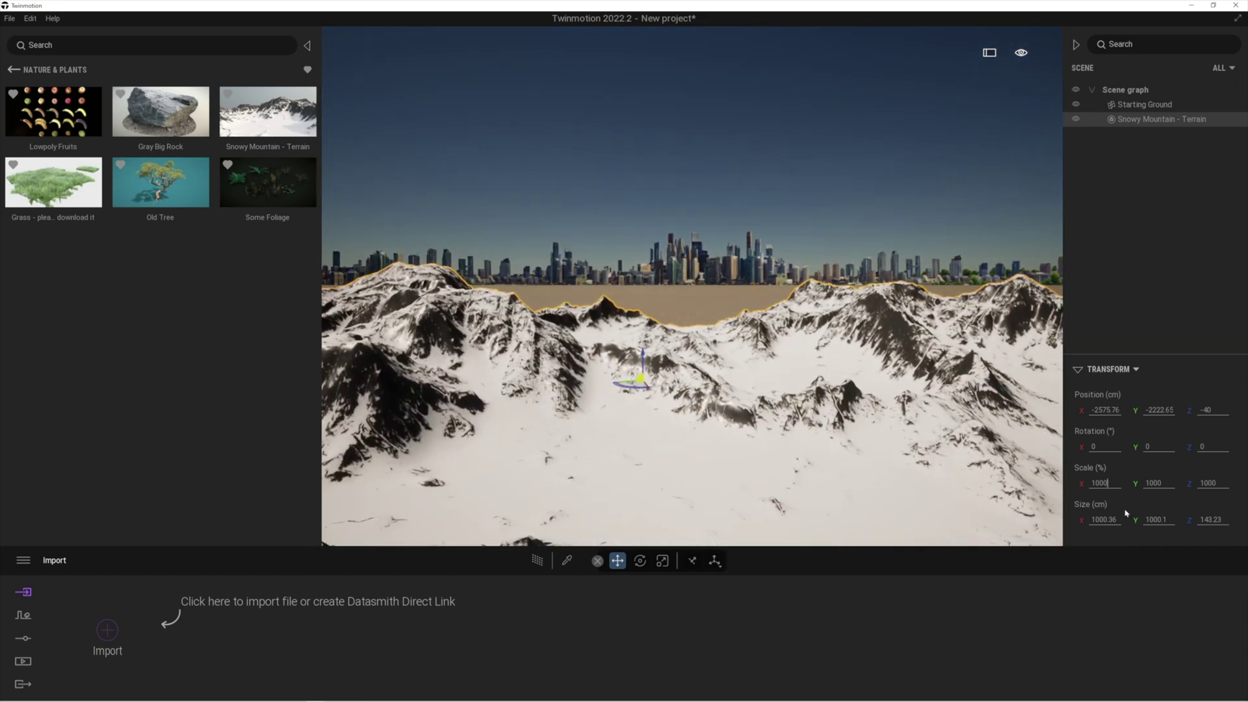
text(0)
key(Tab)
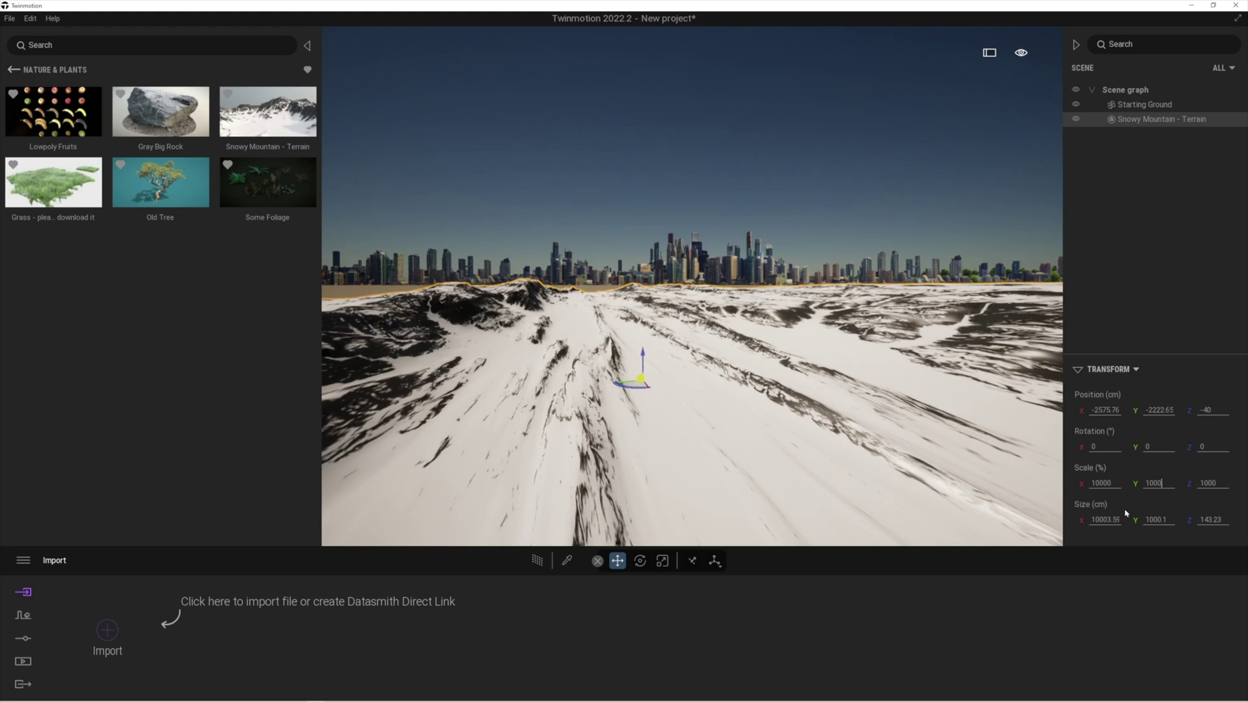
text(0)
key(Tab)
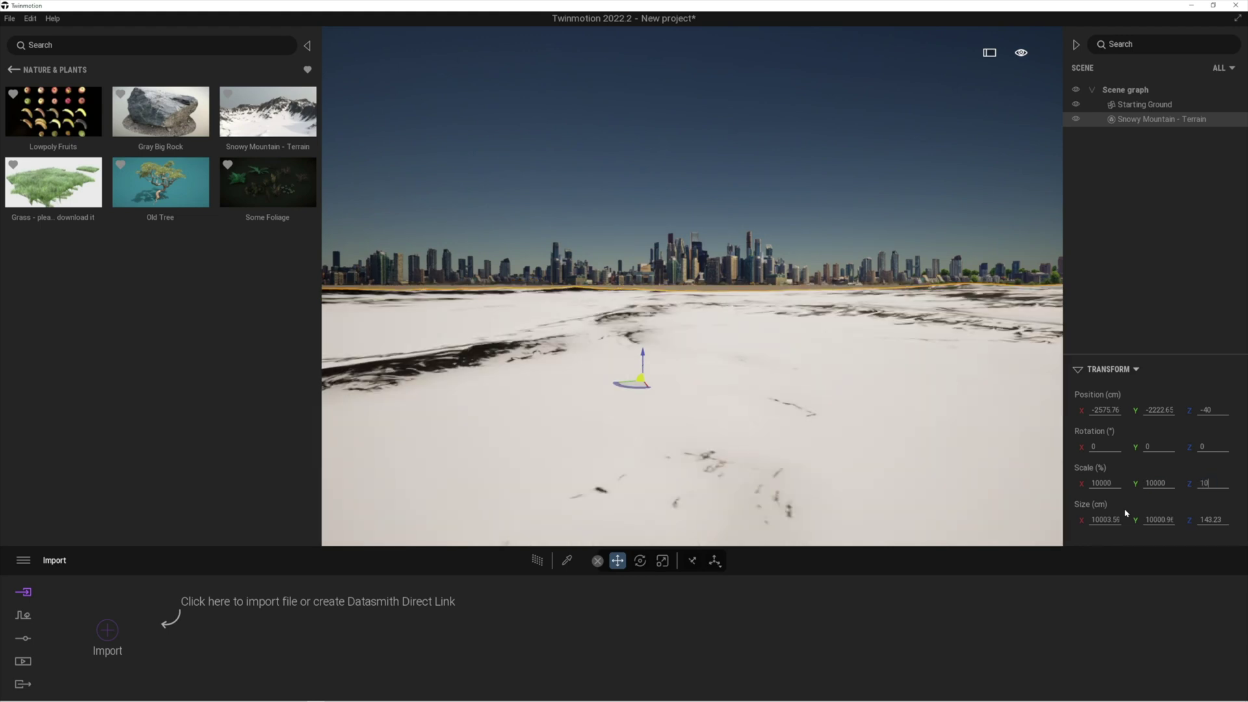
text(000)
key(Return)
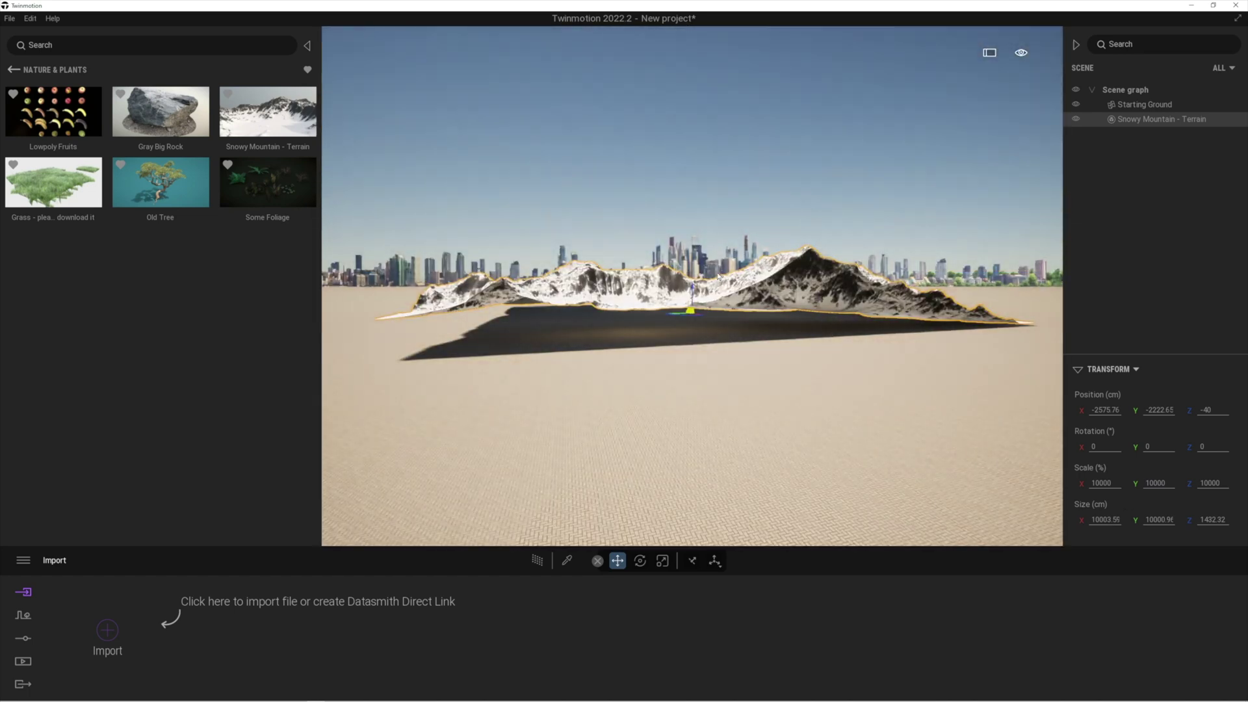
Examine the enlarged Snowy Mountain - Terrain from outside, above its peaks and inside the valley.
right_drag(718, 276, 708, 306)
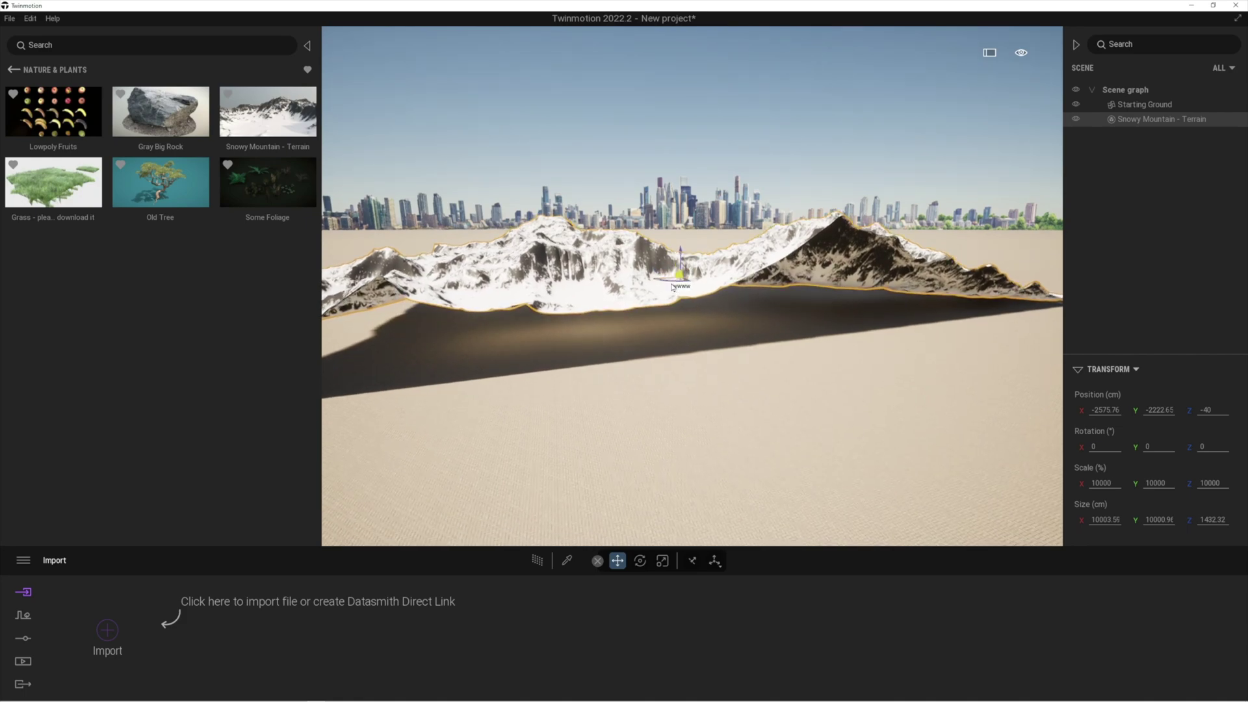
key(w)
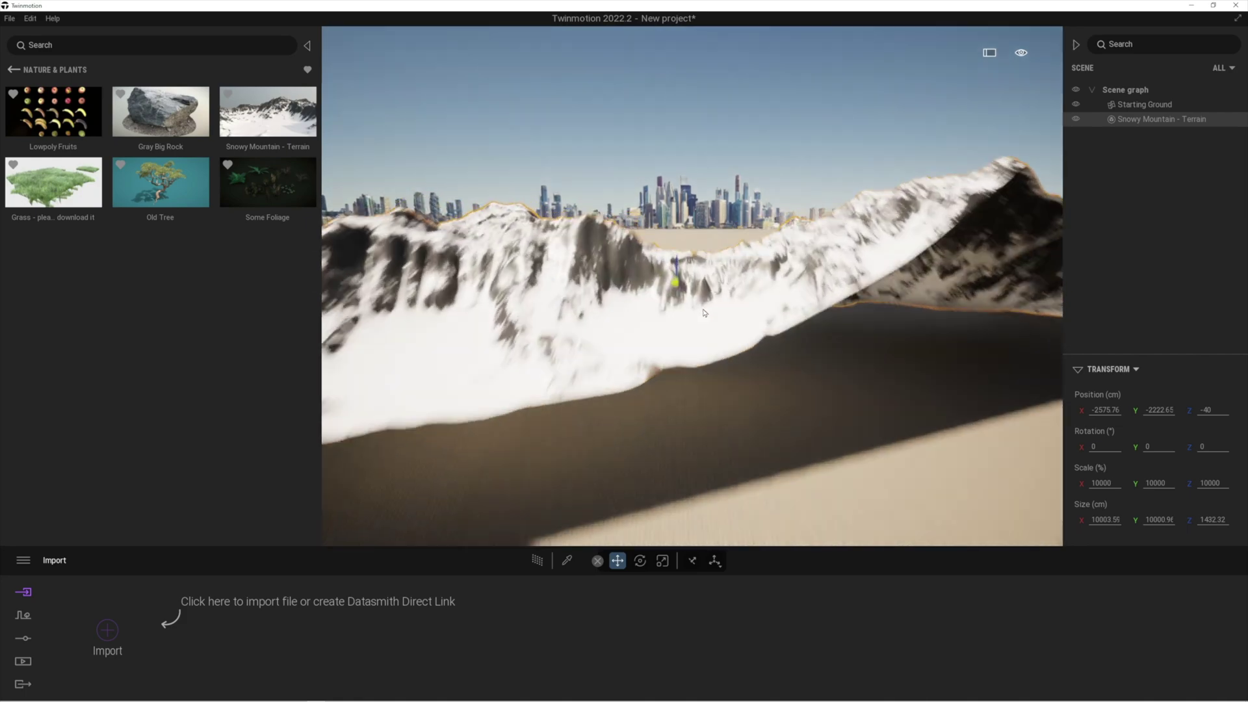
key(e)
right_drag(823, 451, 865, 461)
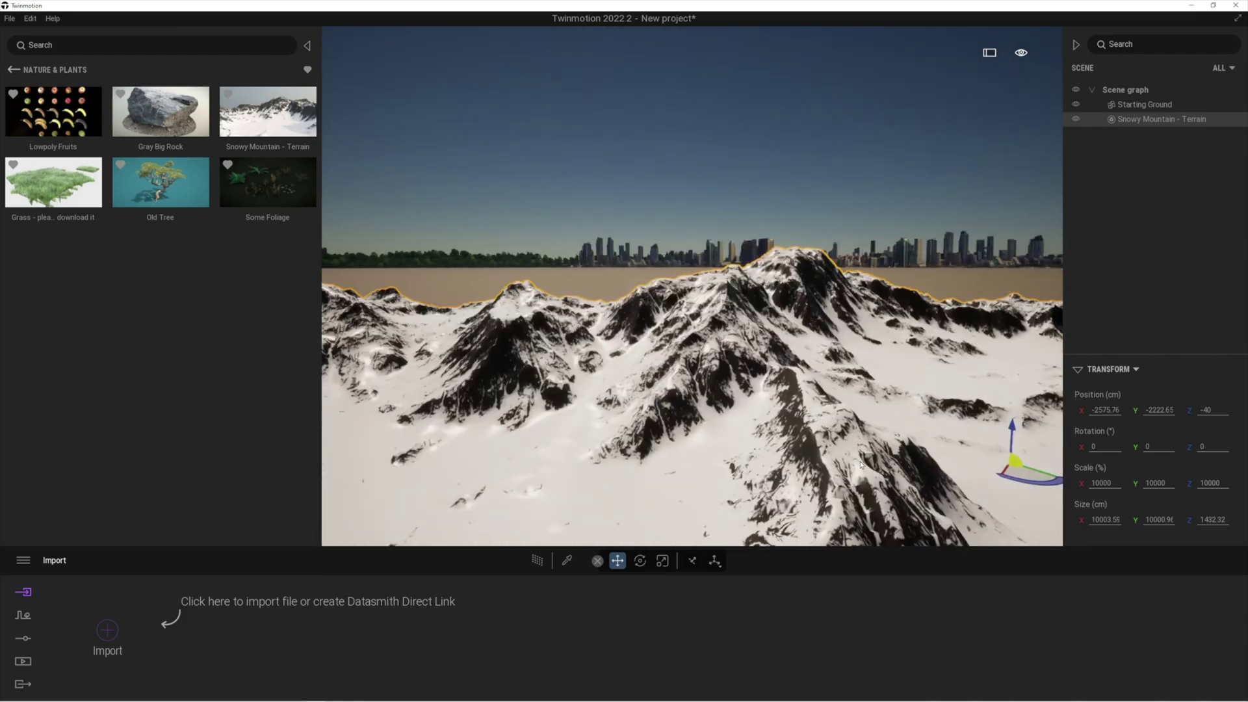
key(q)
key(s)
key(w)
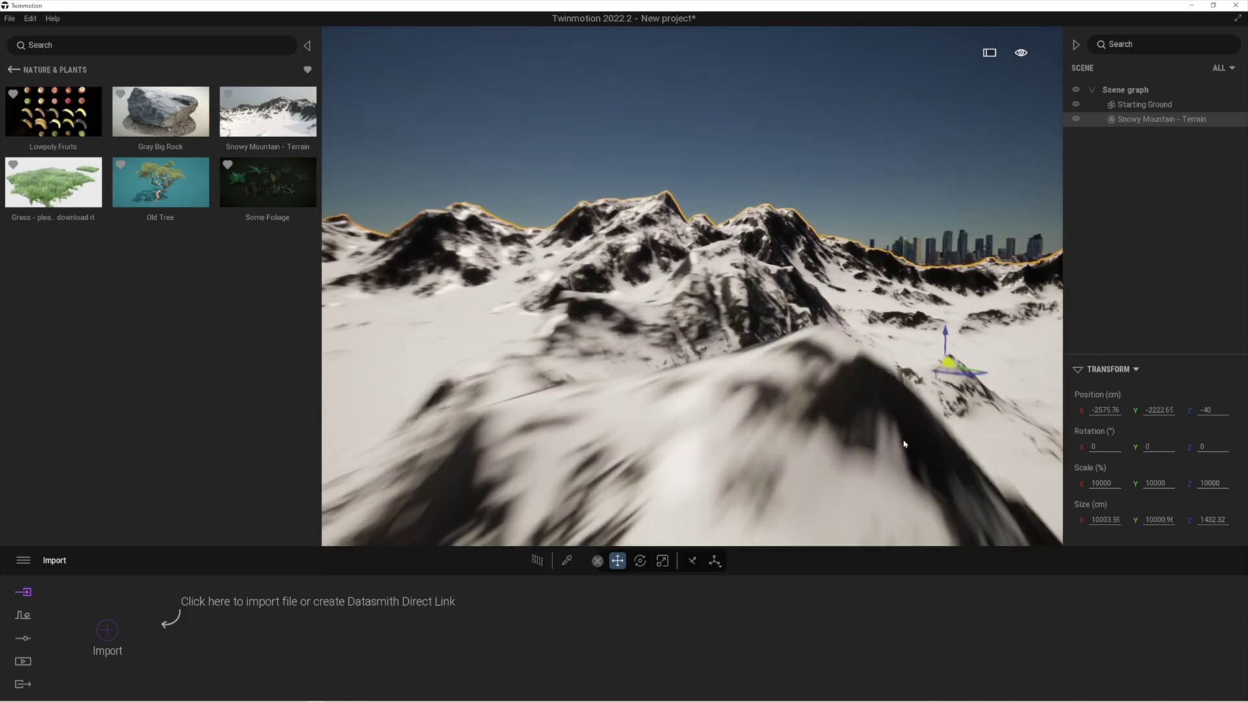
key(d)
key(e)
right_drag(906, 441, 1044, 434)
key(s)
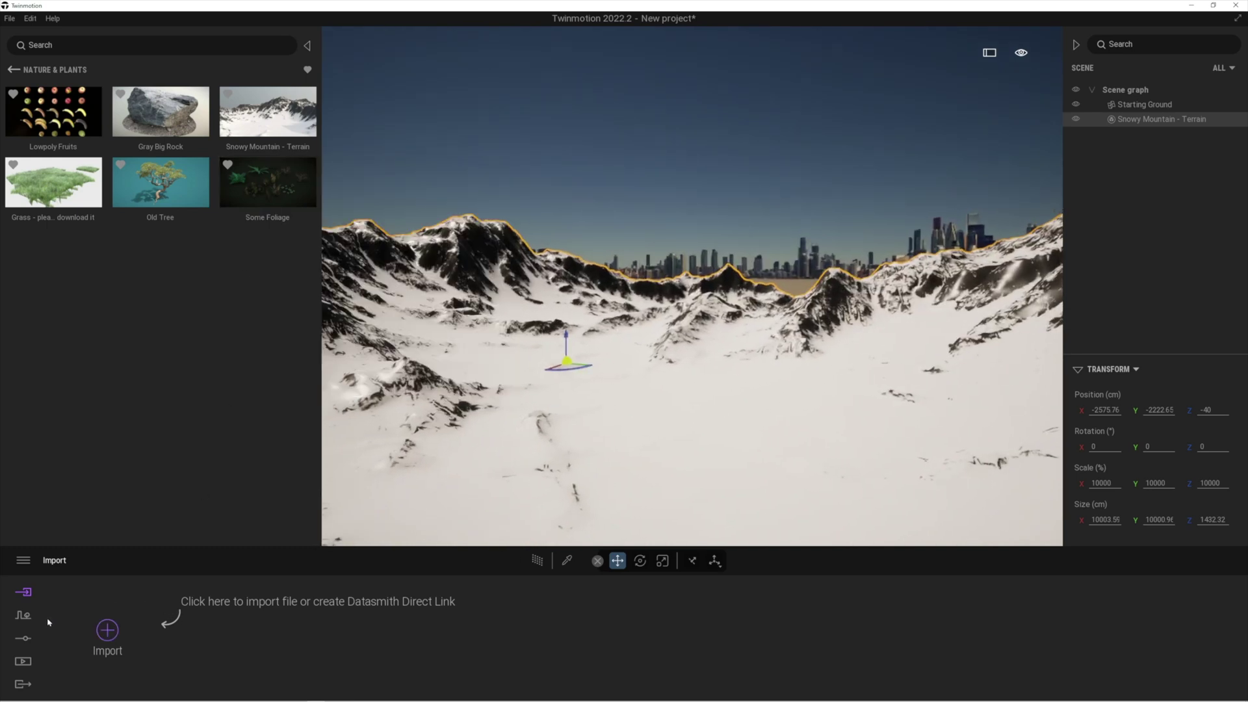
Change the location's background picture to Mountains.
click(21, 618)
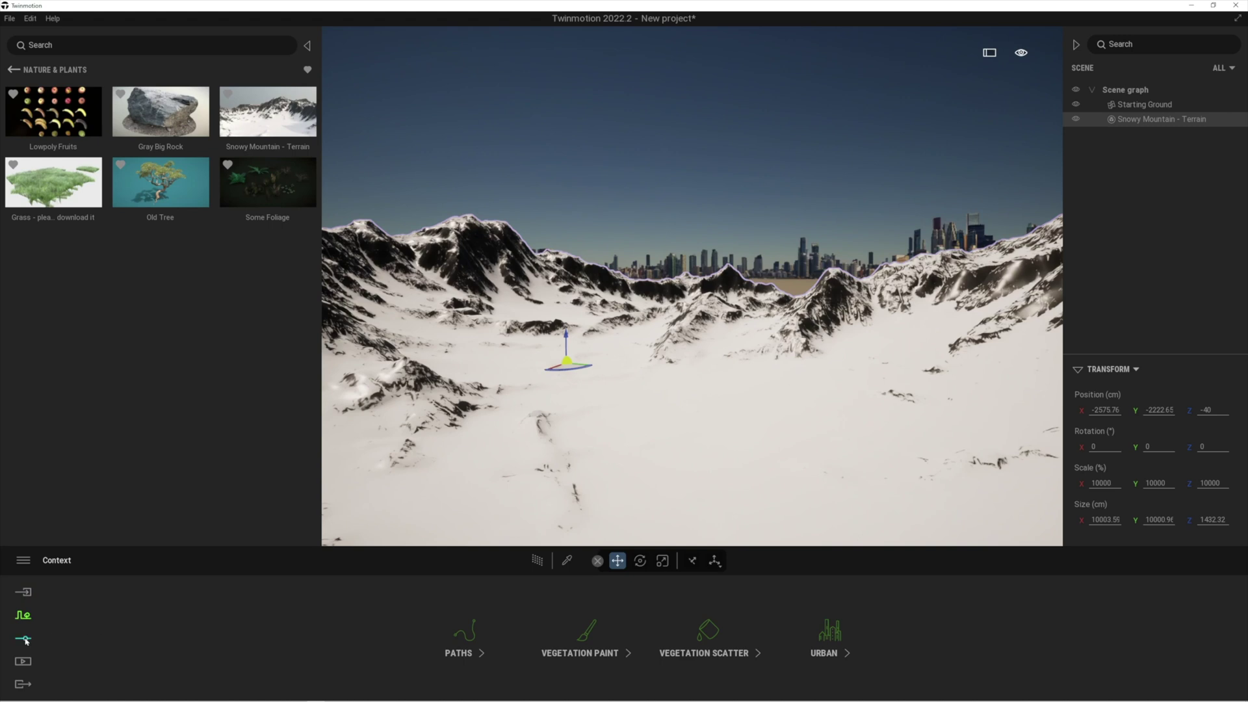
click(24, 640)
click(646, 628)
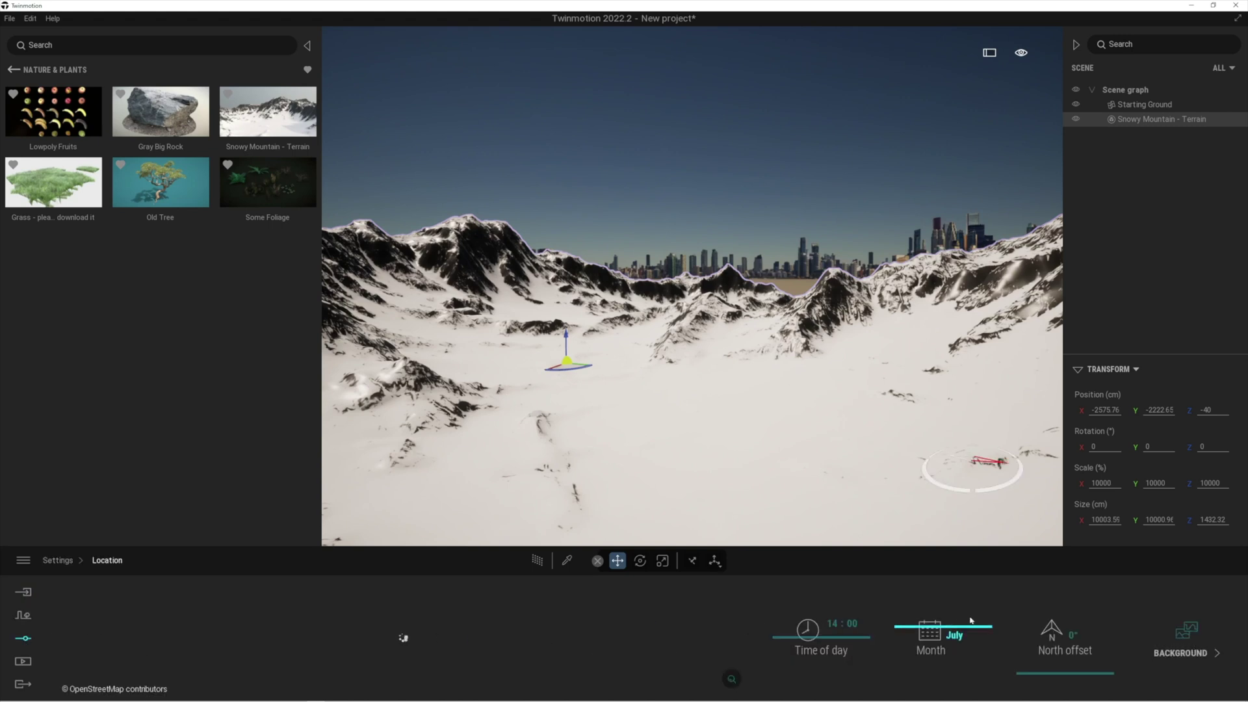
click(1189, 631)
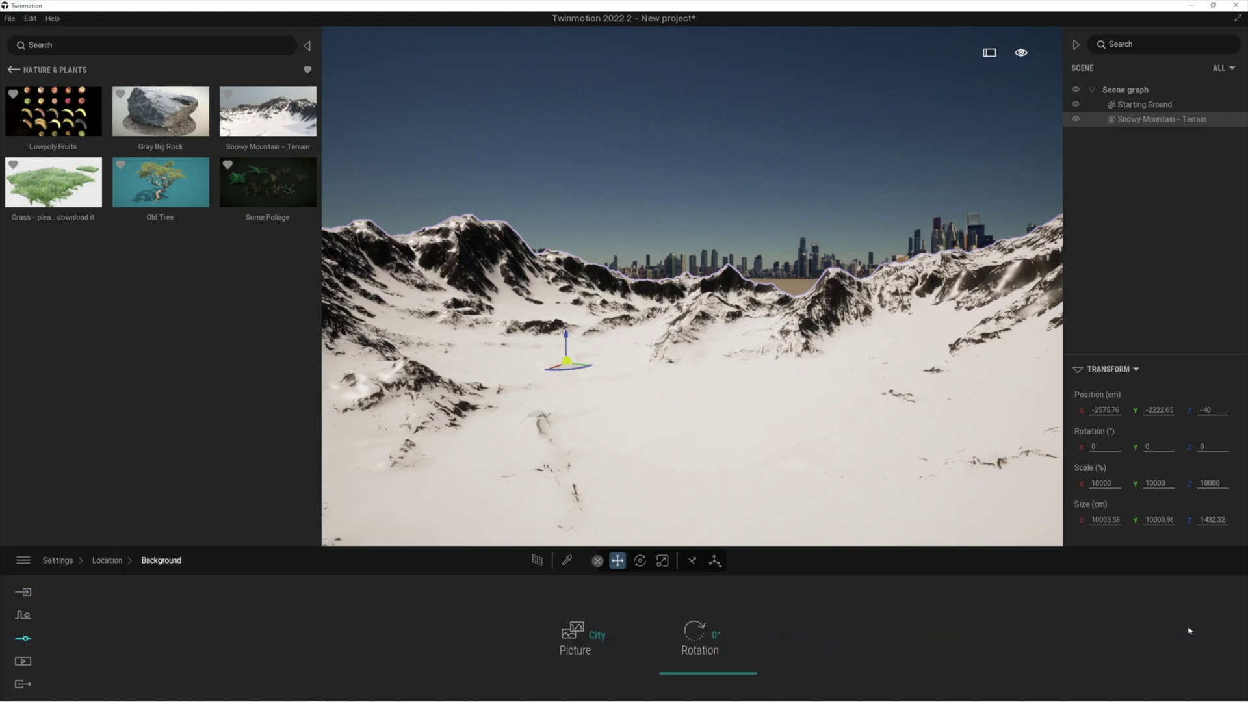
click(591, 638)
click(460, 493)
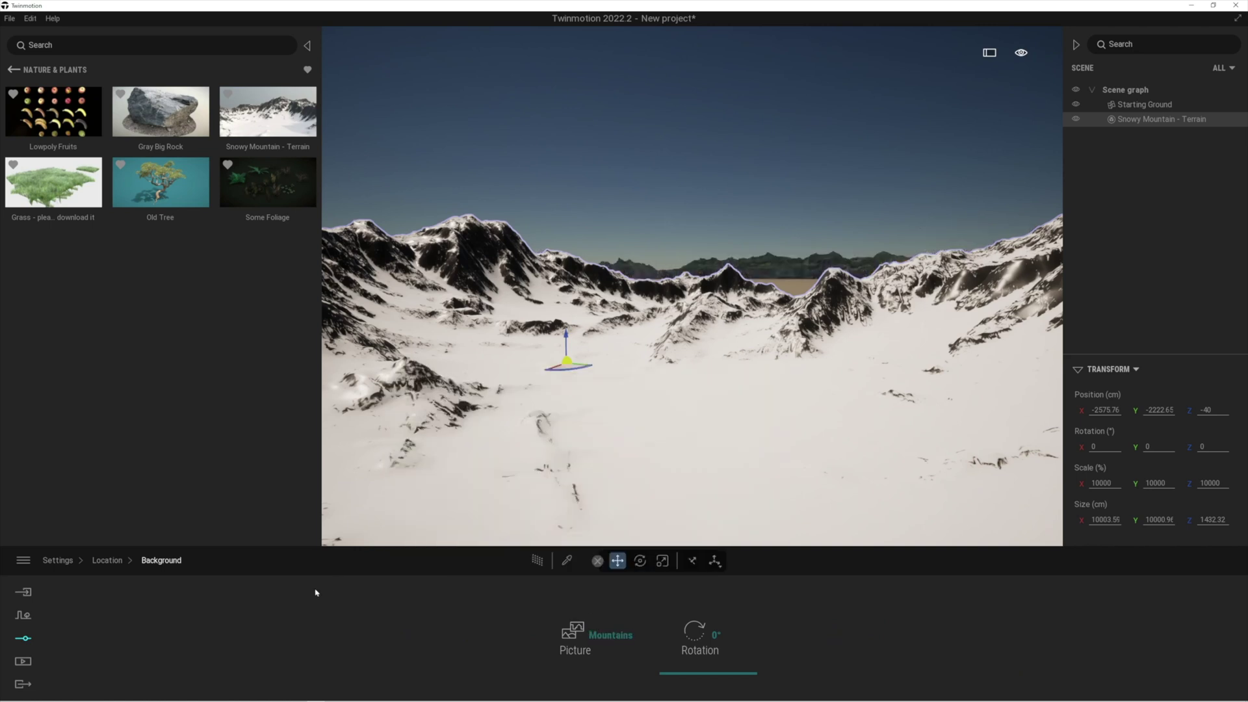
Set the weather to partly cloudy and the season to winter so snow covers the mountain terrain.
right_drag(651, 429, 646, 394)
key(q)
key(q)
key(e)
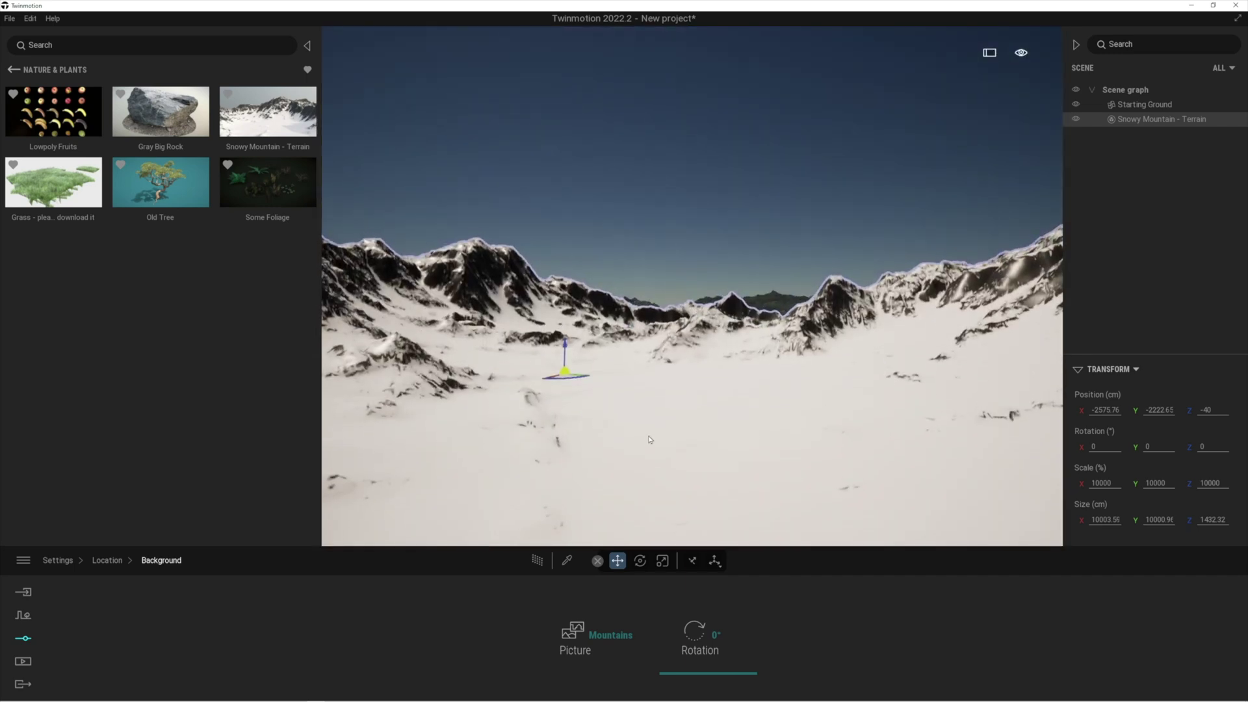
click(24, 616)
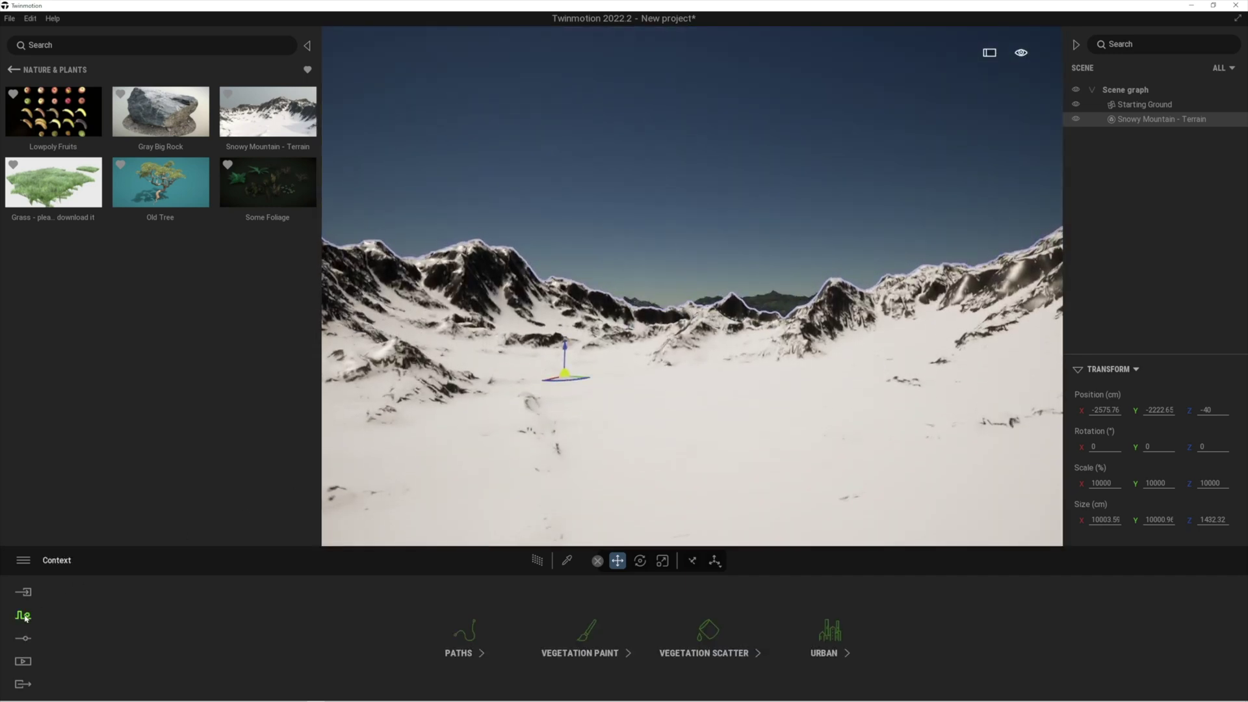
click(23, 660)
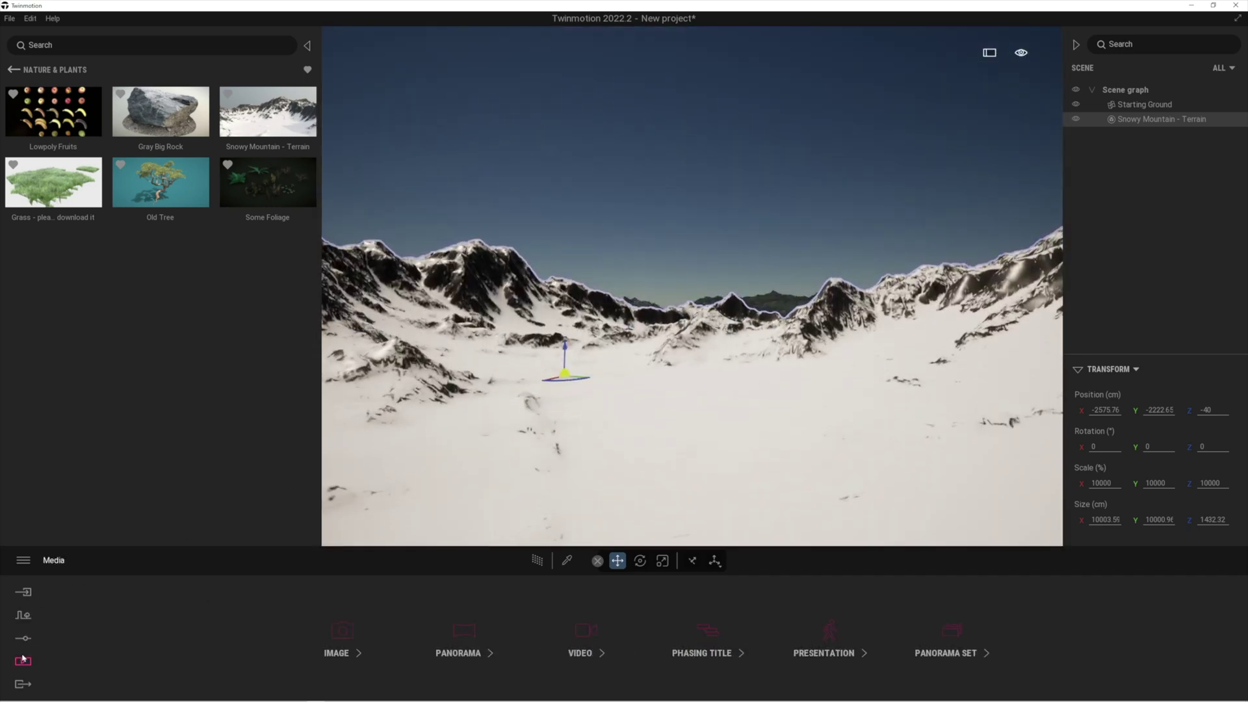
click(23, 639)
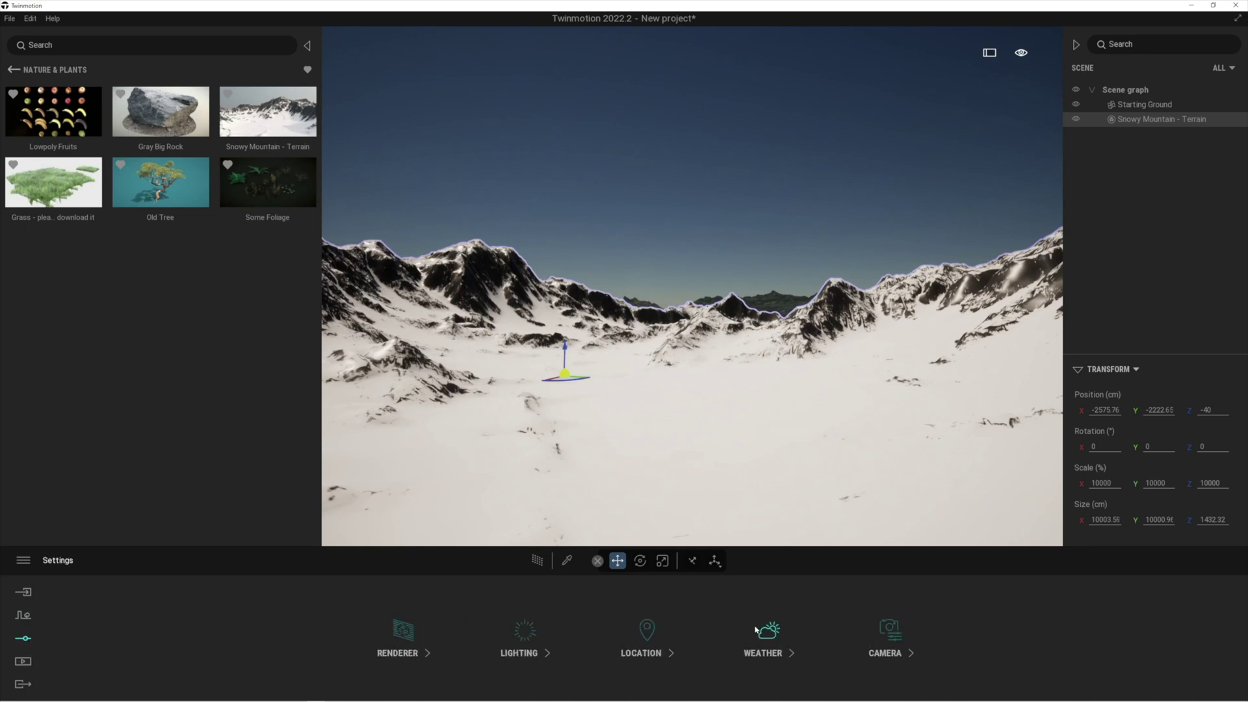
click(757, 631)
drag(78, 619, 189, 621)
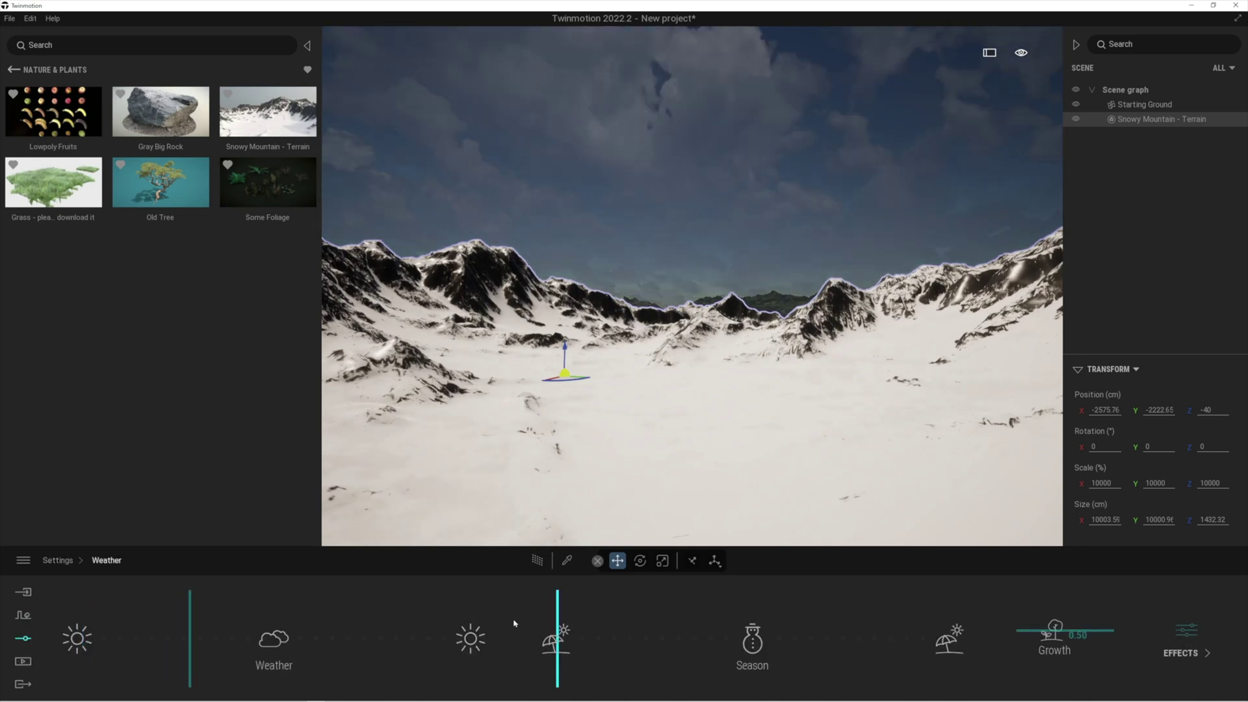
drag(692, 621, 743, 634)
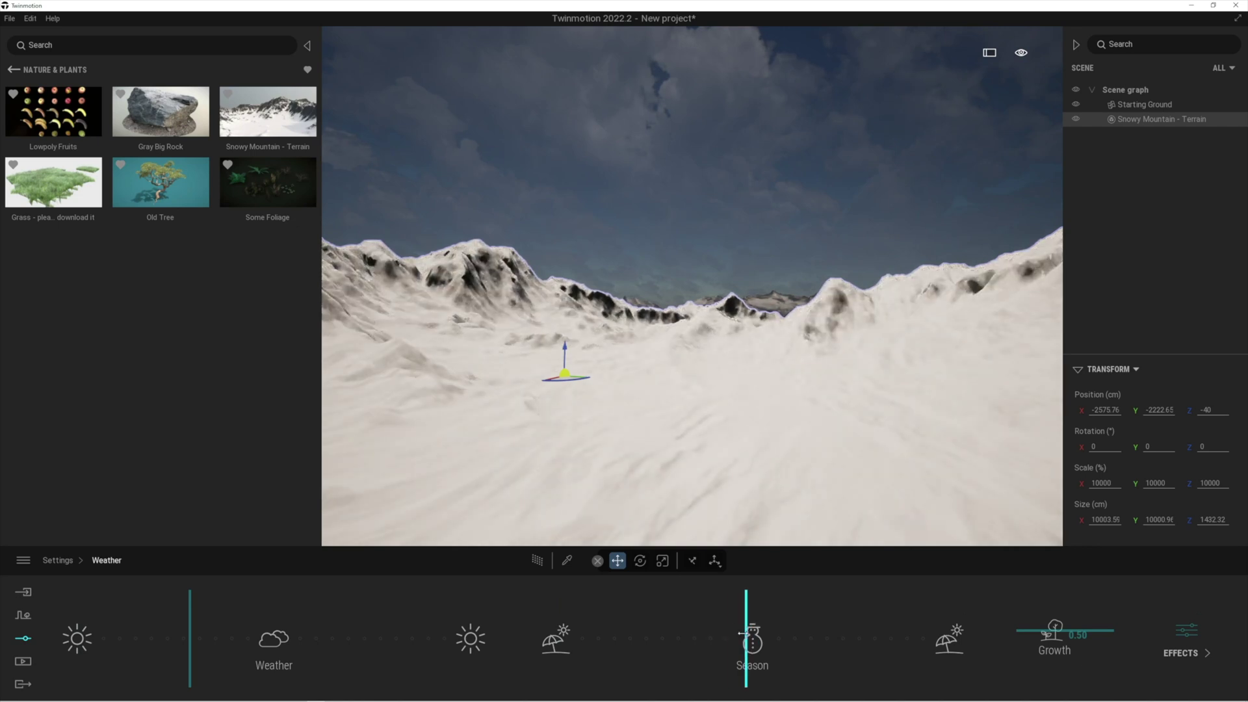
Shift the weather to fully cloudy and view the snowfall over the terrain's valley.
mouse_move(796, 398)
right_down()
mouse_move(783, 410)
mouse_move(796, 397)
right_up()
key(e)
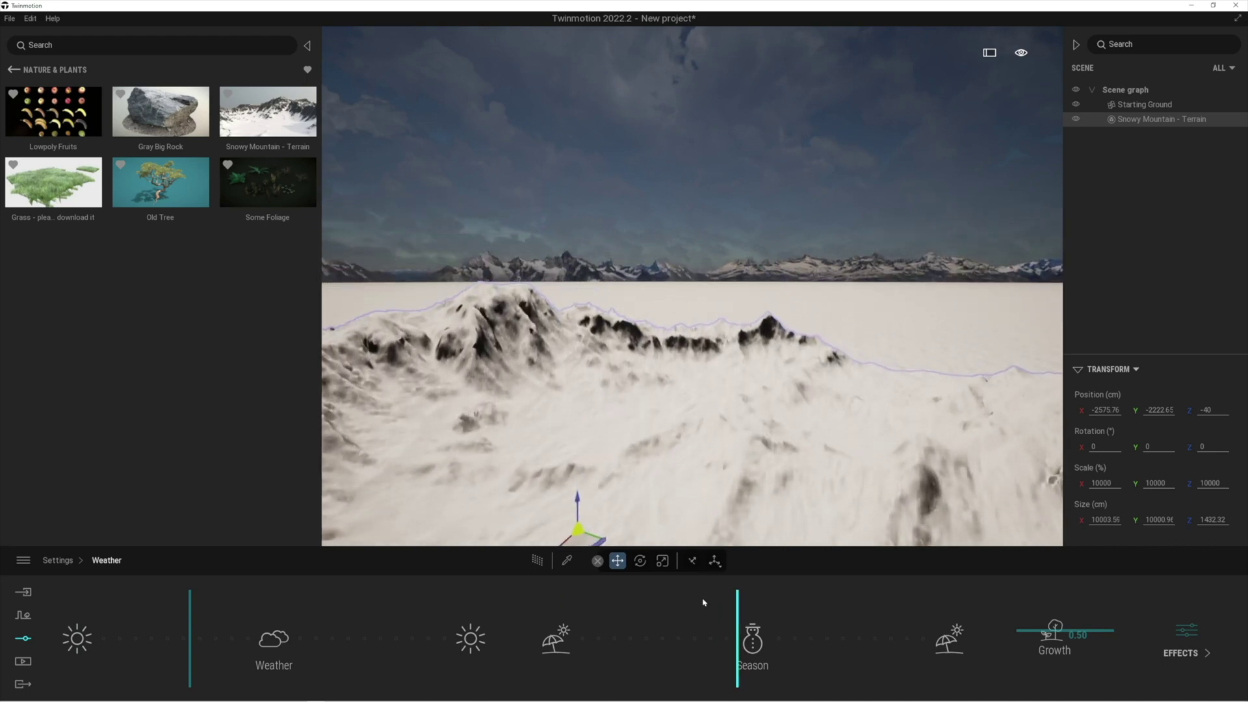
drag(193, 628, 273, 628)
key(q)
key(s)
mouse_move(588, 478)
right_down()
mouse_move(618, 473)
mouse_move(596, 470)
right_up()
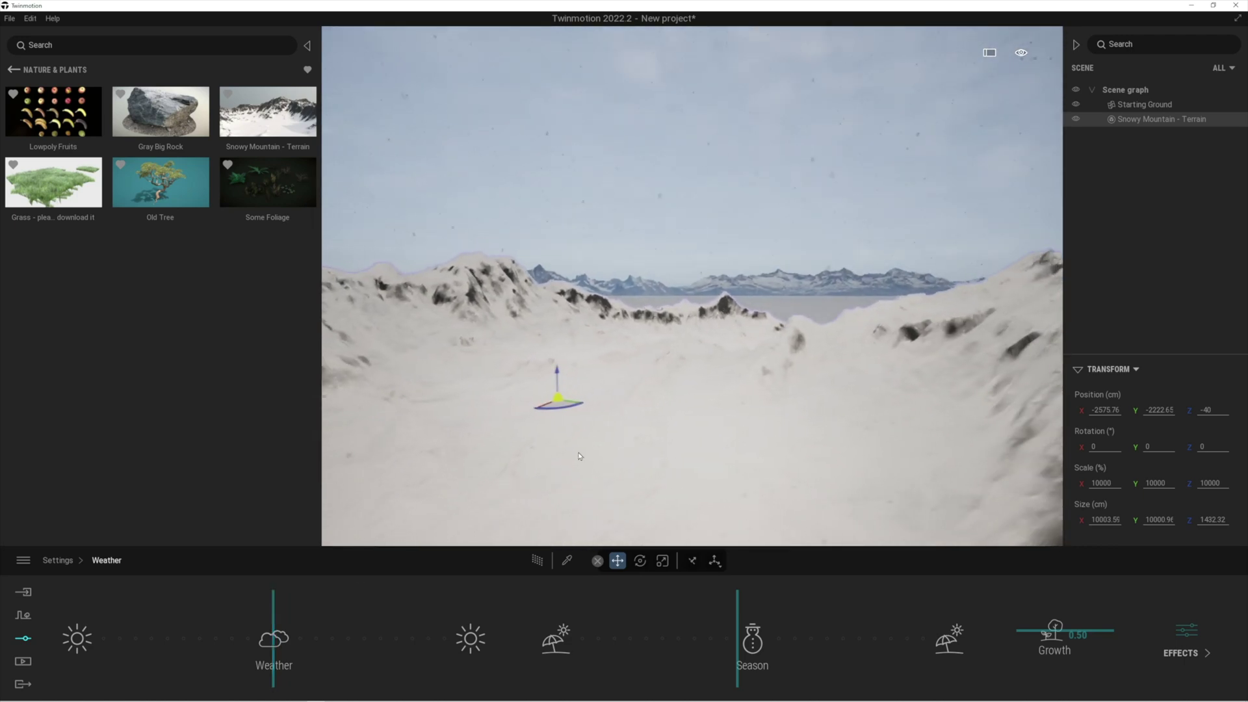
Place the Old Tree asset on the snowy valley floor of the terrain.
mouse_move(161, 216)
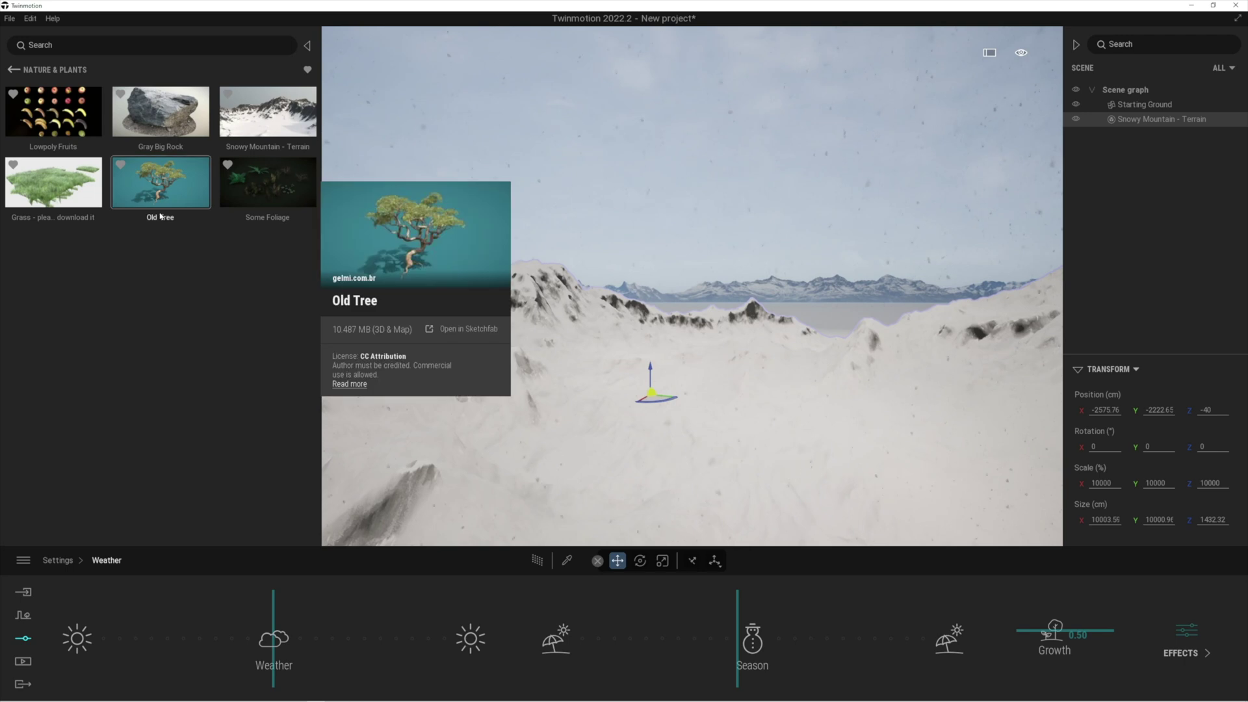
drag(157, 188, 670, 489)
right_drag(720, 490, 618, 472)
key(w)
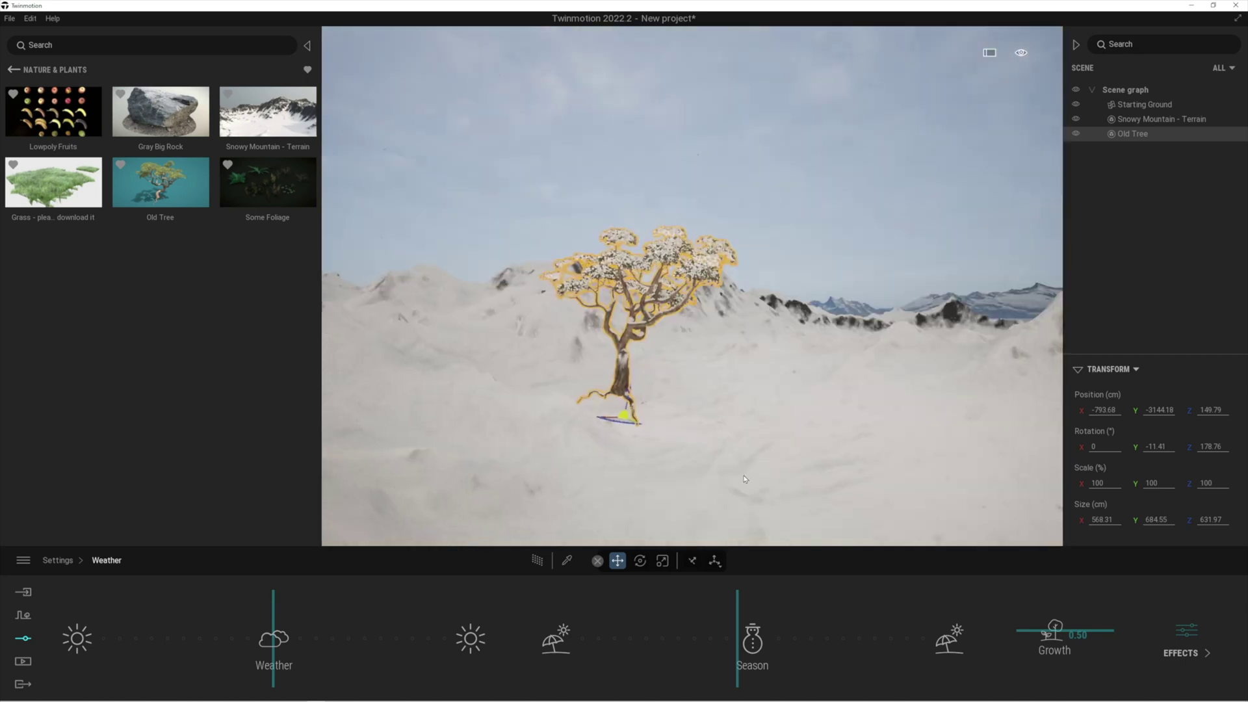
key(e)
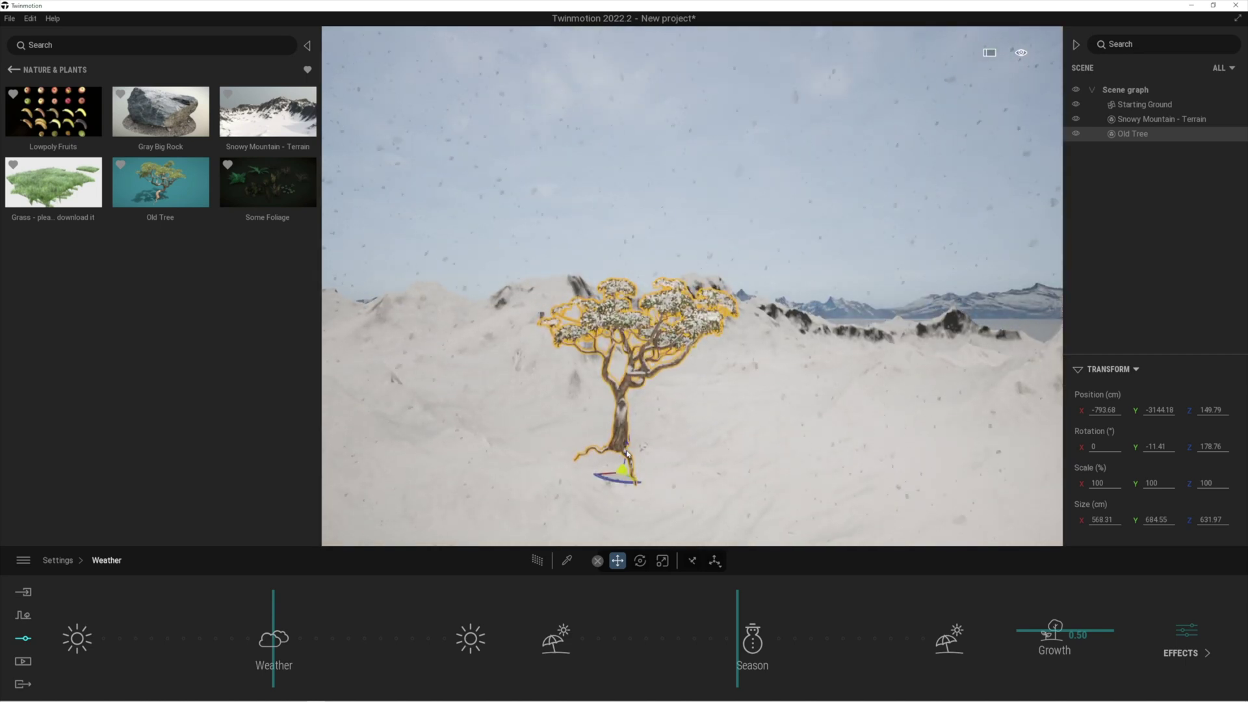
Duplicate the Old Tree as one instance beside the original and lower the copy into the snow.
drag(629, 446, 694, 492)
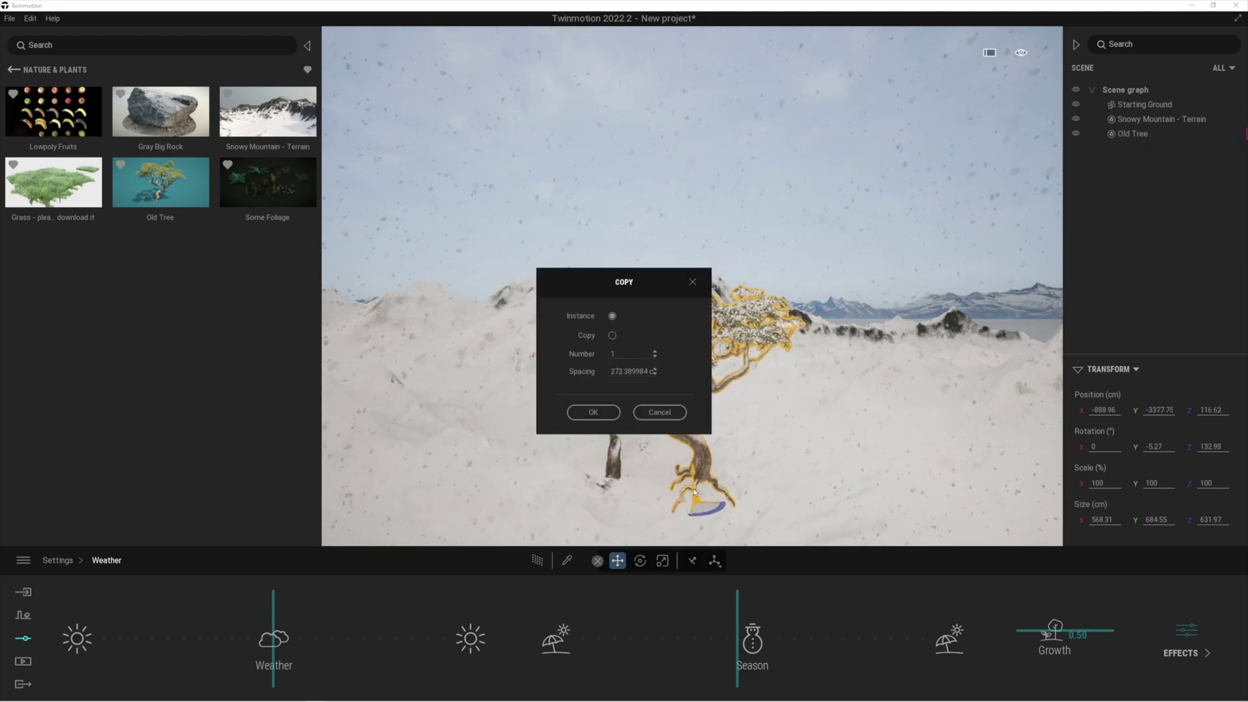
click(614, 412)
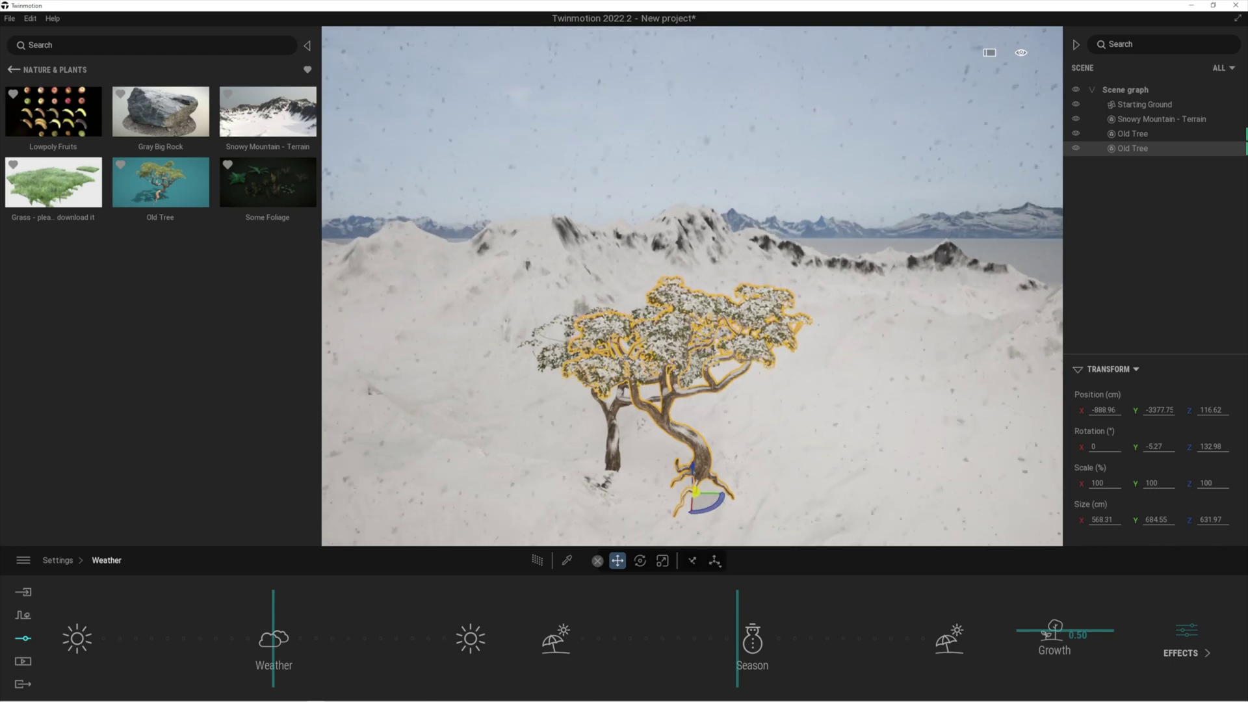
drag(694, 466, 697, 501)
mouse_move(697, 501)
middle_down()
mouse_move(530, 425)
mouse_move(614, 441)
mouse_move(706, 510)
middle_up()
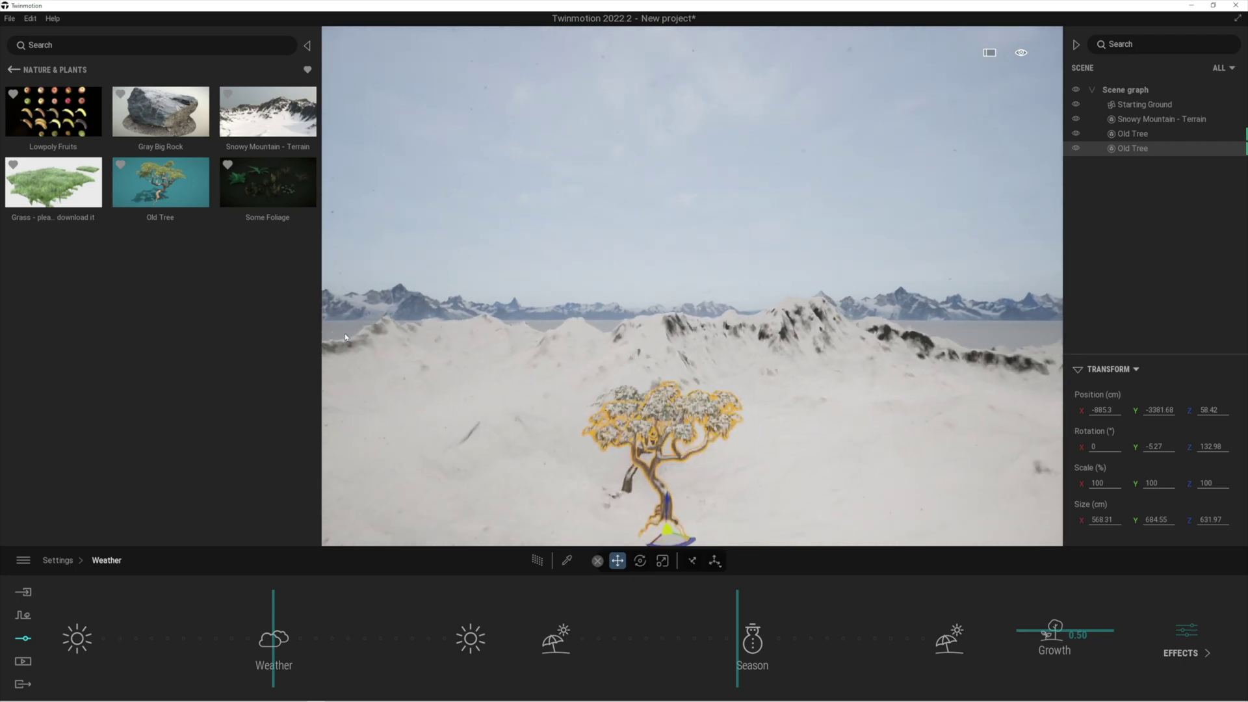
Place the Gray Big Rock beside the trees, scale it uniformly to 294% and shift it slightly away from them.
drag(754, 509, 712, 522)
click(661, 562)
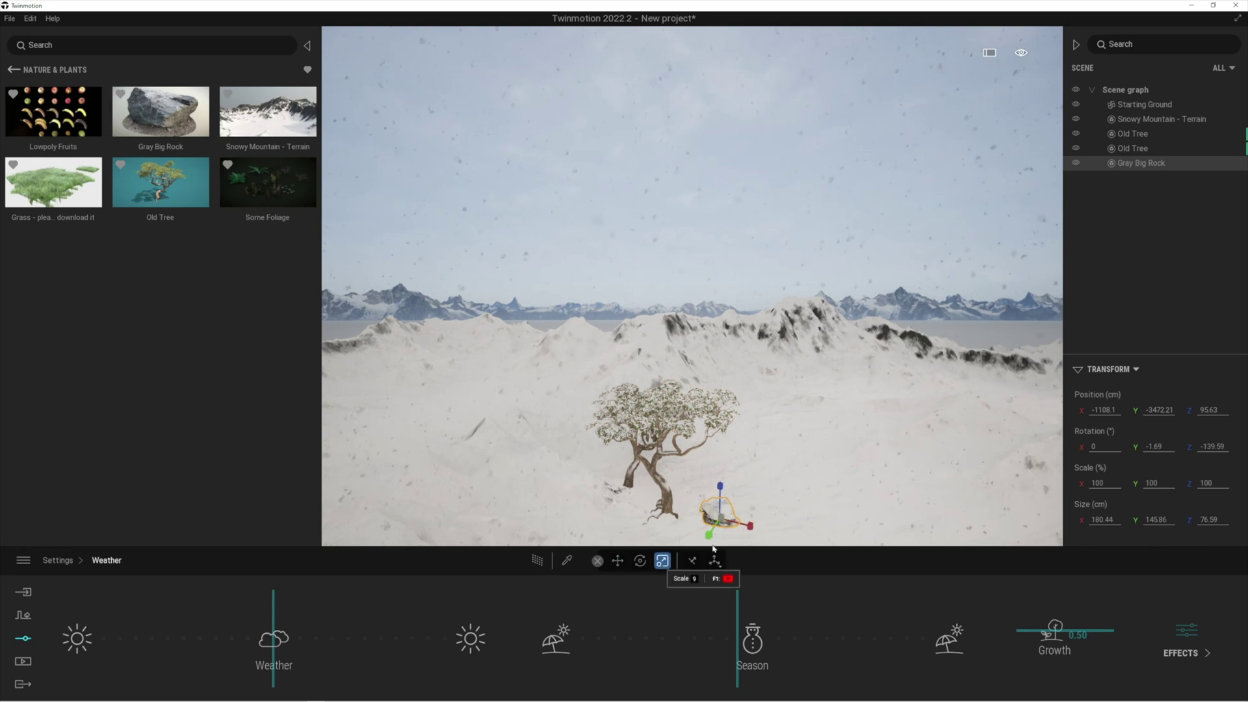
drag(738, 518, 914, 450)
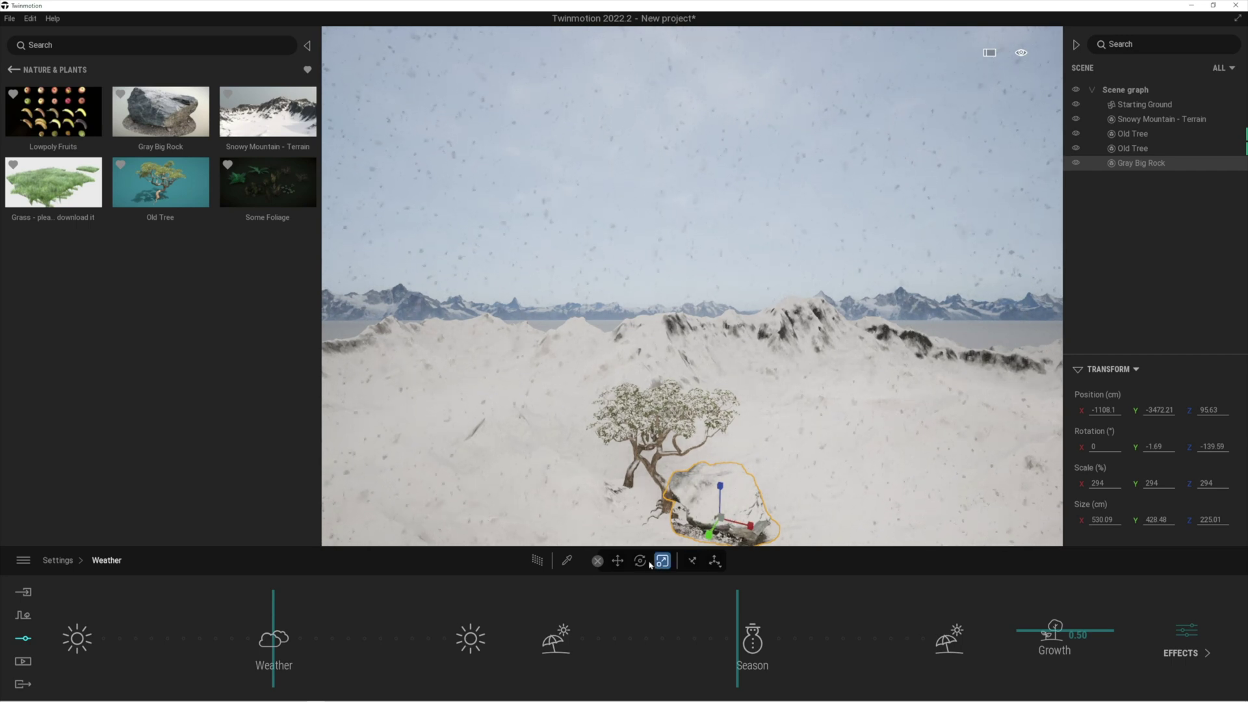
drag(723, 536, 738, 530)
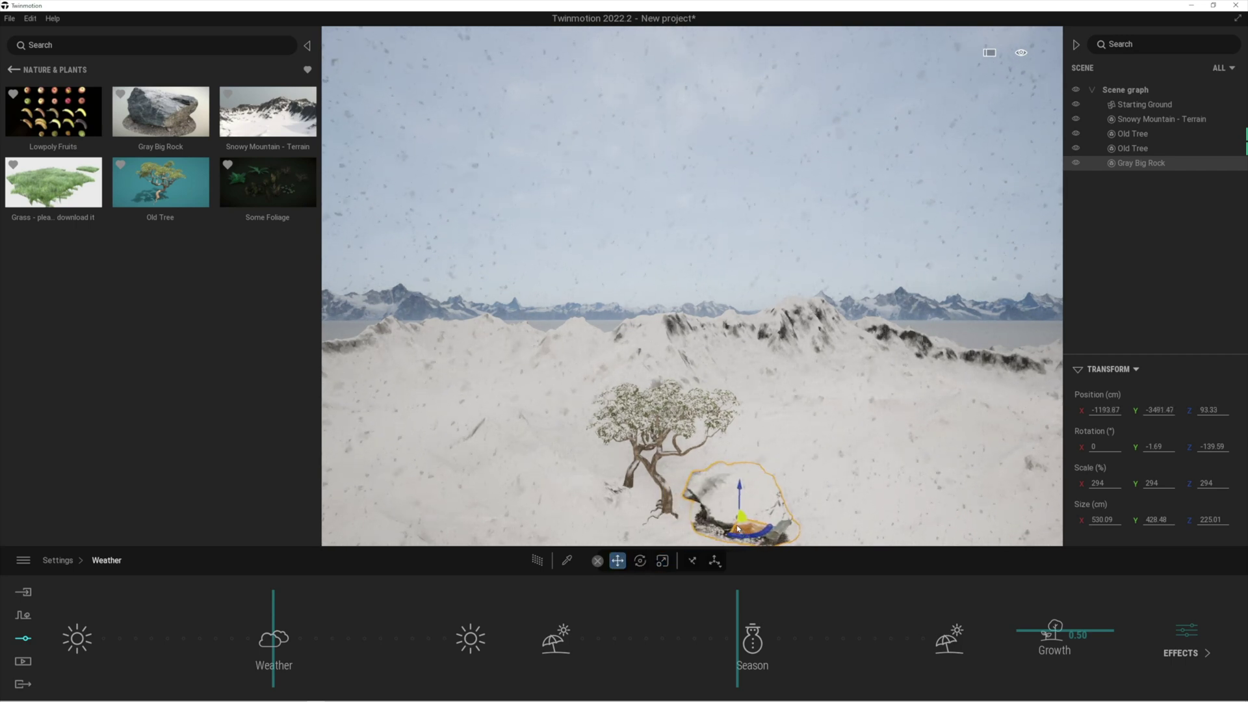
Examine the snow-covered trees and rock from a distance and up close.
key(s)
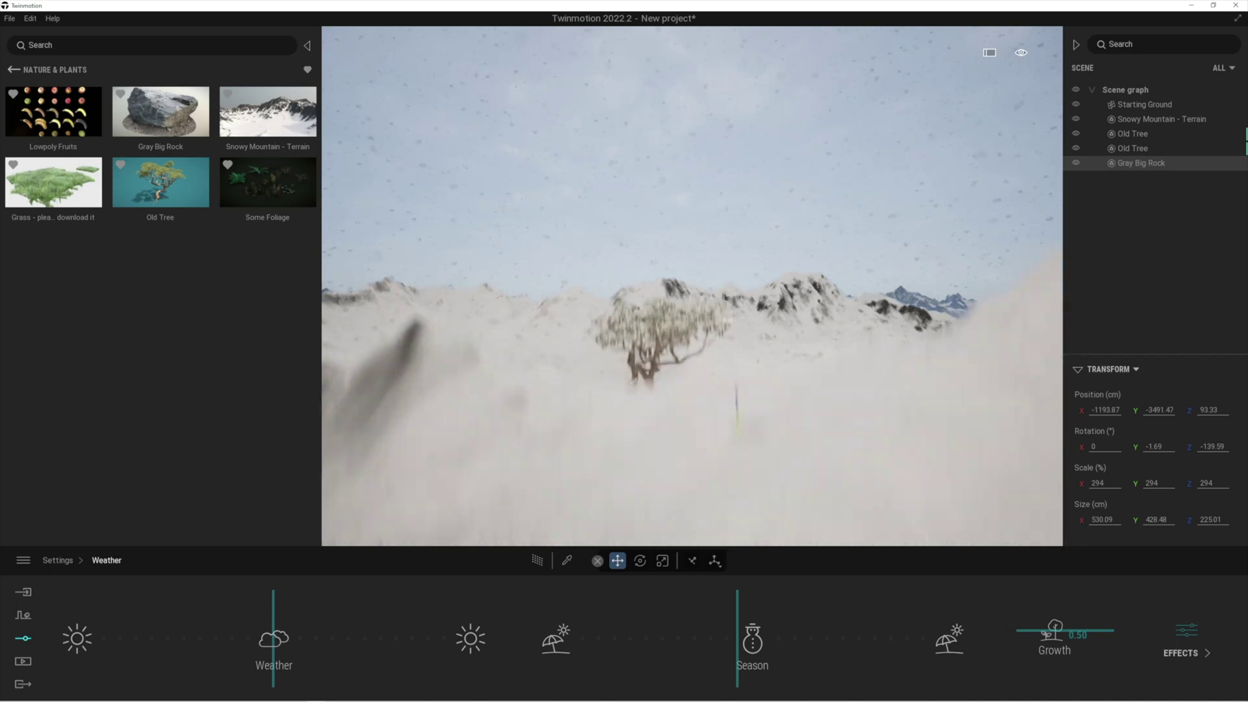
key(w)
key(q)
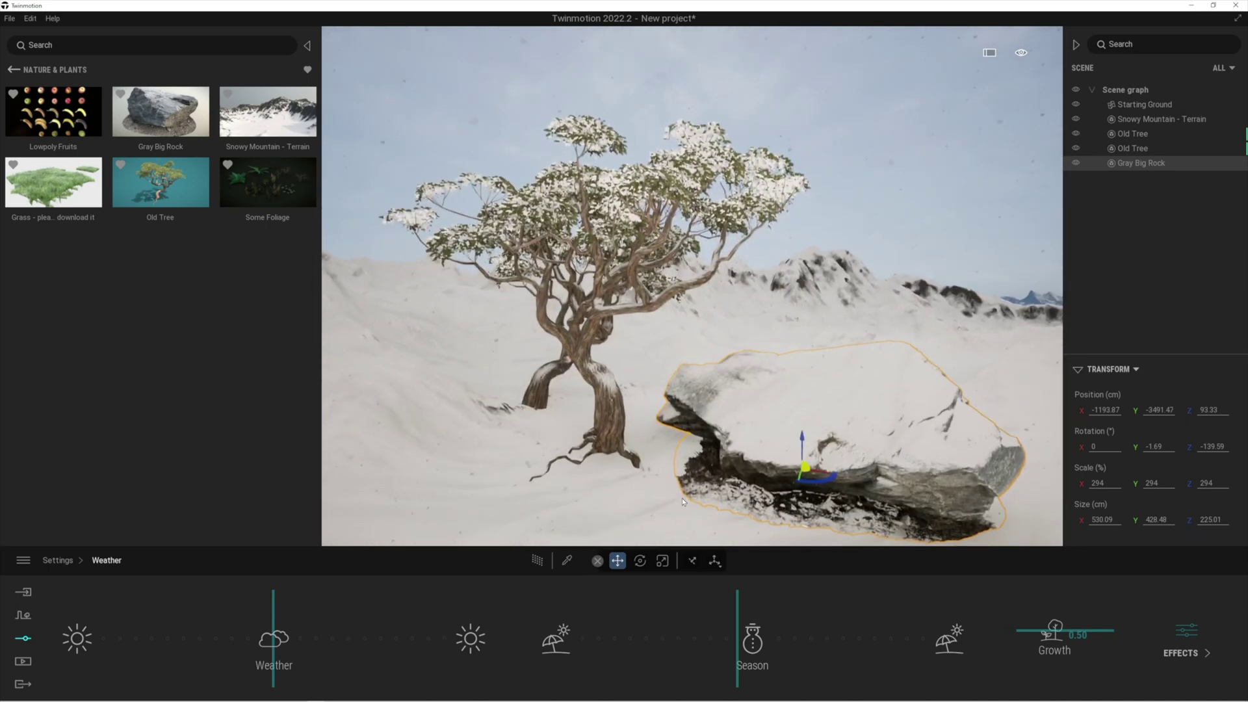
key(w)
right_drag(689, 502, 728, 502)
middle_drag(728, 506, 692, 402)
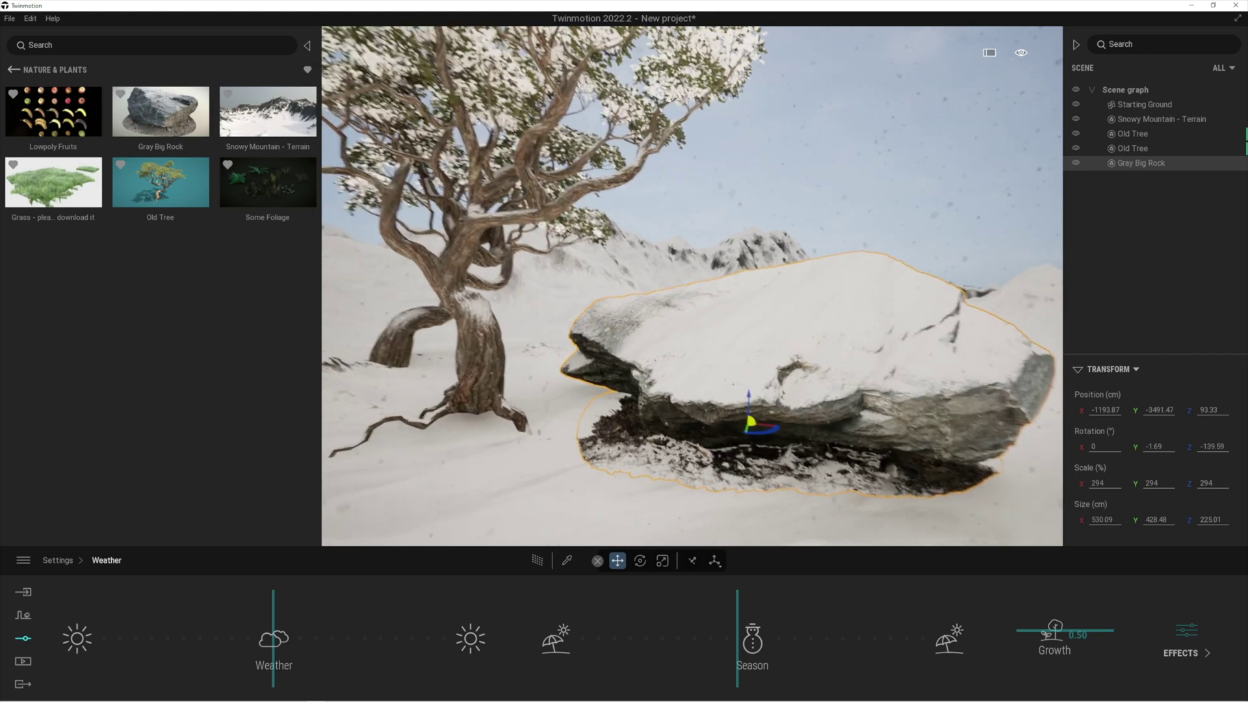
right_drag(789, 526, 735, 510)
Try fully sunny weather in winter and settle on a setting just past cloudy, on the way back to sunny.
drag(274, 620, 55, 600)
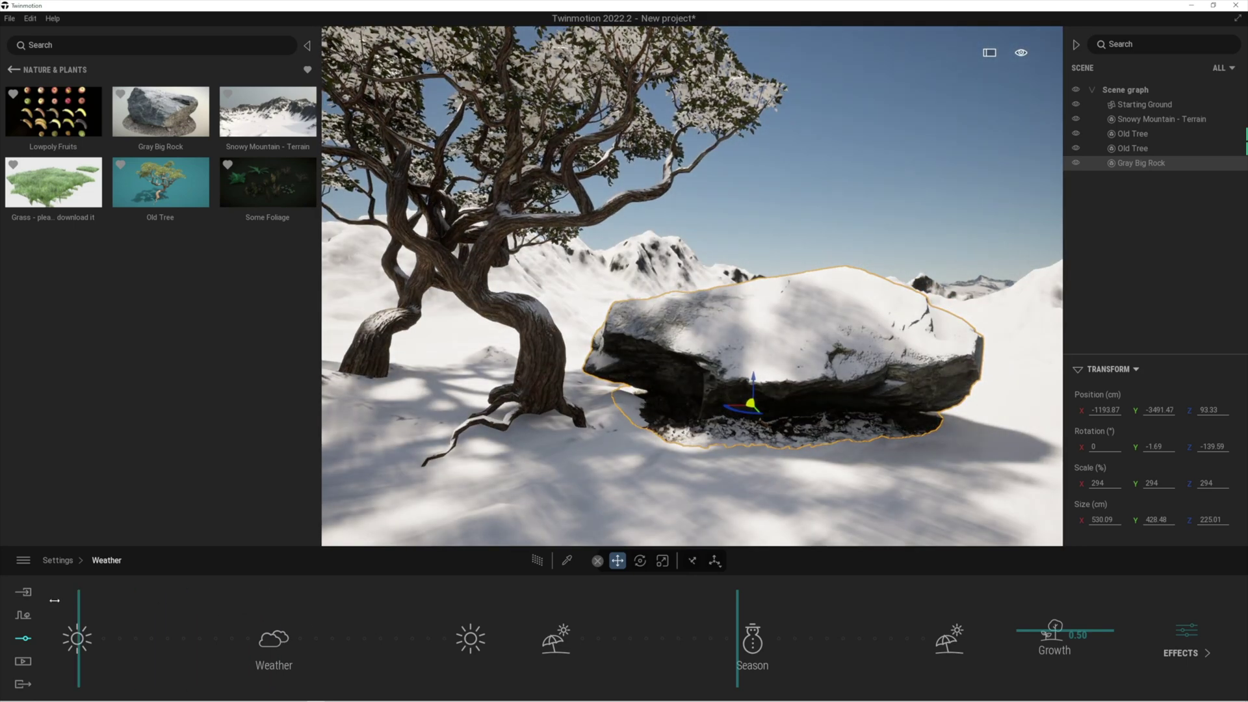
mouse_move(737, 624)
mouse_down()
mouse_move(584, 623)
mouse_move(745, 628)
mouse_move(655, 630)
mouse_move(739, 640)
mouse_up()
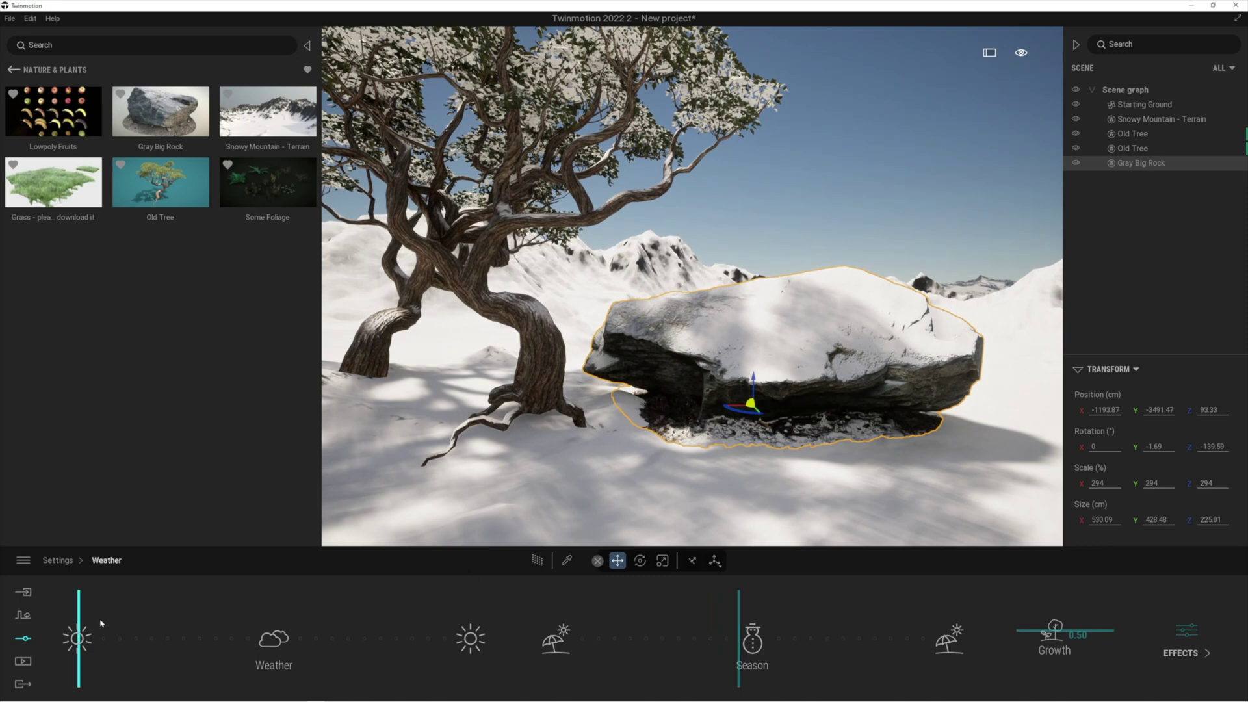
mouse_move(136, 621)
mouse_down()
mouse_move(398, 631)
mouse_move(338, 631)
mouse_up()
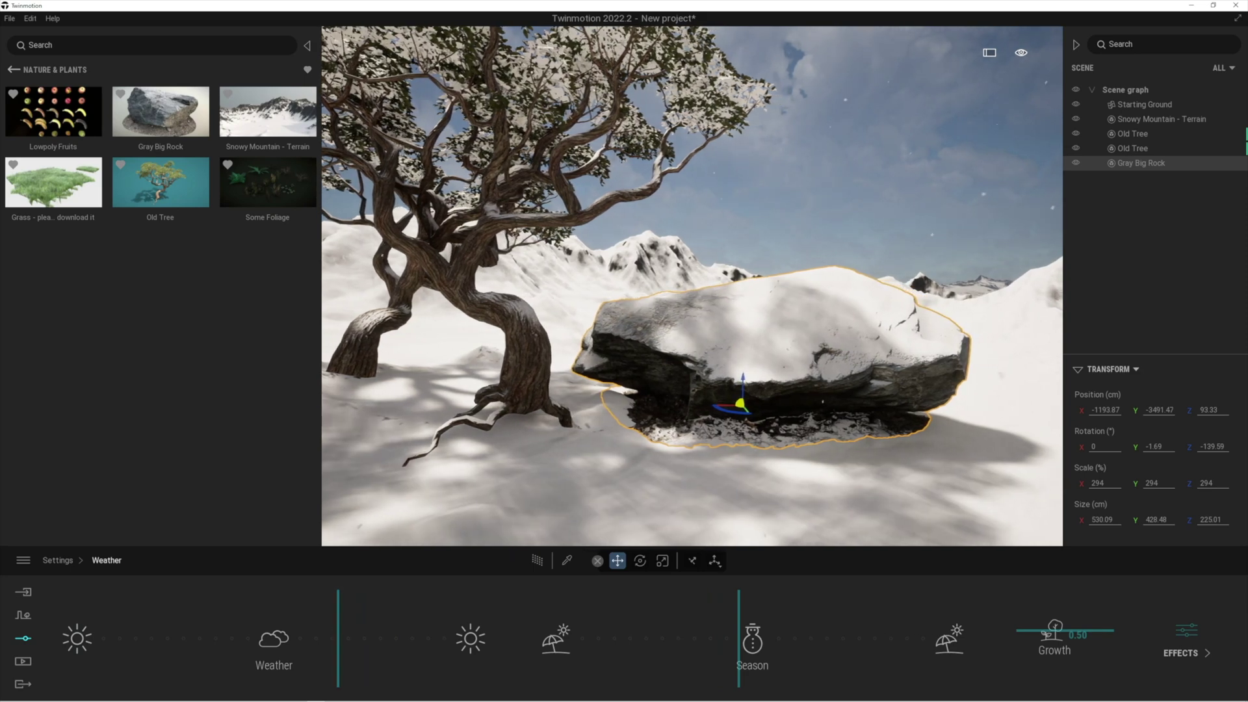
Enlarge the viewport by narrowing the asset library and hiding the scene graph, and reframe the trees and rock.
right_drag(984, 57, 906, 58)
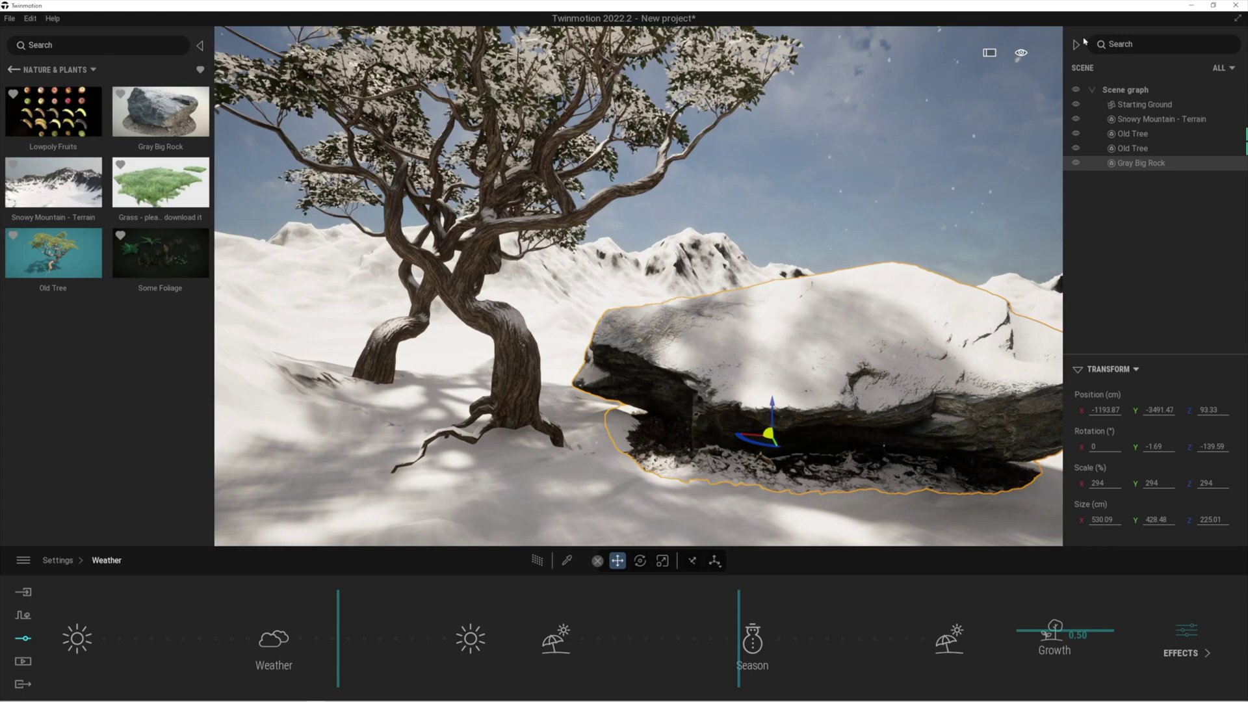
click(1076, 46)
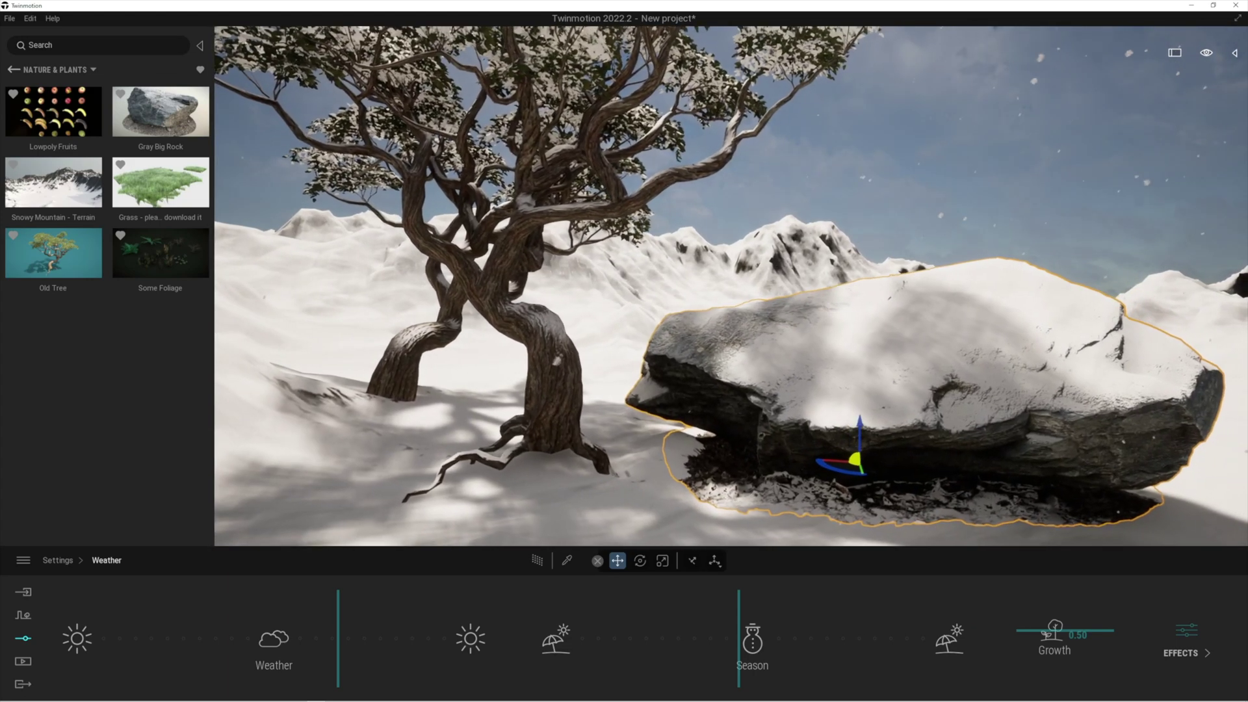
key(s)
key(d)
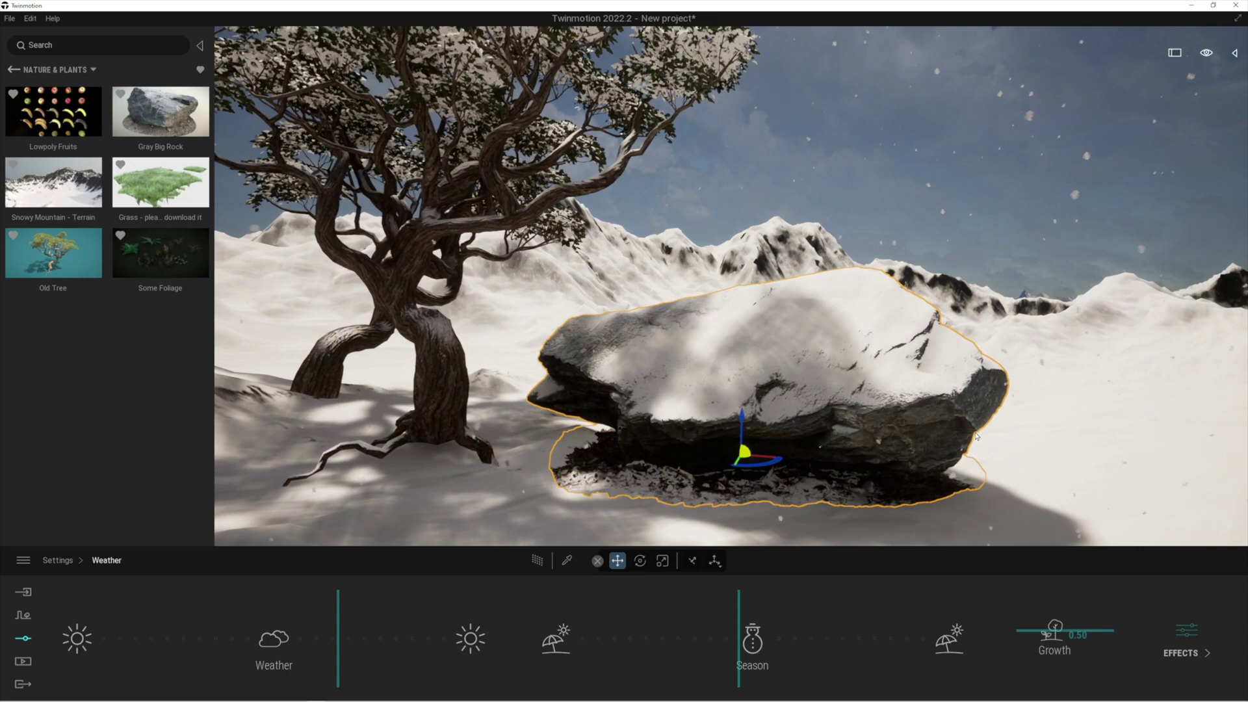
key(s)
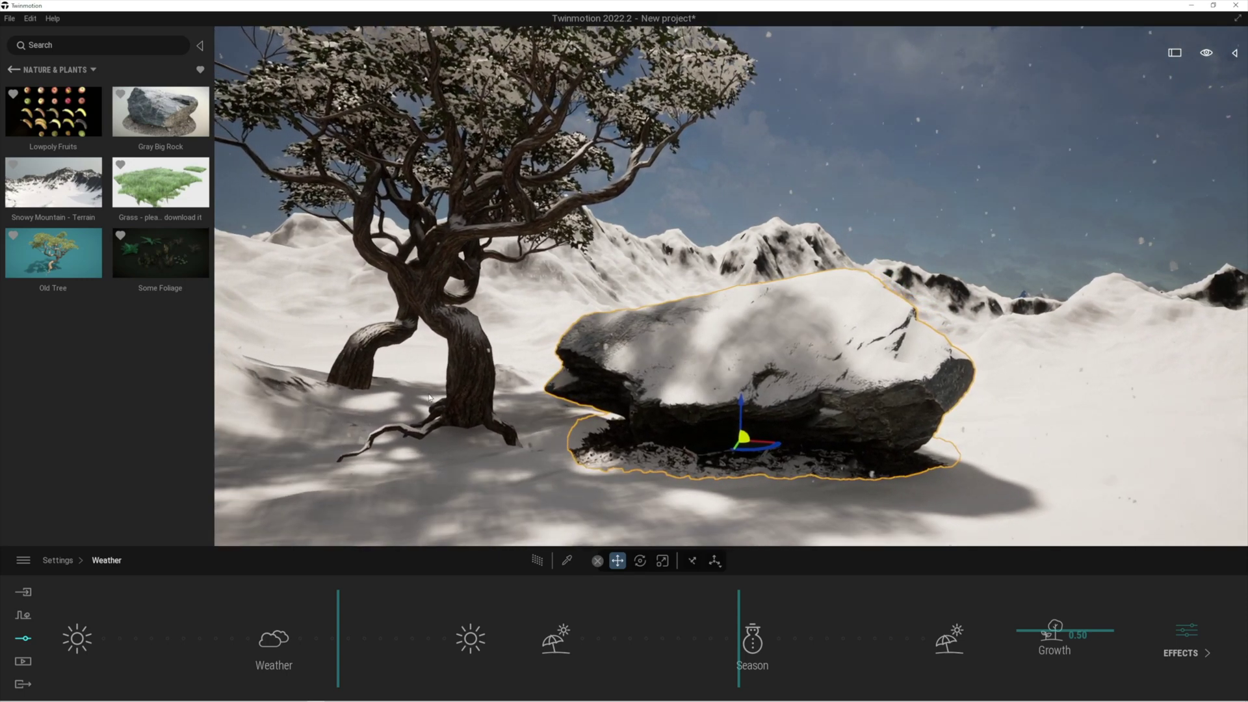